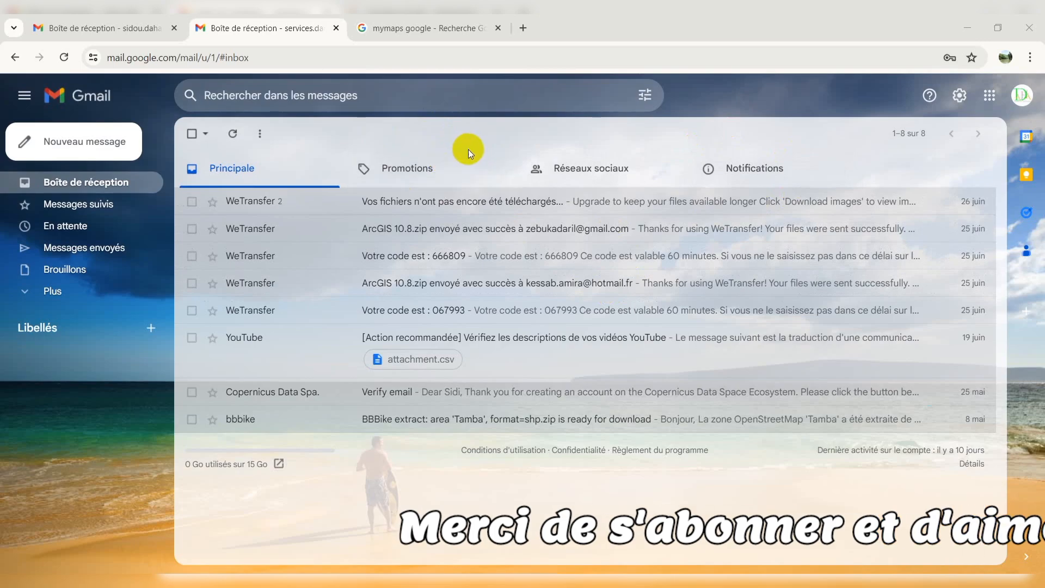
Step: Open Google Maps from the Google apps of the Gmail account
{"action": "left_click", "coordinate": [991, 98]}
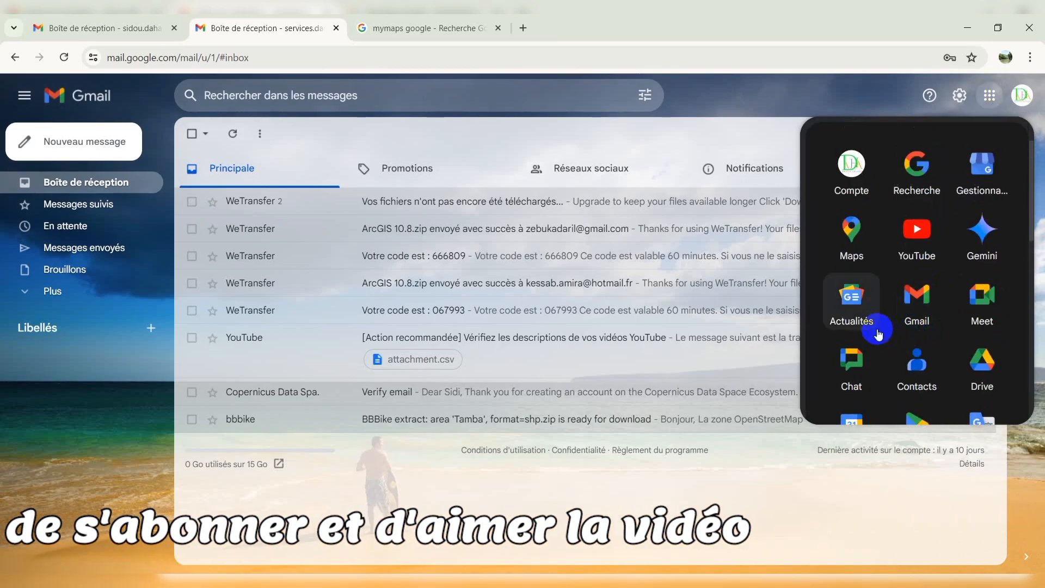
{"action": "left_click", "coordinate": [853, 249]}
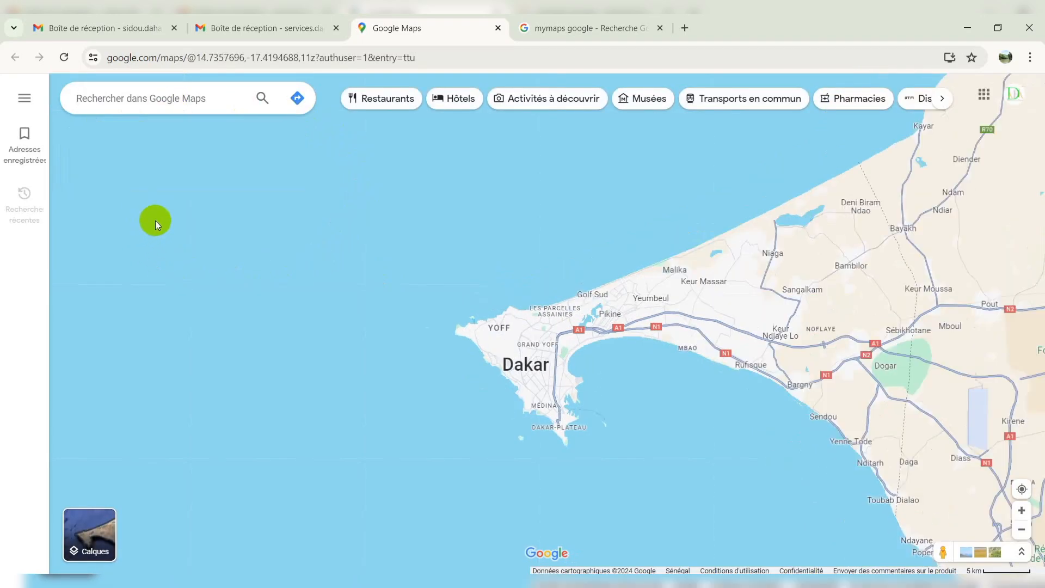
{"action": "scroll", "coordinate": [217, 220], "scroll_direction": "down", "scroll_amount": 3}
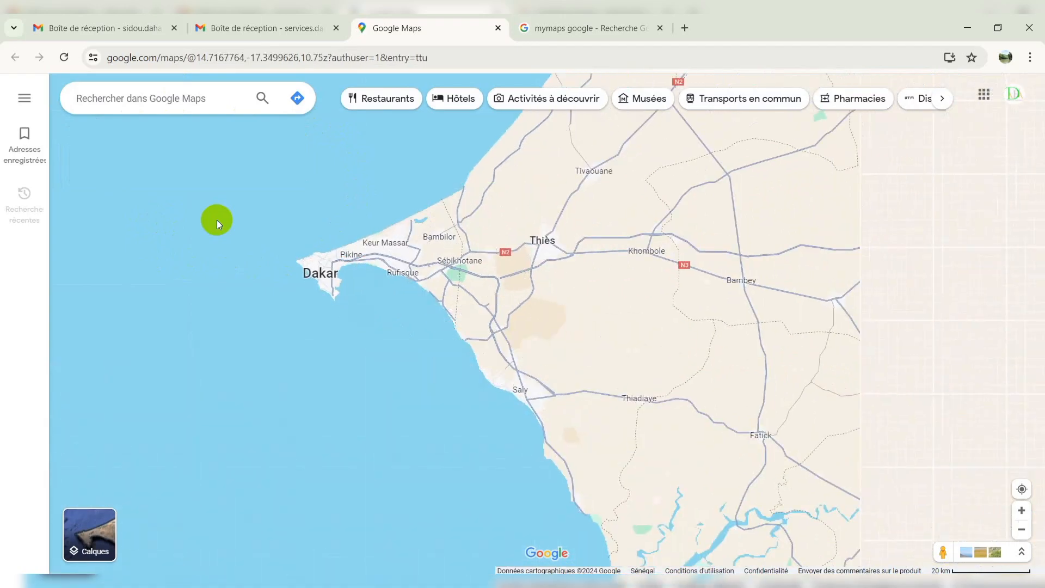
{"action": "scroll", "coordinate": [220, 240], "scroll_direction": "down", "scroll_amount": 1}
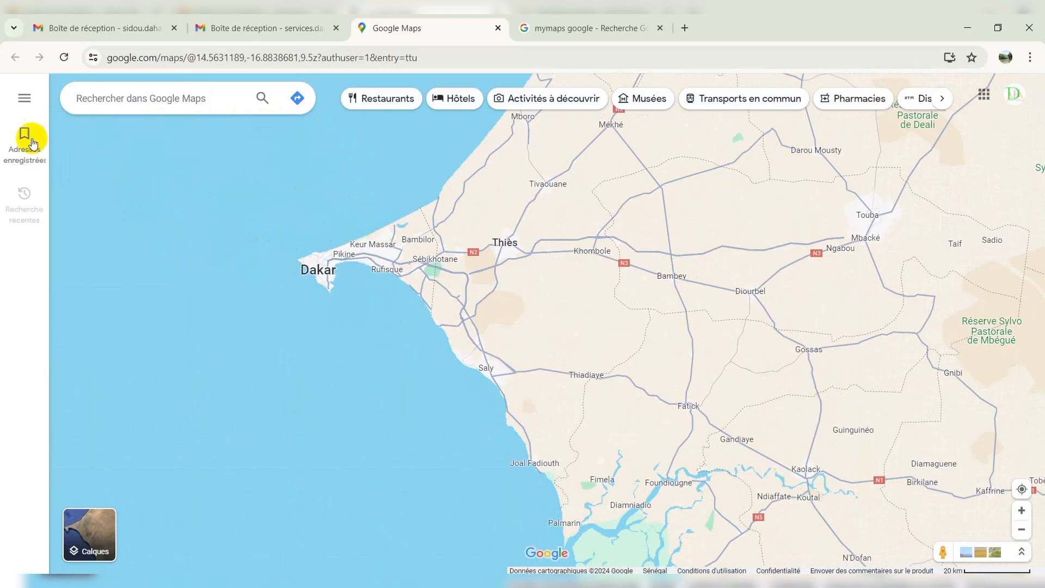
{"action": "left_click", "coordinate": [267, 22]}
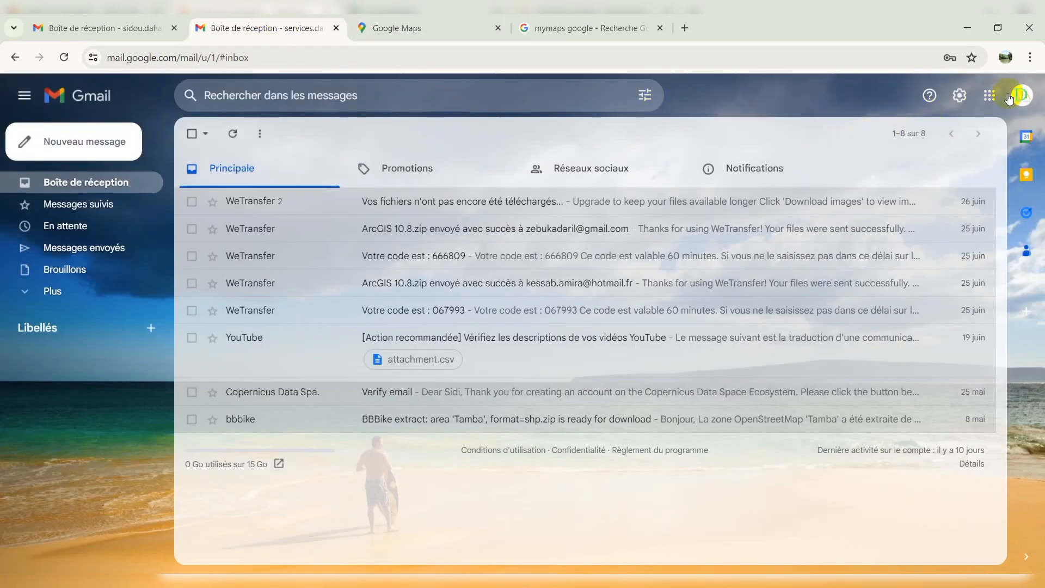
{"action": "left_click", "coordinate": [990, 96]}
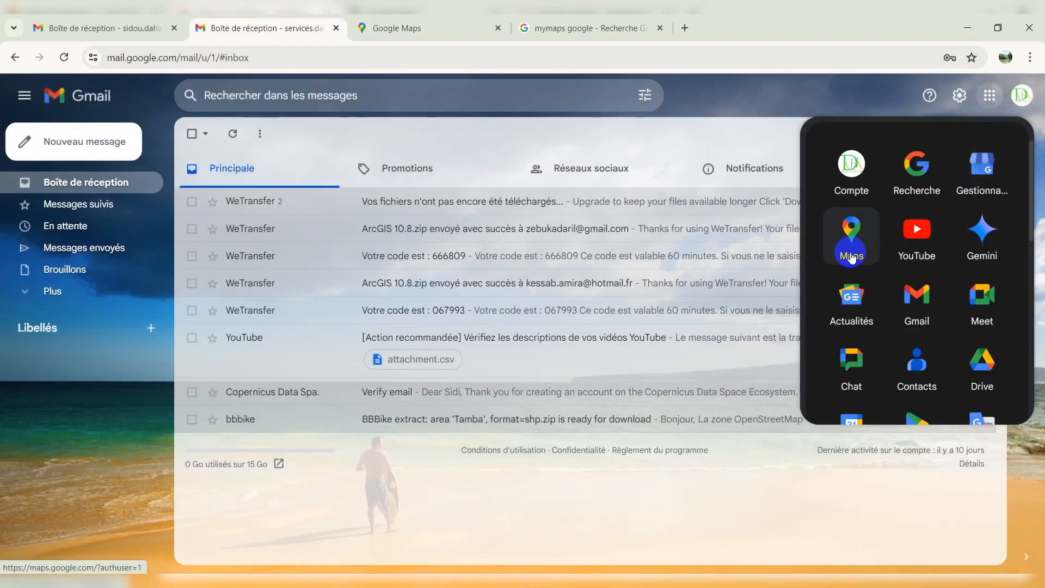
{"action": "left_click", "coordinate": [423, 17]}
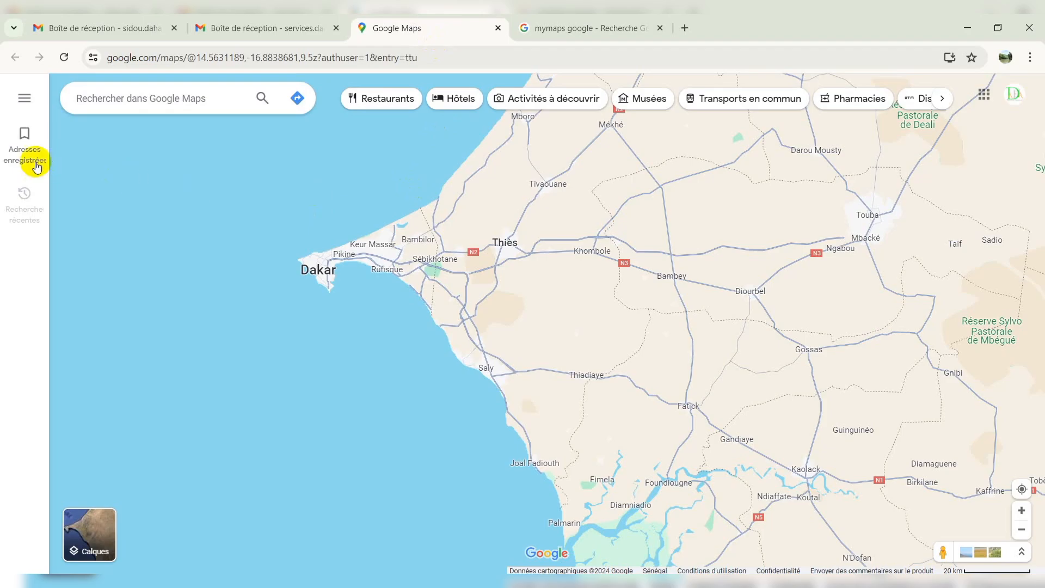
Step: Open My Maps from the maps section of the saved addresses and dismiss the translation suggestion
{"action": "left_click", "coordinate": [24, 144]}
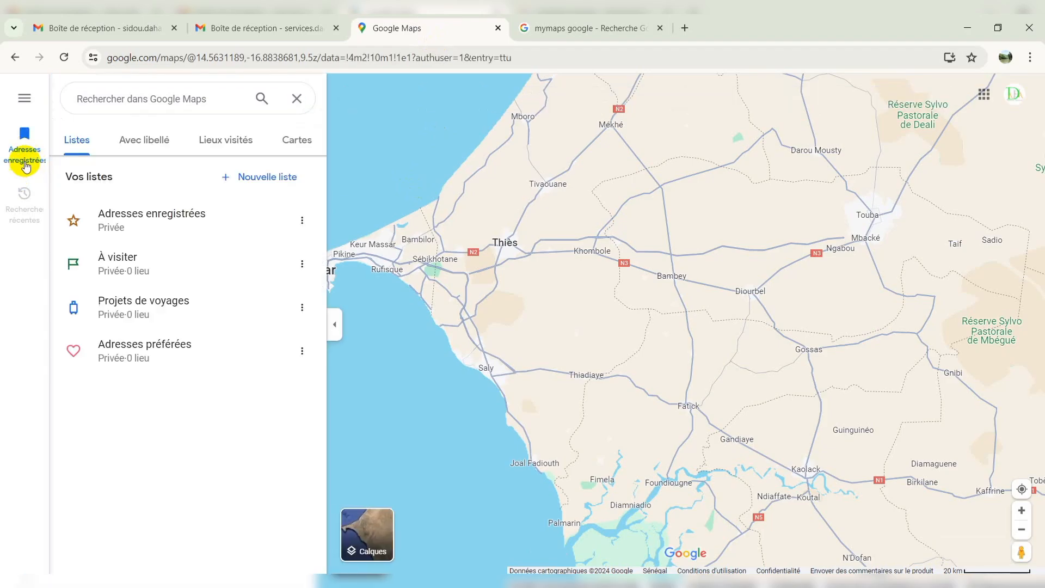
{"action": "left_click", "coordinate": [305, 146]}
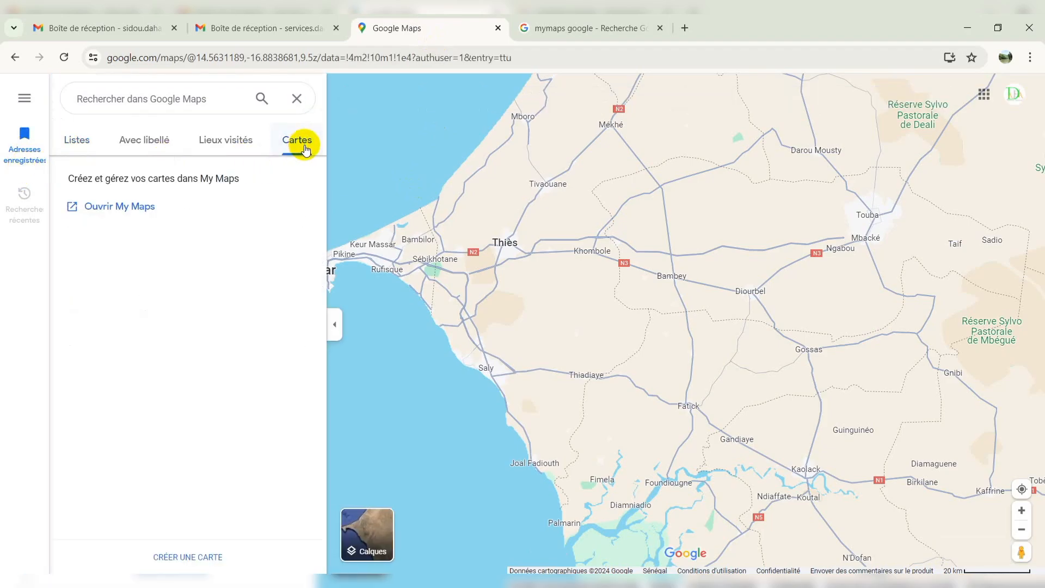
{"action": "left_click", "coordinate": [114, 211]}
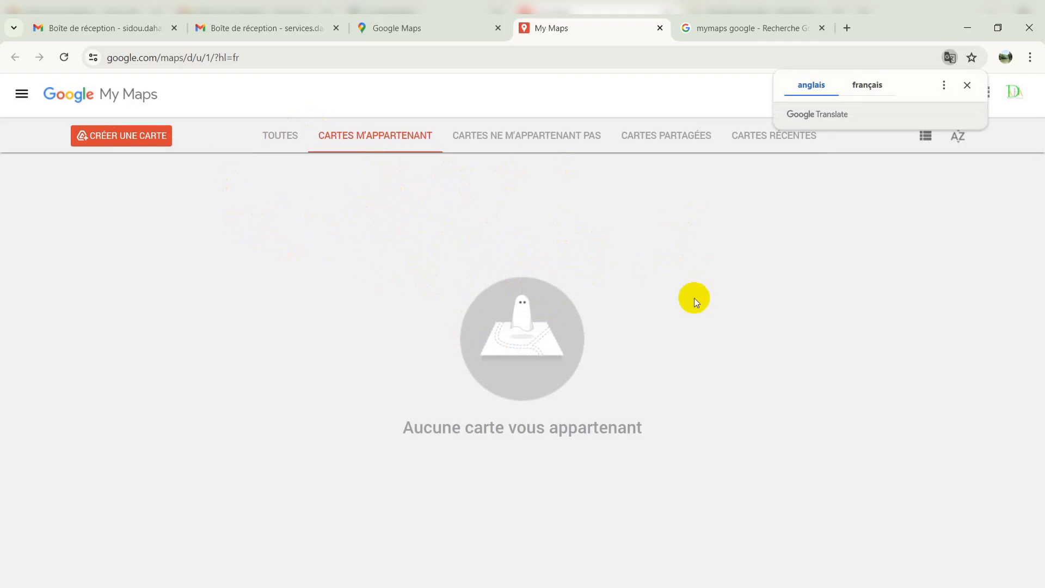
{"action": "left_click", "coordinate": [973, 85]}
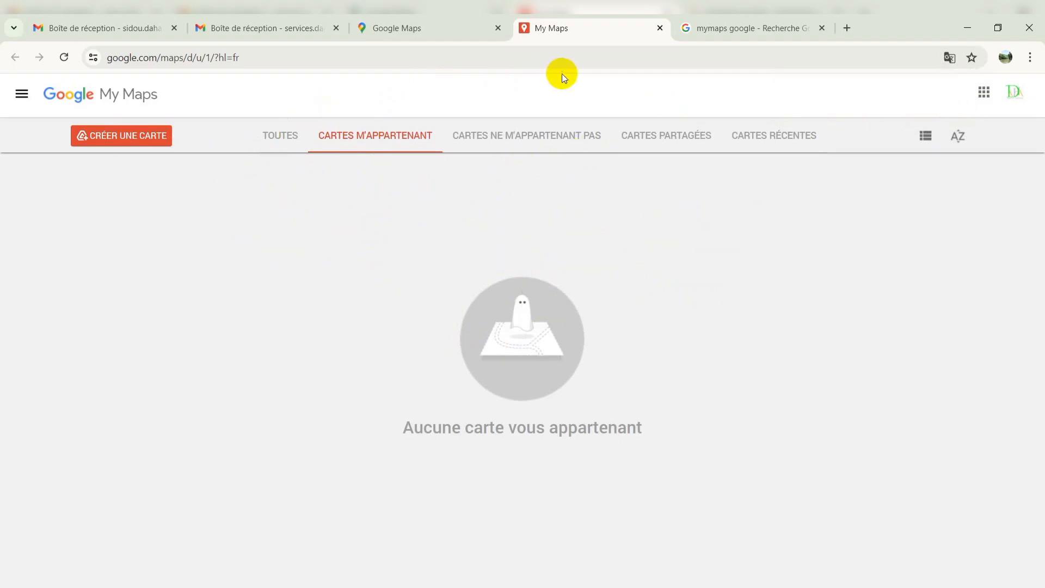
Step: Open Google My Maps from the "mymaps google" search results and close that page again
{"action": "left_click", "coordinate": [729, 18]}
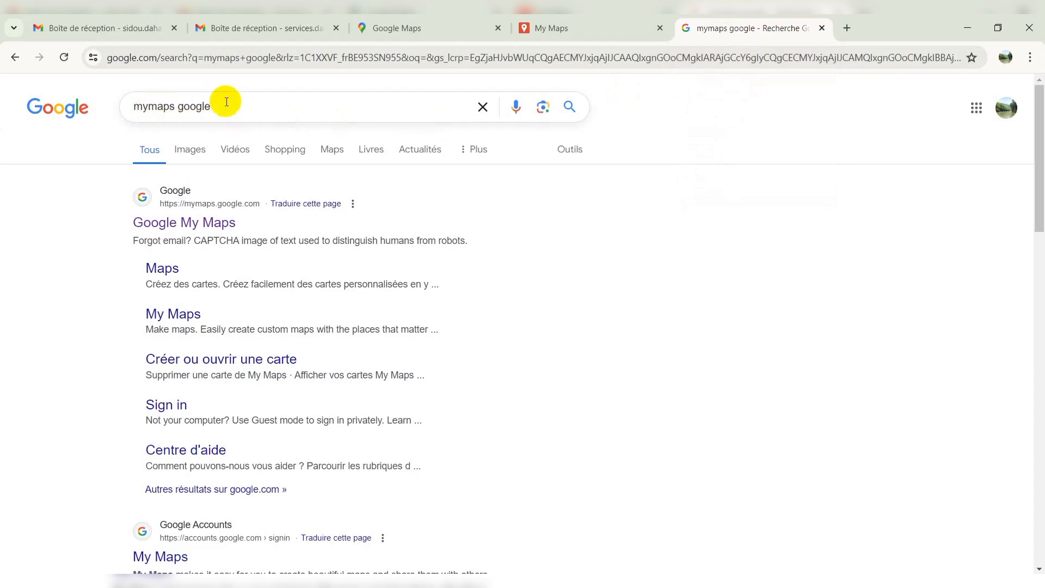
{"action": "left_click", "coordinate": [185, 228]}
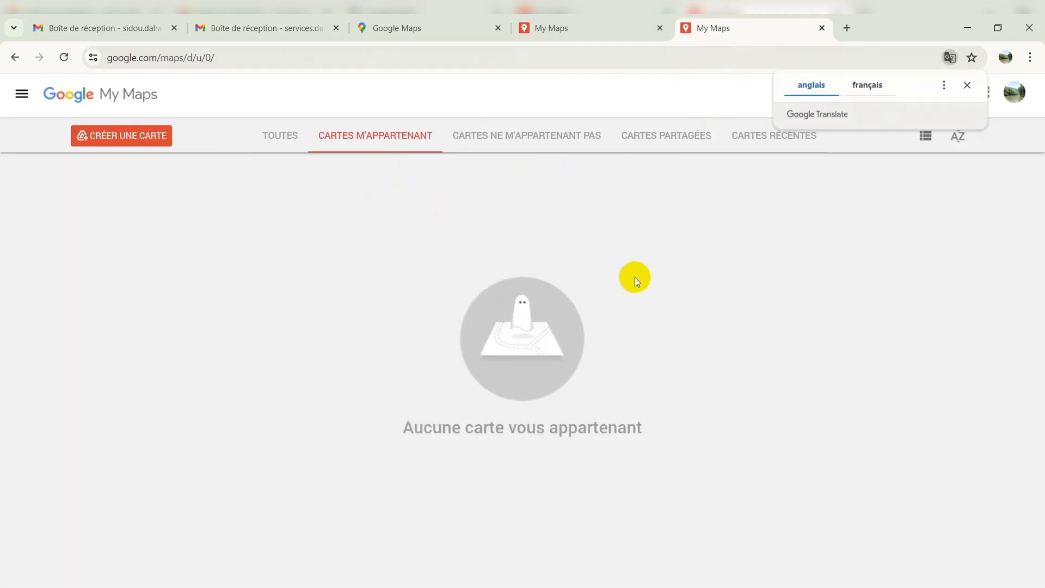
{"action": "left_click", "coordinate": [823, 28]}
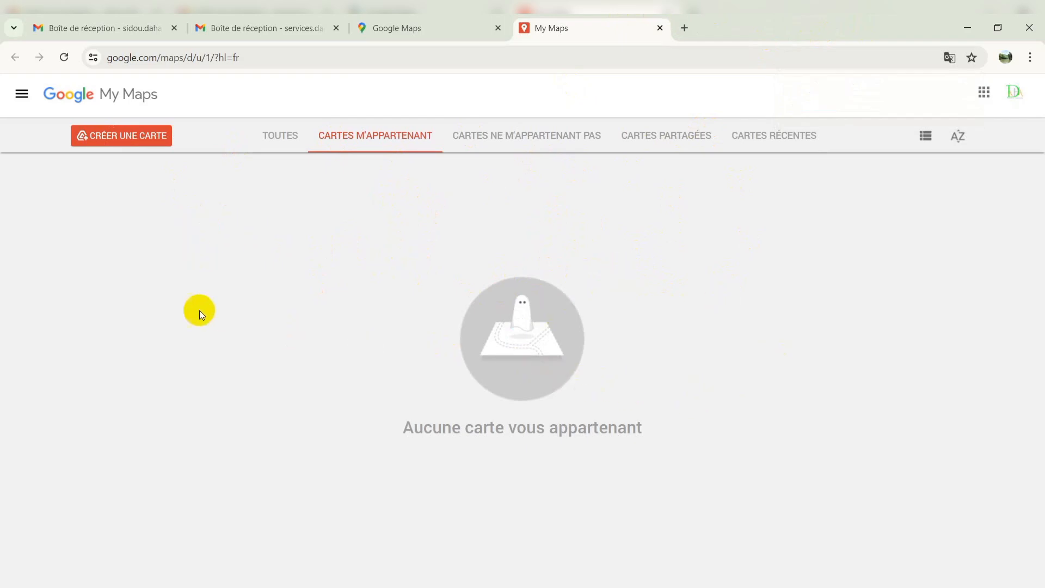
Step: Look through the lists of all, not owned, shared and recent maps, and check the My Maps main options
{"action": "left_click", "coordinate": [280, 137]}
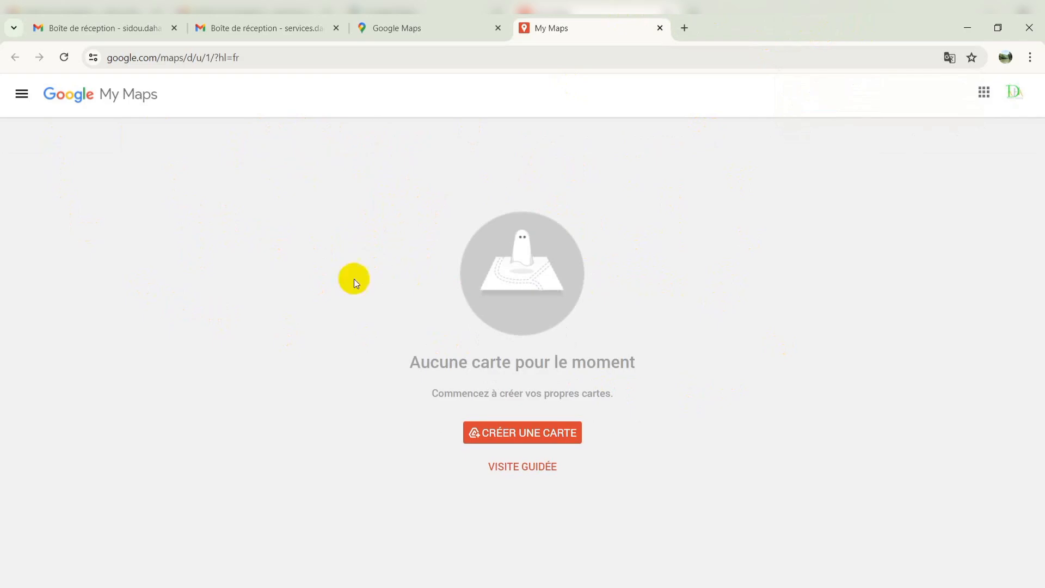
{"action": "left_click", "coordinate": [58, 61]}
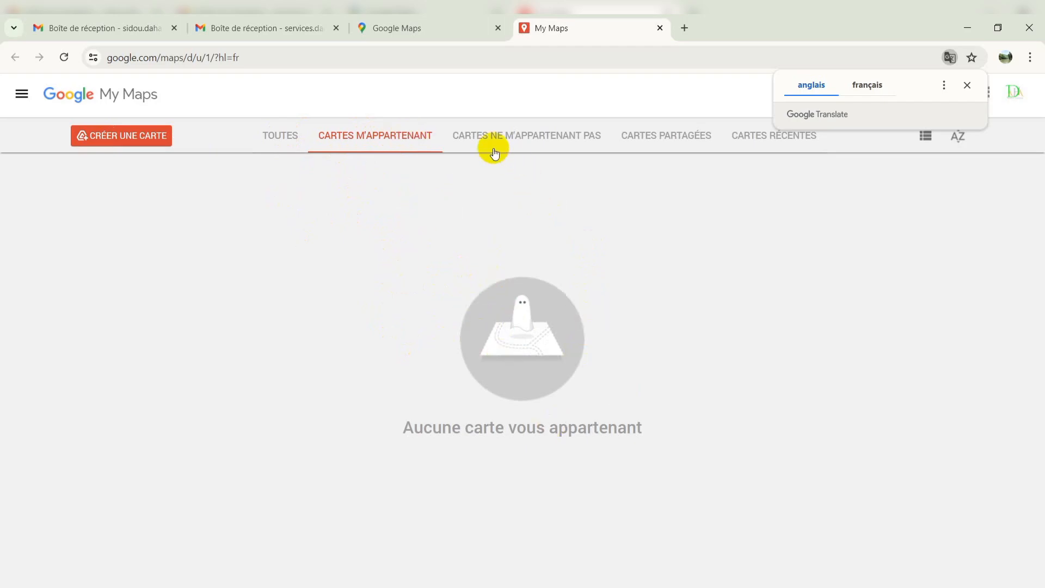
{"action": "left_click", "coordinate": [974, 90]}
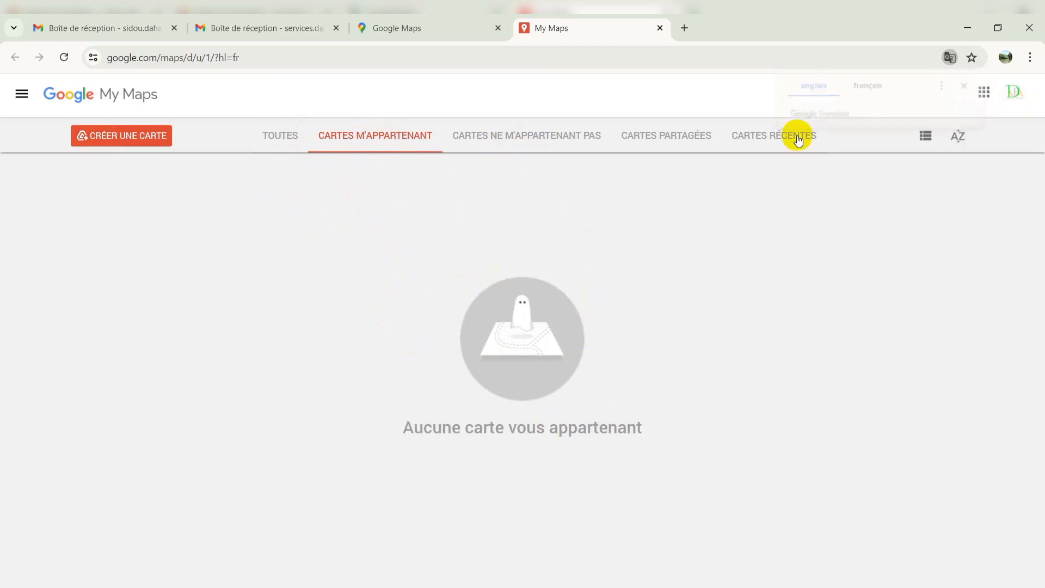
{"action": "left_click", "coordinate": [566, 139]}
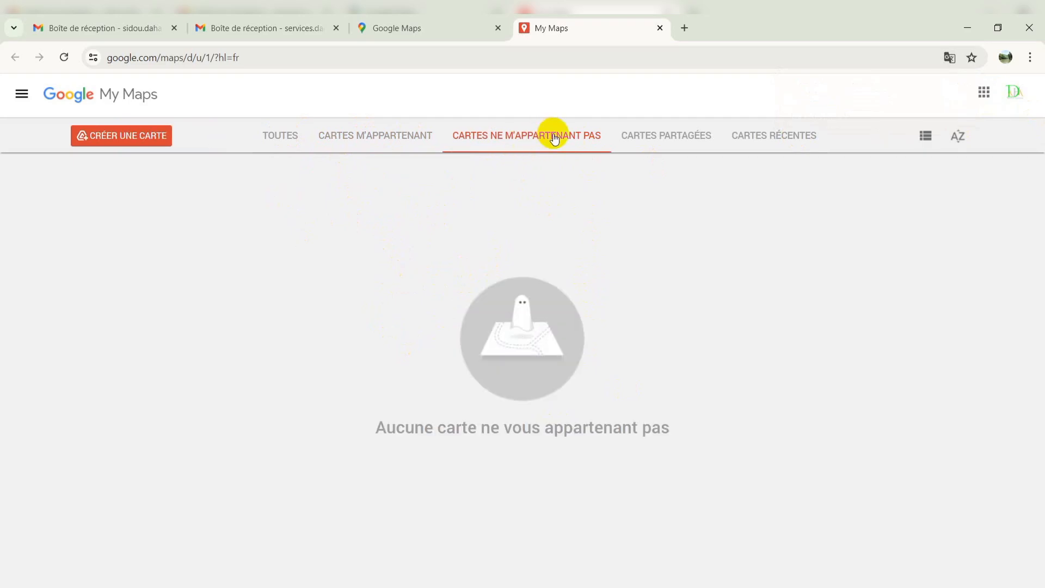
{"action": "left_click", "coordinate": [681, 136]}
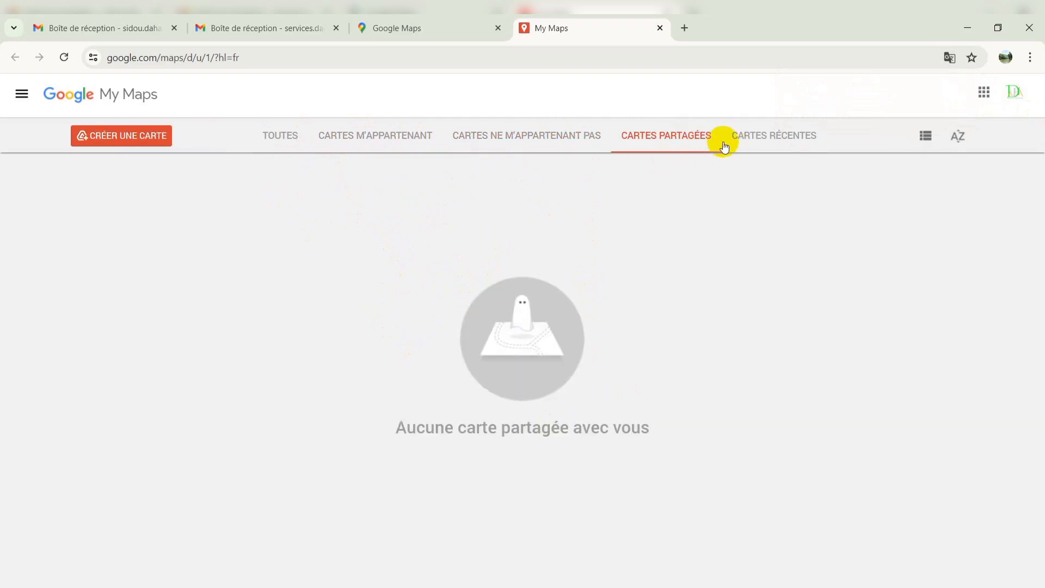
{"action": "left_click", "coordinate": [776, 138]}
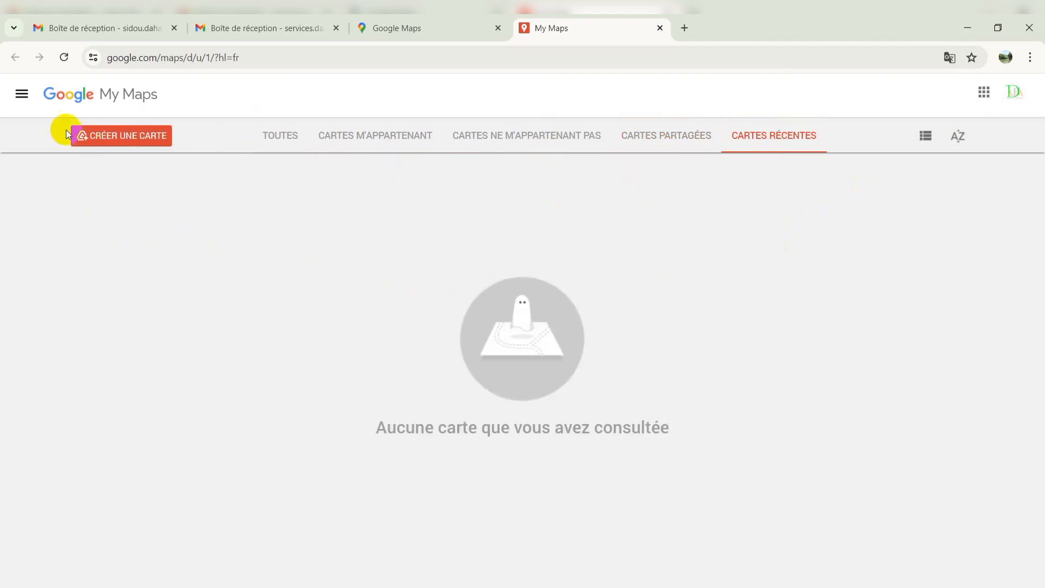
{"action": "left_click", "coordinate": [27, 101]}
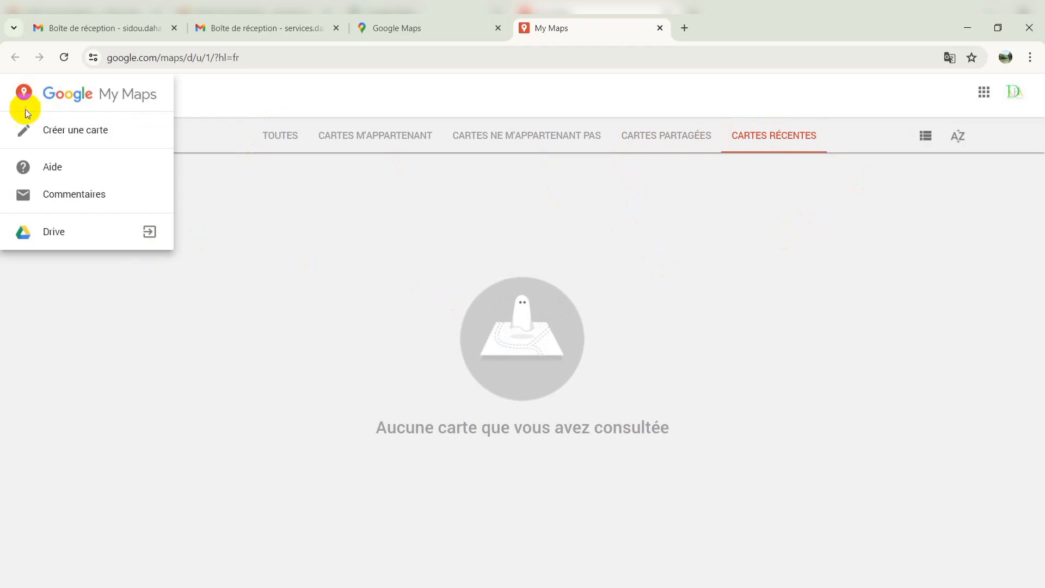
{"action": "left_click", "coordinate": [263, 100]}
Step: Create a new My Maps map, accepting the upload to Drive, and add two more layers
{"action": "left_click", "coordinate": [123, 145]}
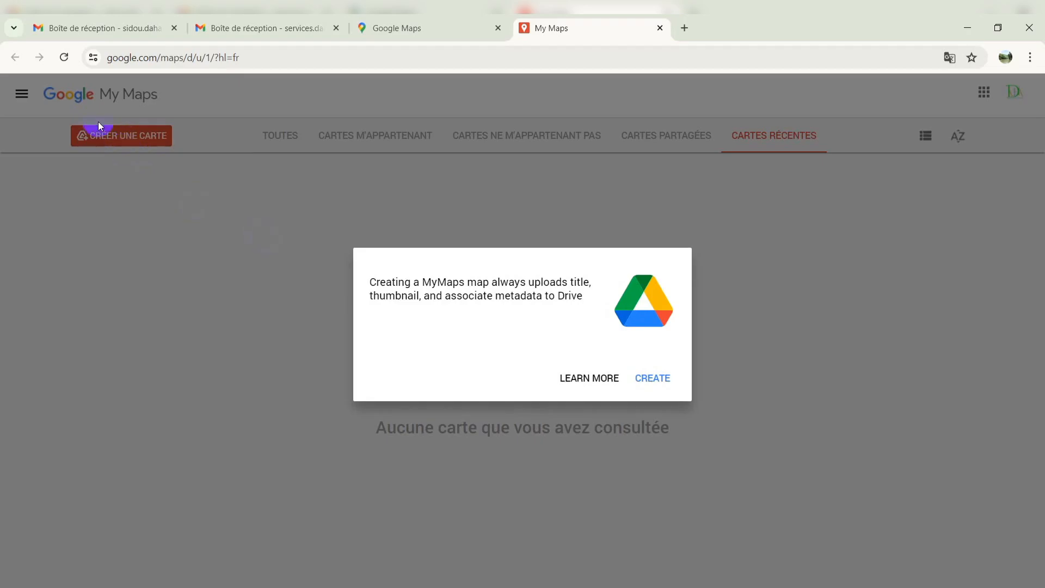
{"action": "left_click", "coordinate": [652, 378]}
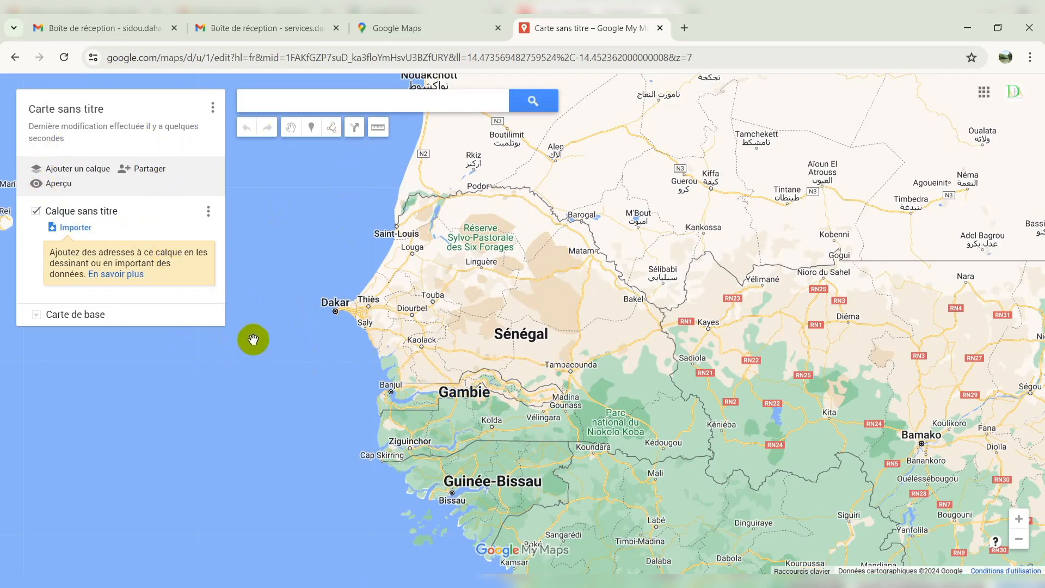
{"action": "left_click", "coordinate": [90, 172]}
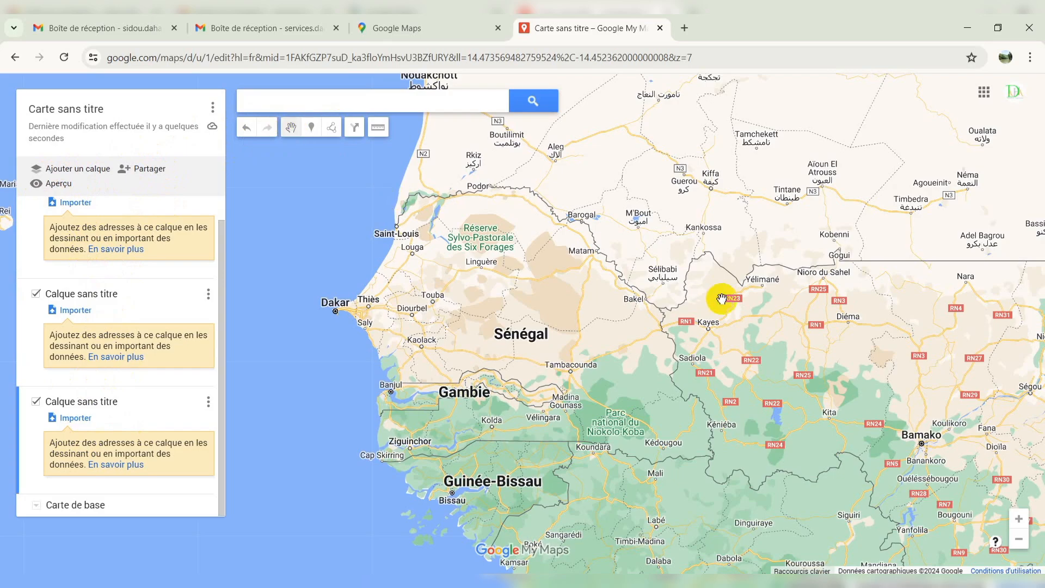
Step: Search the map for the city of Ziguinchor and close its information card
{"action": "left_click_drag", "start_coordinate": [723, 296], "coordinate": [563, 299]}
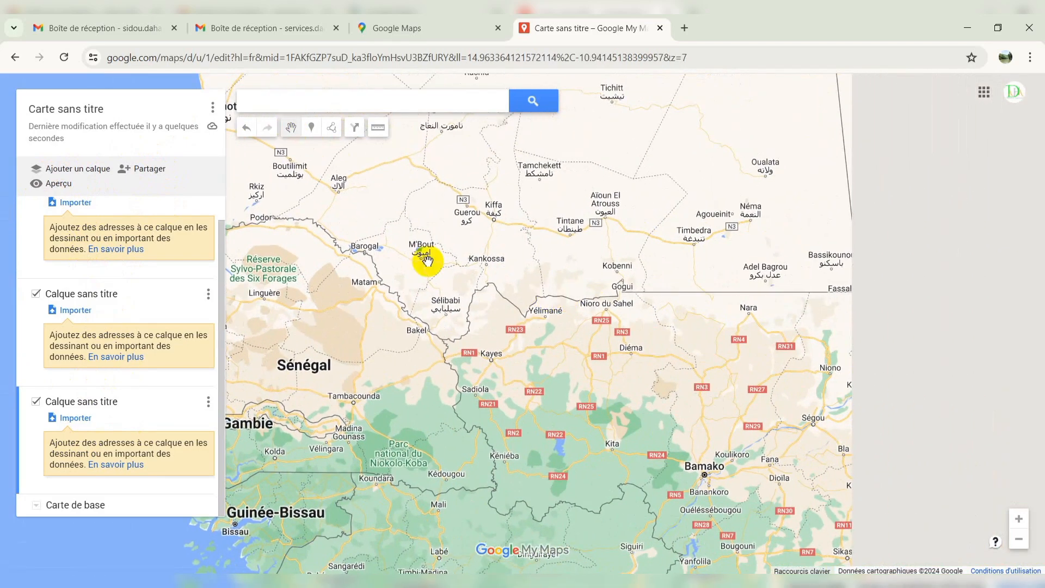
{"action": "left_click_drag", "start_coordinate": [427, 259], "coordinate": [586, 250]}
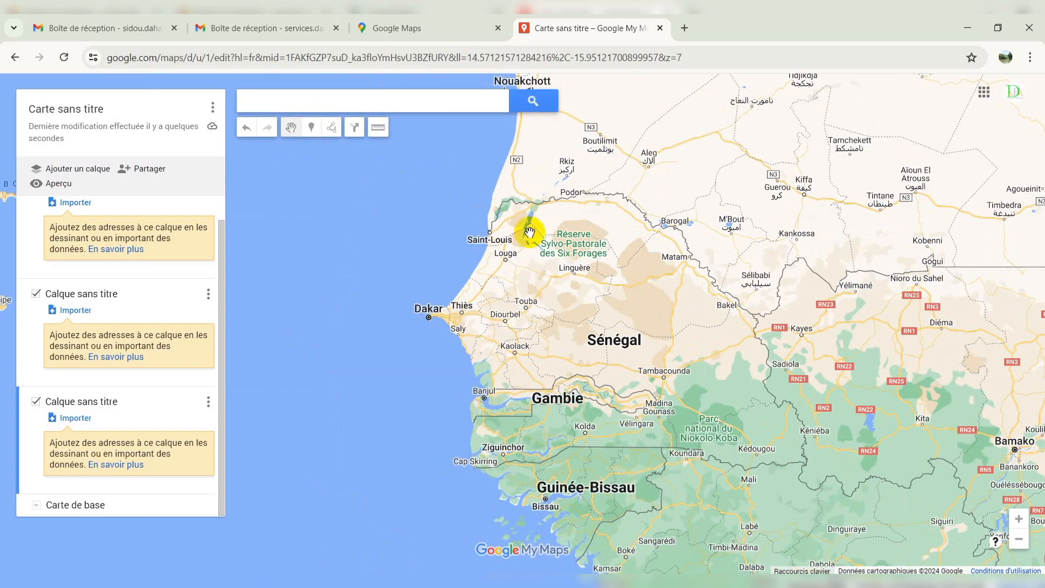
{"action": "left_click_drag", "start_coordinate": [652, 242], "coordinate": [541, 243]}
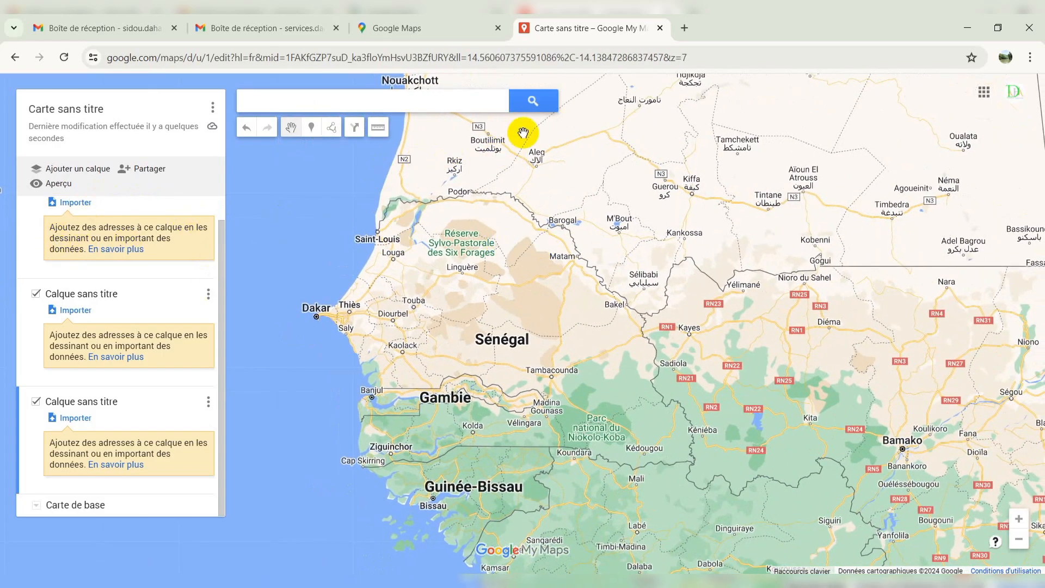
{"action": "left_click", "coordinate": [366, 100]}
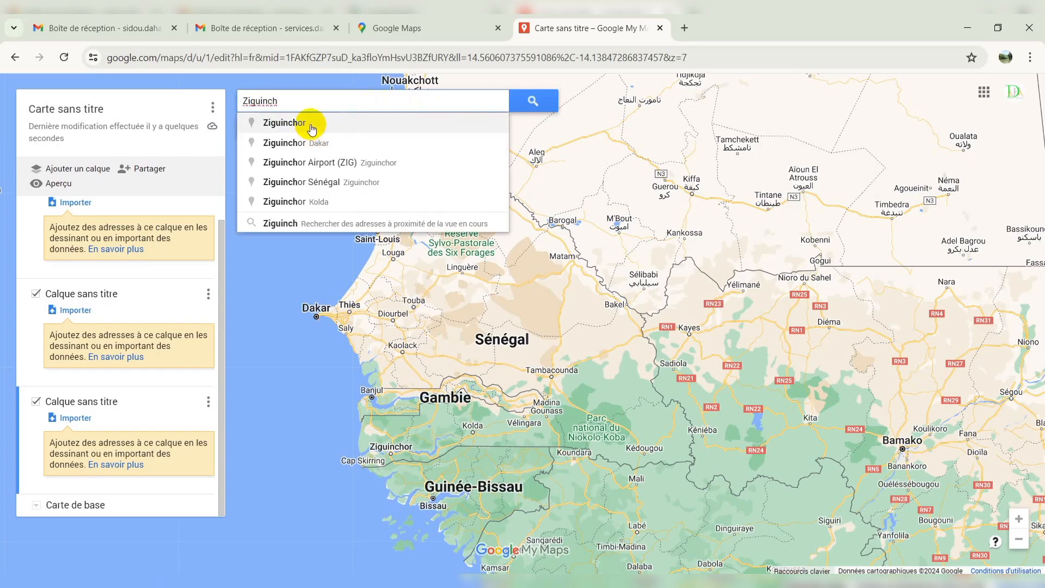
{"action": "left_click", "coordinate": [312, 130]}
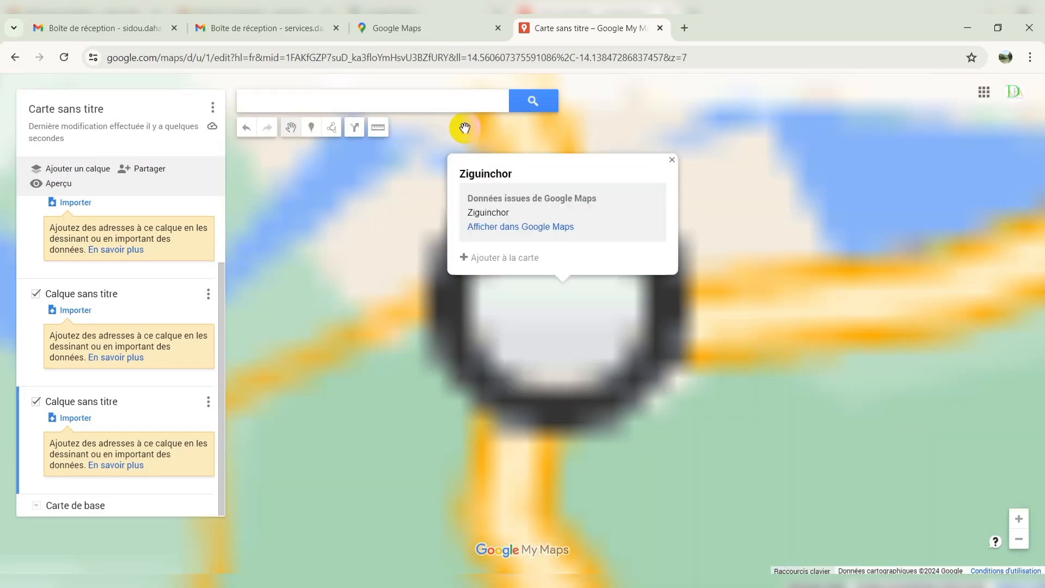
{"action": "scroll", "coordinate": [569, 294], "scroll_direction": "down", "scroll_amount": 4}
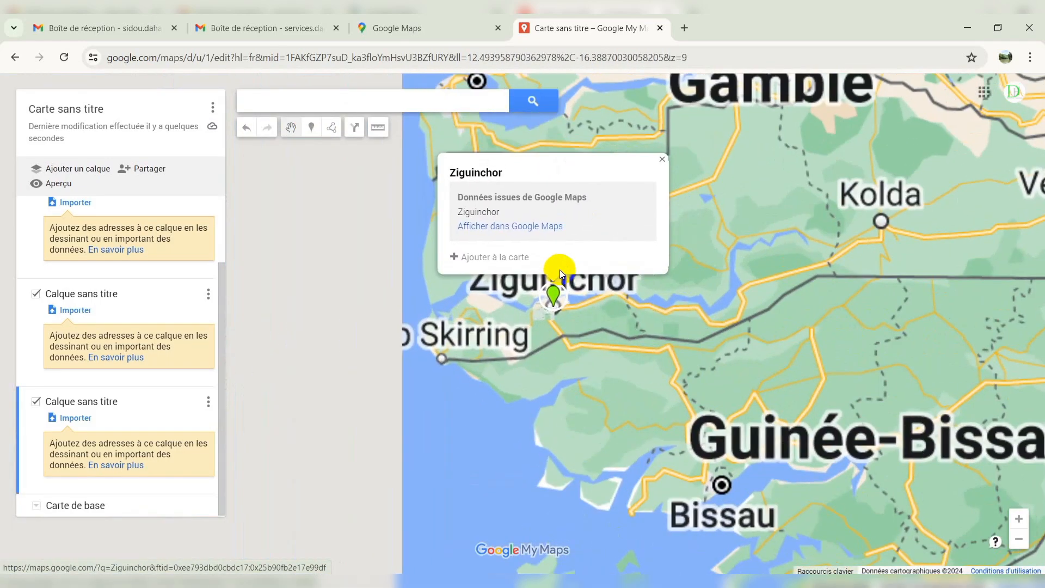
{"action": "left_click", "coordinate": [662, 159]}
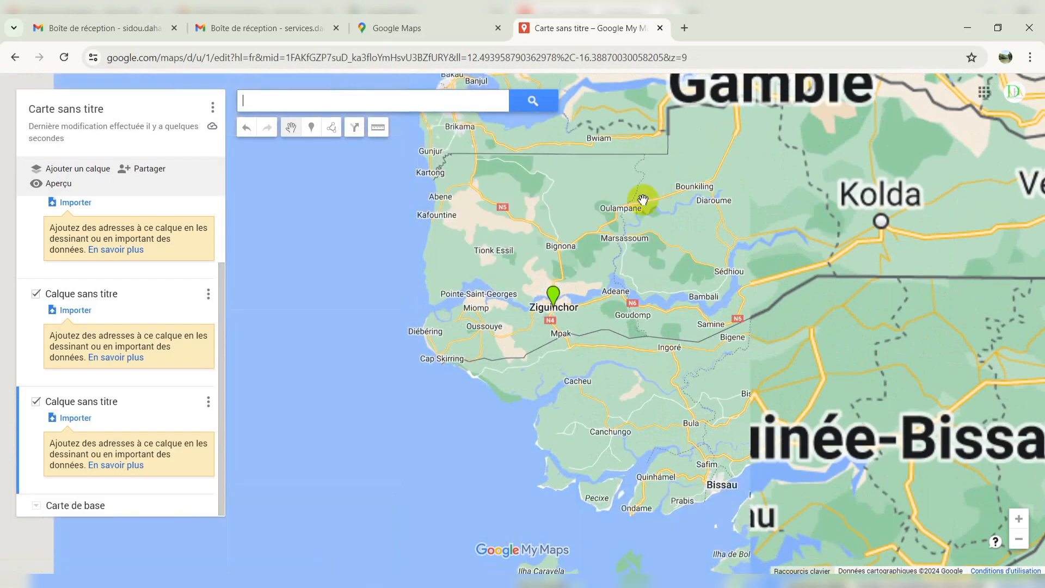
Step: Examine the area around Ziguinchor and Oussouye on the map
{"action": "scroll", "coordinate": [547, 318], "scroll_direction": "up", "scroll_amount": 1}
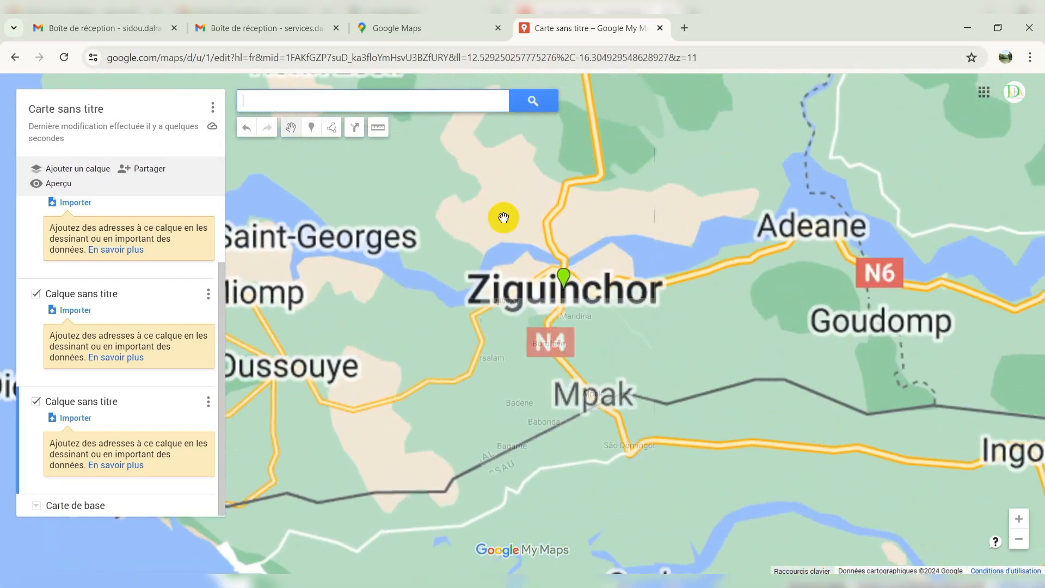
{"action": "scroll", "coordinate": [572, 218], "scroll_direction": "up", "scroll_amount": 1}
{"action": "scroll", "coordinate": [410, 374], "scroll_direction": "up", "scroll_amount": 1}
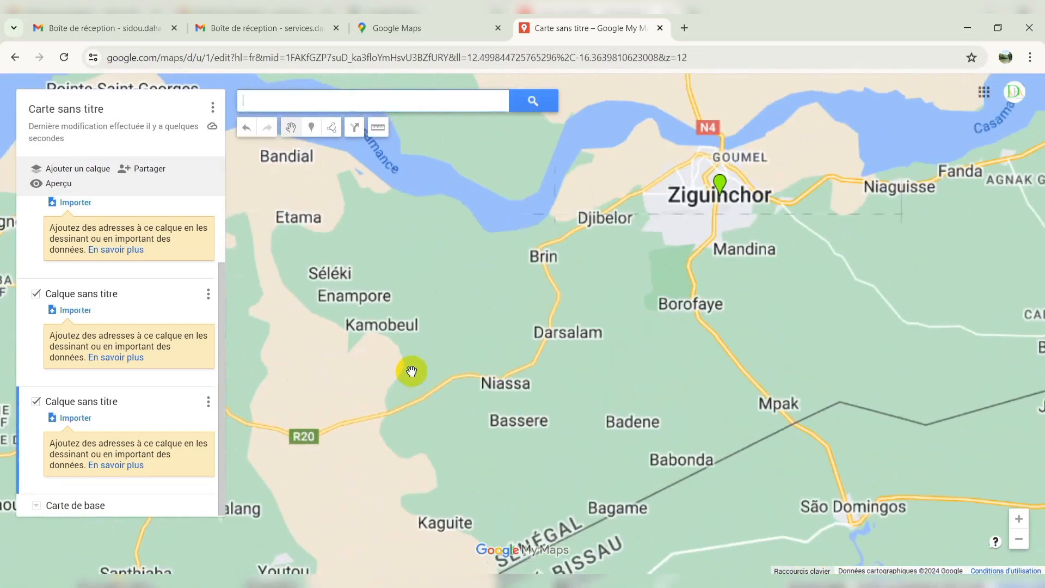
{"action": "left_click_drag", "start_coordinate": [367, 361], "coordinate": [672, 352]}
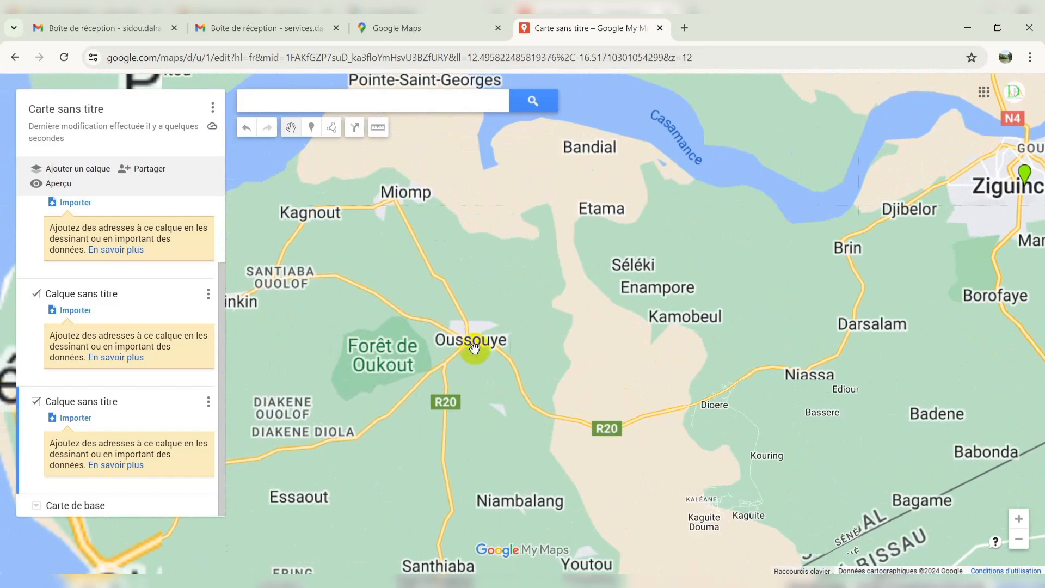
{"action": "scroll", "coordinate": [474, 350], "scroll_direction": "up", "scroll_amount": 1}
{"action": "scroll", "coordinate": [623, 335], "scroll_direction": "down", "scroll_amount": 1}
{"action": "scroll", "coordinate": [537, 334], "scroll_direction": "down", "scroll_amount": 2}
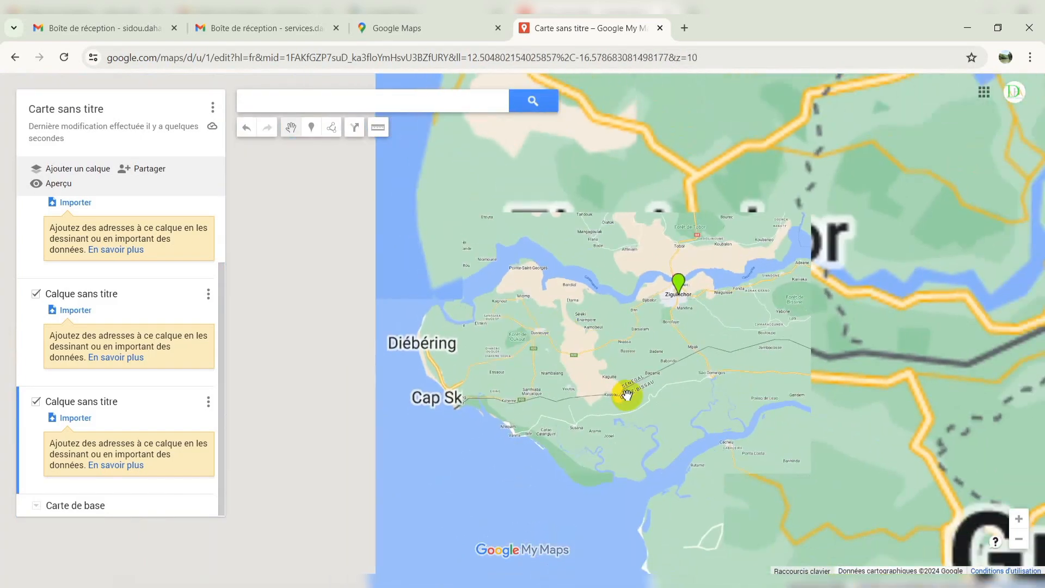
Step: Switch the base map style to satellite imagery for the area around Djilakoune and Boutomale
{"action": "scroll", "coordinate": [626, 393], "scroll_direction": "up", "scroll_amount": 1}
{"action": "left_click_drag", "start_coordinate": [681, 267], "coordinate": [582, 411]}
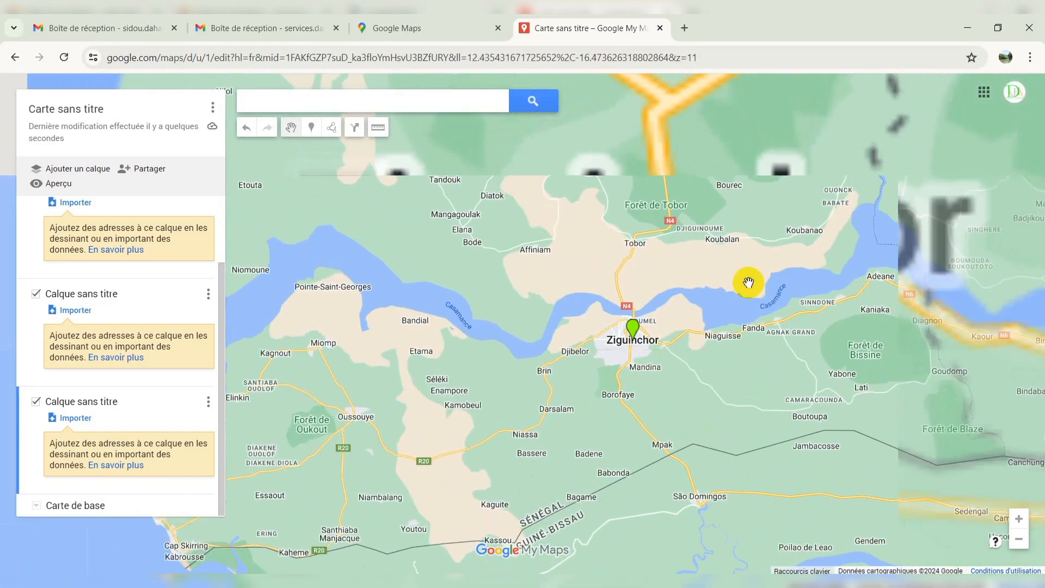
{"action": "left_click_drag", "start_coordinate": [748, 281], "coordinate": [656, 312]}
{"action": "scroll", "coordinate": [628, 288], "scroll_direction": "up", "scroll_amount": 1}
{"action": "scroll", "coordinate": [556, 240], "scroll_direction": "up", "scroll_amount": 2}
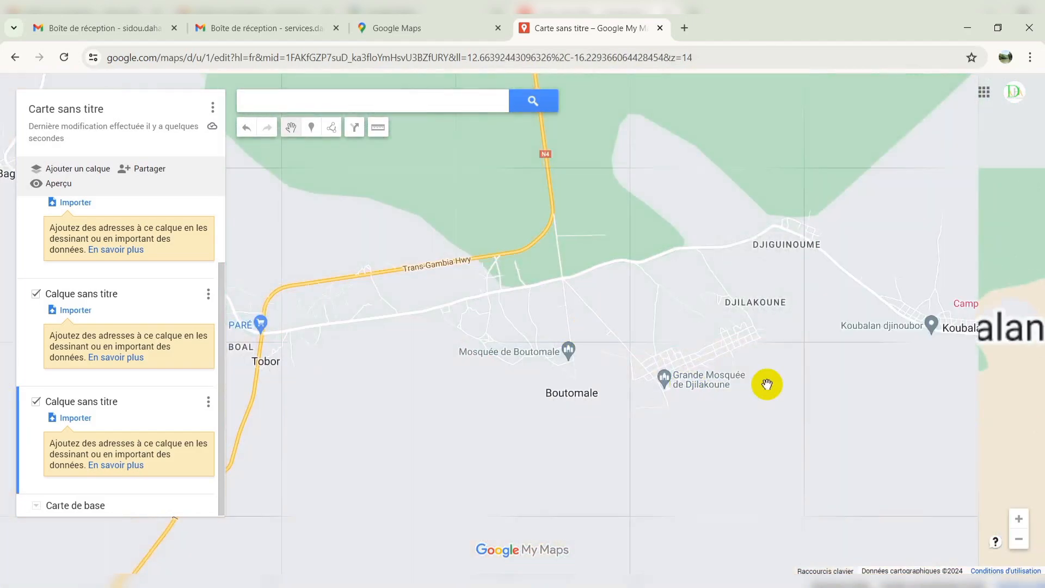
{"action": "scroll", "coordinate": [765, 381], "scroll_direction": "up", "scroll_amount": 1}
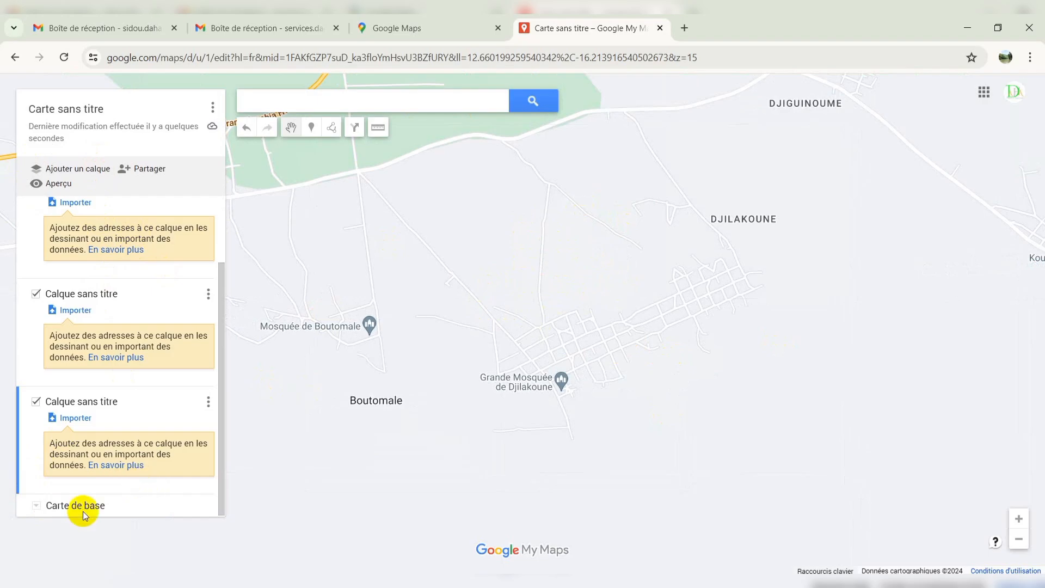
{"action": "left_click", "coordinate": [35, 508]}
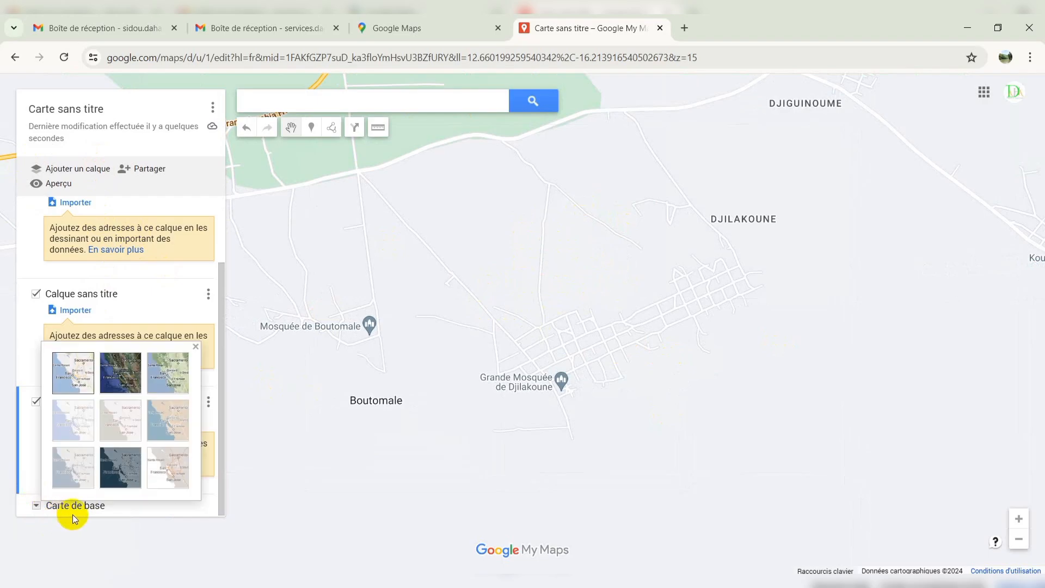
{"action": "left_click", "coordinate": [125, 382]}
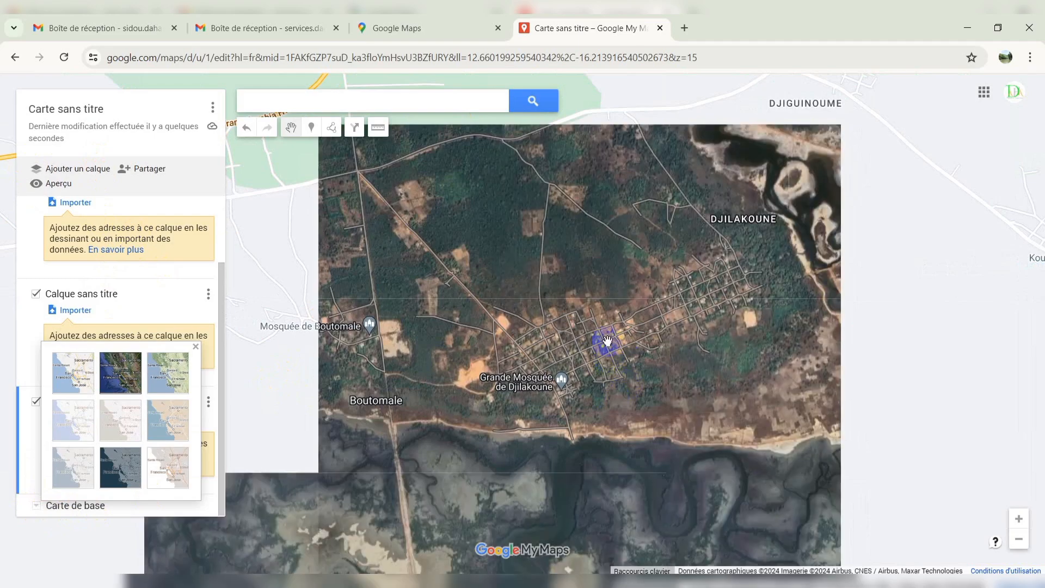
Step: Examine the satellite imagery around Djilakoune, Boutomale and Djiguinoume, and check the base map style choices
{"action": "scroll", "coordinate": [676, 328], "scroll_direction": "up", "scroll_amount": 1}
{"action": "scroll", "coordinate": [677, 328], "scroll_direction": "down", "scroll_amount": 2}
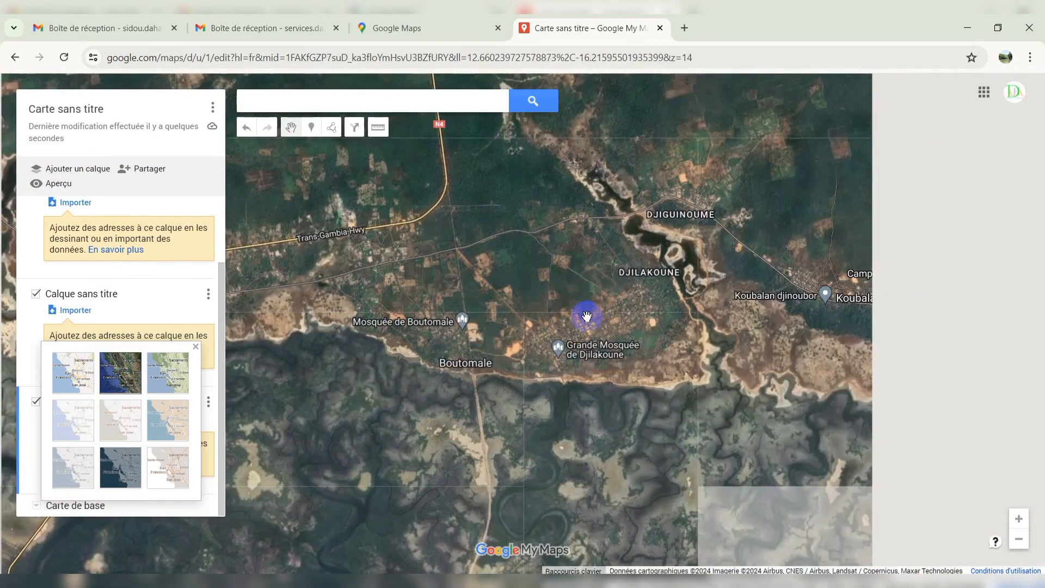
{"action": "scroll", "coordinate": [594, 315], "scroll_direction": "up", "scroll_amount": 1}
{"action": "scroll", "coordinate": [669, 382], "scroll_direction": "up", "scroll_amount": 1}
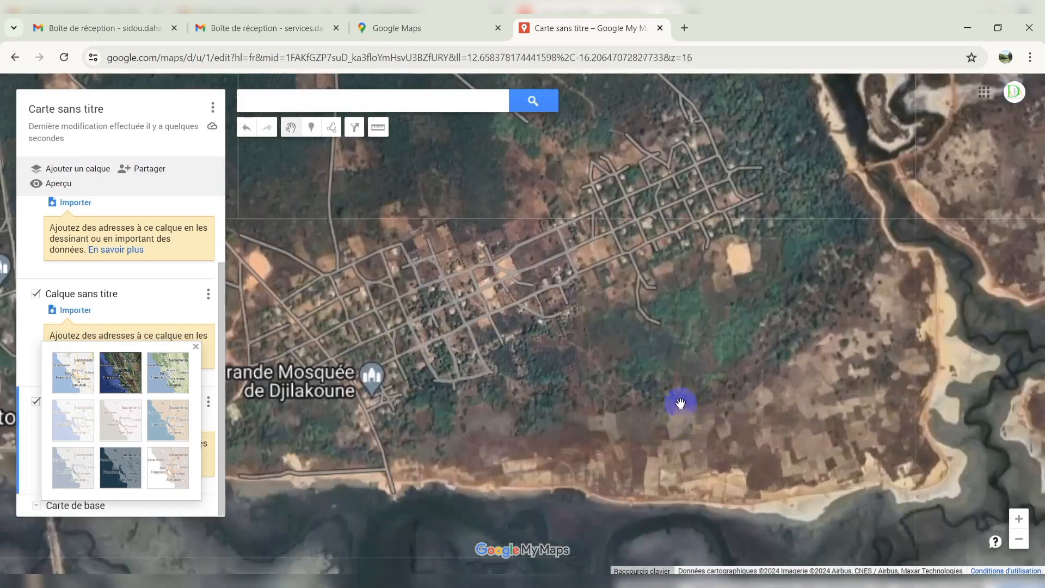
{"action": "scroll", "coordinate": [568, 328], "scroll_direction": "down", "scroll_amount": 2}
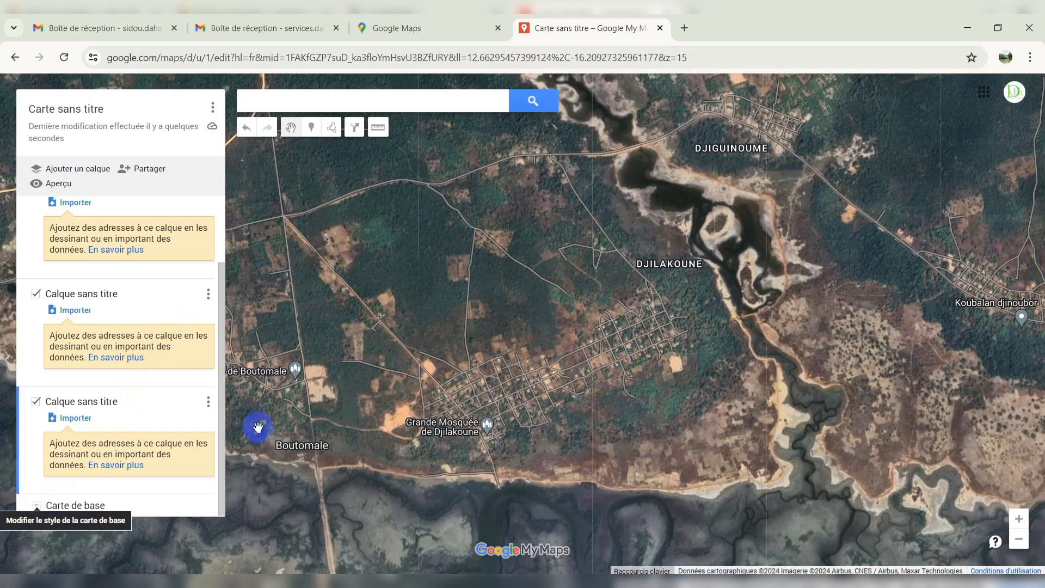
{"action": "left_click", "coordinate": [37, 506]}
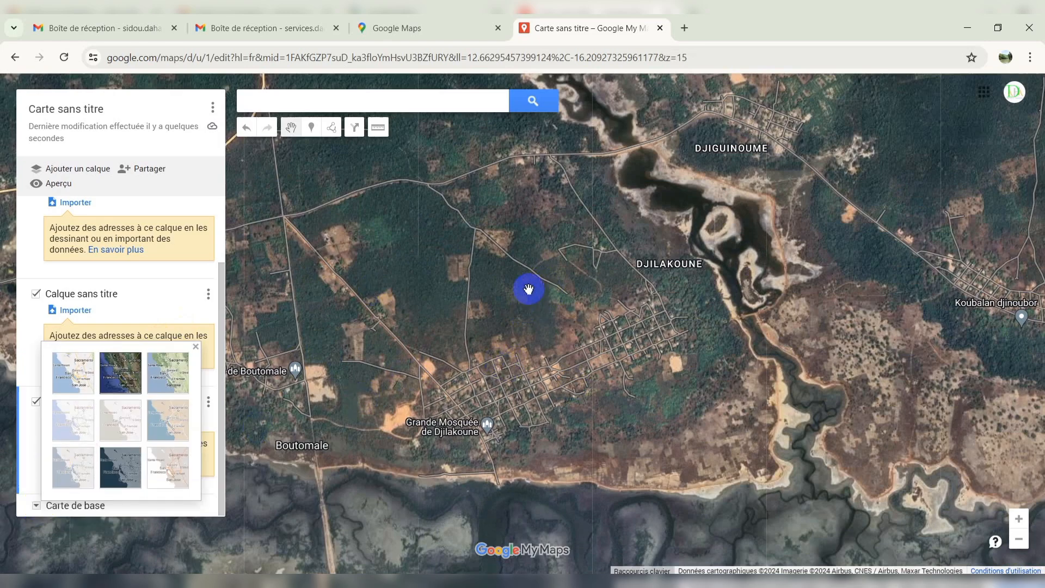
{"action": "left_click_drag", "start_coordinate": [545, 298], "coordinate": [614, 306]}
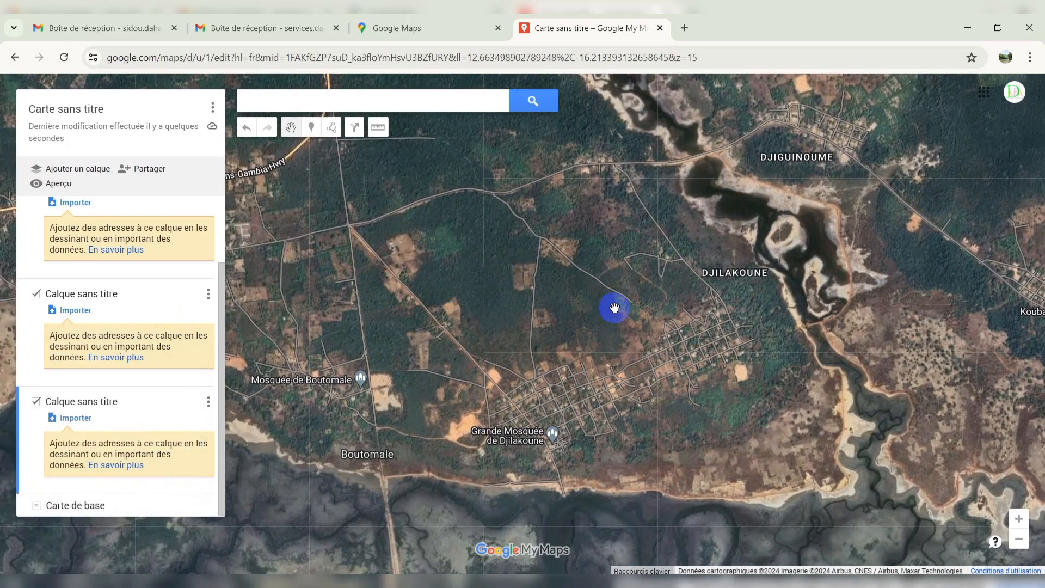
{"action": "left_click_drag", "start_coordinate": [460, 283], "coordinate": [532, 287]}
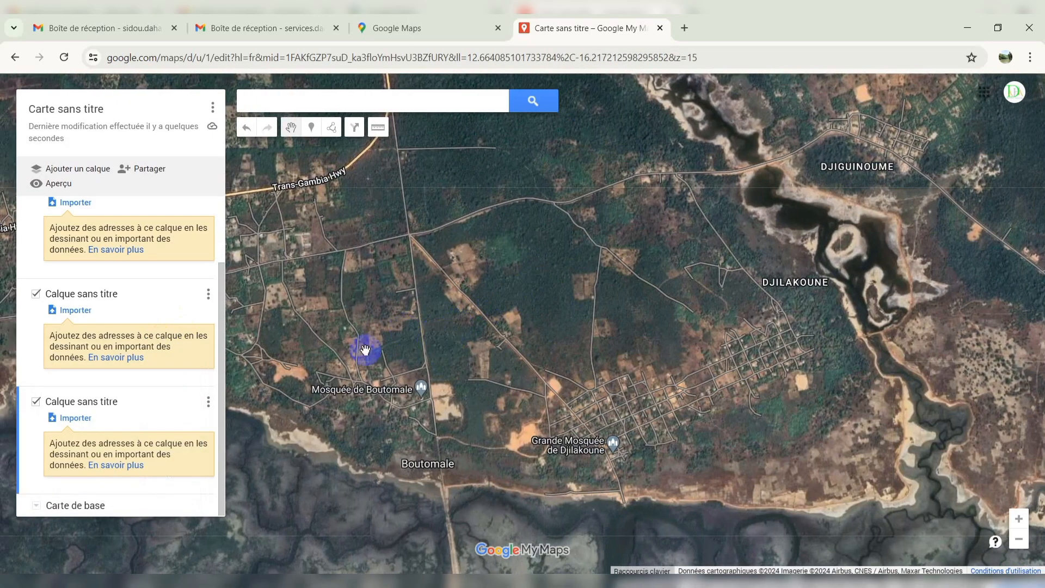
Step: Compare base map styles by switching to the standard road map and back to satellite imagery
{"action": "left_click", "coordinate": [36, 507]}
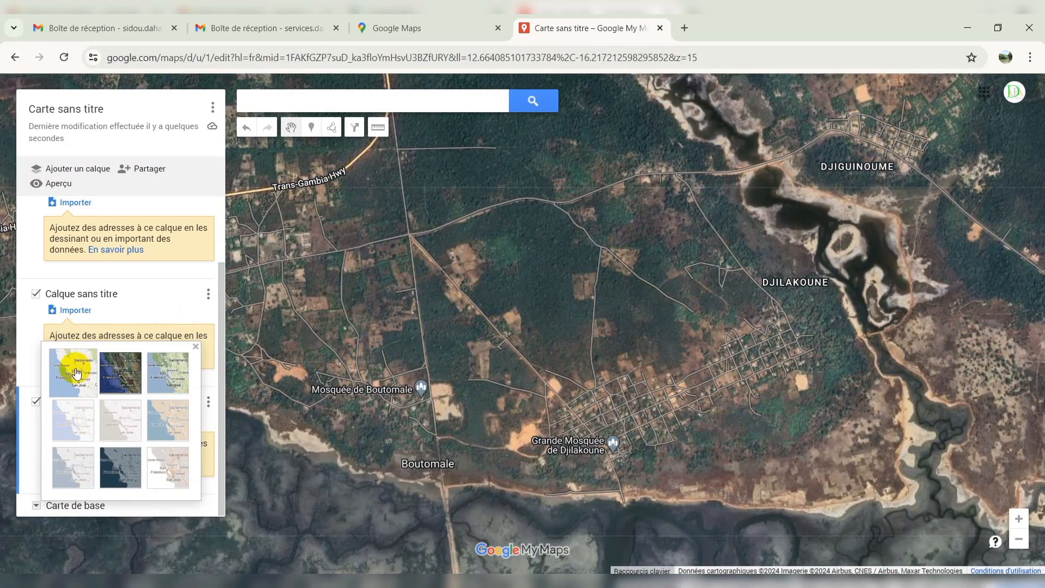
{"action": "left_click", "coordinate": [61, 376]}
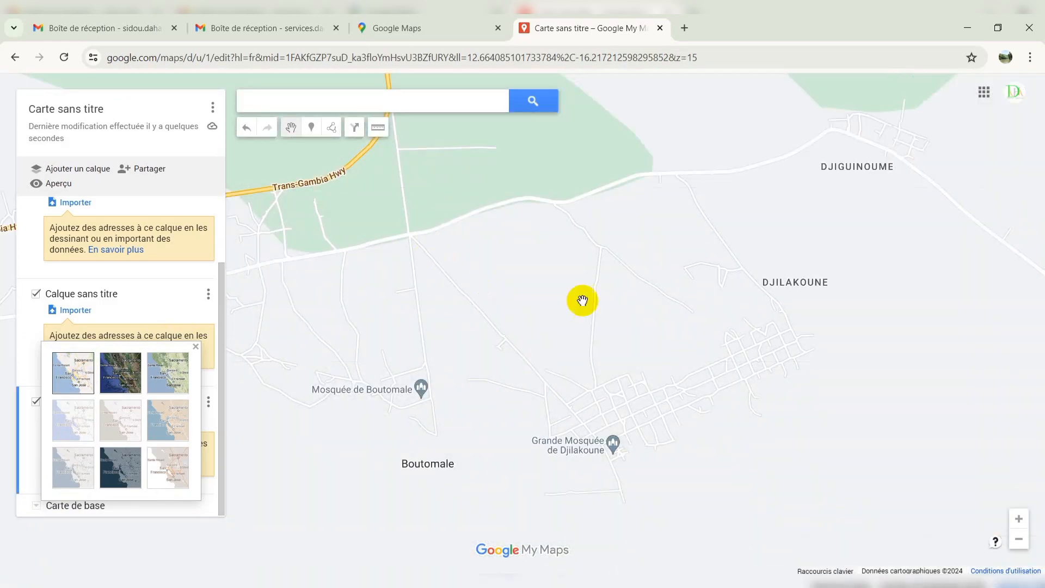
{"action": "left_click", "coordinate": [120, 373]}
{"action": "scroll", "coordinate": [573, 344], "scroll_direction": "down", "scroll_amount": 1}
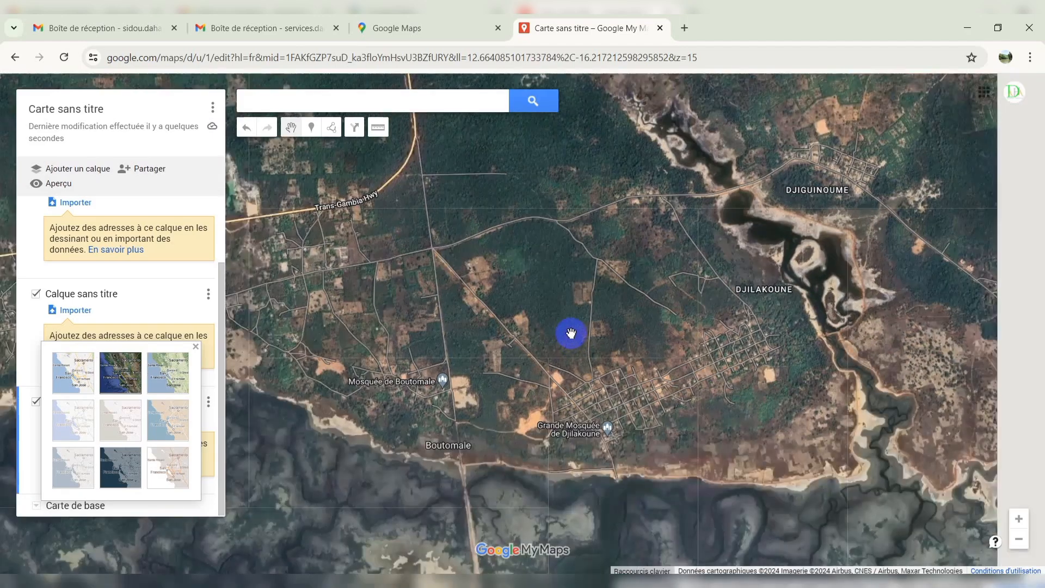
{"action": "left_click", "coordinate": [56, 504]}
Step: Rename the first untitled layer, directly below the Ziguinchor search result, as "Arbre" and save it
{"action": "scroll", "coordinate": [76, 261], "scroll_direction": "up", "scroll_amount": 2}
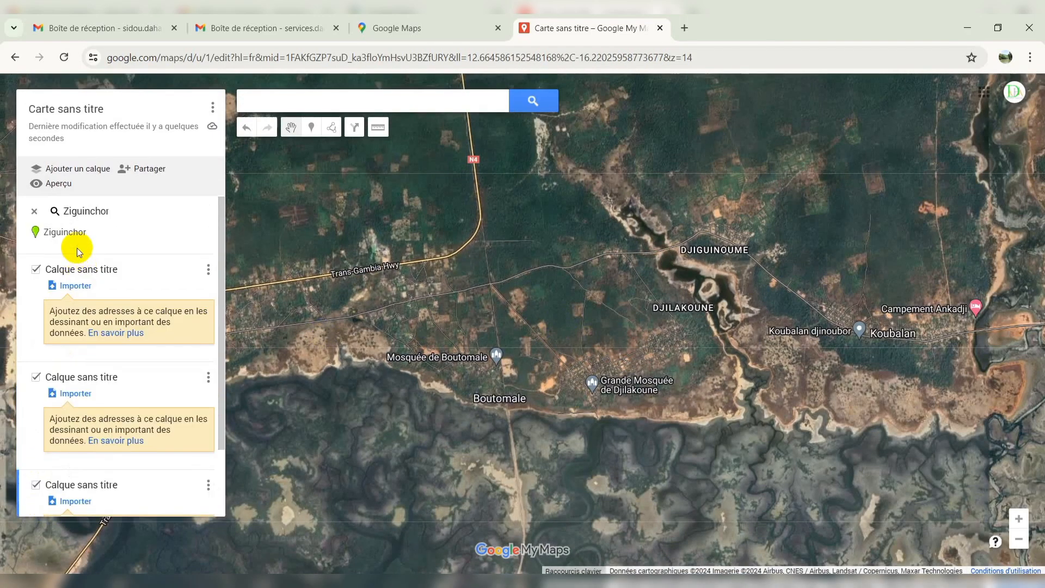
{"action": "scroll", "coordinate": [77, 247], "scroll_direction": "down", "scroll_amount": 2}
{"action": "scroll", "coordinate": [105, 256], "scroll_direction": "up", "scroll_amount": 2}
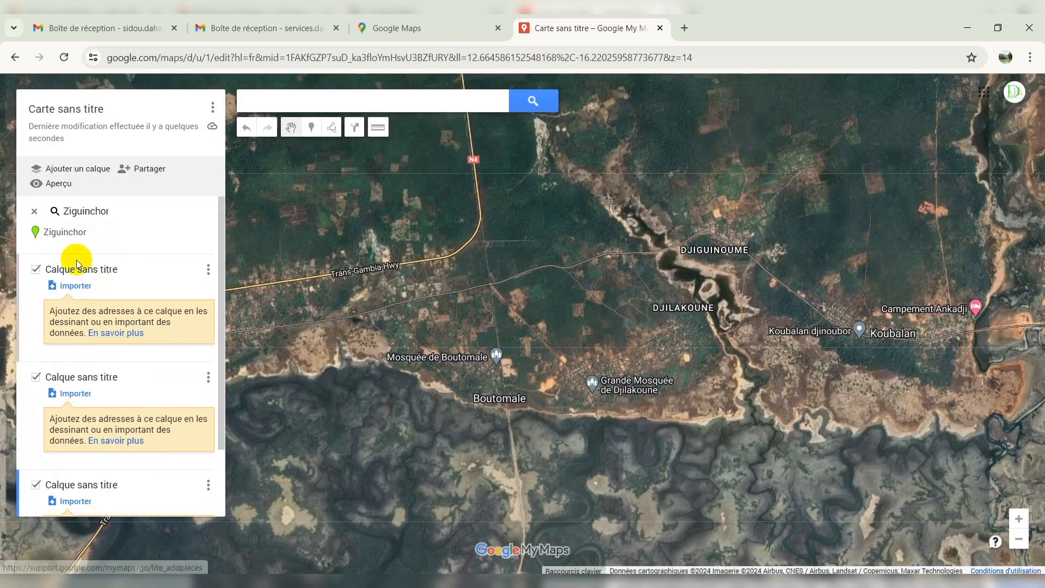
{"action": "scroll", "coordinate": [109, 253], "scroll_direction": "down", "scroll_amount": 2}
{"action": "scroll", "coordinate": [86, 272], "scroll_direction": "up", "scroll_amount": 2}
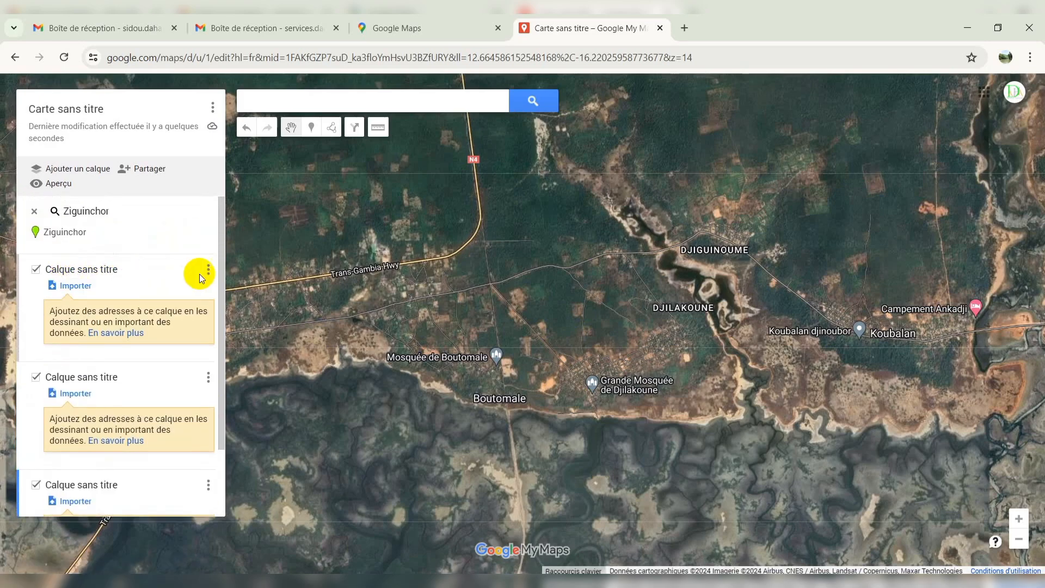
{"action": "left_click", "coordinate": [208, 272]}
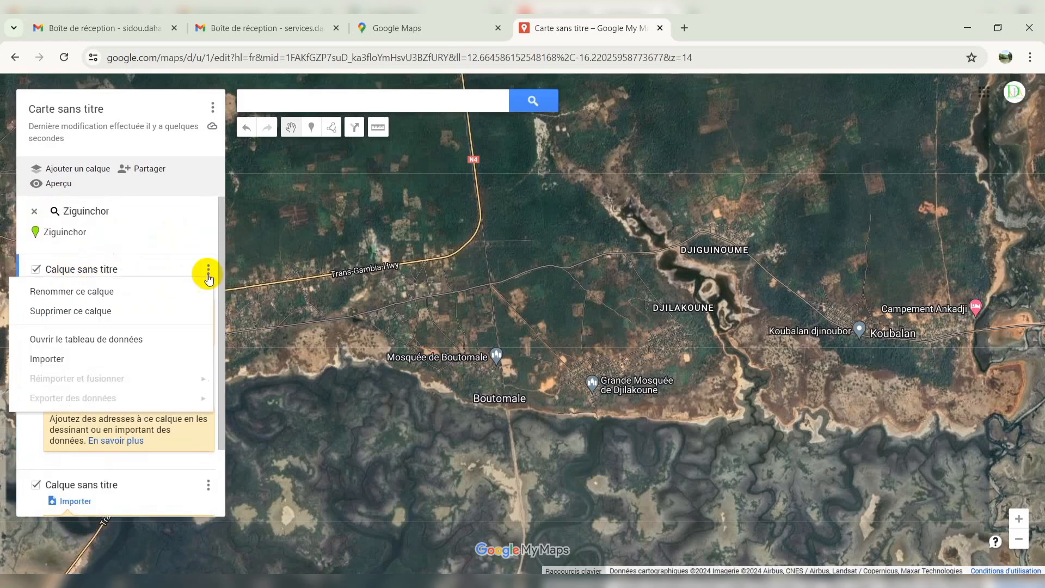
{"action": "left_click", "coordinate": [84, 291]}
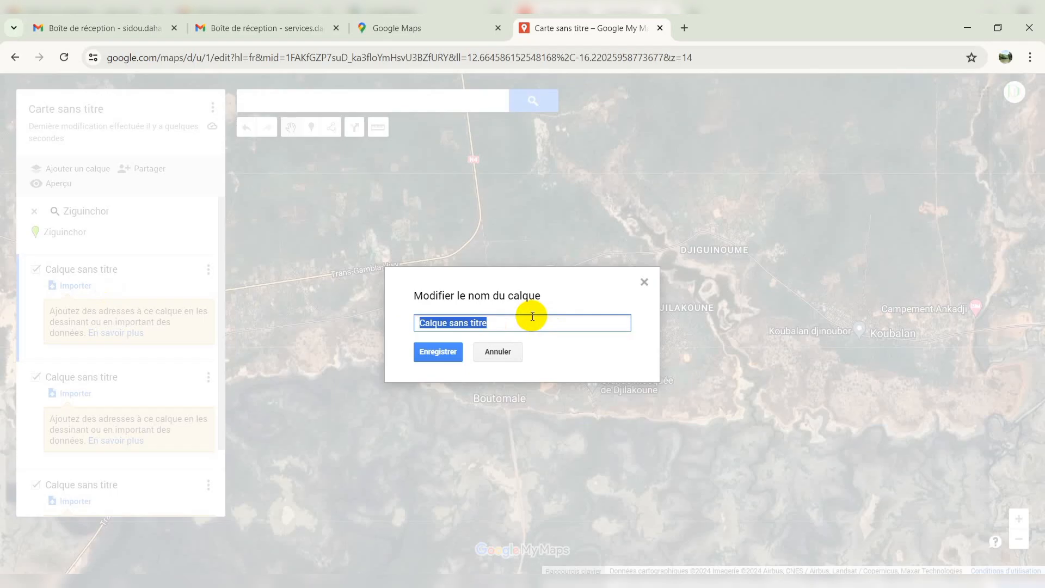
{"action": "type", "text": "L"}
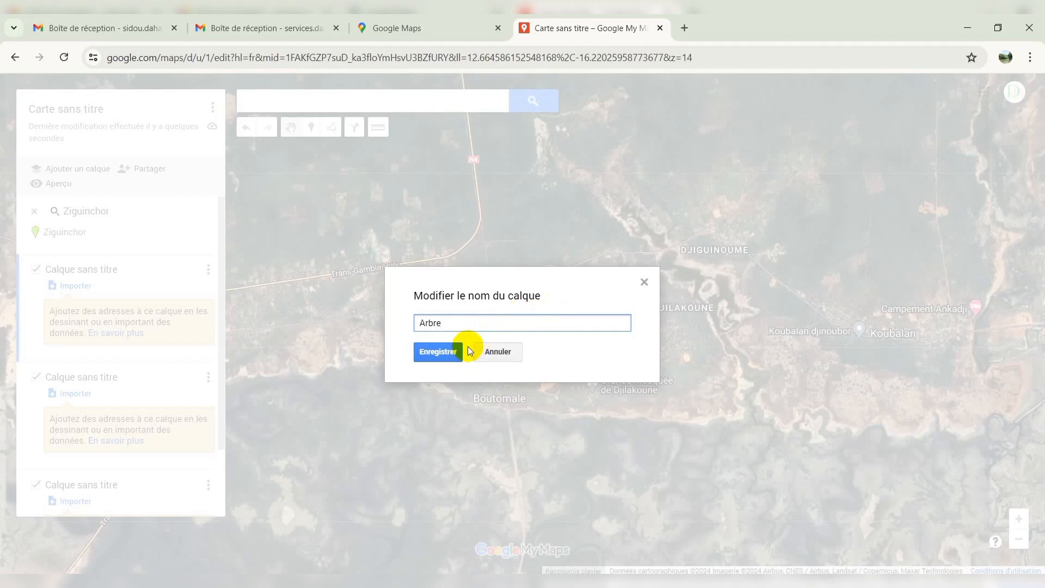
{"action": "left_click", "coordinate": [446, 353]}
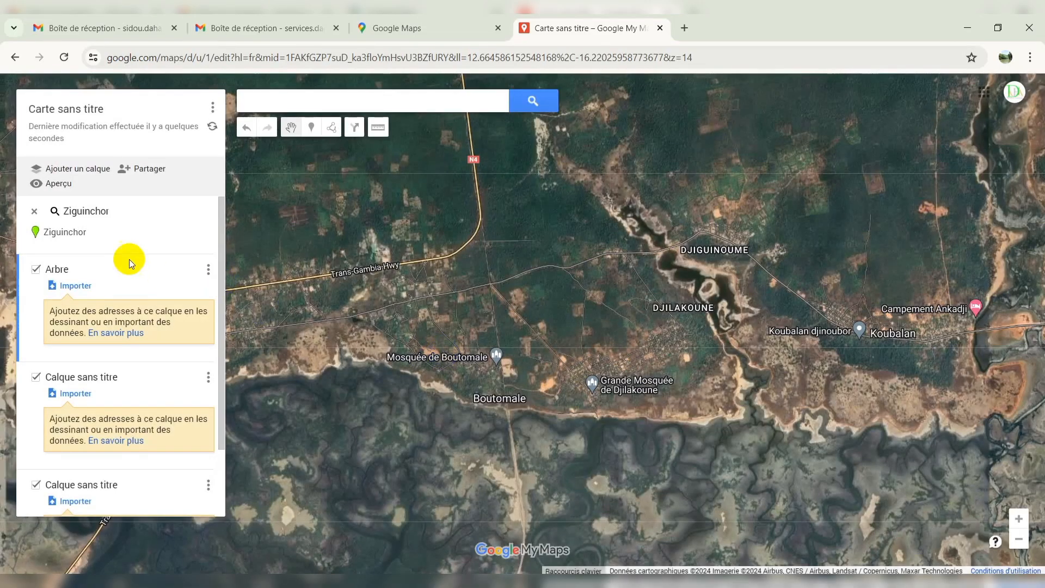
Step: Rename the second layer, just below Arbre, as "Route" and save the name
{"action": "scroll", "coordinate": [61, 276], "scroll_direction": "down", "scroll_amount": 2}
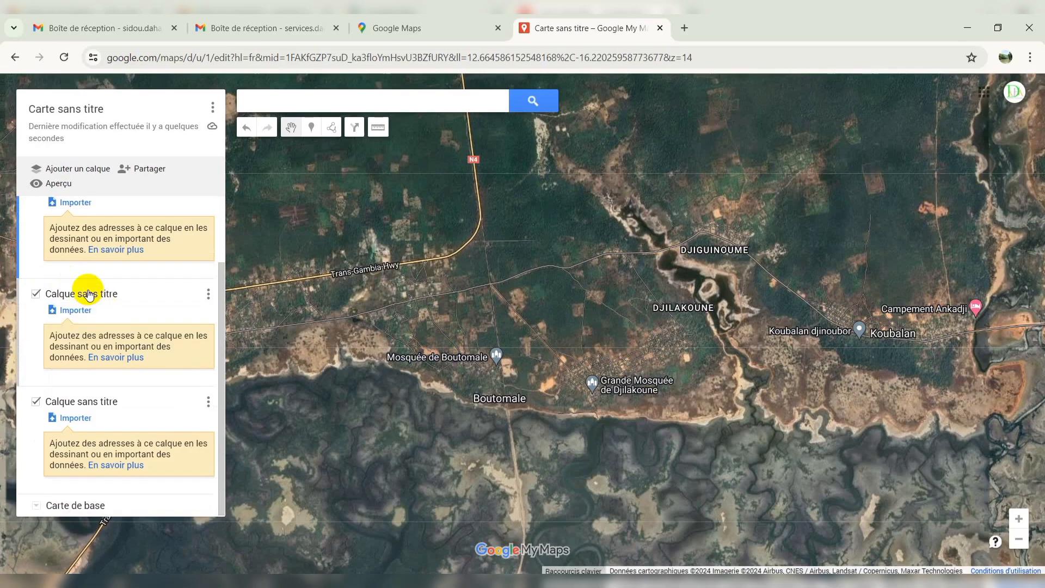
{"action": "left_click", "coordinate": [209, 296]}
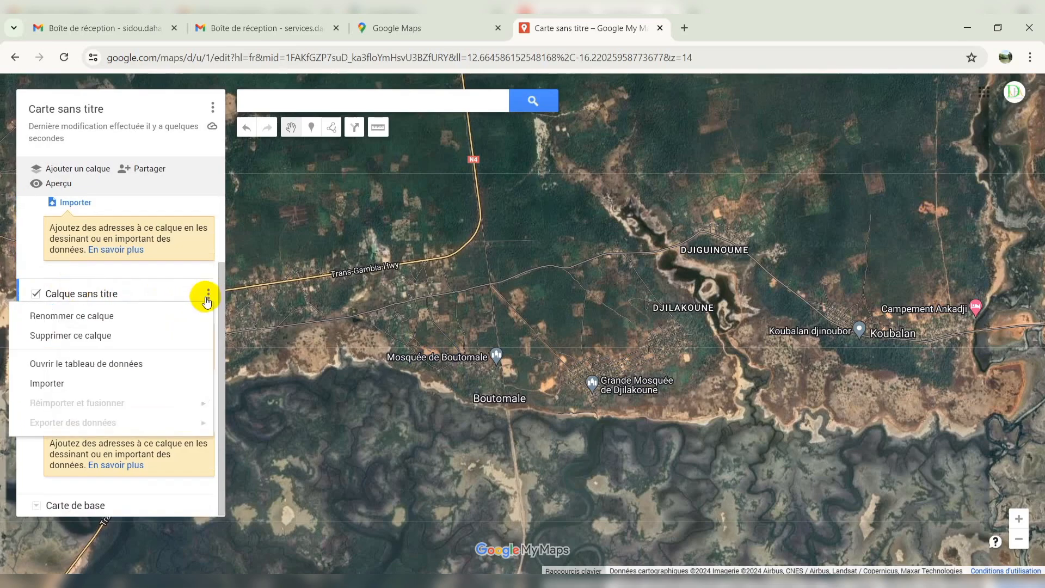
{"action": "left_click", "coordinate": [103, 315]}
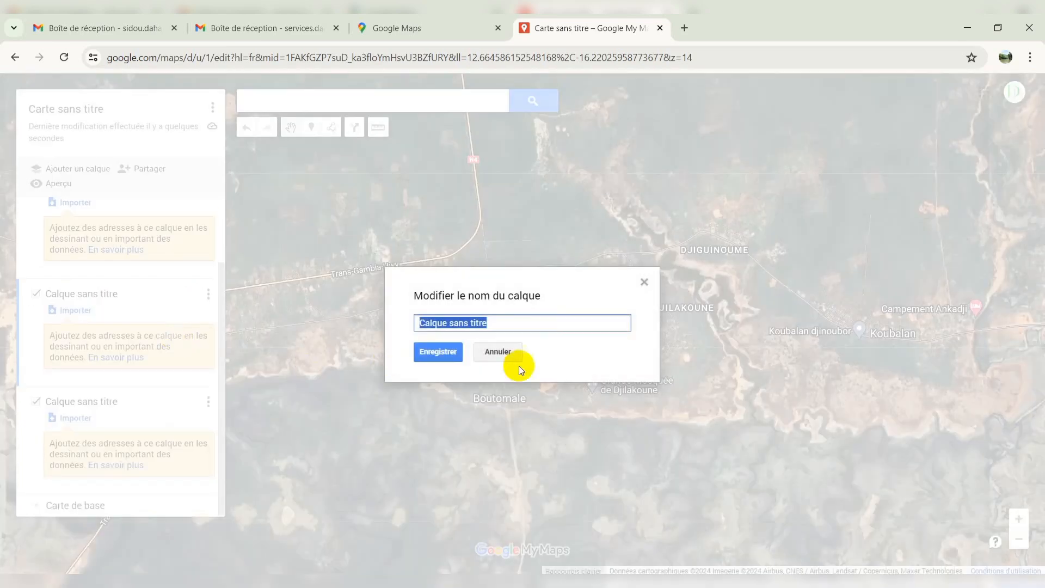
{"action": "left_click", "coordinate": [528, 327]}
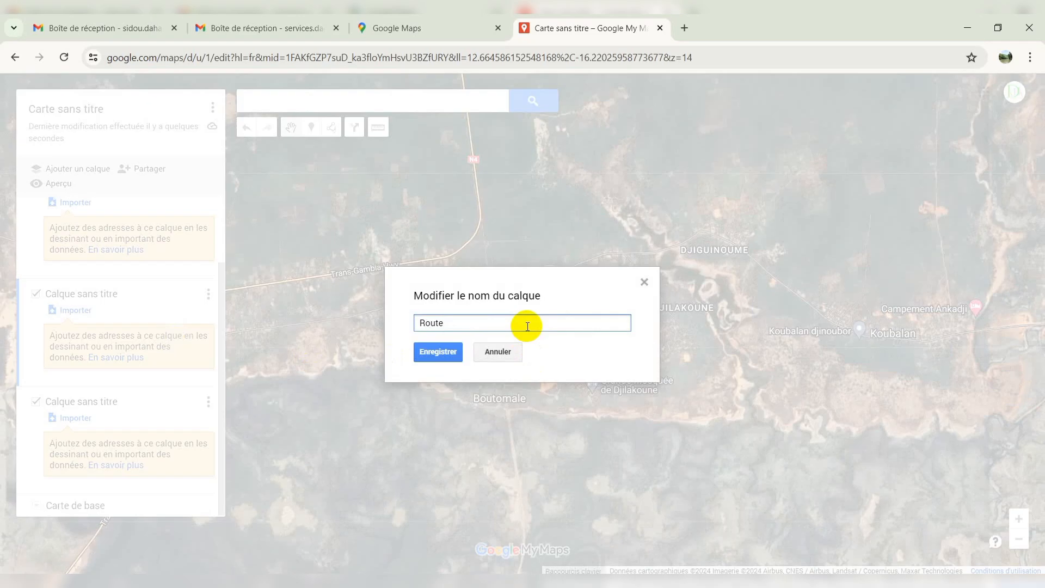
{"action": "left_click", "coordinate": [437, 351]}
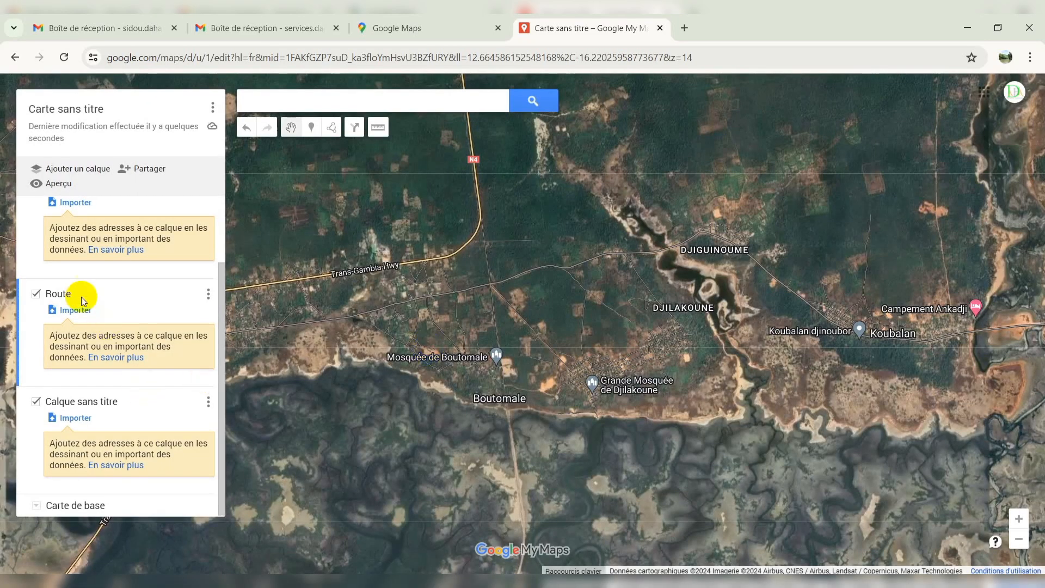
Step: Rename the third and last untitled layer as "Espace vert" and save the name
{"action": "left_click", "coordinate": [207, 403]}
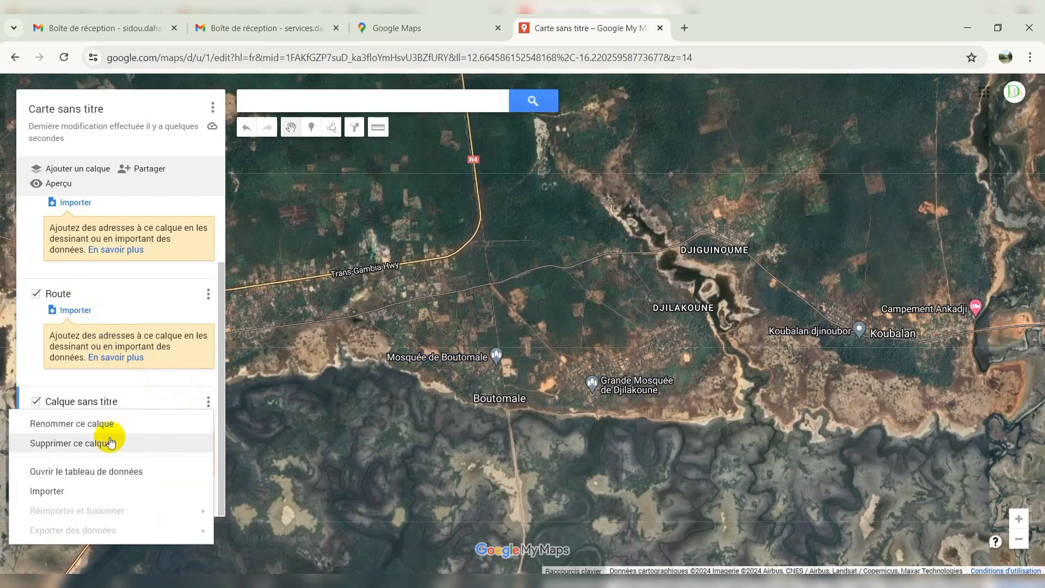
{"action": "left_click", "coordinate": [103, 421]}
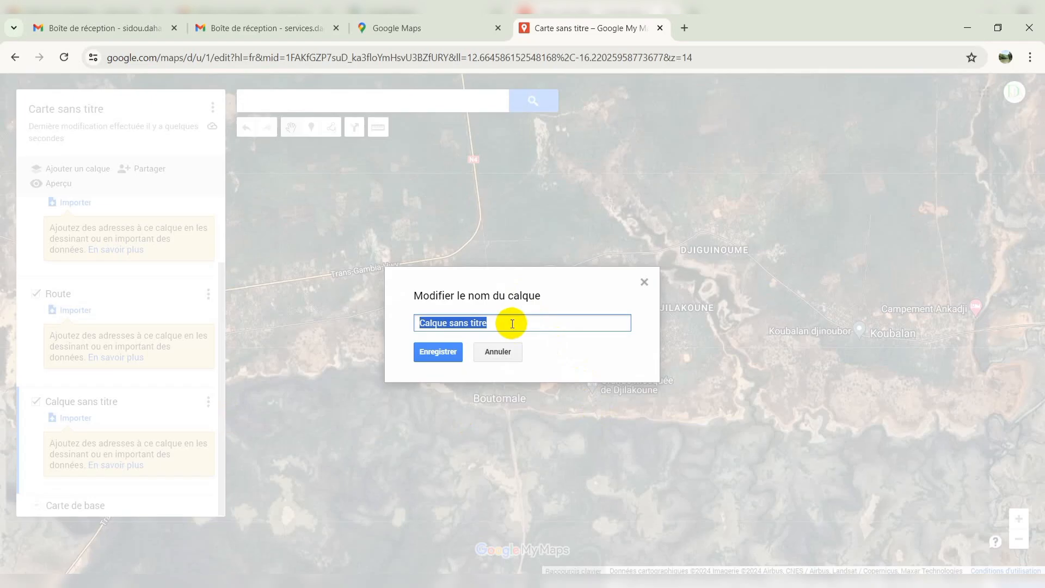
{"action": "type", "text": "Espace"}
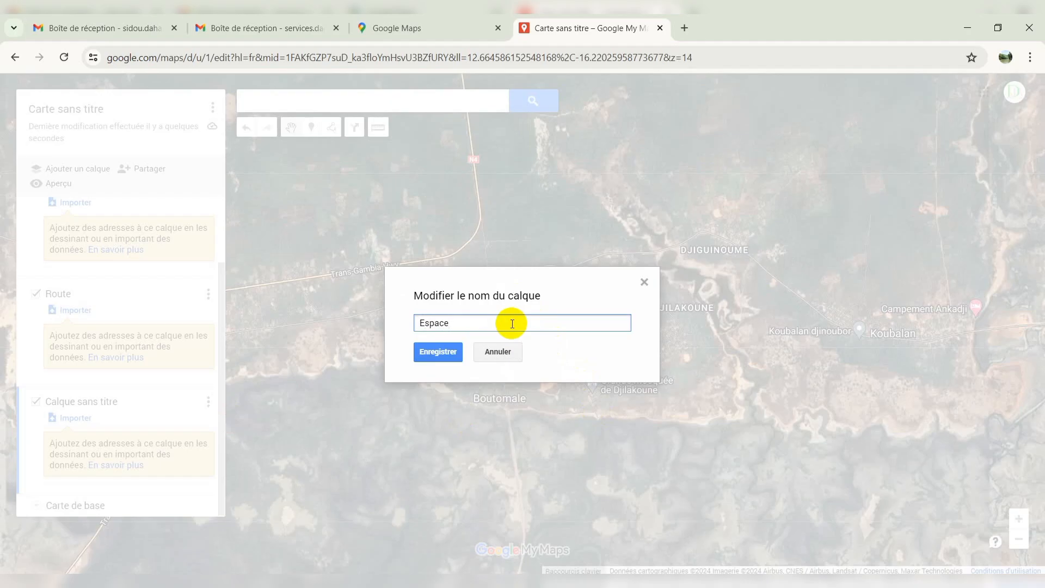
{"action": "type", "text": "vert"}
{"action": "left_click", "coordinate": [438, 351]}
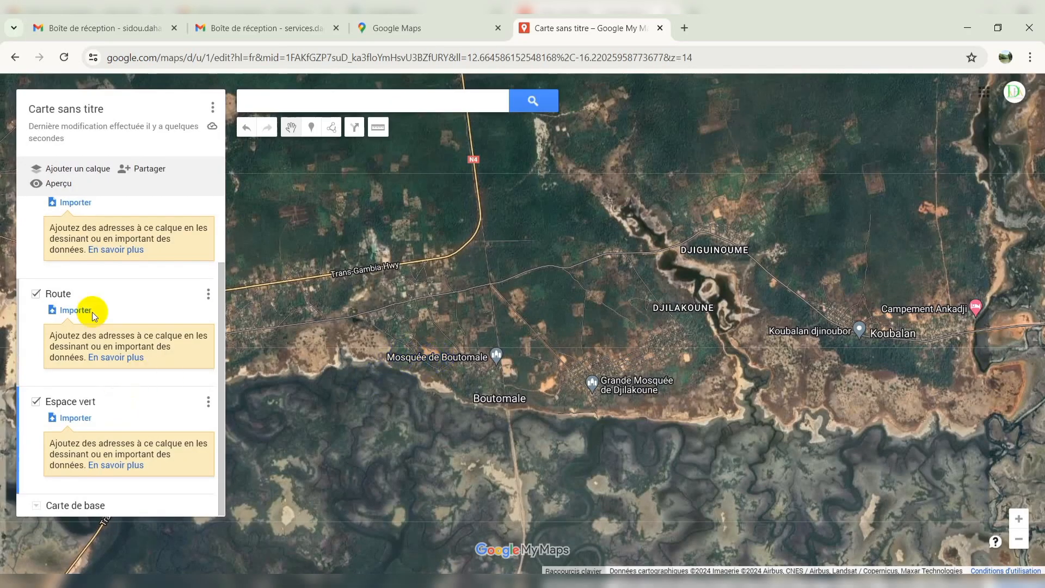
Step: Review the renamed layers and examine the satellite imagery south of the Trans-Gambia Hwy, northwest of Boutomale
{"action": "scroll", "coordinate": [93, 310], "scroll_direction": "up", "scroll_amount": 2}
{"action": "scroll", "coordinate": [89, 309], "scroll_direction": "down", "scroll_amount": 2}
{"action": "scroll", "coordinate": [99, 414], "scroll_direction": "up", "scroll_amount": 2}
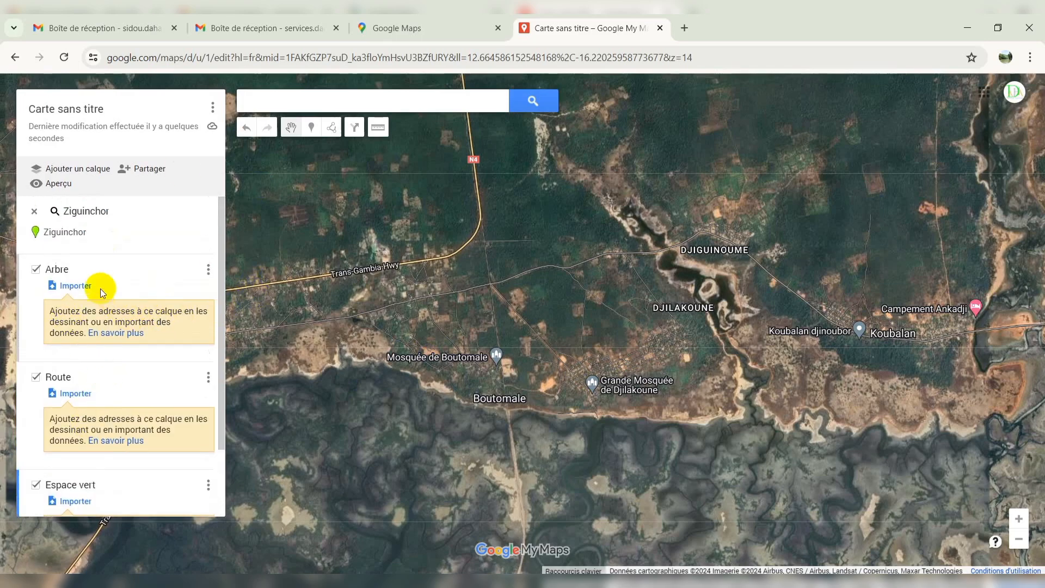
{"action": "scroll", "coordinate": [573, 312], "scroll_direction": "down", "scroll_amount": 1}
{"action": "scroll", "coordinate": [518, 285], "scroll_direction": "up", "scroll_amount": 1}
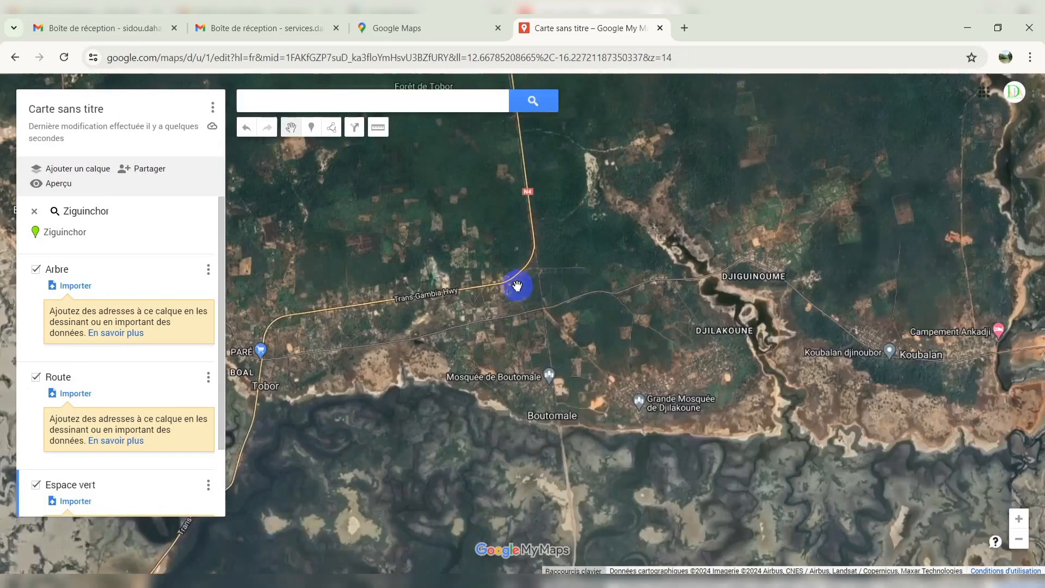
{"action": "scroll", "coordinate": [517, 286], "scroll_direction": "down", "scroll_amount": 1}
{"action": "scroll", "coordinate": [507, 231], "scroll_direction": "up", "scroll_amount": 2}
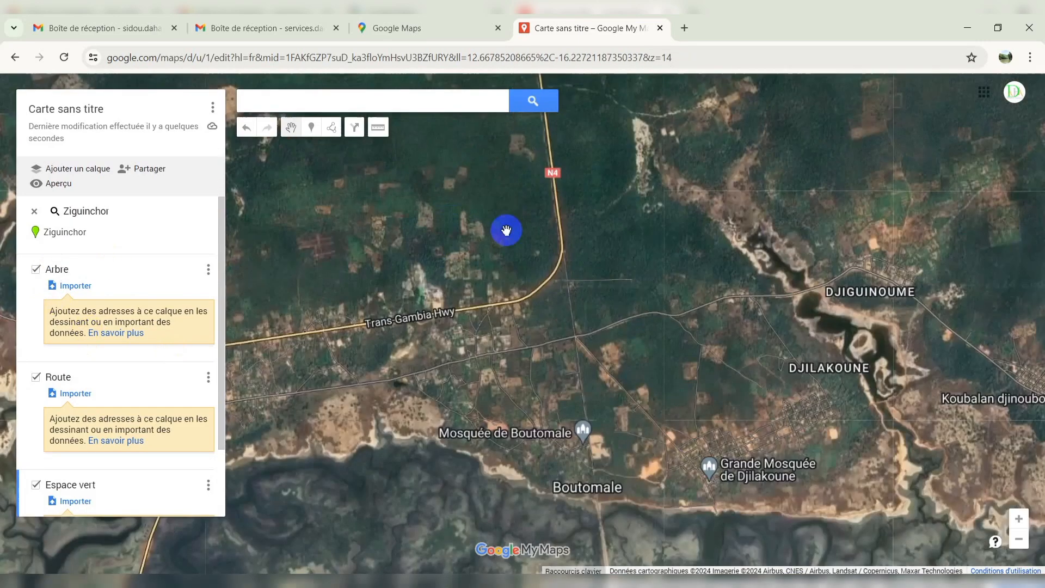
{"action": "scroll", "coordinate": [507, 230], "scroll_direction": "up", "scroll_amount": 2}
{"action": "left_click_drag", "start_coordinate": [555, 438], "coordinate": [590, 238]}
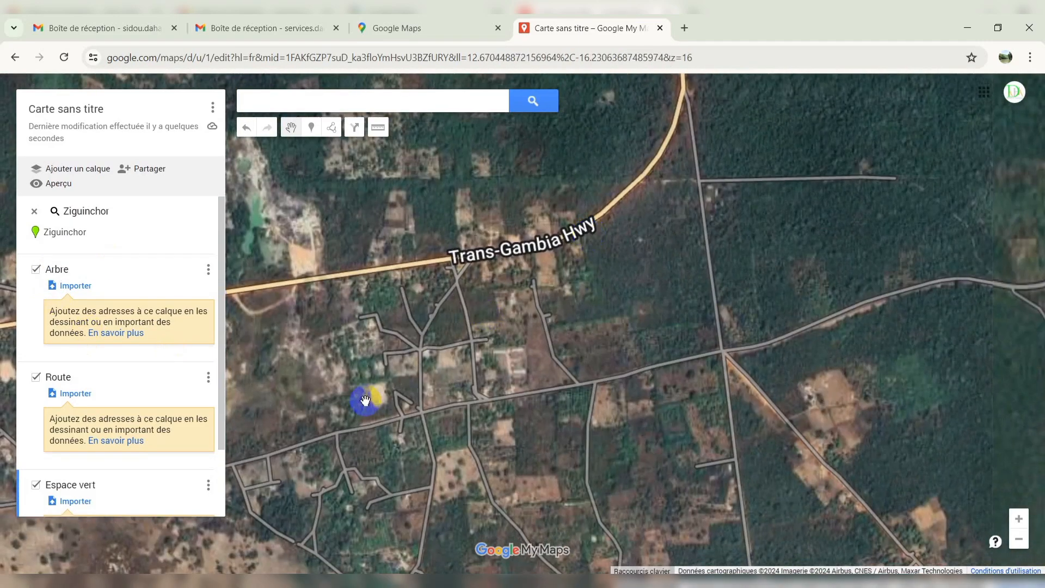
{"action": "scroll", "coordinate": [418, 442], "scroll_direction": "up", "scroll_amount": 1}
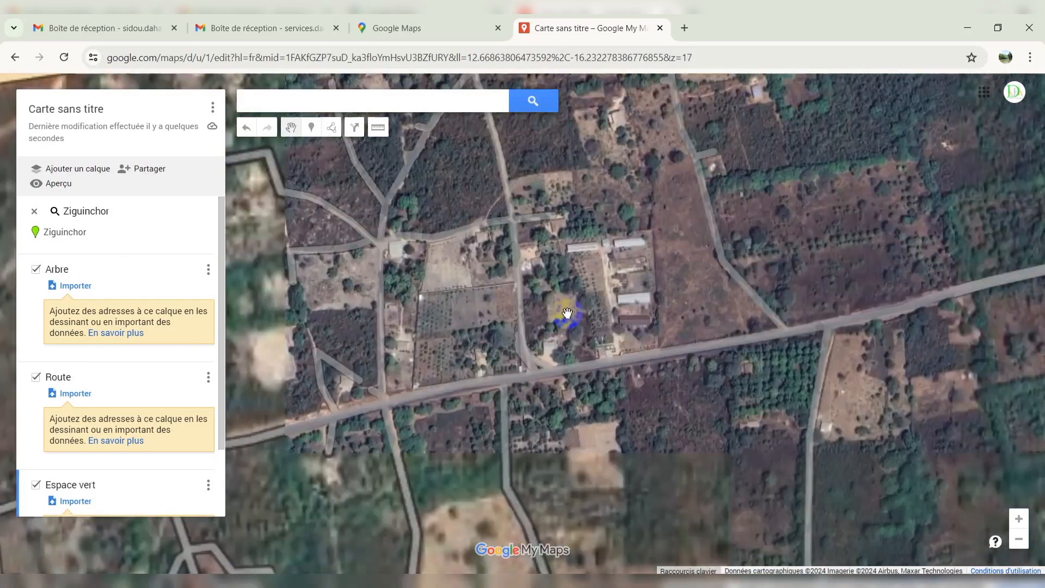
Step: Place a marker in the Espace vert layer on the tree at about 12.6693, -16.2319, just east of the dirt road
{"action": "scroll", "coordinate": [567, 312], "scroll_direction": "up", "scroll_amount": 2}
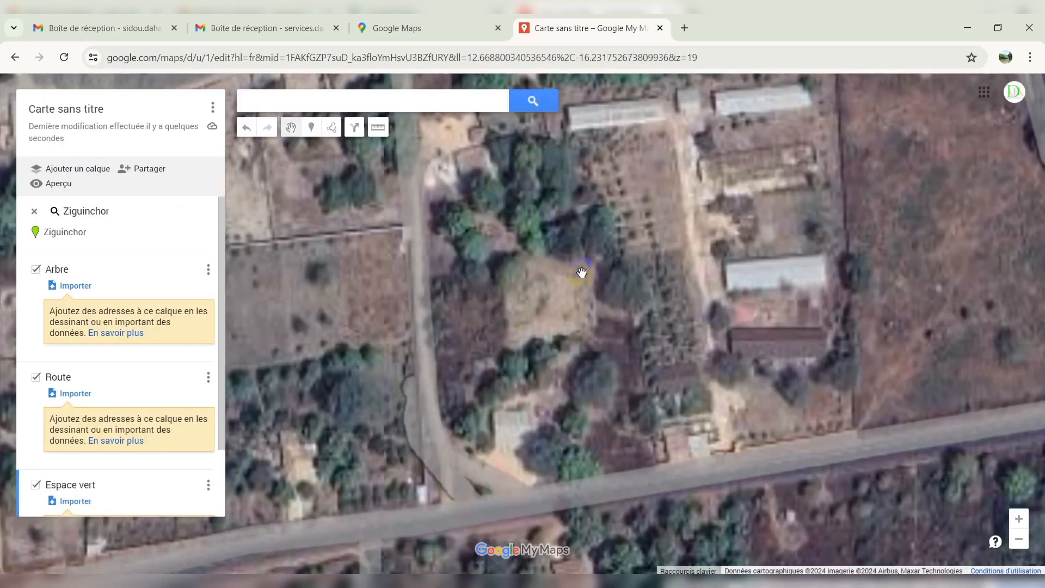
{"action": "scroll", "coordinate": [582, 272], "scroll_direction": "down", "scroll_amount": 1}
{"action": "scroll", "coordinate": [575, 237], "scroll_direction": "up", "scroll_amount": 2}
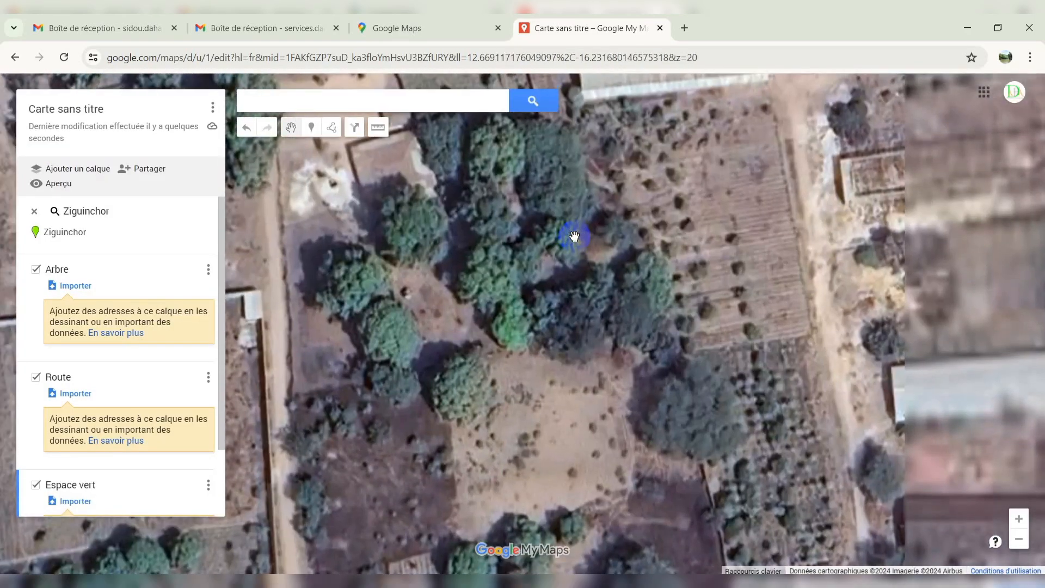
{"action": "scroll", "coordinate": [558, 236], "scroll_direction": "down", "scroll_amount": 1}
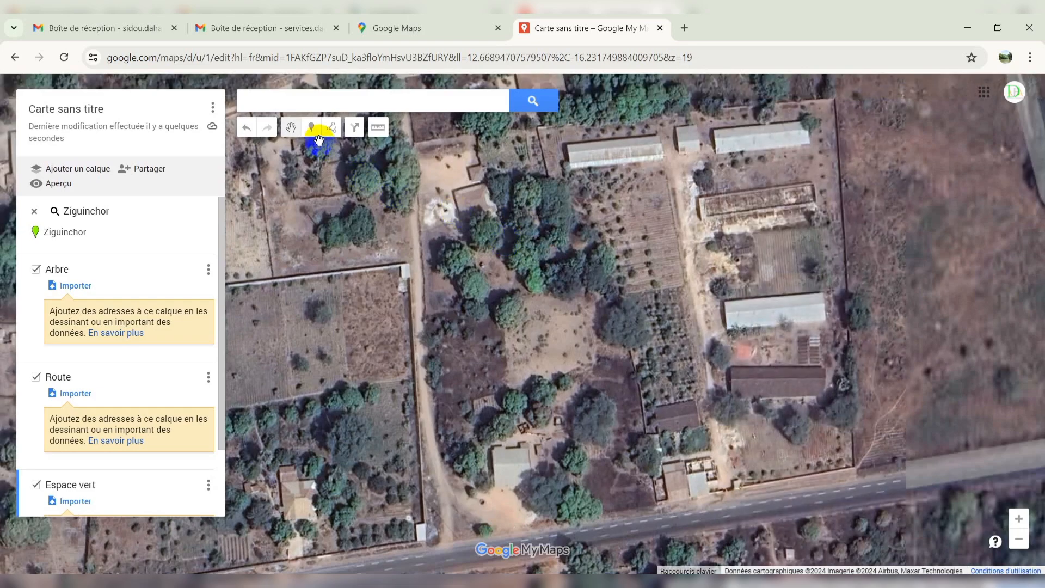
{"action": "left_click", "coordinate": [311, 128]}
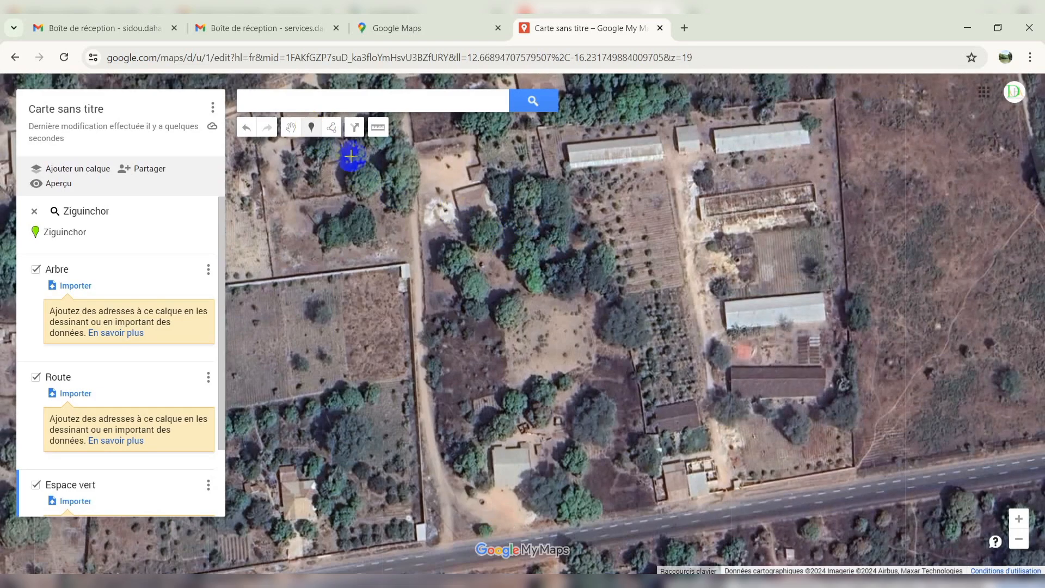
{"action": "left_click", "coordinate": [489, 225]}
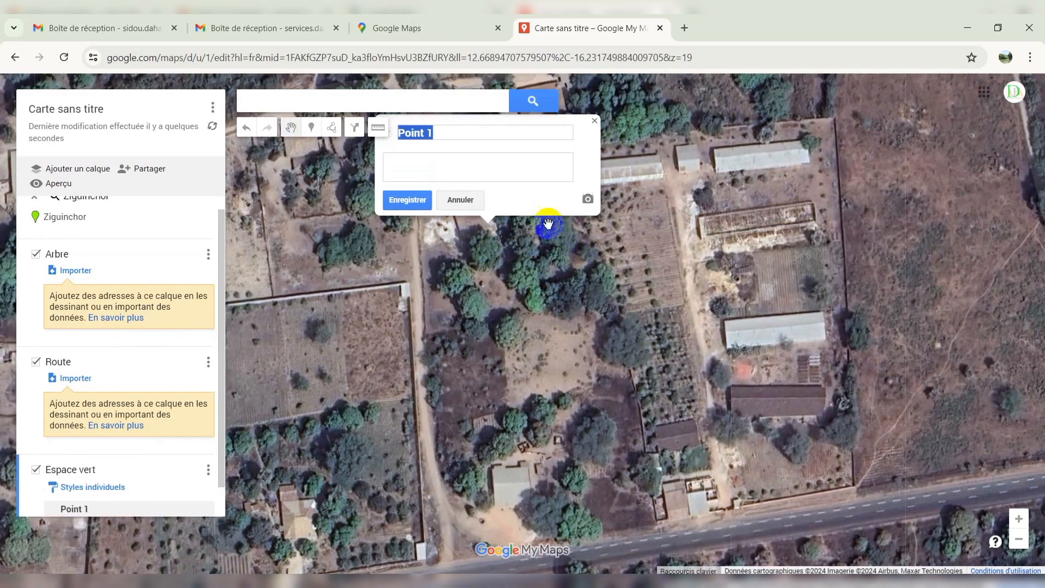
Step: Title the new marker "A1", enter "Mangue" as its description, and save it
{"action": "scroll", "coordinate": [486, 232], "scroll_direction": "up", "scroll_amount": 1}
{"action": "scroll", "coordinate": [492, 283], "scroll_direction": "down", "scroll_amount": 1}
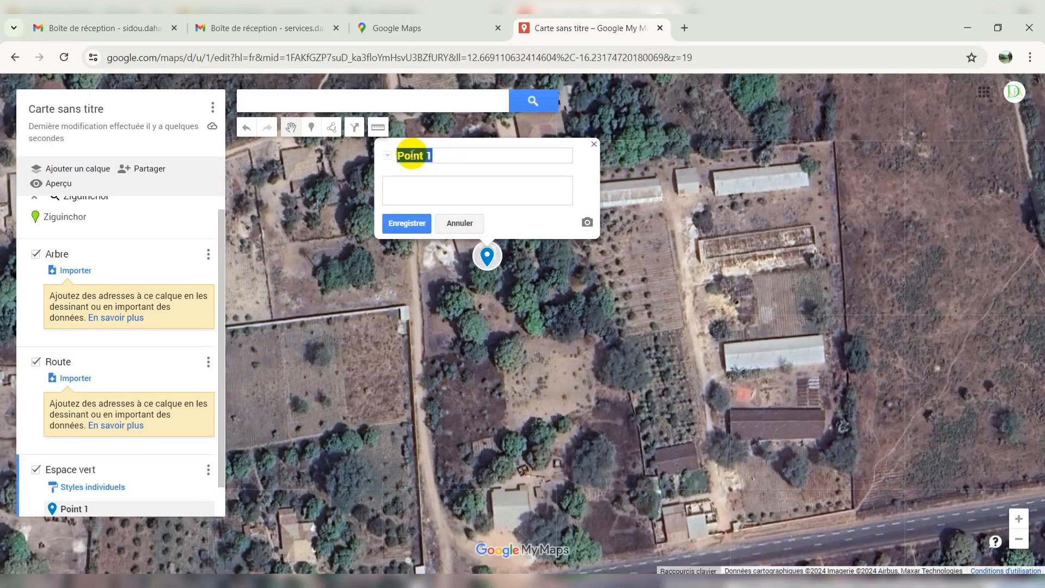
{"action": "type", "text": "A1"}
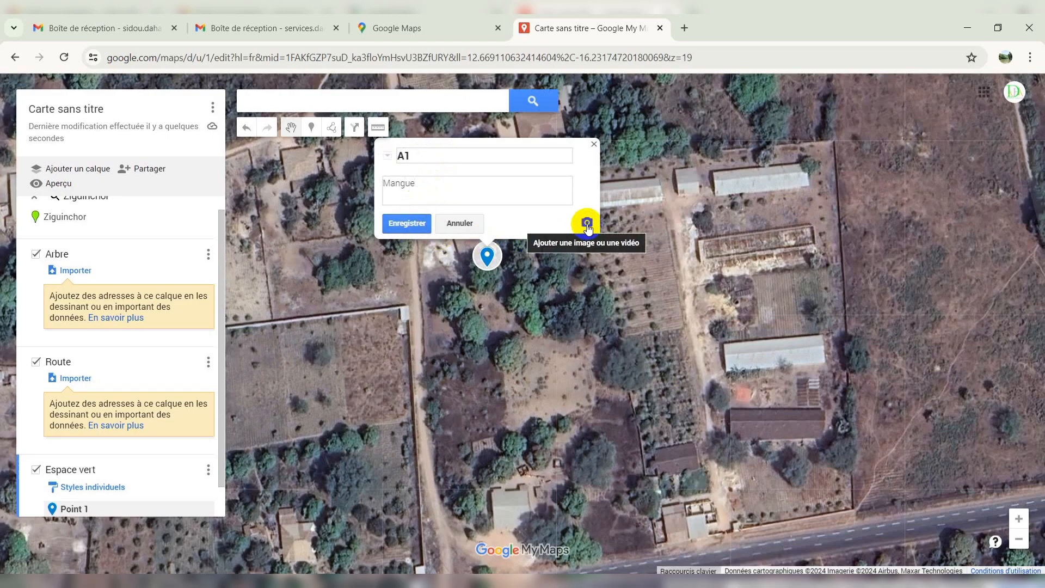
{"action": "left_click", "coordinate": [411, 224]}
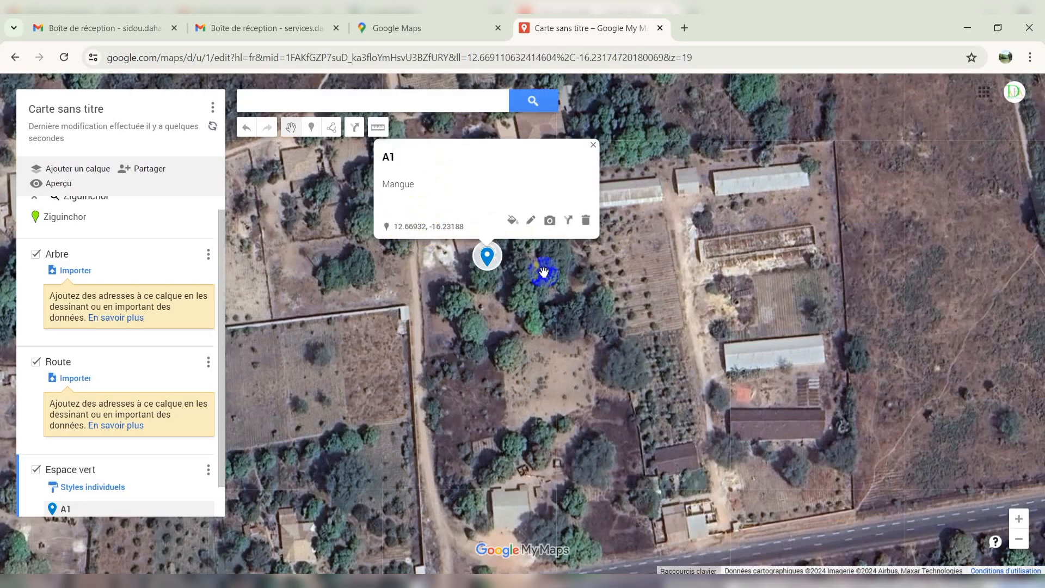
Step: Try purple as the colour of the A1 marker
{"action": "scroll", "coordinate": [503, 285], "scroll_direction": "down", "scroll_amount": 1}
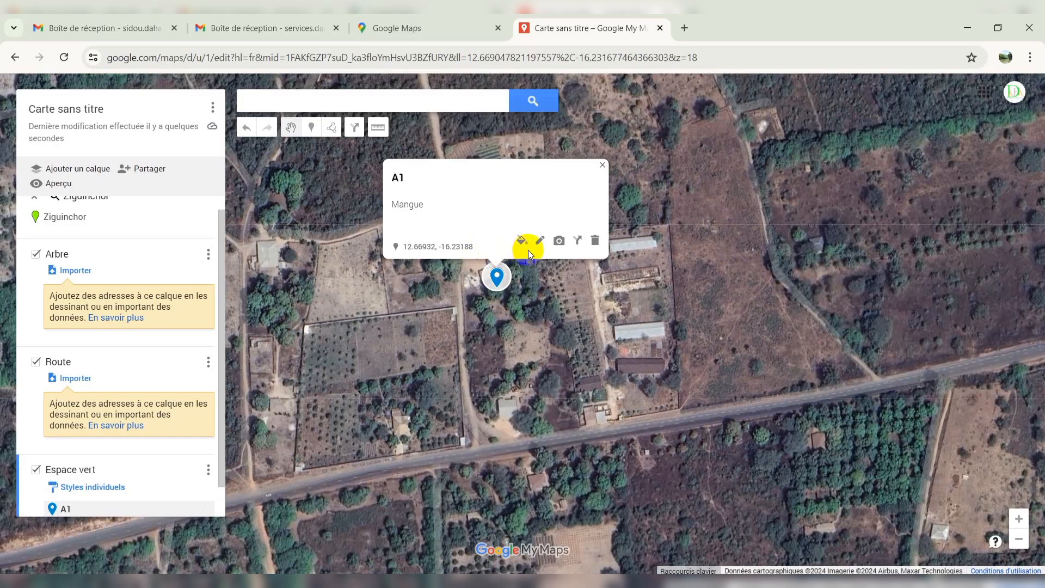
{"action": "left_click", "coordinate": [523, 241]}
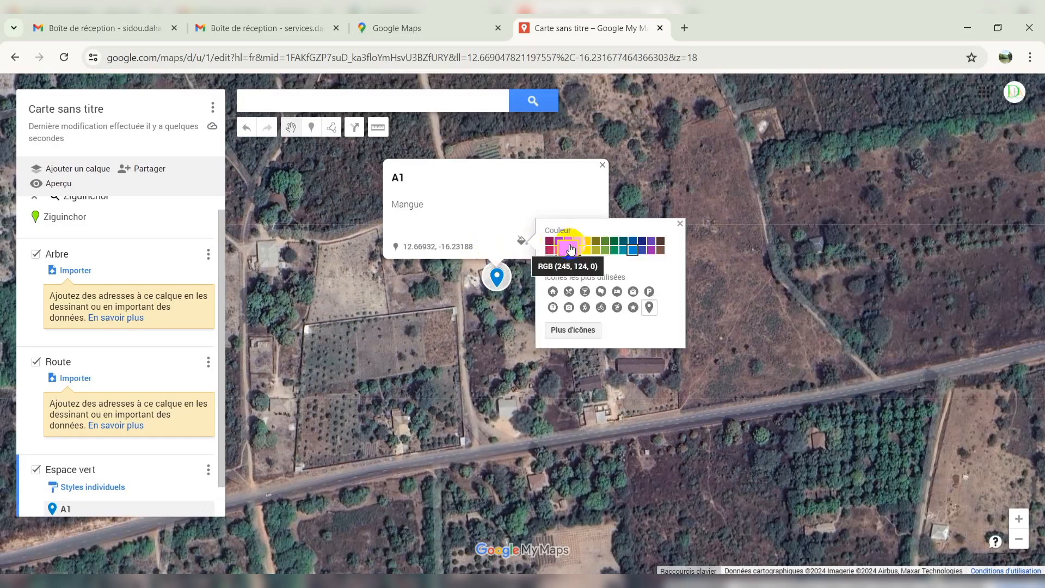
{"action": "left_click", "coordinate": [571, 249]}
{"action": "left_click", "coordinate": [651, 249]}
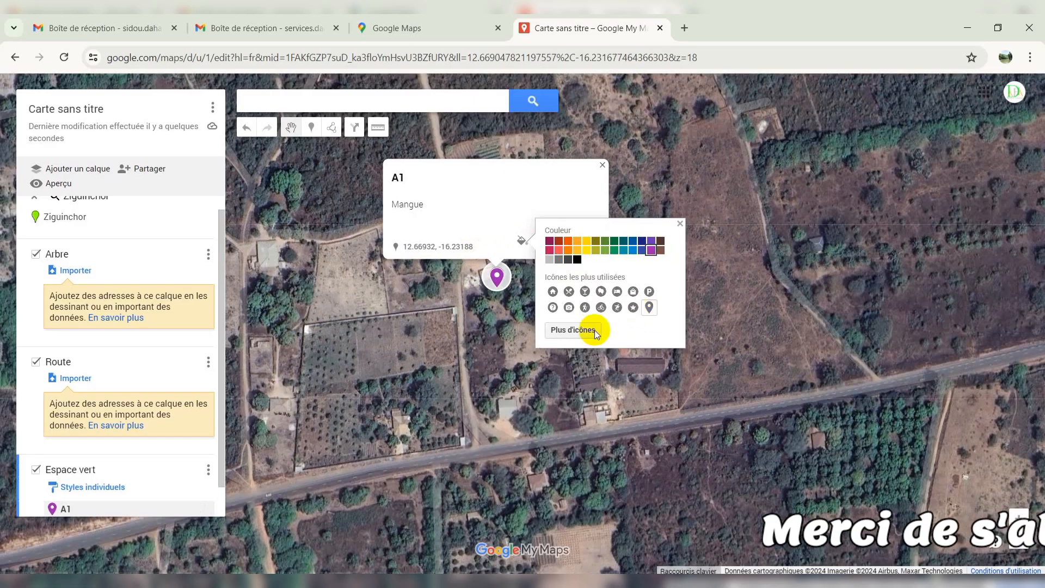
Step: Browse the full icon collection and assign the round-crowned tree icon from Sports et loisirs to the A1 marker
{"action": "left_click", "coordinate": [574, 330]}
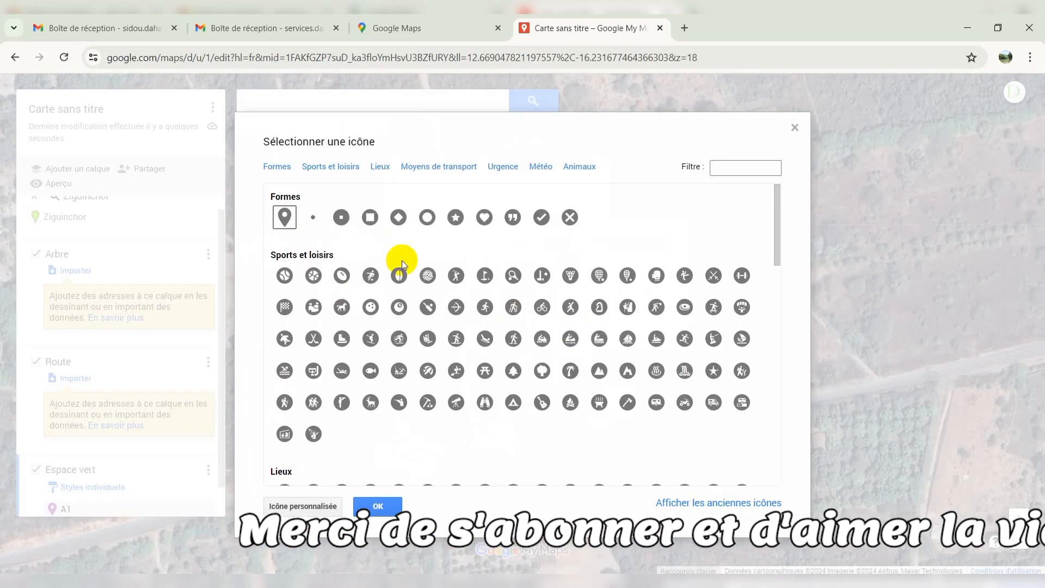
{"action": "scroll", "coordinate": [603, 316], "scroll_direction": "down", "scroll_amount": 7}
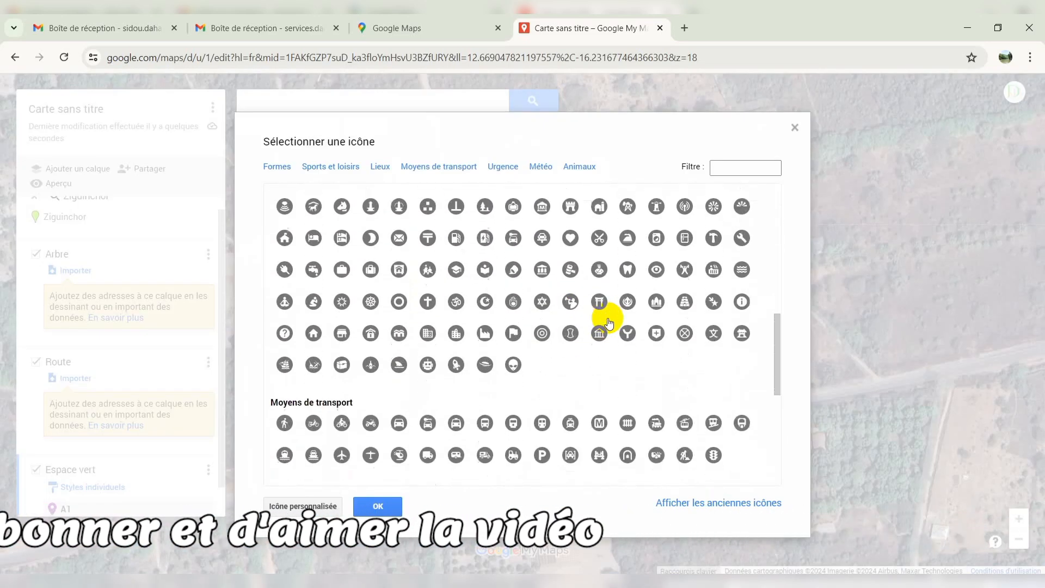
{"action": "scroll", "coordinate": [609, 322], "scroll_direction": "down", "scroll_amount": 6}
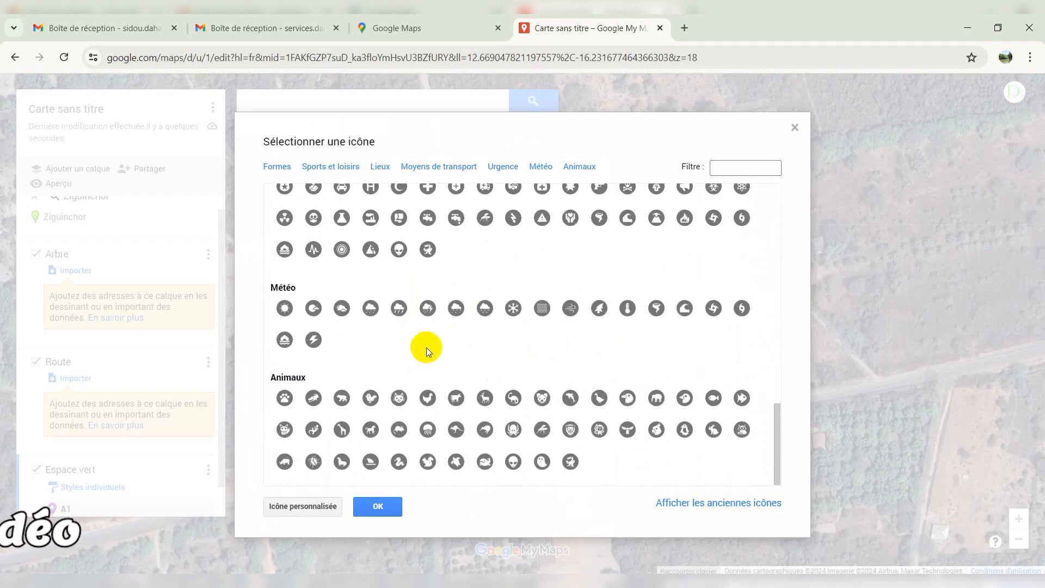
{"action": "scroll", "coordinate": [476, 406], "scroll_direction": "up", "scroll_amount": 4}
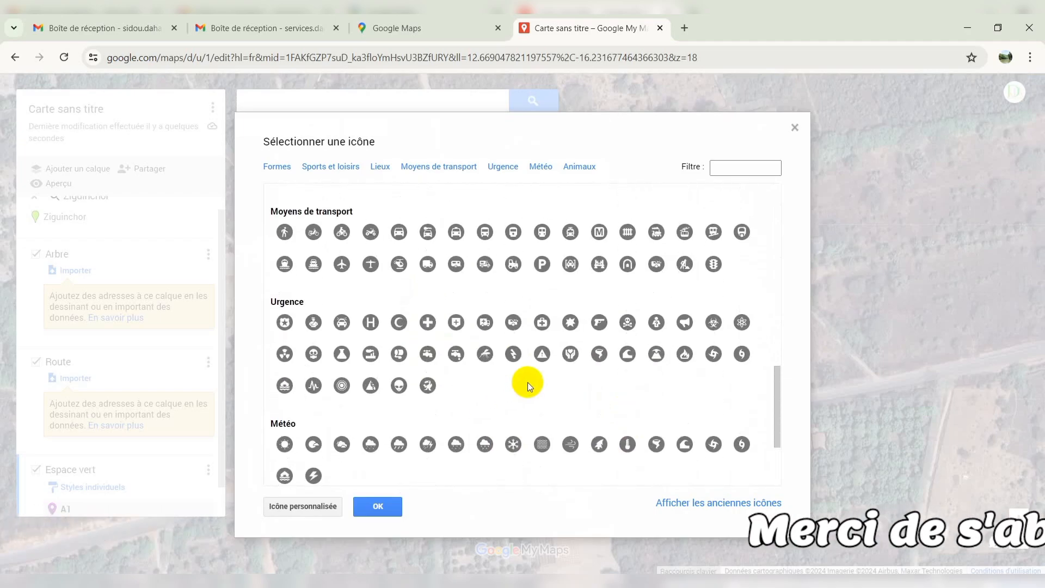
{"action": "scroll", "coordinate": [447, 343], "scroll_direction": "up", "scroll_amount": 5}
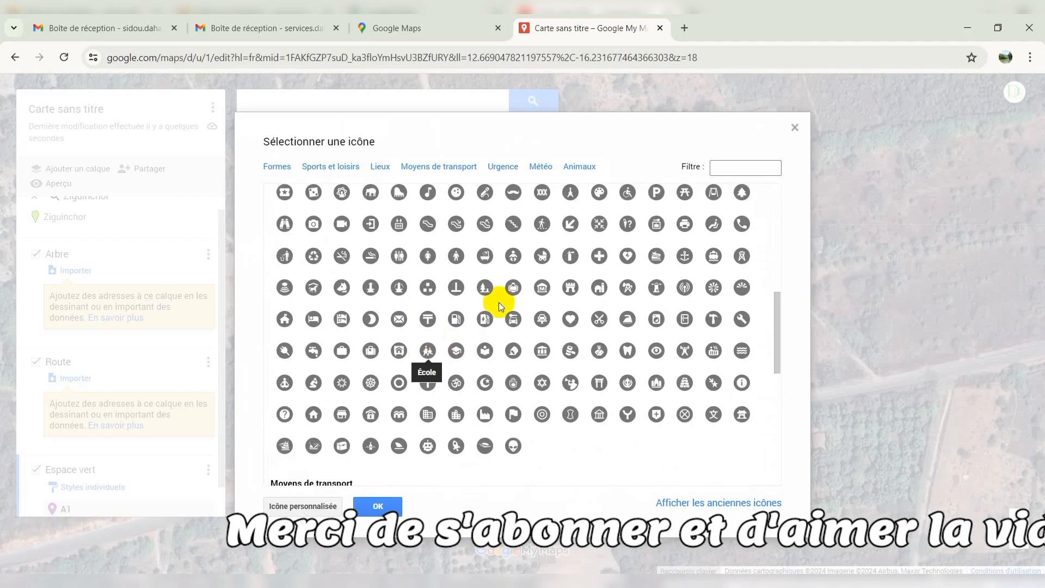
{"action": "scroll", "coordinate": [583, 368], "scroll_direction": "up", "scroll_amount": 4}
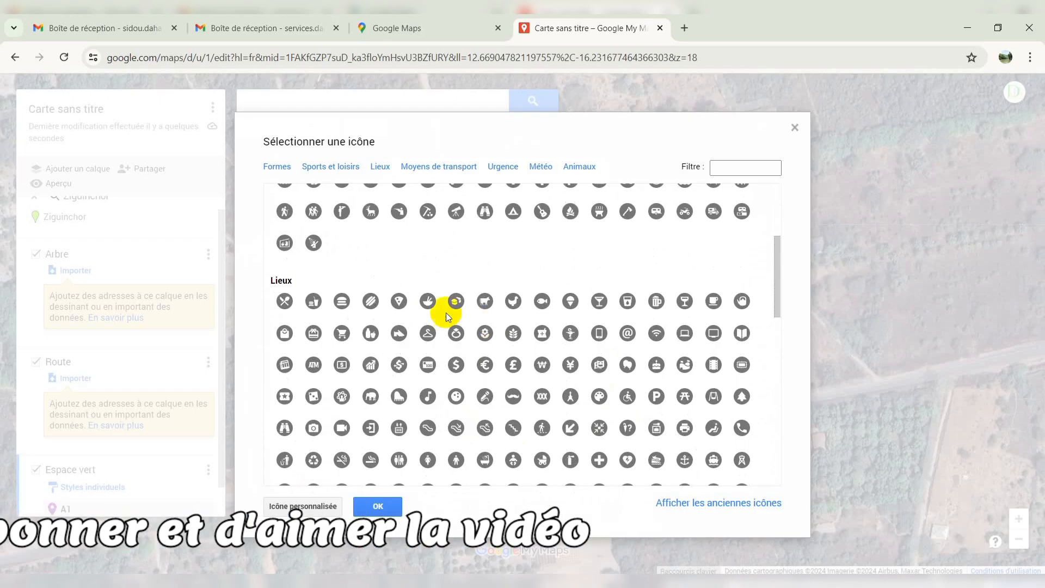
{"action": "scroll", "coordinate": [442, 309], "scroll_direction": "up", "scroll_amount": 4}
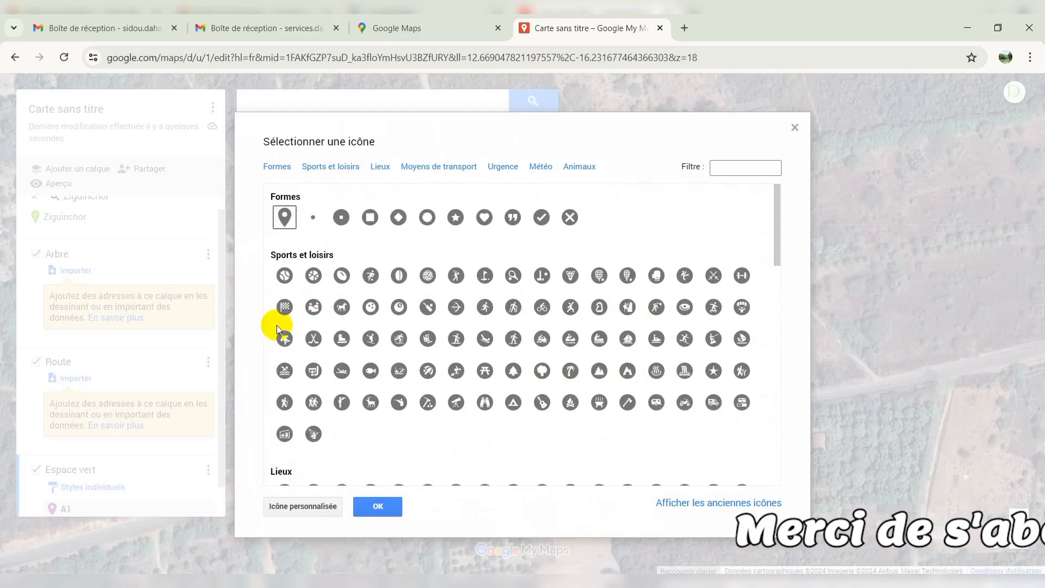
{"action": "left_click", "coordinate": [542, 370]}
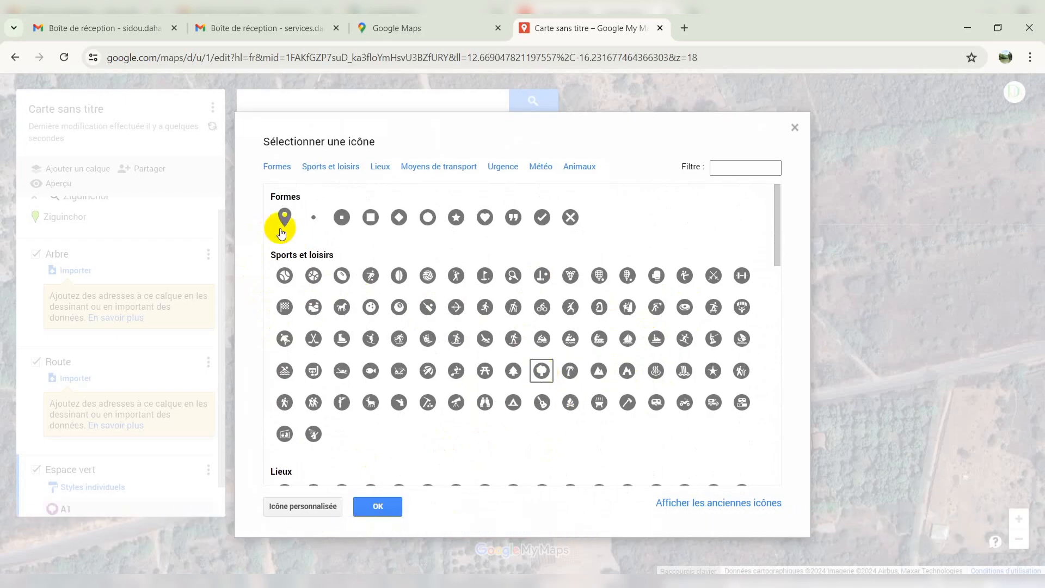
{"action": "left_click", "coordinate": [402, 509]}
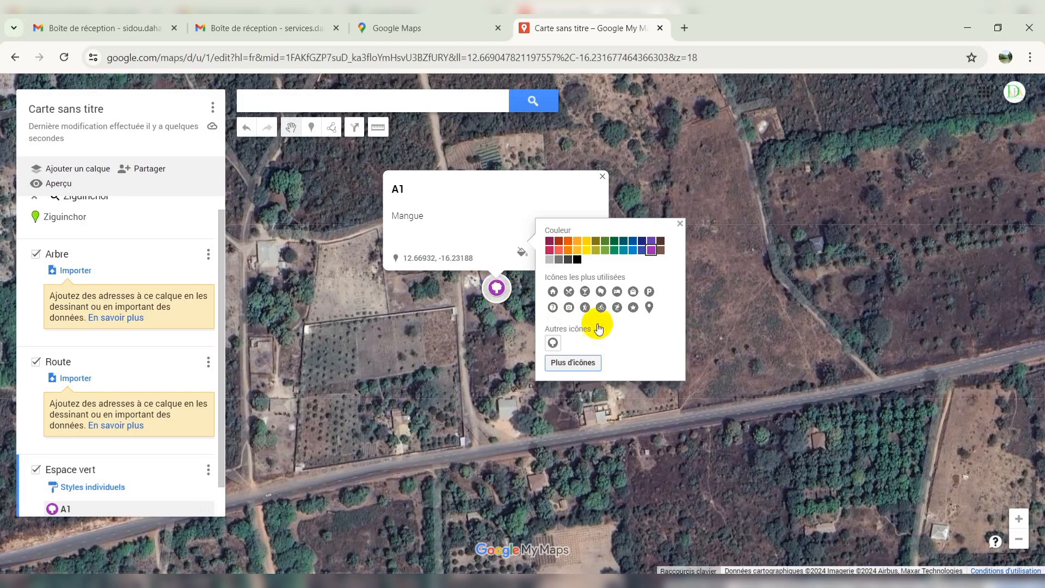
Step: Set the A1 marker's colour to green and close its style settings
{"action": "left_click", "coordinate": [608, 254]}
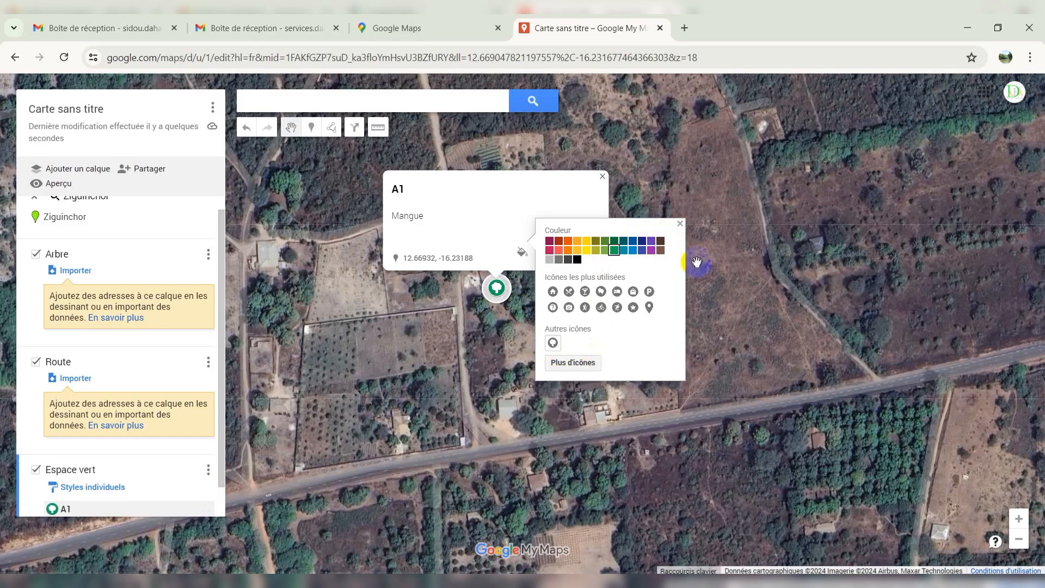
{"action": "left_click", "coordinate": [680, 223]}
{"action": "scroll", "coordinate": [527, 285], "scroll_direction": "down", "scroll_amount": 1}
{"action": "left_click", "coordinate": [568, 315]}
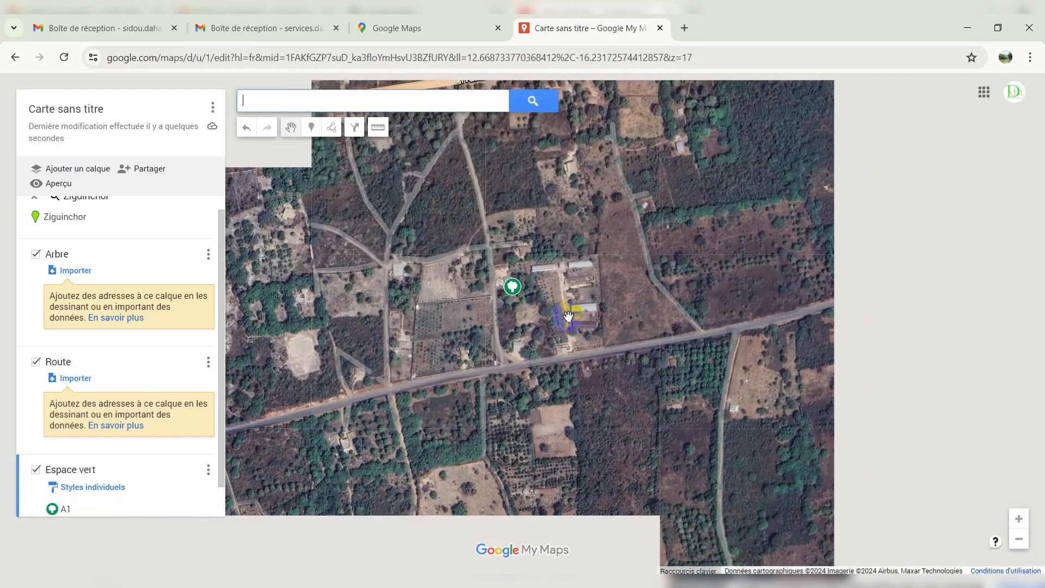
Step: Reopen the A1 marker's details and open the chooser for adding an image or video to it
{"action": "scroll", "coordinate": [515, 285], "scroll_direction": "up", "scroll_amount": 1}
{"action": "scroll", "coordinate": [515, 285], "scroll_direction": "up", "scroll_amount": 3}
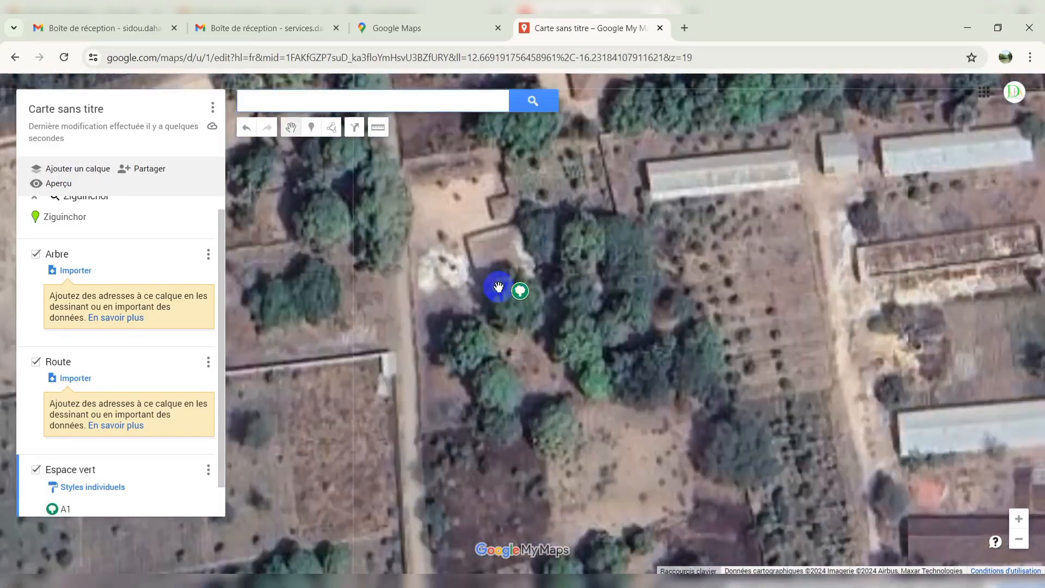
{"action": "scroll", "coordinate": [526, 287], "scroll_direction": "down", "scroll_amount": 1}
{"action": "scroll", "coordinate": [720, 296], "scroll_direction": "down", "scroll_amount": 1}
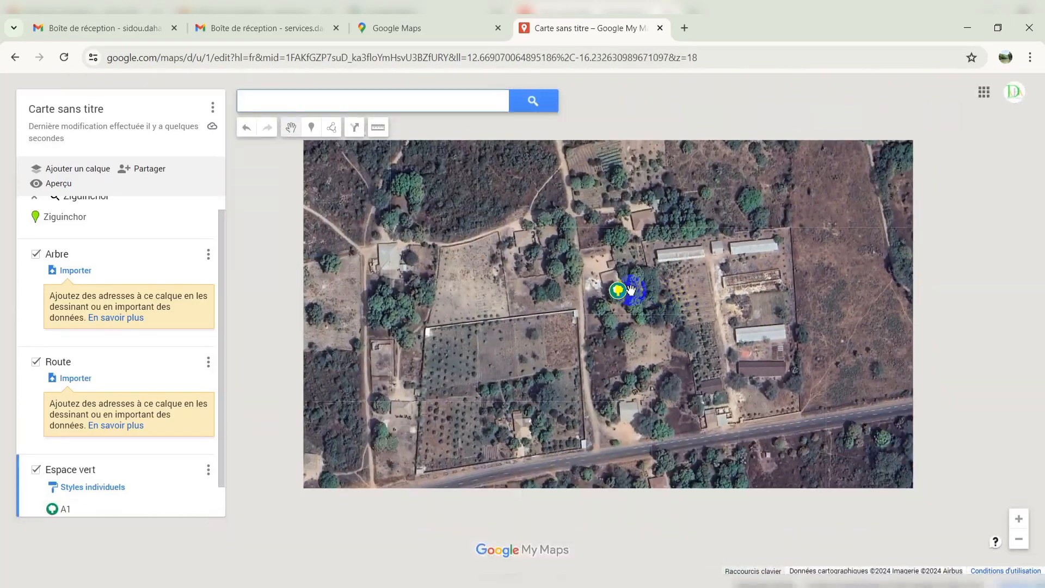
{"action": "left_click", "coordinate": [622, 291]}
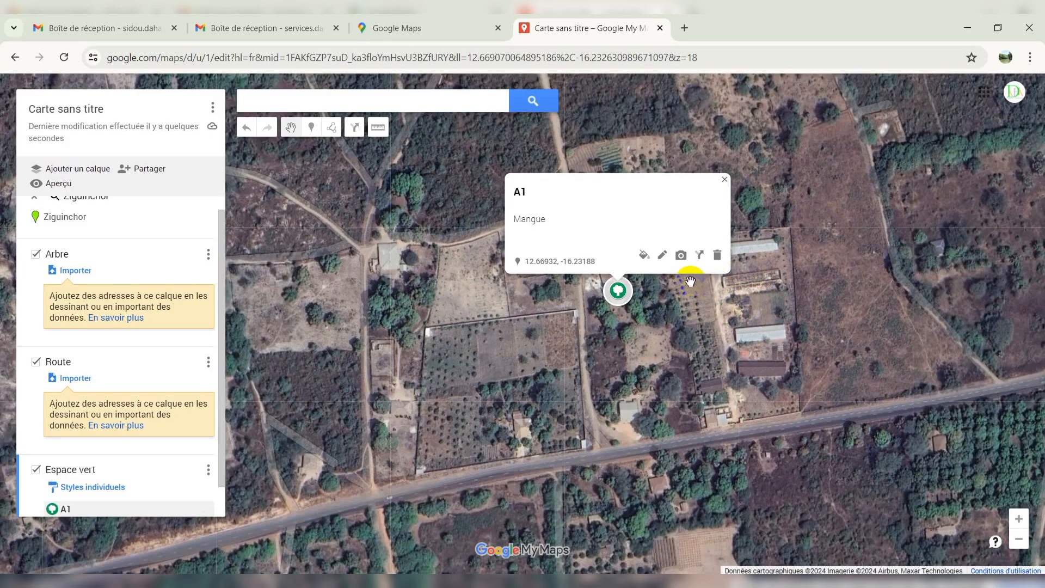
{"action": "left_click", "coordinate": [681, 256]}
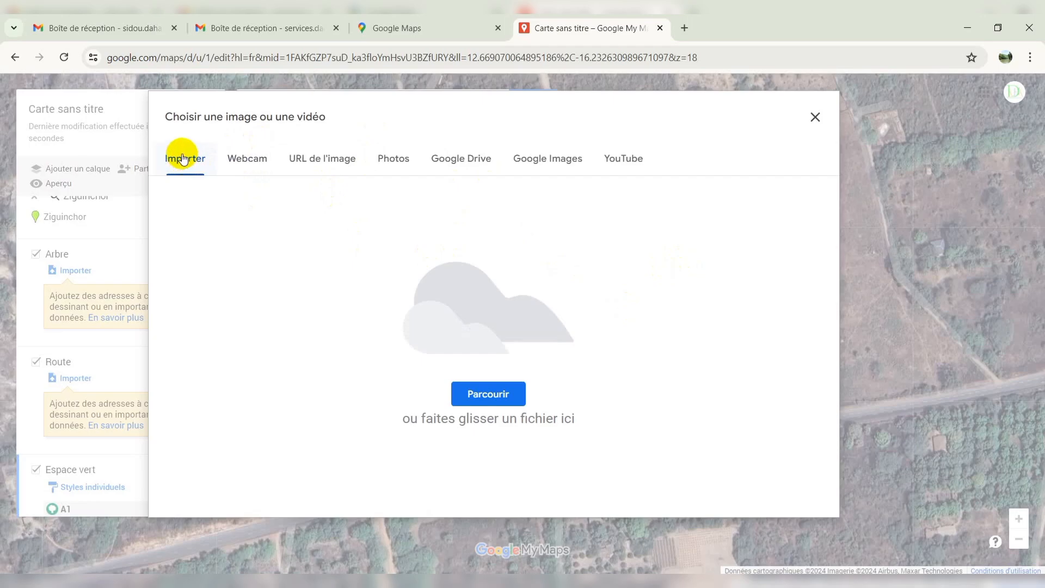
Step: Review the media sources URL de l'image, Photos, Google Drive, Google Images, YouTube and Importer, and close the chooser without adding anything
{"action": "left_click", "coordinate": [313, 162]}
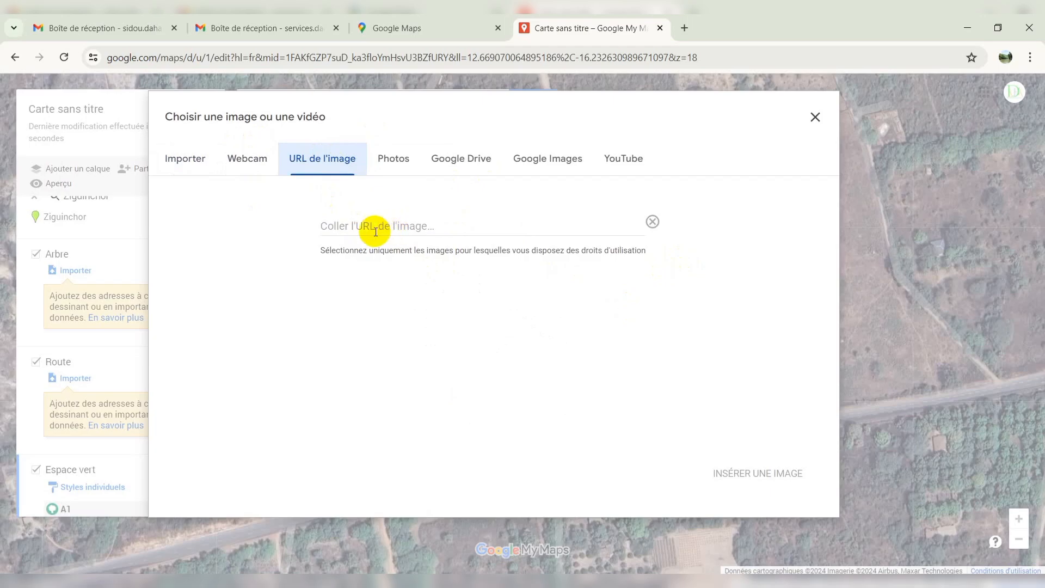
{"action": "left_click", "coordinate": [442, 227]}
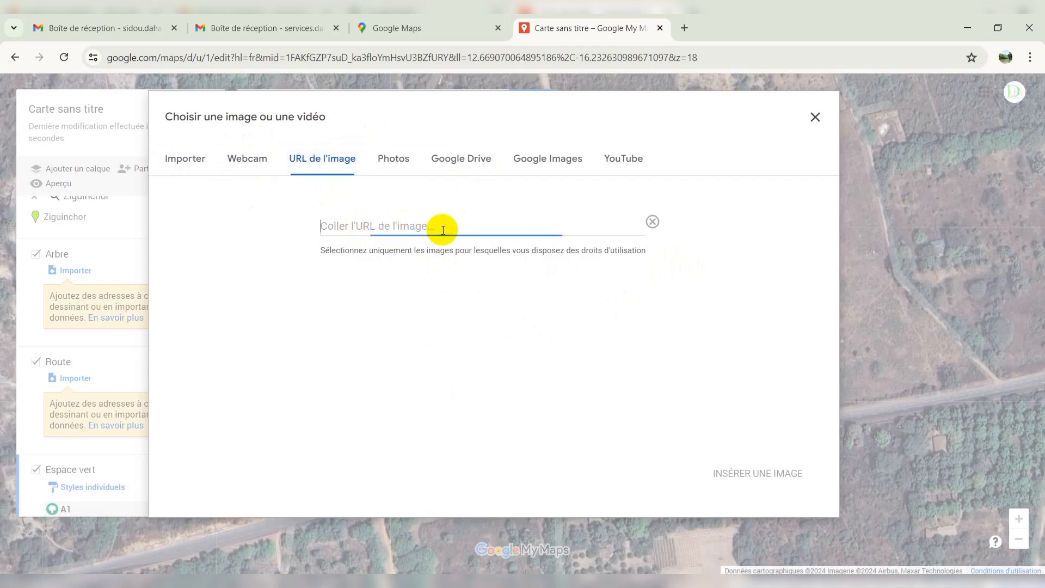
{"action": "left_click", "coordinate": [398, 169]}
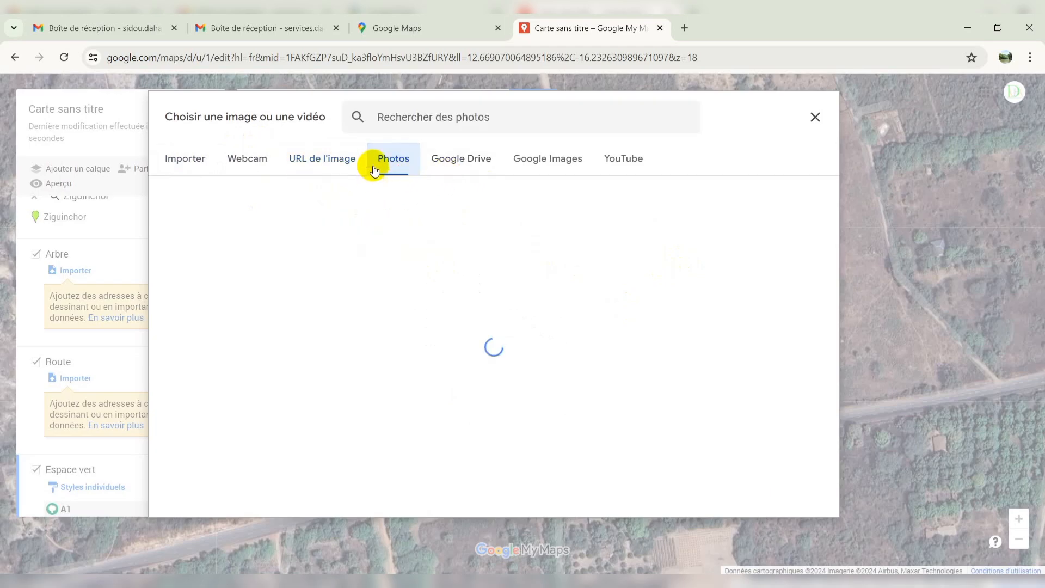
{"action": "left_click", "coordinate": [326, 164]}
{"action": "left_click", "coordinate": [398, 167]}
{"action": "left_click", "coordinate": [472, 166]}
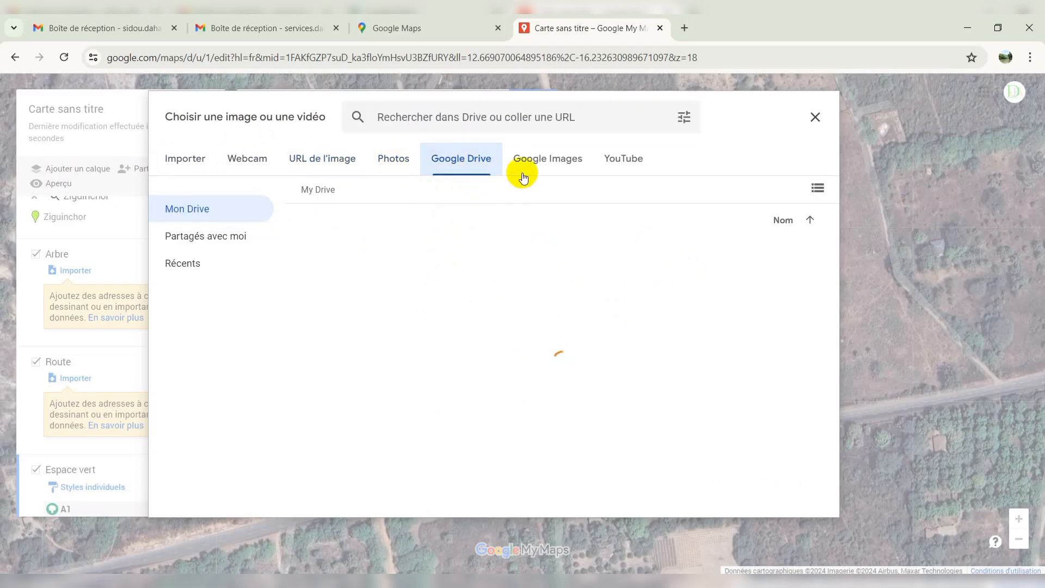
{"action": "left_click", "coordinate": [558, 163]}
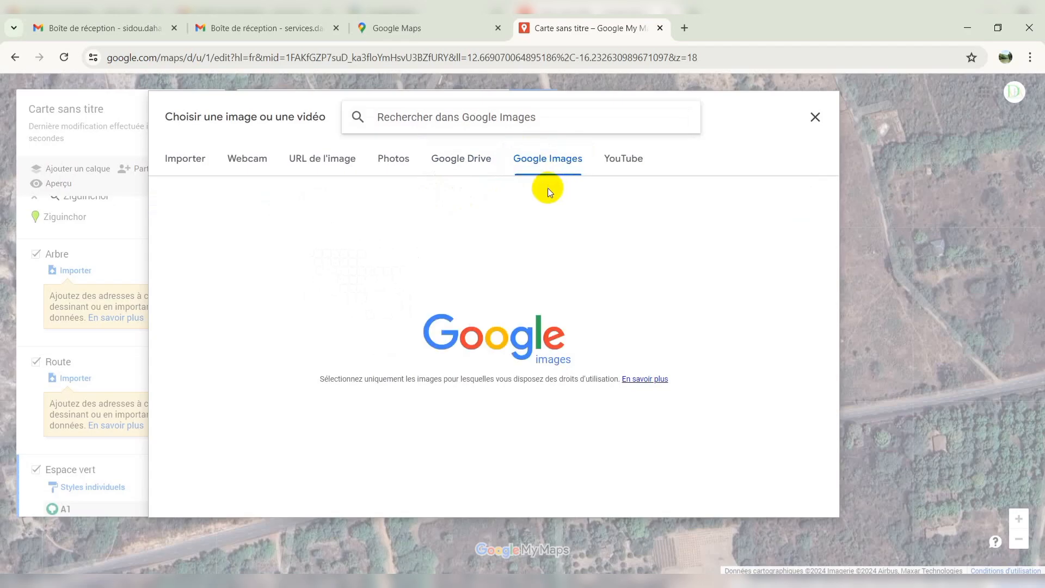
{"action": "left_click", "coordinate": [630, 164]}
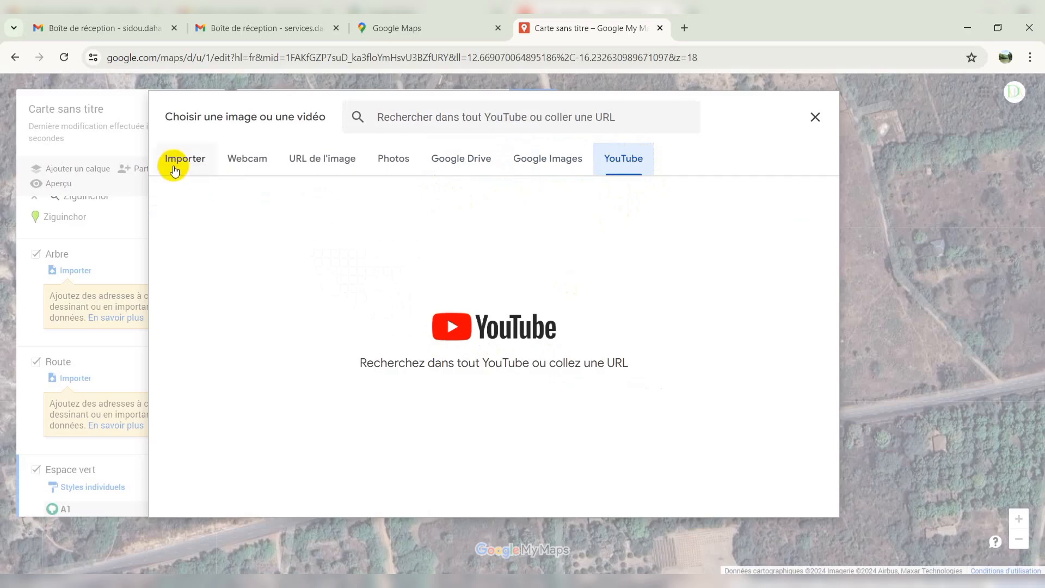
{"action": "left_click", "coordinate": [176, 165]}
{"action": "left_click", "coordinate": [810, 121]}
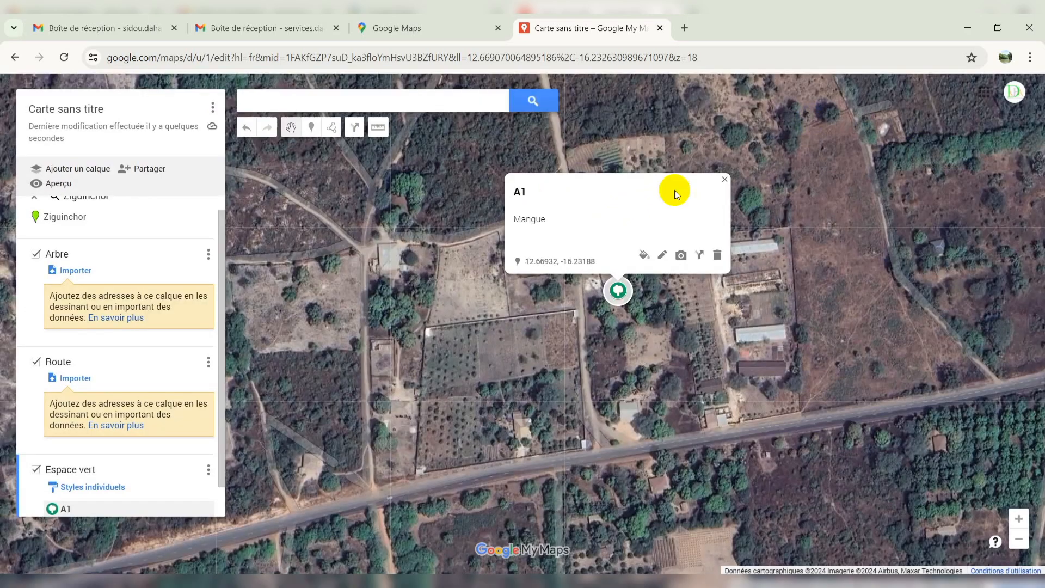
Step: Close the A1 marker's details and return to the satellite imagery of the trees around it
{"action": "scroll", "coordinate": [495, 213], "scroll_direction": "down", "scroll_amount": 1}
{"action": "left_click", "coordinate": [609, 287]}
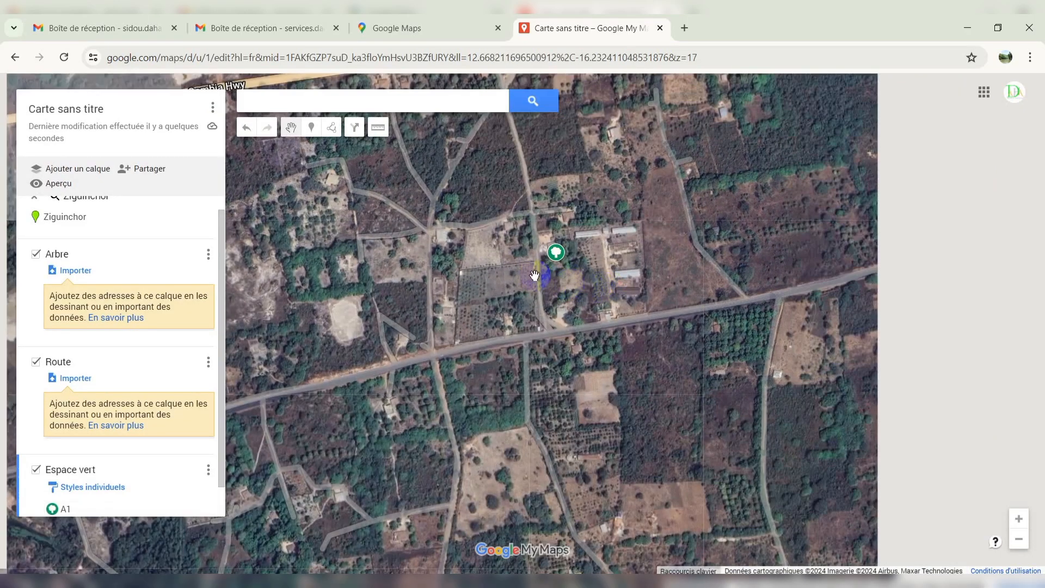
{"action": "scroll", "coordinate": [567, 261], "scroll_direction": "up", "scroll_amount": 2}
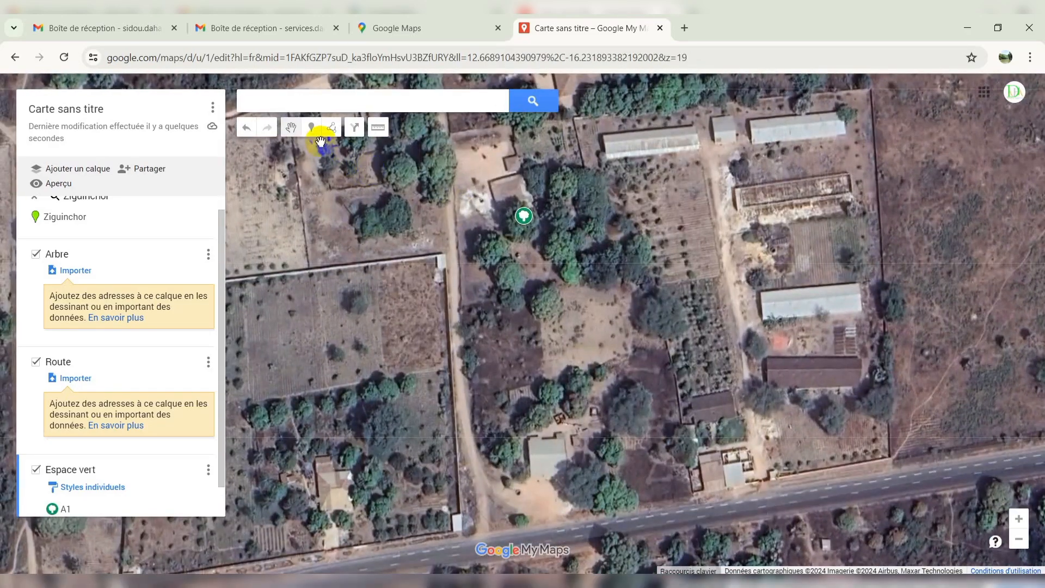
Step: Place a marker on the tree across the track northwest of A1, titled A2 with the description Mangue
{"action": "left_click", "coordinate": [312, 127]}
{"action": "scroll", "coordinate": [612, 325], "scroll_direction": "up", "scroll_amount": 1}
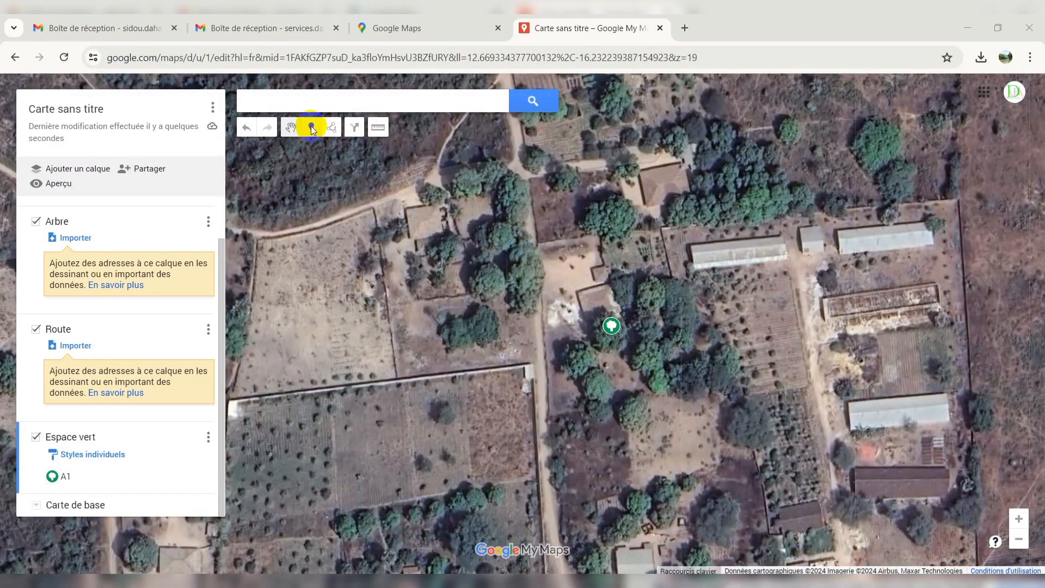
{"action": "left_click", "coordinate": [312, 127]}
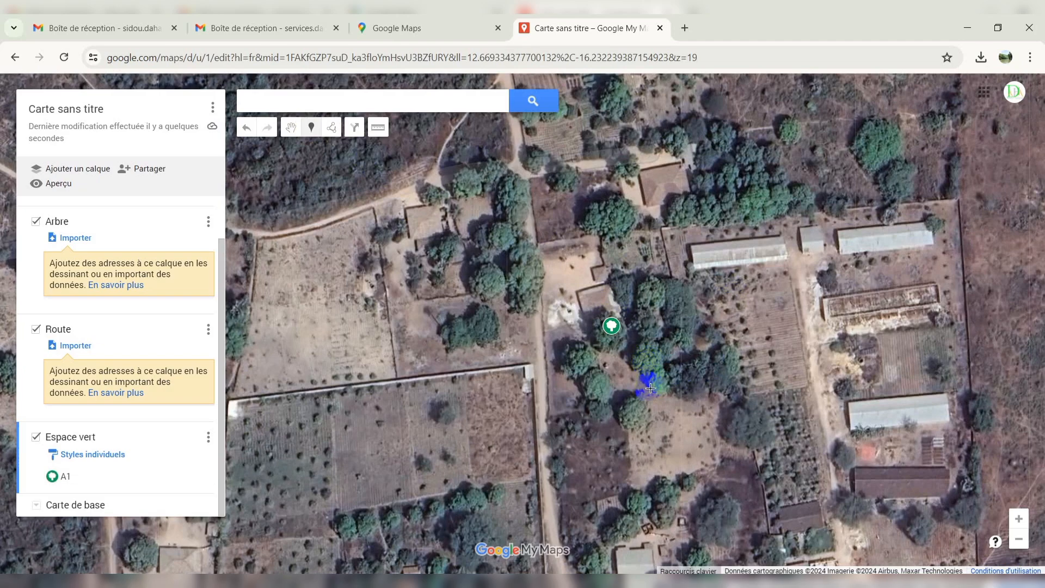
{"action": "left_click", "coordinate": [488, 280]}
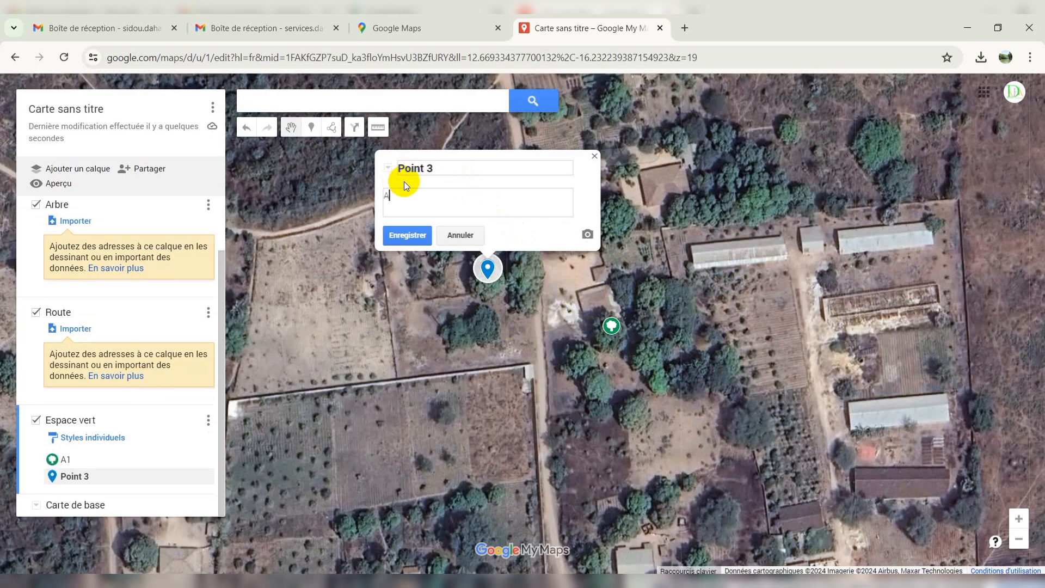
{"action": "left_click", "coordinate": [446, 164]}
{"action": "left_click_drag", "start_coordinate": [445, 164], "coordinate": [407, 166]}
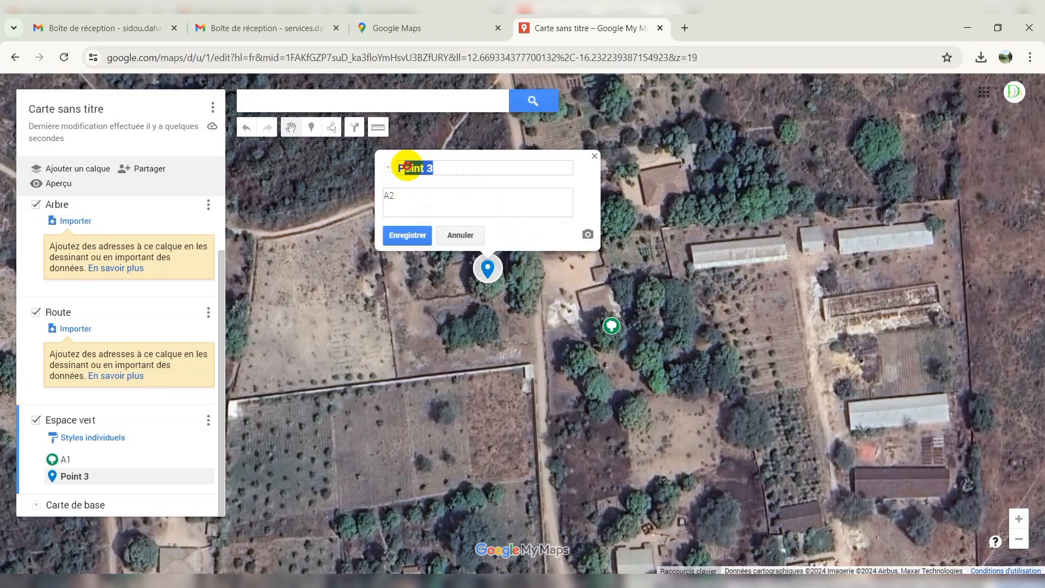
{"action": "key", "text": "BackSpace"}
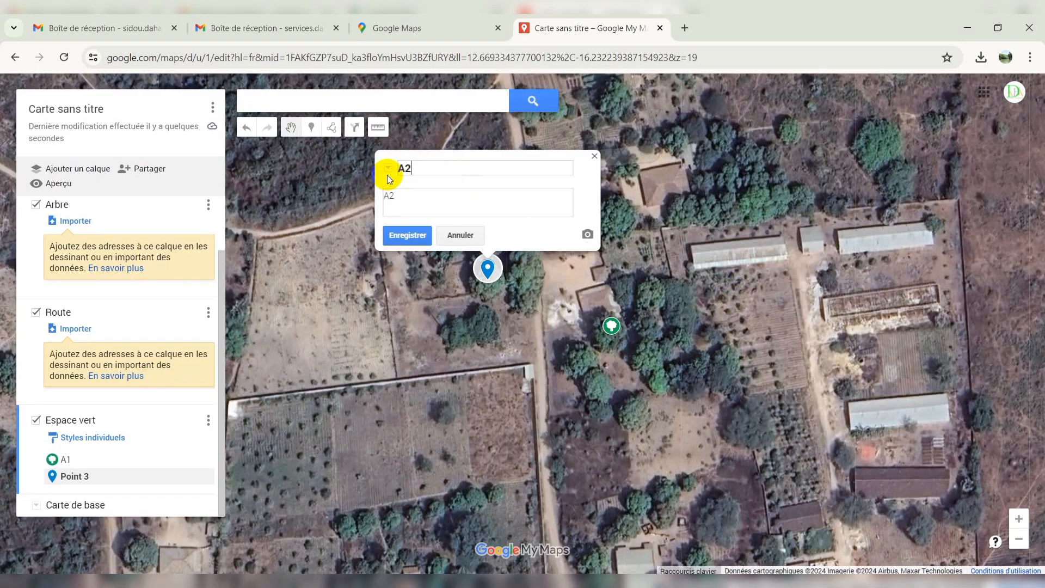
{"action": "left_click", "coordinate": [402, 201]}
Step: Open the chooser for adding an image to the A2 marker and review the Importer, Webcam, URL de l'image and Photos sources
{"action": "left_click", "coordinate": [587, 235]}
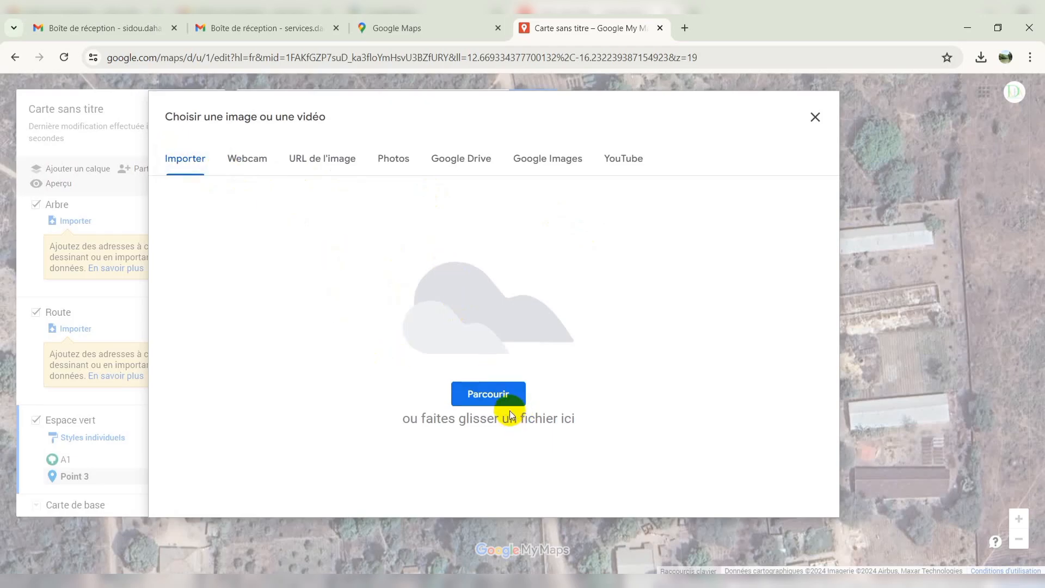
{"action": "left_click", "coordinate": [499, 399]}
{"action": "left_click", "coordinate": [261, 159]}
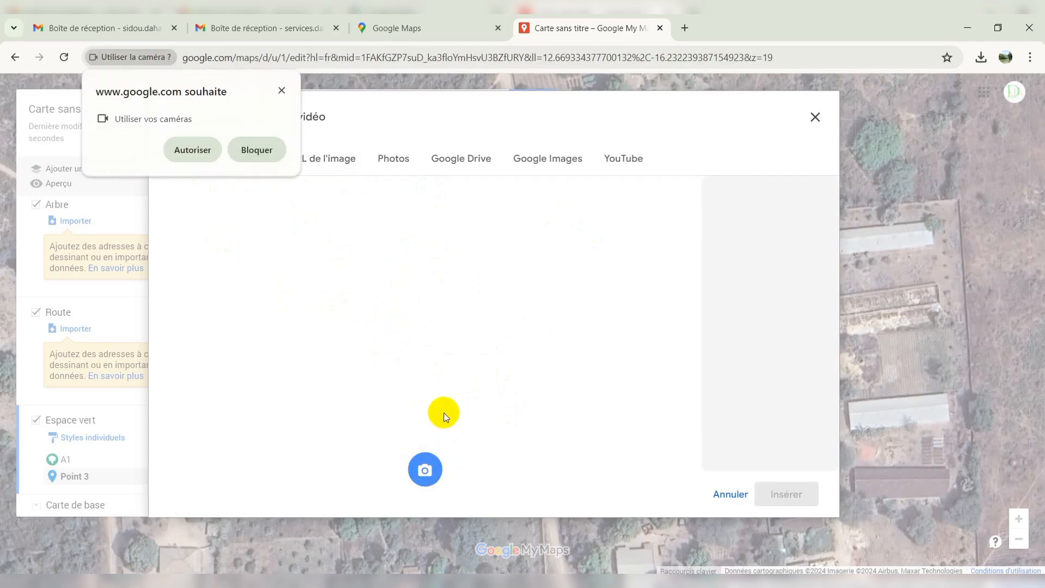
{"action": "left_click", "coordinate": [280, 89]}
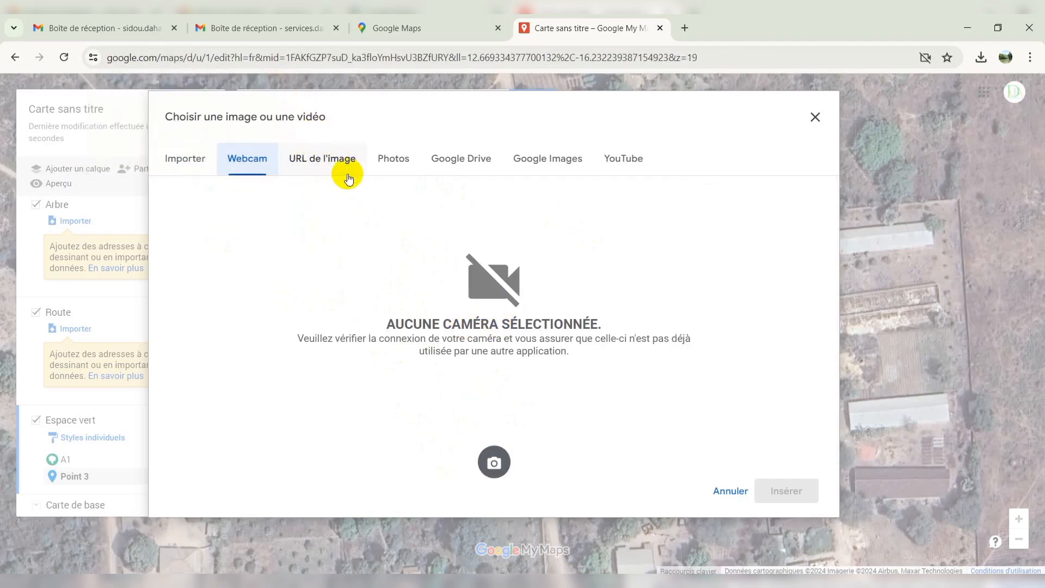
{"action": "left_click", "coordinate": [319, 165]}
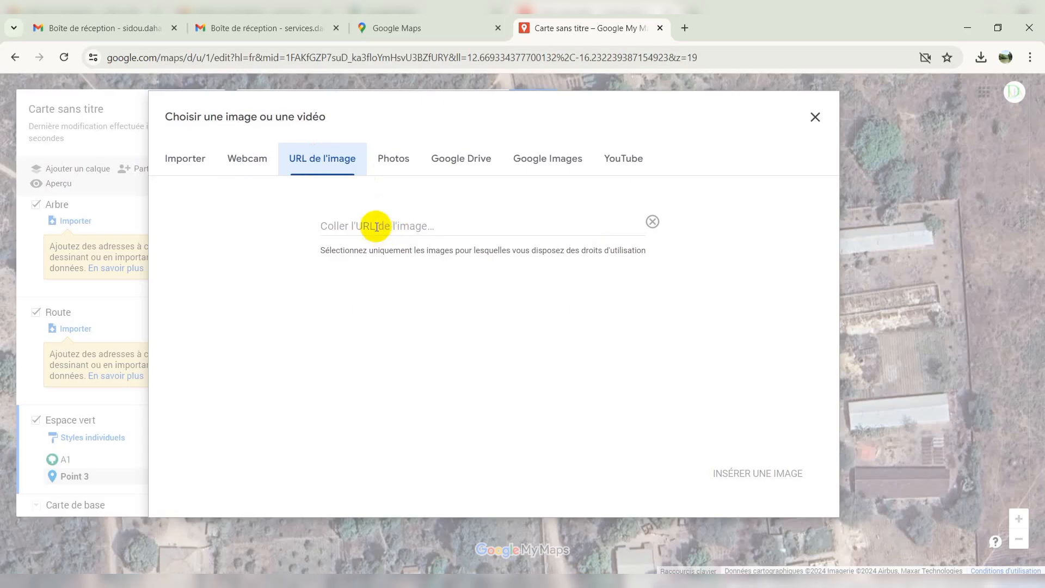
{"action": "left_click", "coordinate": [393, 164]}
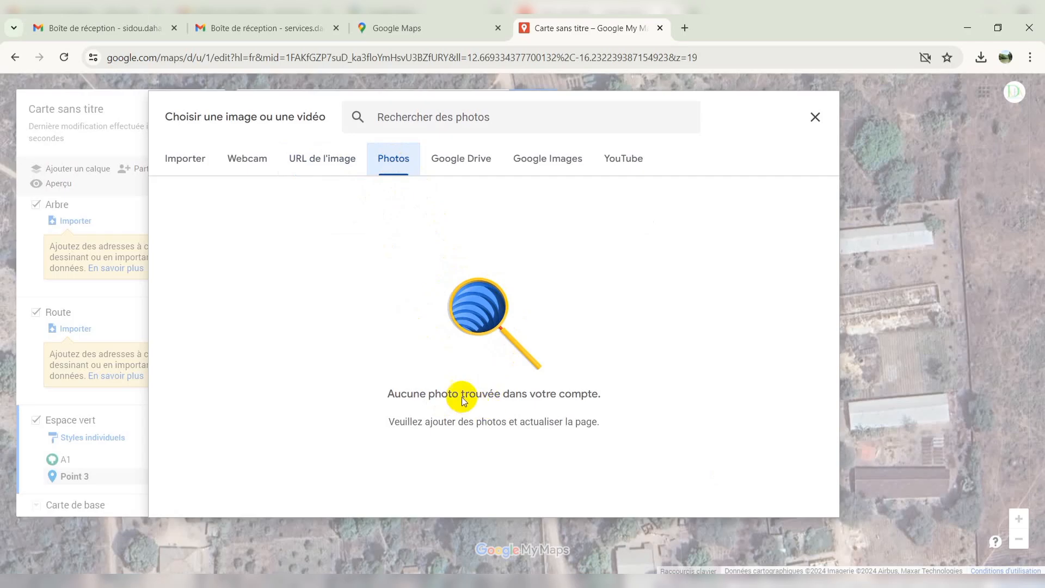
Step: Insert the WhatsApp logo image from Google Drive into the A2 marker and save the marker
{"action": "left_click", "coordinate": [463, 163]}
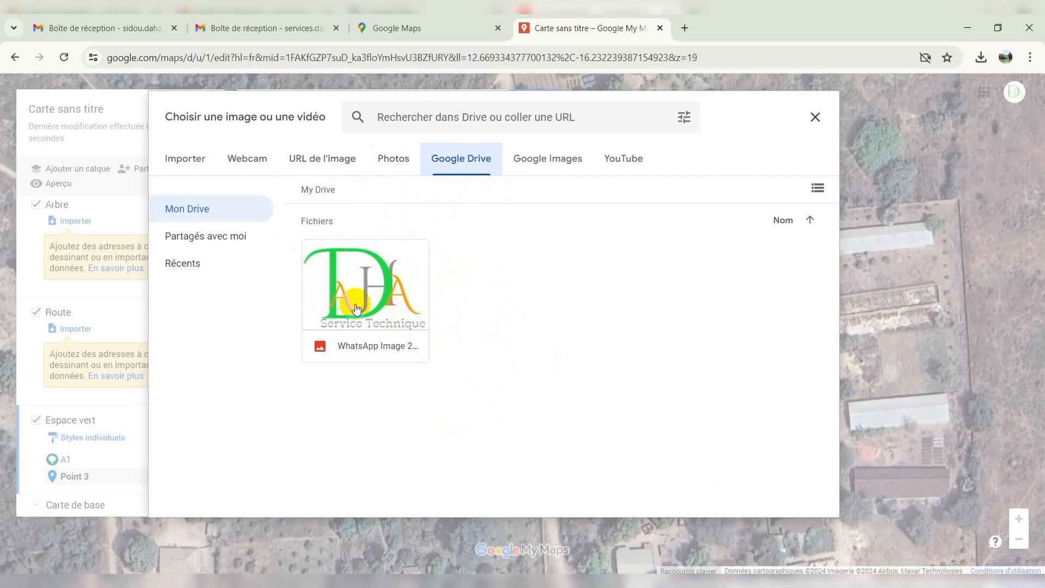
{"action": "left_click", "coordinate": [373, 279]}
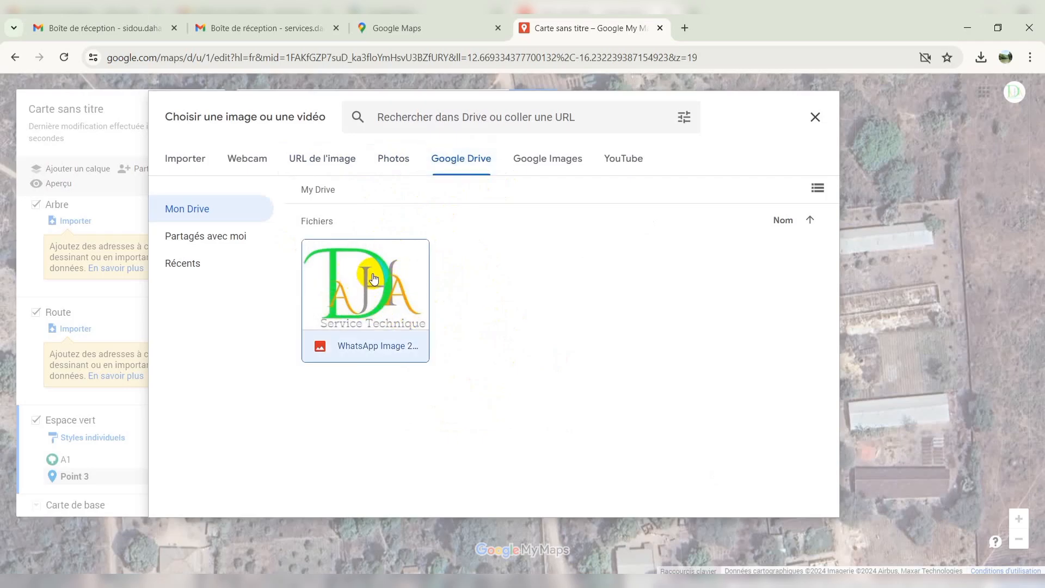
{"action": "left_click", "coordinate": [798, 504]}
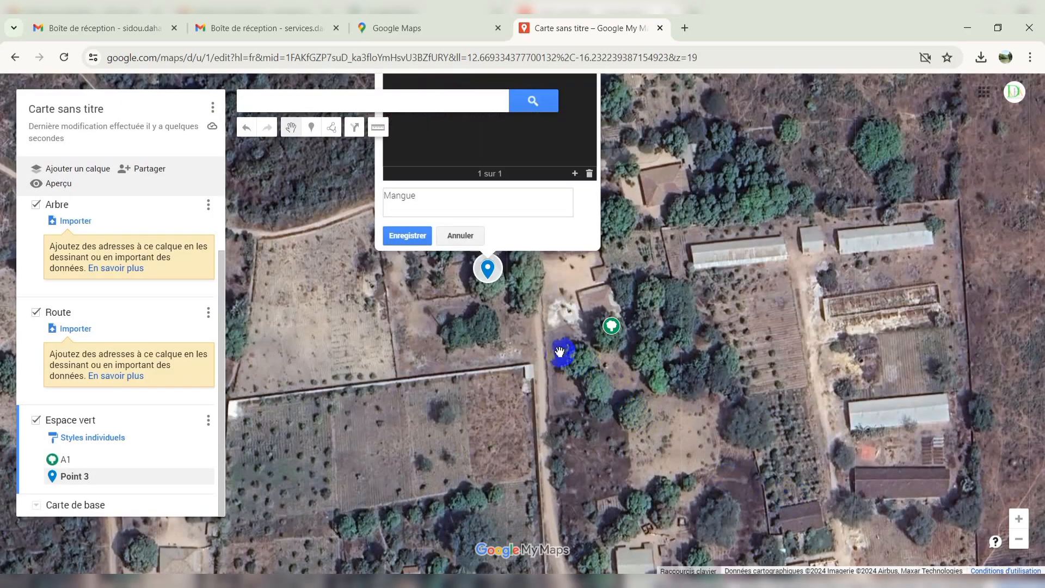
{"action": "mouse_move", "coordinate": [545, 170]}
{"action": "left_mouse_down"}
{"action": "mouse_move", "coordinate": [544, 145]}
{"action": "mouse_move", "coordinate": [547, 185]}
{"action": "left_mouse_up"}
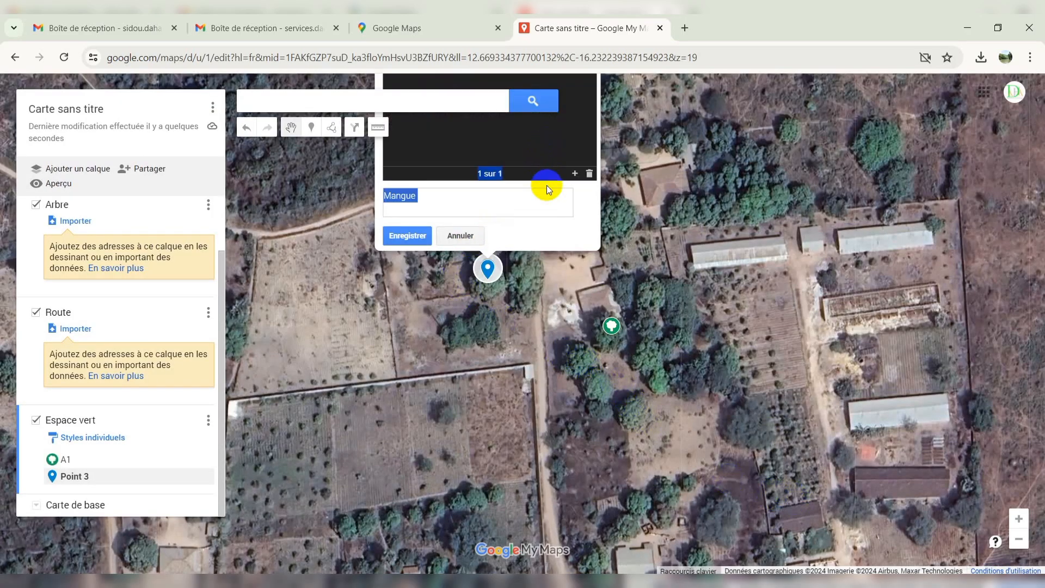
{"action": "scroll", "coordinate": [614, 343], "scroll_direction": "down", "scroll_amount": 3}
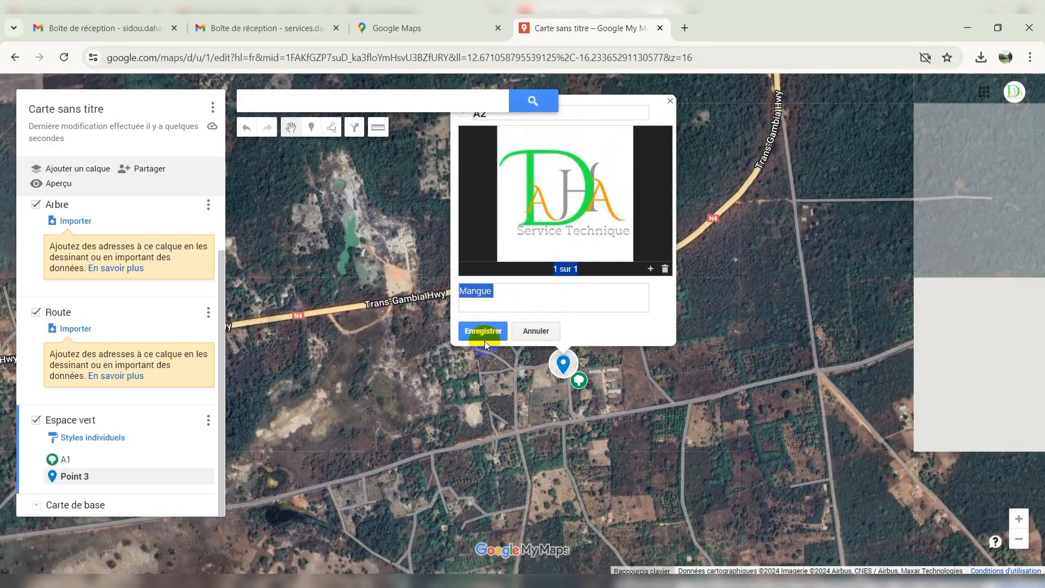
{"action": "left_click", "coordinate": [479, 335]}
{"action": "left_click", "coordinate": [744, 364]}
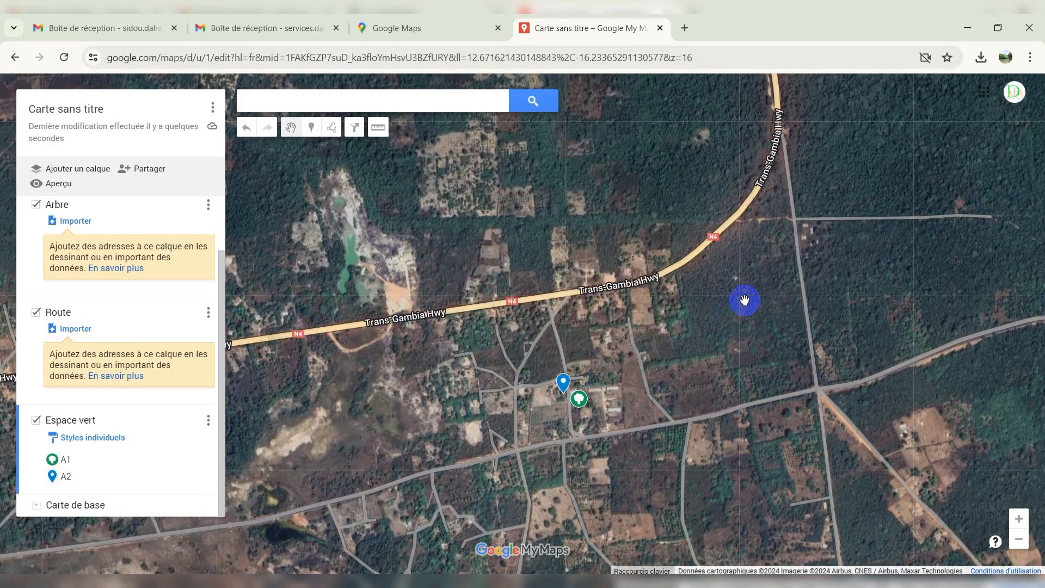
Step: Style the A2 marker with a light green colour and the tree icon used for A1
{"action": "scroll", "coordinate": [586, 400], "scroll_direction": "up", "scroll_amount": 2}
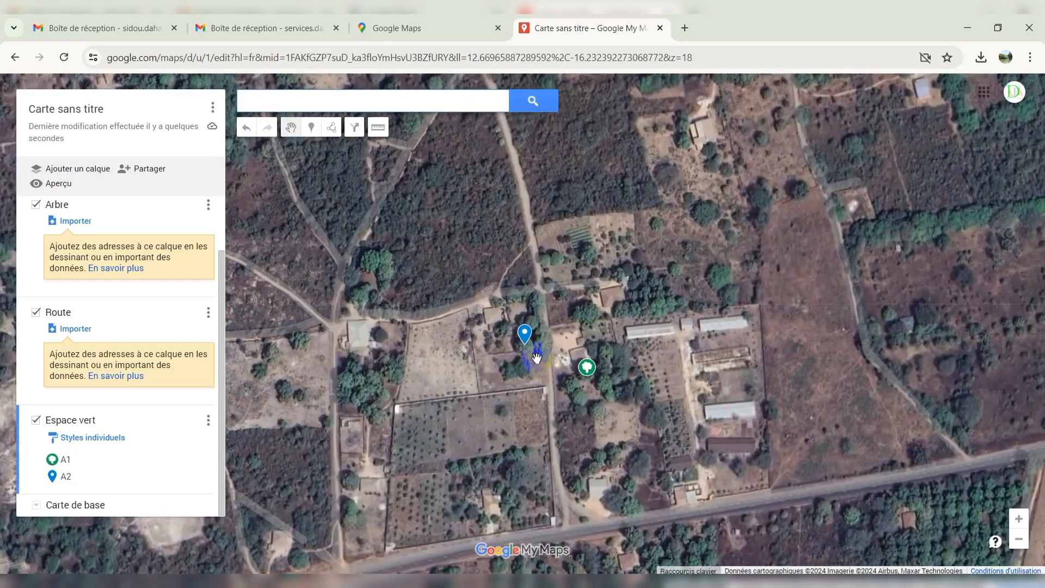
{"action": "left_click", "coordinate": [523, 343]}
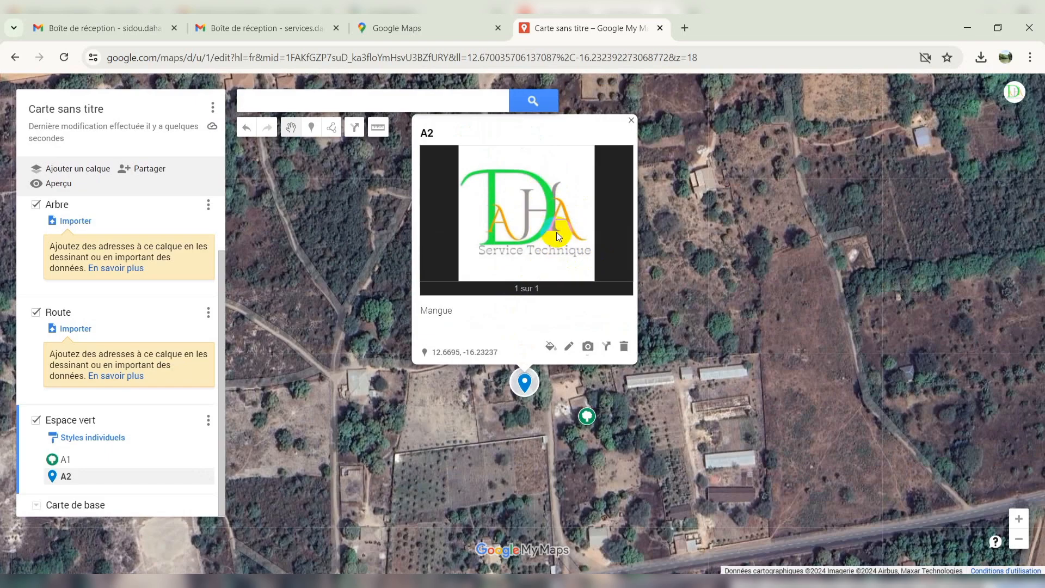
{"action": "left_click", "coordinate": [551, 349]}
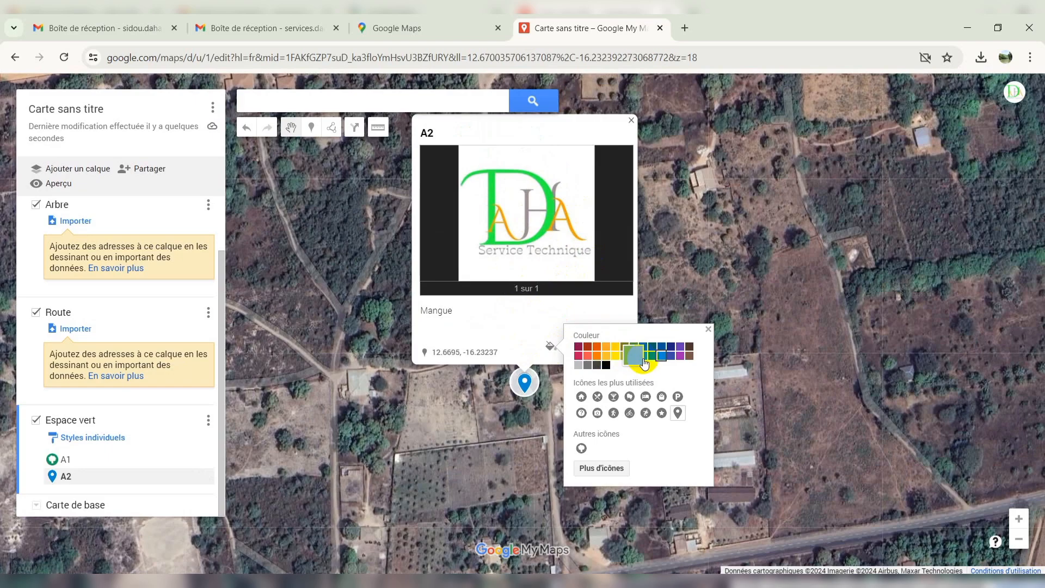
{"action": "left_click", "coordinate": [628, 360]}
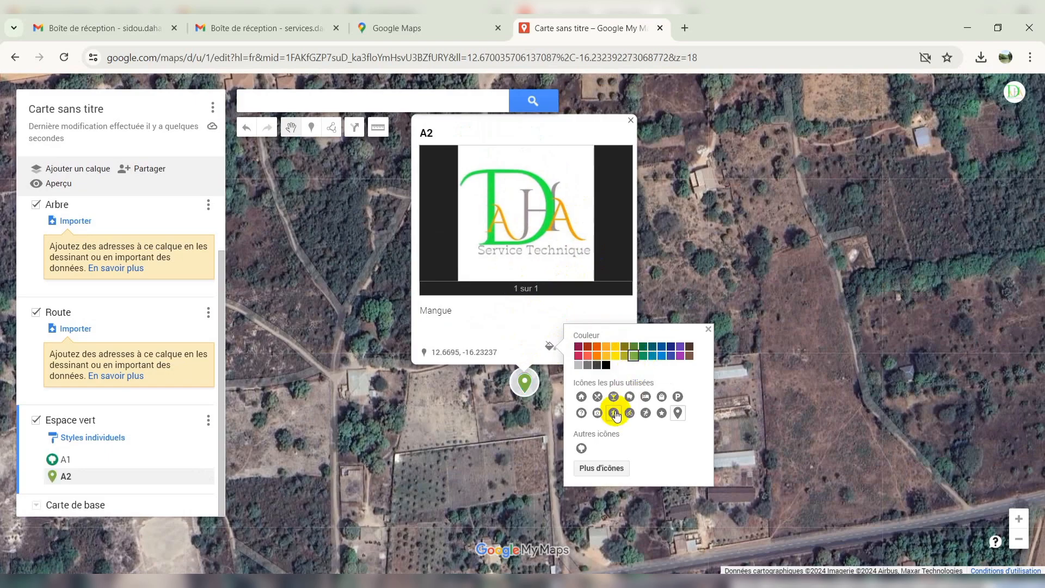
{"action": "left_click", "coordinate": [582, 449]}
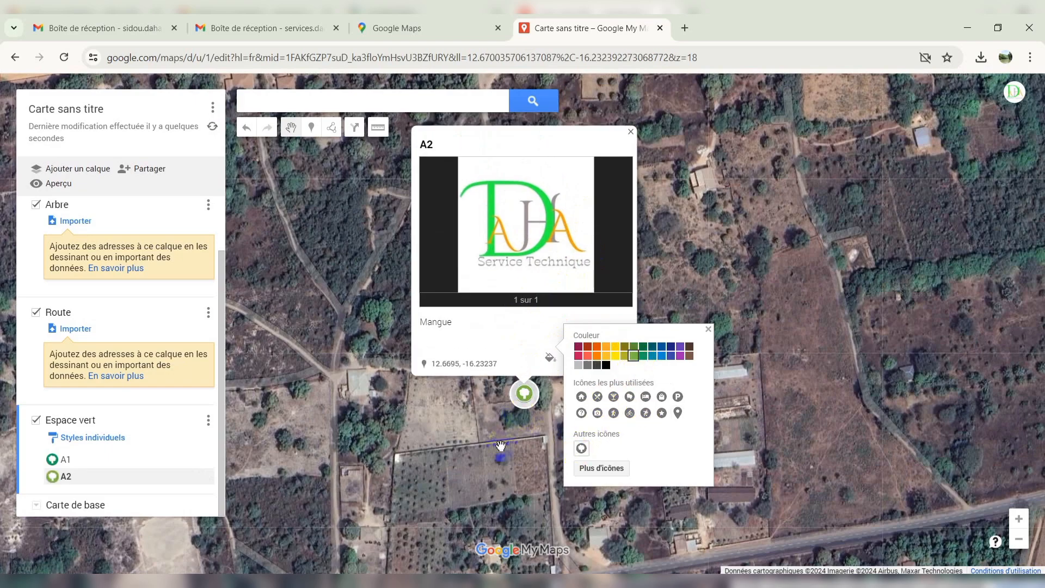
{"action": "left_click", "coordinate": [548, 430]}
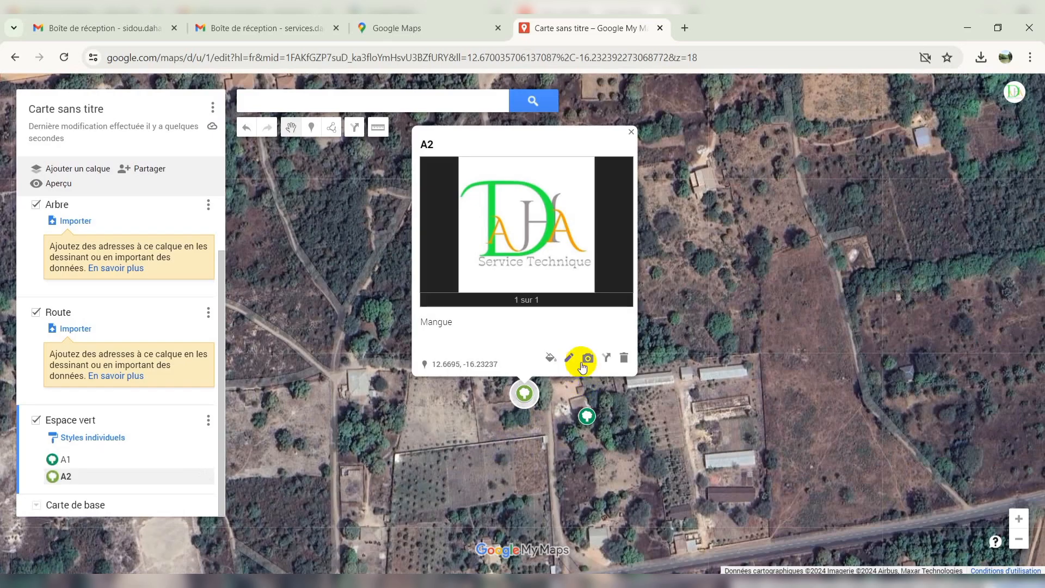
Step: Change the A2 marker's colour to the same dark green as A1 and close its details
{"action": "left_click", "coordinate": [552, 359]}
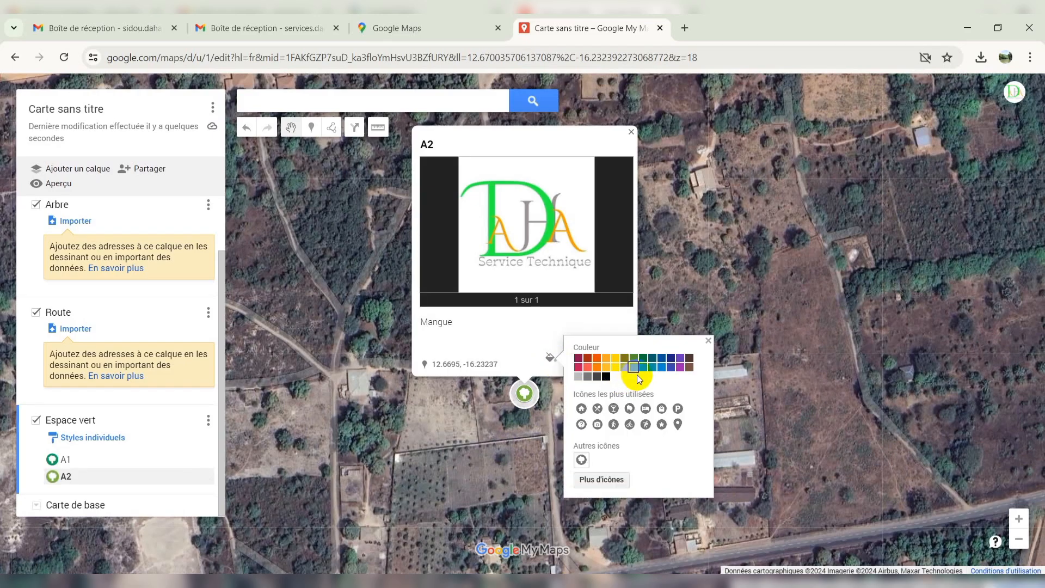
{"action": "left_click", "coordinate": [555, 414]}
{"action": "left_click", "coordinate": [491, 392]}
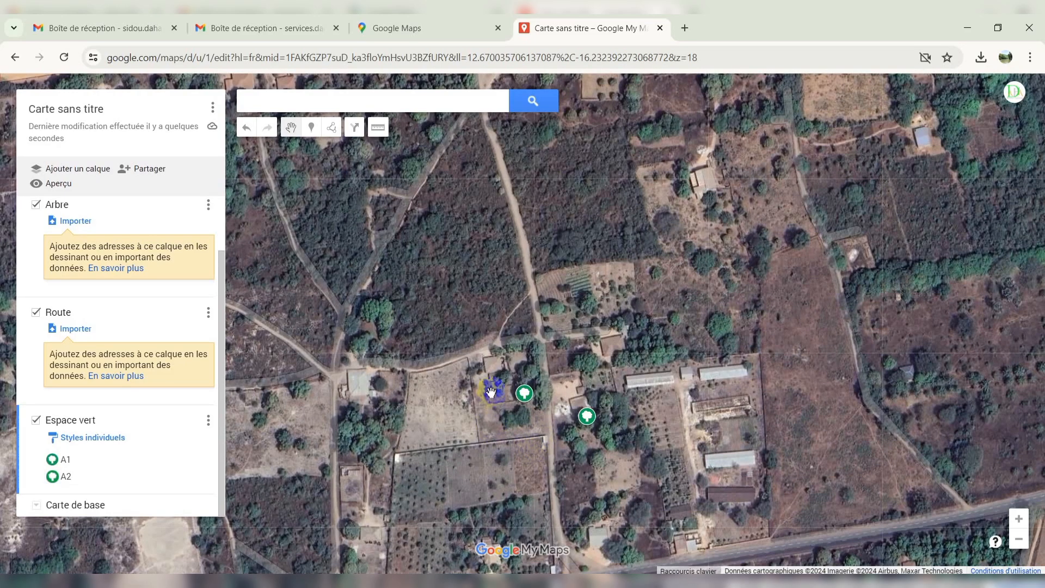
Step: Examine the satellite imagery around the A1 and A2 tree markers and locate the main road south of them
{"action": "scroll", "coordinate": [694, 340], "scroll_direction": "down", "scroll_amount": 1}
{"action": "scroll", "coordinate": [625, 411], "scroll_direction": "up", "scroll_amount": 3}
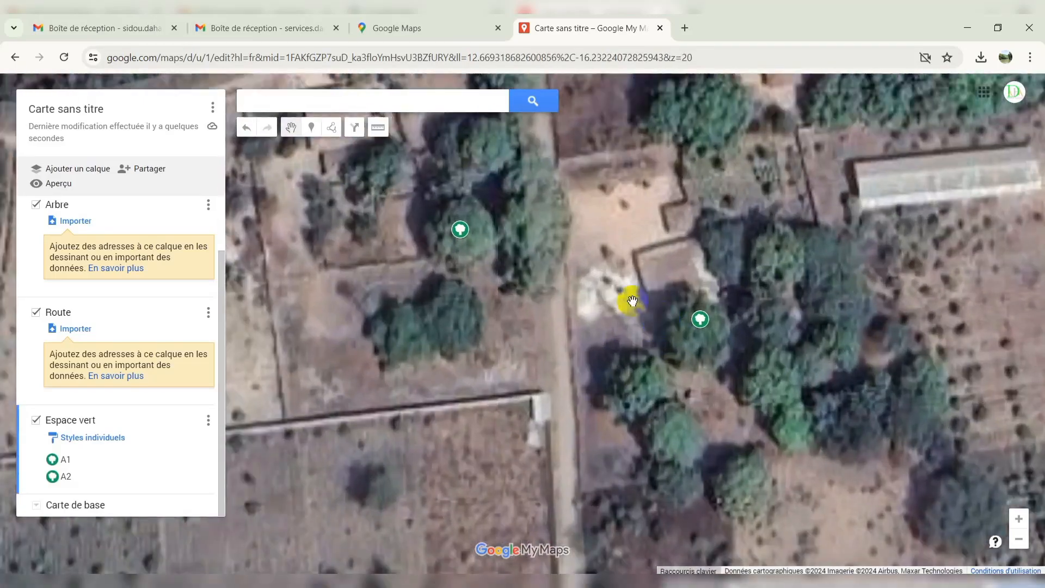
{"action": "scroll", "coordinate": [567, 305], "scroll_direction": "down", "scroll_amount": 1}
{"action": "scroll", "coordinate": [584, 263], "scroll_direction": "up", "scroll_amount": 1}
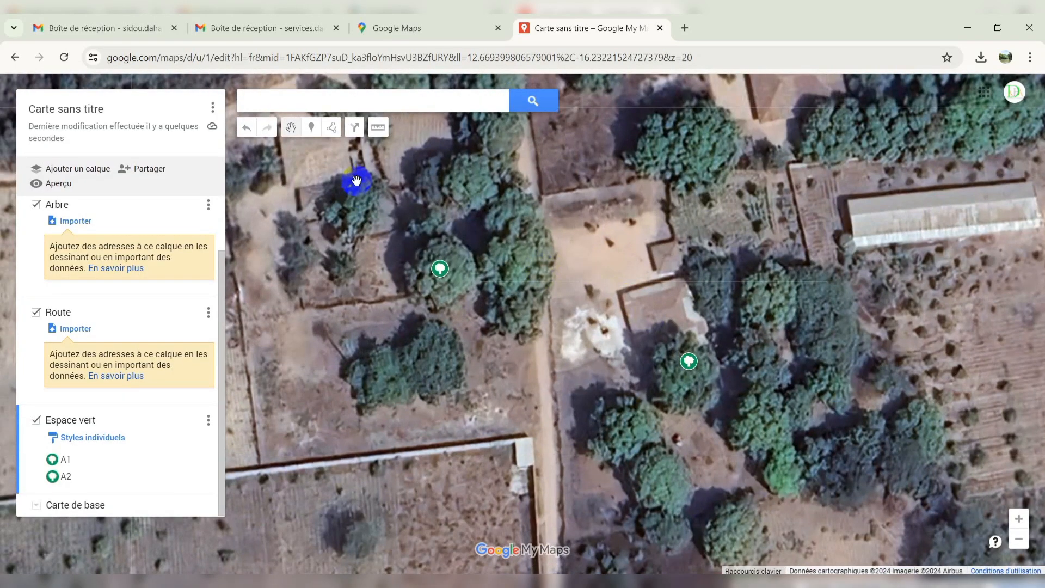
{"action": "scroll", "coordinate": [434, 195], "scroll_direction": "down", "scroll_amount": 2}
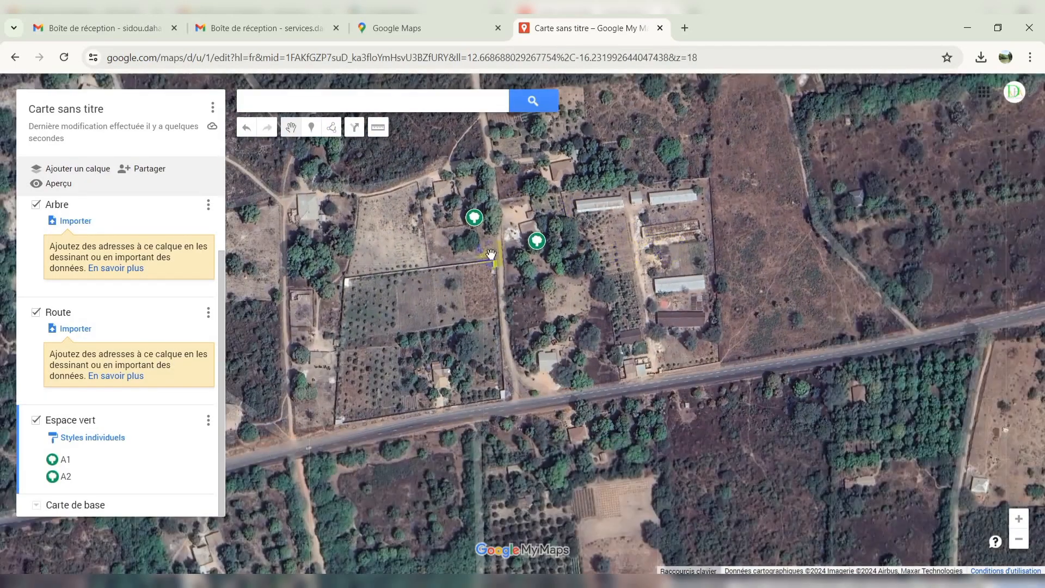
{"action": "left_click_drag", "start_coordinate": [454, 273], "coordinate": [560, 280]}
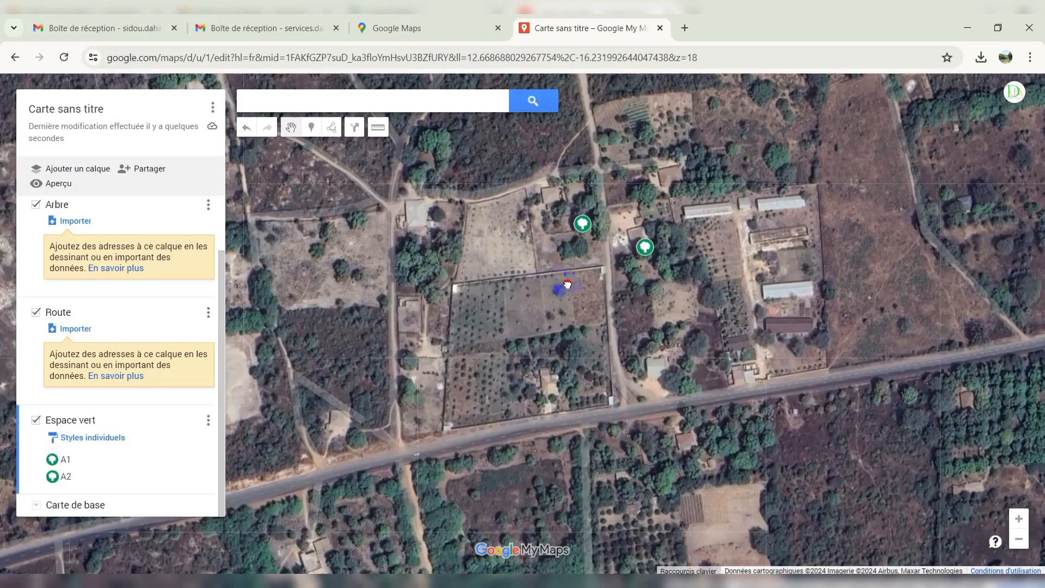
{"action": "left_click_drag", "start_coordinate": [537, 327], "coordinate": [513, 249]}
{"action": "scroll", "coordinate": [479, 338], "scroll_direction": "up", "scroll_amount": 2}
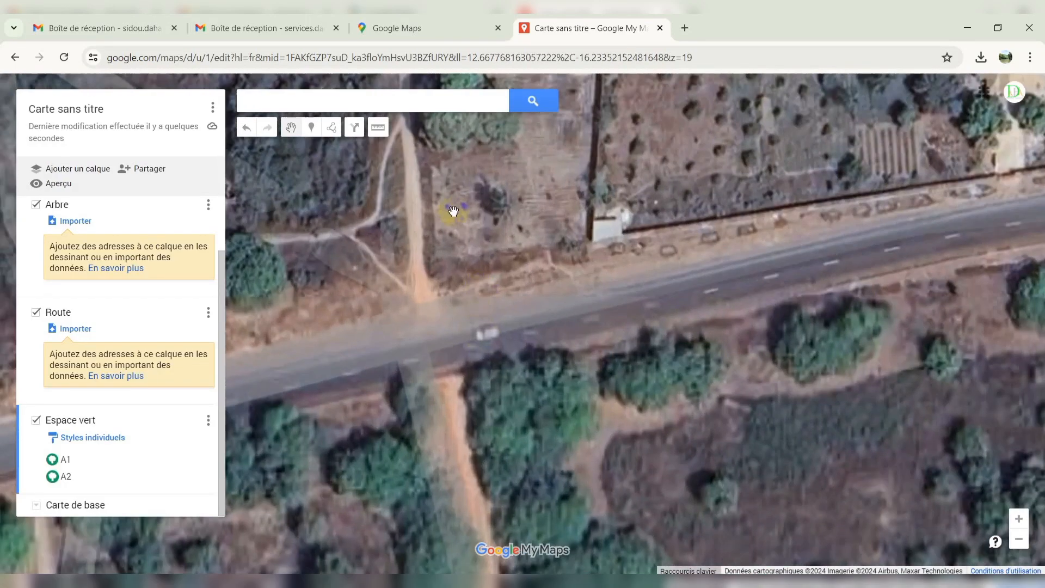
Step: Add a driving directions layer and try to place its starting point on the main road south of the tree markers
{"action": "scroll", "coordinate": [485, 219], "scroll_direction": "down", "scroll_amount": 1}
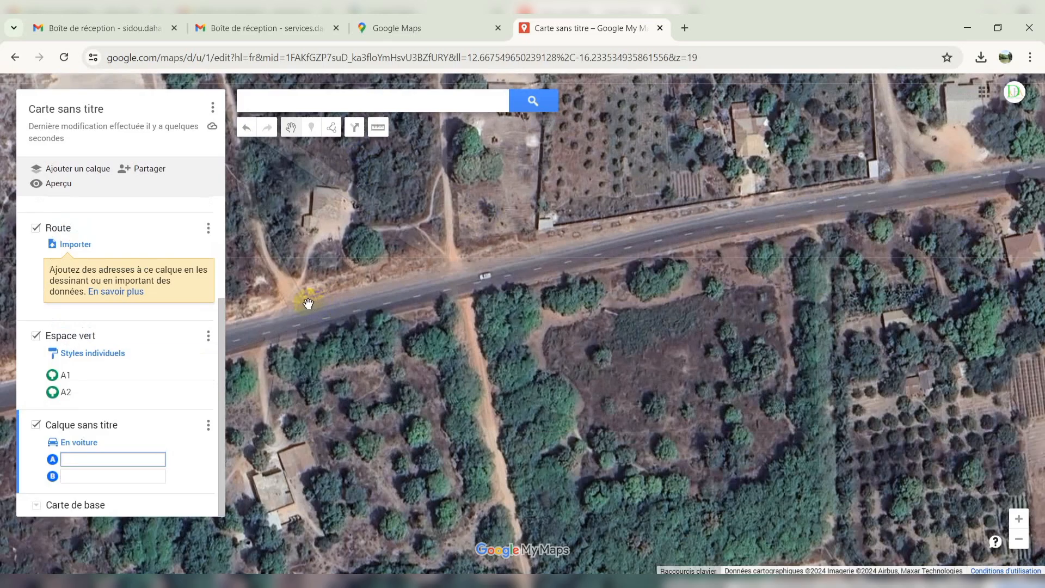
{"action": "left_click", "coordinate": [337, 313]}
{"action": "scroll", "coordinate": [423, 302], "scroll_direction": "down", "scroll_amount": 1}
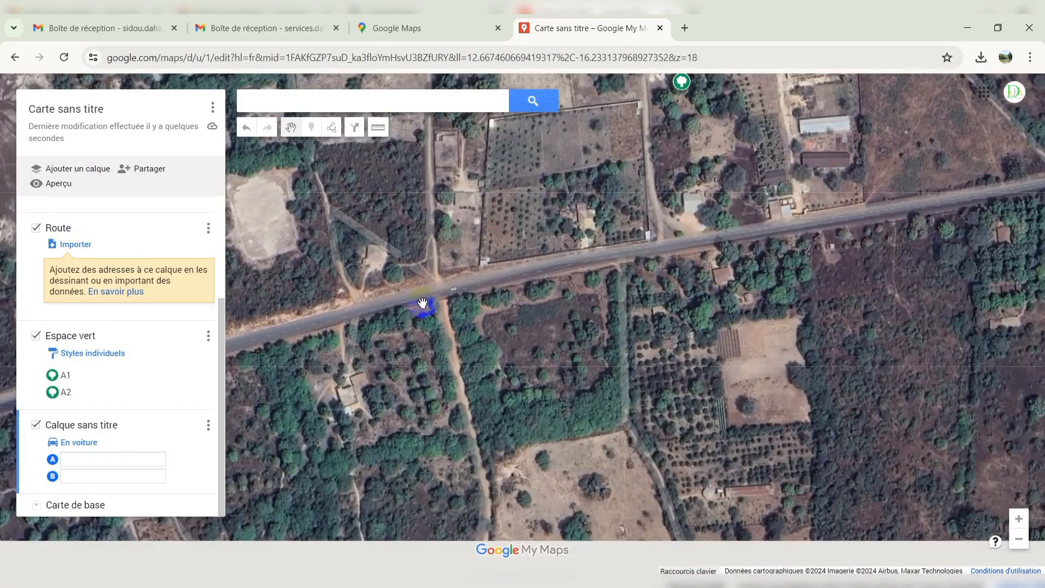
{"action": "left_click_drag", "start_coordinate": [423, 302], "coordinate": [494, 301]}
{"action": "scroll", "coordinate": [414, 298], "scroll_direction": "up", "scroll_amount": 1}
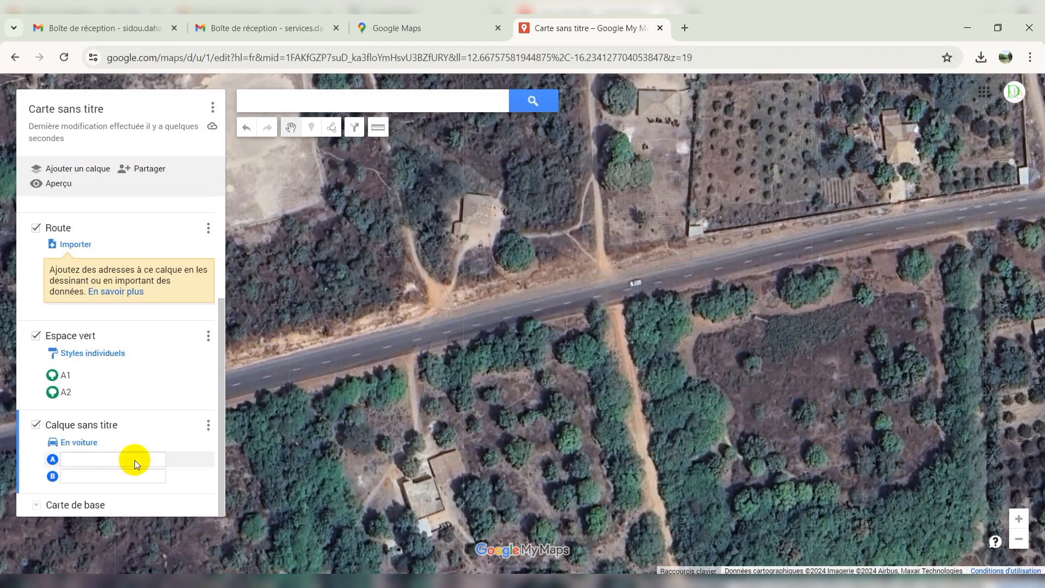
Step: Review the Route, Espace vert and untitled directions layers in the map's layer list
{"action": "scroll", "coordinate": [102, 368], "scroll_direction": "up", "scroll_amount": 3}
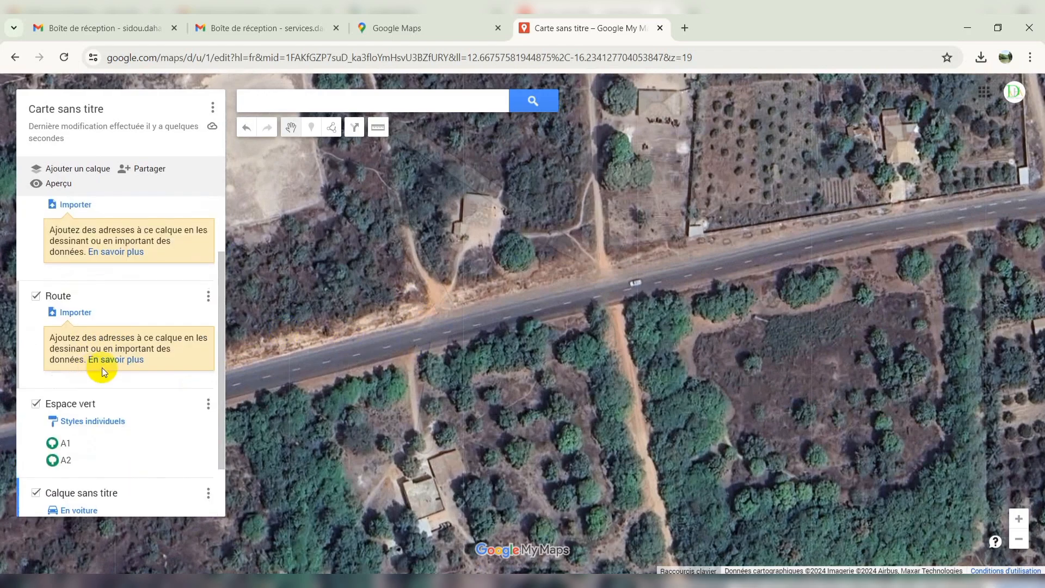
{"action": "scroll", "coordinate": [104, 365], "scroll_direction": "down", "scroll_amount": 3}
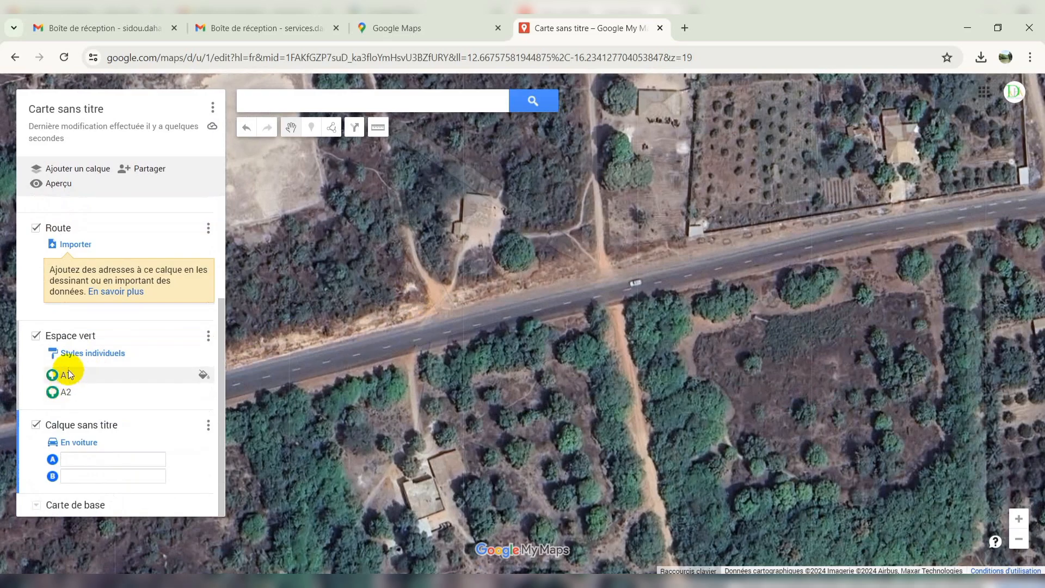
{"action": "scroll", "coordinate": [101, 377], "scroll_direction": "up", "scroll_amount": 3}
{"action": "scroll", "coordinate": [132, 378], "scroll_direction": "down", "scroll_amount": 3}
{"action": "scroll", "coordinate": [88, 386], "scroll_direction": "up", "scroll_amount": 3}
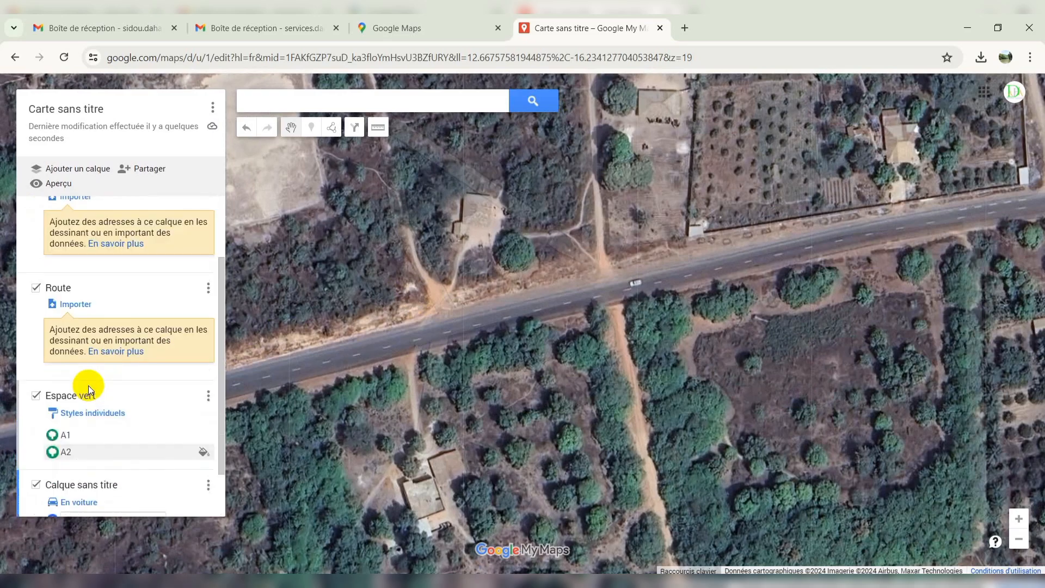
Step: Move the A1 and A2 markers from the Espace vert layer into the Arbre layer
{"action": "scroll", "coordinate": [89, 383], "scroll_direction": "down", "scroll_amount": 2}
{"action": "left_click", "coordinate": [72, 387]}
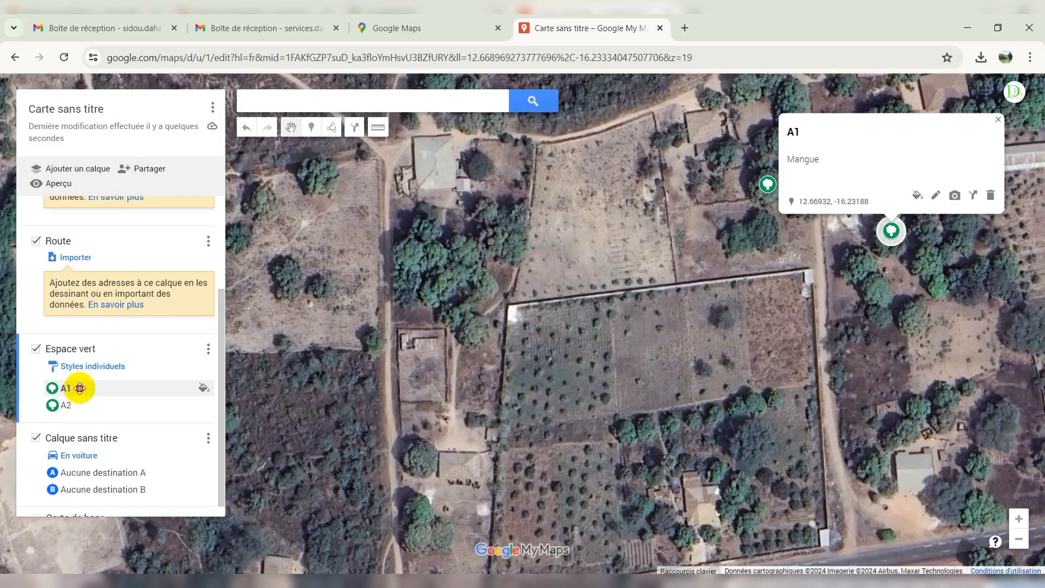
{"action": "left_click_drag", "start_coordinate": [80, 388], "coordinate": [103, 251]}
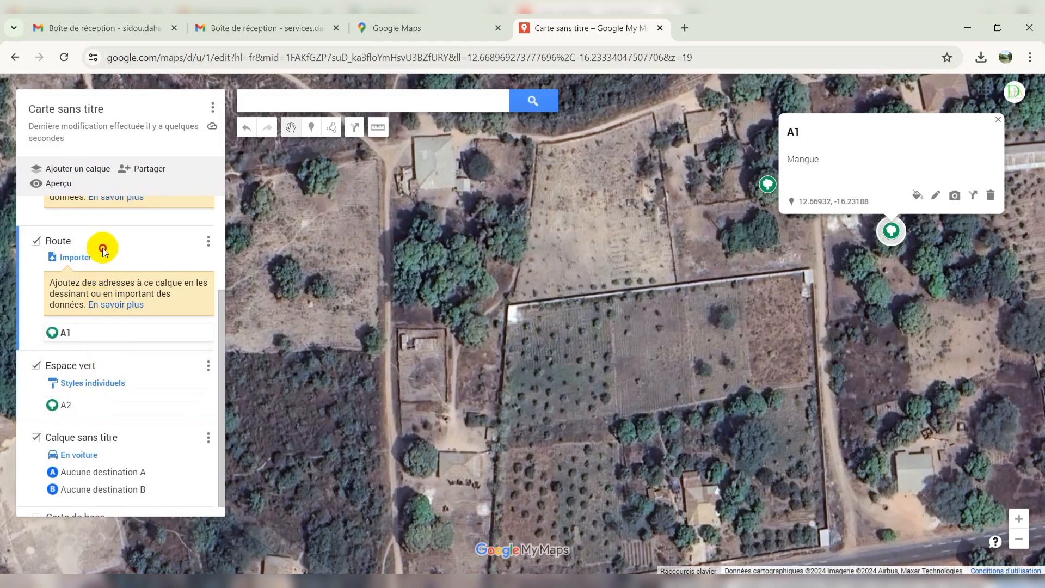
{"action": "left_click_drag", "start_coordinate": [93, 325], "coordinate": [104, 208]}
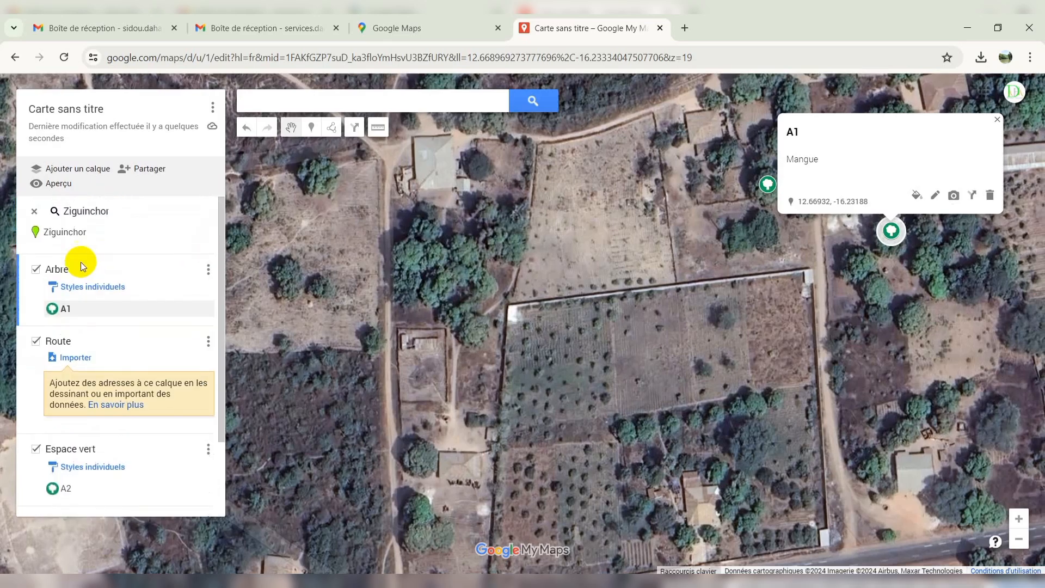
{"action": "left_click", "coordinate": [66, 420]}
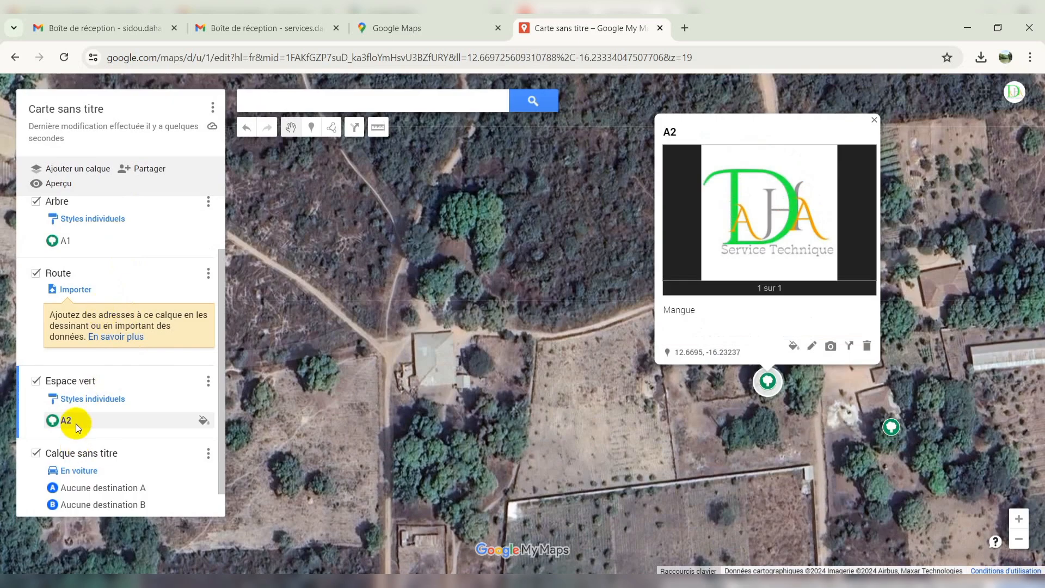
{"action": "left_click_drag", "start_coordinate": [76, 417], "coordinate": [84, 274]}
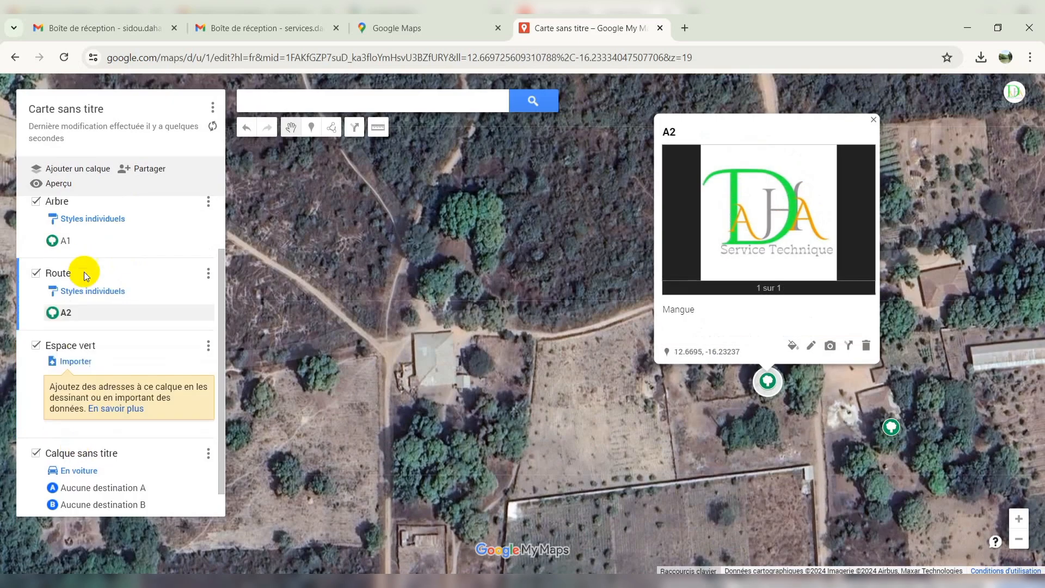
{"action": "left_click_drag", "start_coordinate": [102, 388], "coordinate": [93, 342]}
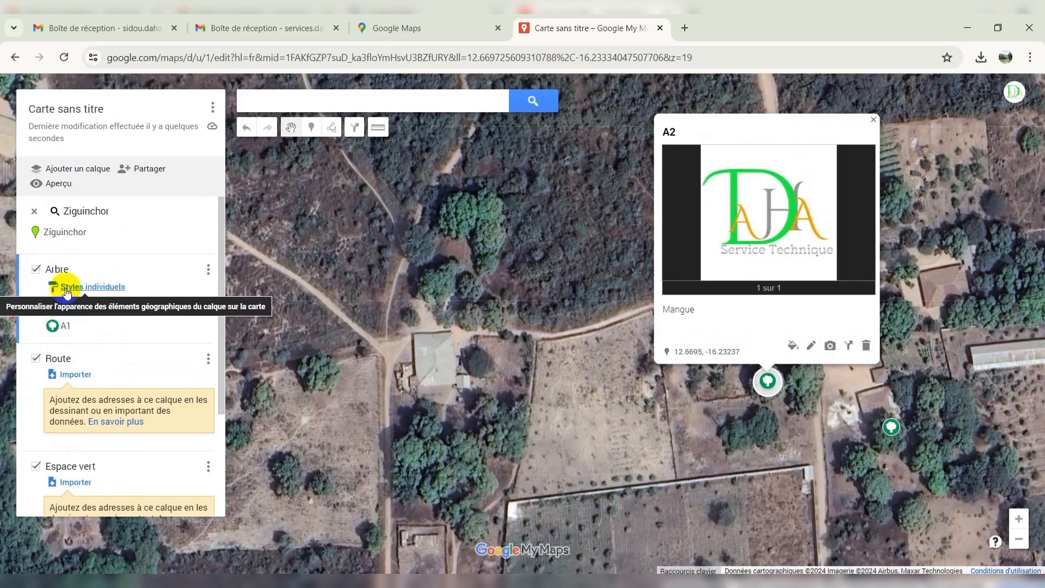
Step: Review the Arbre, Route and Espace vert layers, the A2 and A1 markers' details and the actions offered for A1
{"action": "scroll", "coordinate": [70, 288], "scroll_direction": "down", "scroll_amount": 1}
{"action": "scroll", "coordinate": [68, 233], "scroll_direction": "up", "scroll_amount": 1}
{"action": "scroll", "coordinate": [102, 286], "scroll_direction": "down", "scroll_amount": 1}
{"action": "scroll", "coordinate": [68, 303], "scroll_direction": "down", "scroll_amount": 1}
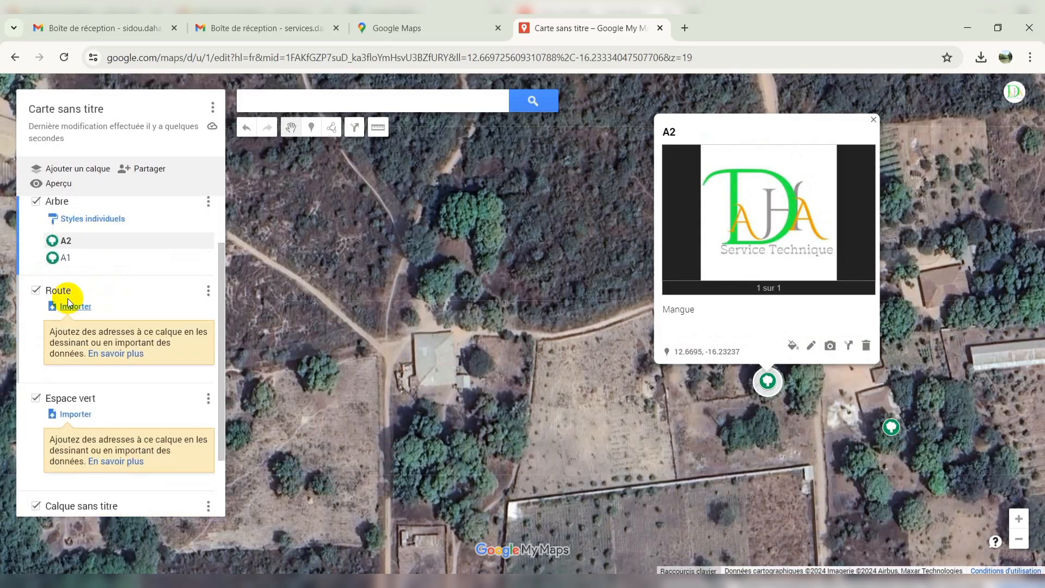
{"action": "left_click", "coordinate": [533, 418]}
{"action": "mouse_move", "coordinate": [533, 418]}
{"action": "left_mouse_down"}
{"action": "mouse_move", "coordinate": [460, 273]}
{"action": "mouse_move", "coordinate": [392, 271]}
{"action": "left_mouse_up"}
{"action": "left_click", "coordinate": [55, 242]}
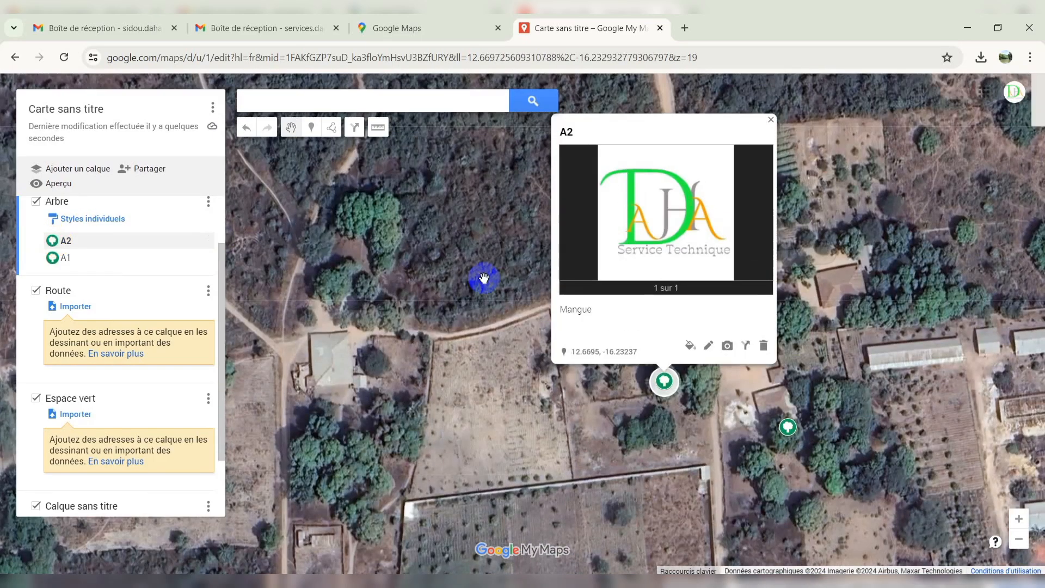
{"action": "left_click", "coordinate": [663, 388]}
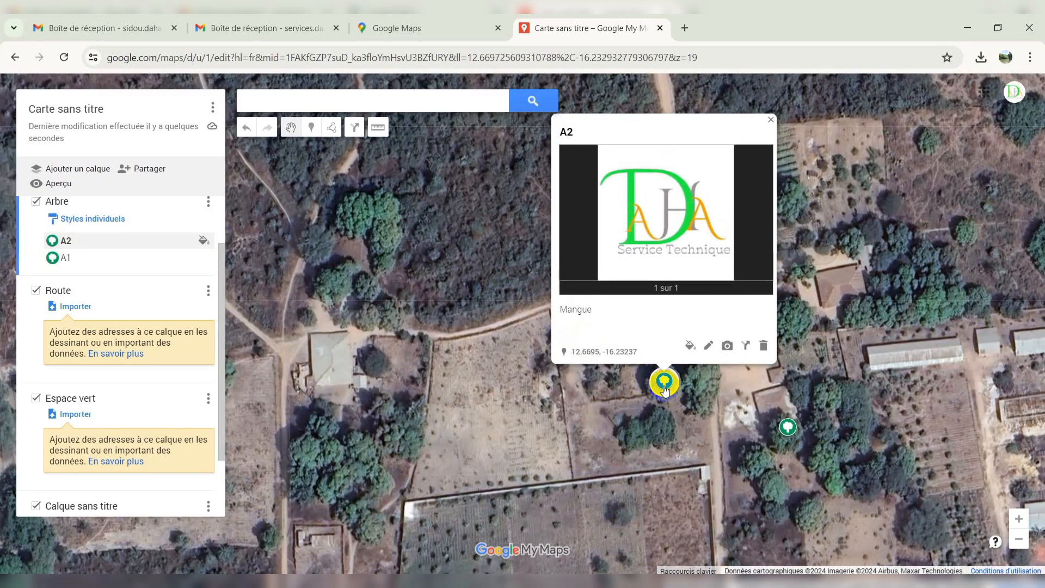
{"action": "left_click", "coordinate": [787, 429]}
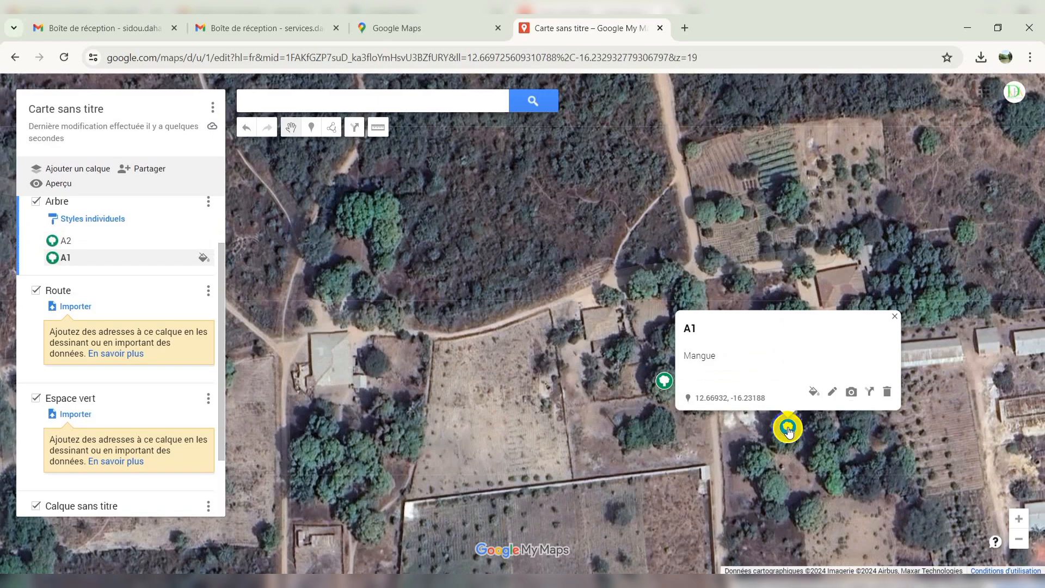
{"action": "left_click", "coordinate": [793, 418]}
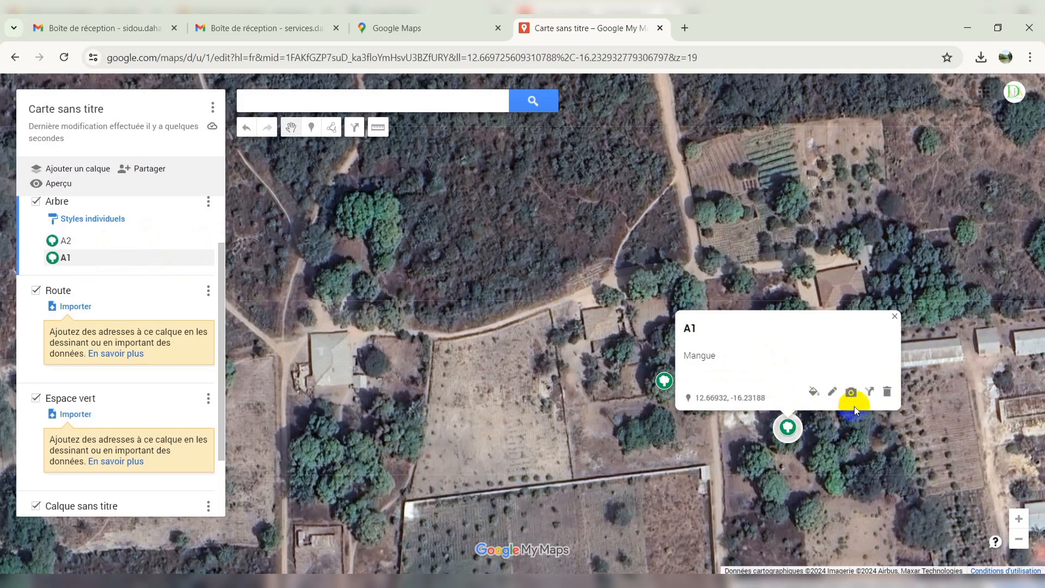
{"action": "left_click", "coordinate": [888, 396]}
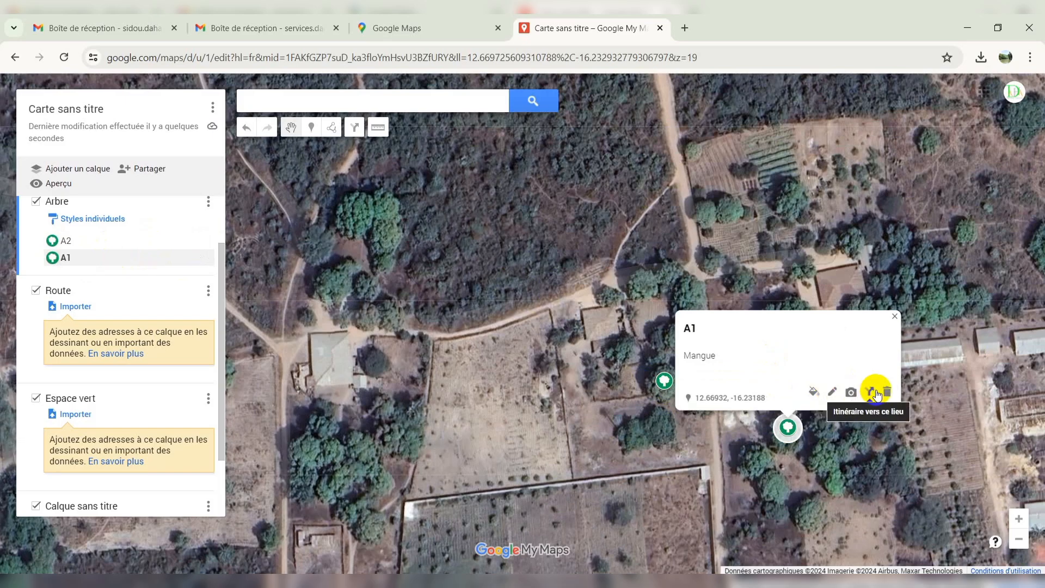
Step: Draw a five-point line about 517 m long along the main road south of the tree markers
{"action": "left_click", "coordinate": [514, 262]}
{"action": "scroll", "coordinate": [529, 244], "scroll_direction": "down", "scroll_amount": 2}
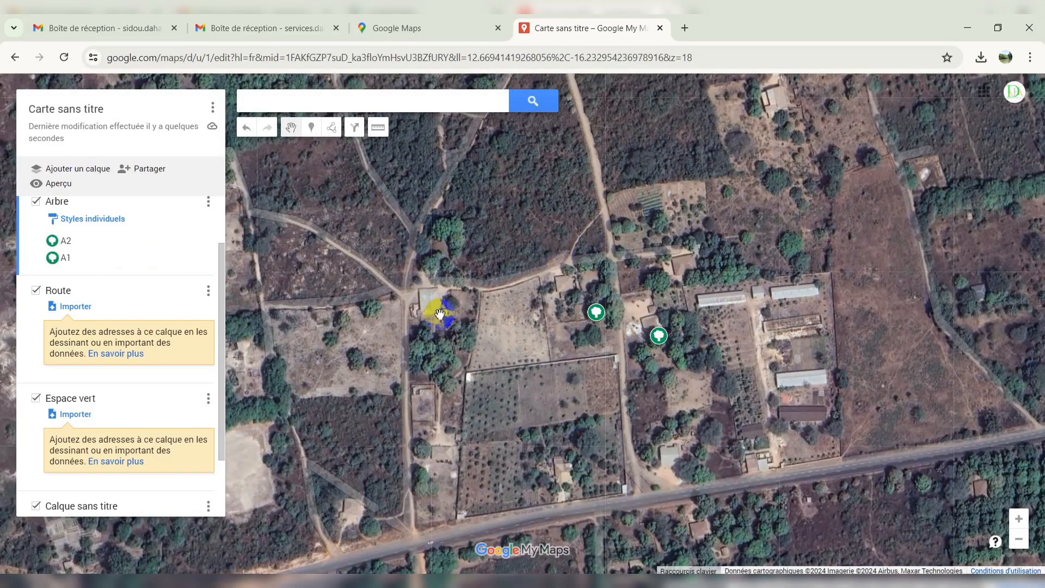
{"action": "left_click", "coordinate": [353, 131]}
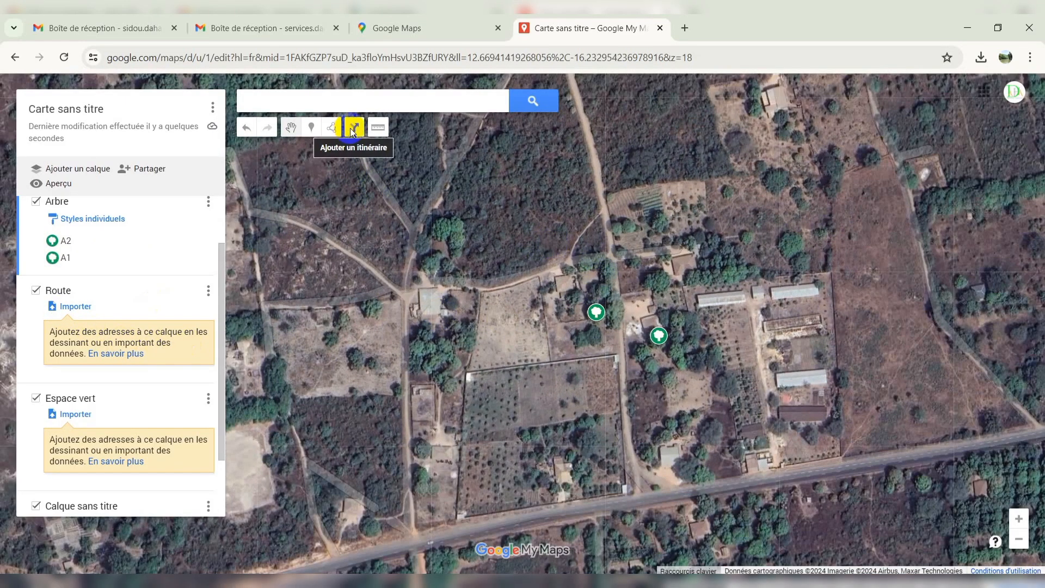
{"action": "left_click", "coordinate": [329, 130]}
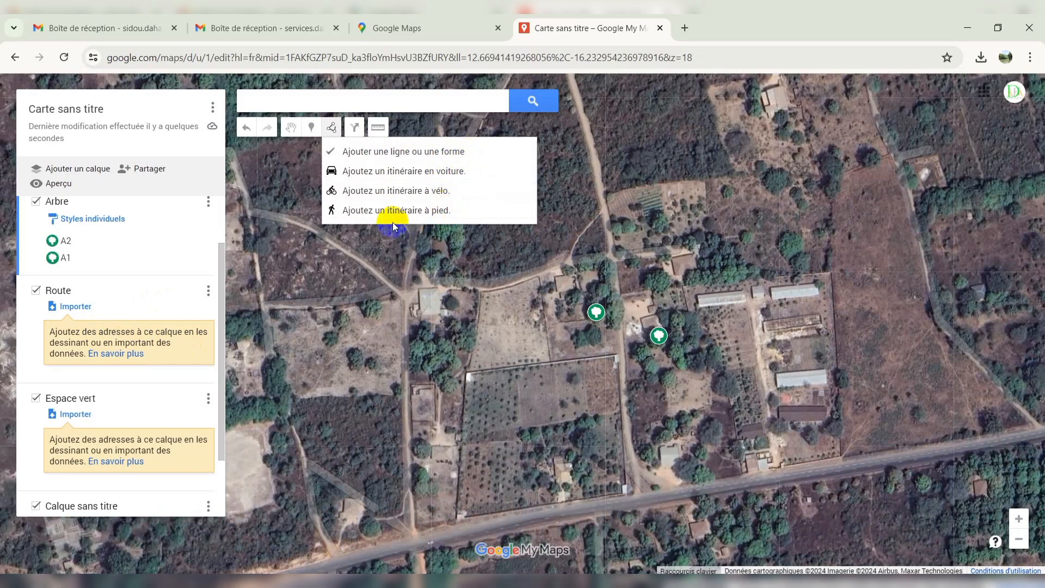
{"action": "left_click", "coordinate": [356, 153]}
{"action": "scroll", "coordinate": [451, 213], "scroll_direction": "down", "scroll_amount": 1}
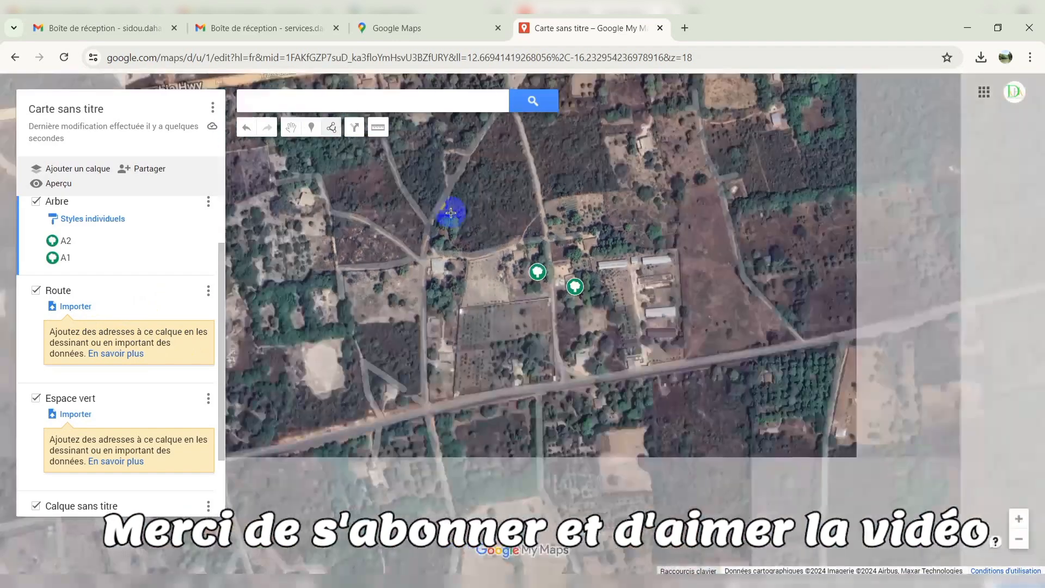
{"action": "scroll", "coordinate": [405, 420], "scroll_direction": "up", "scroll_amount": 1}
{"action": "left_click", "coordinate": [298, 371]}
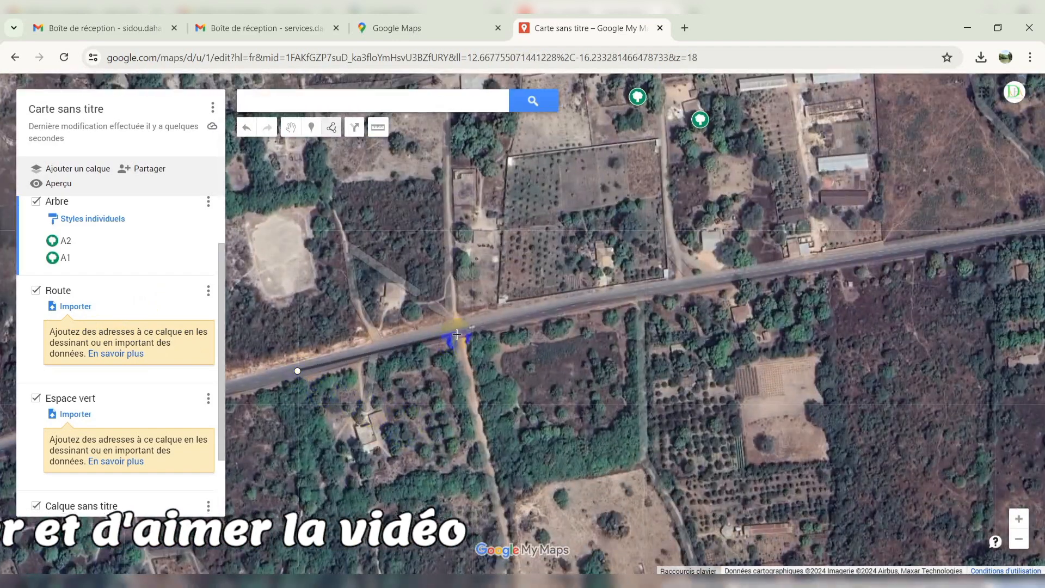
{"action": "left_click", "coordinate": [459, 326]}
{"action": "left_click", "coordinate": [559, 303]}
{"action": "left_click", "coordinate": [689, 281]}
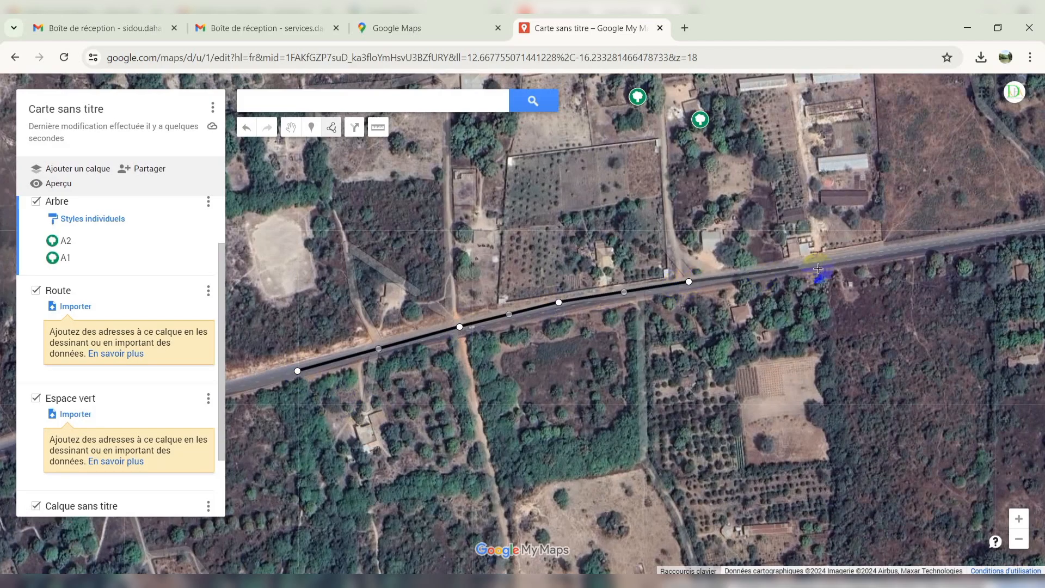
{"action": "double_click", "coordinate": [888, 250]}
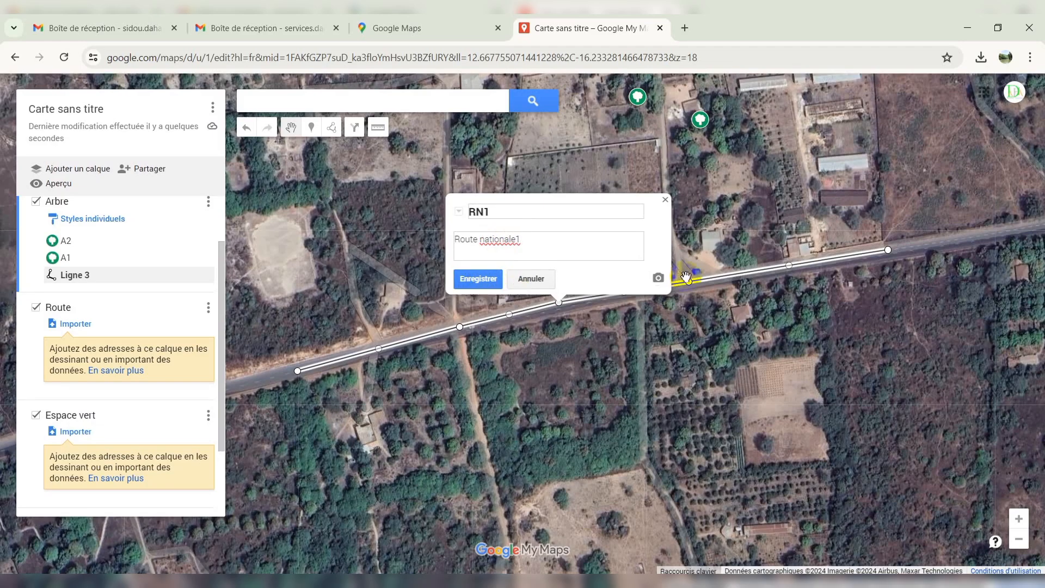
Step: Name the road line RN1 with the description "Route nationale1", view the image picker without adding anything, and save
{"action": "left_click", "coordinate": [660, 280]}
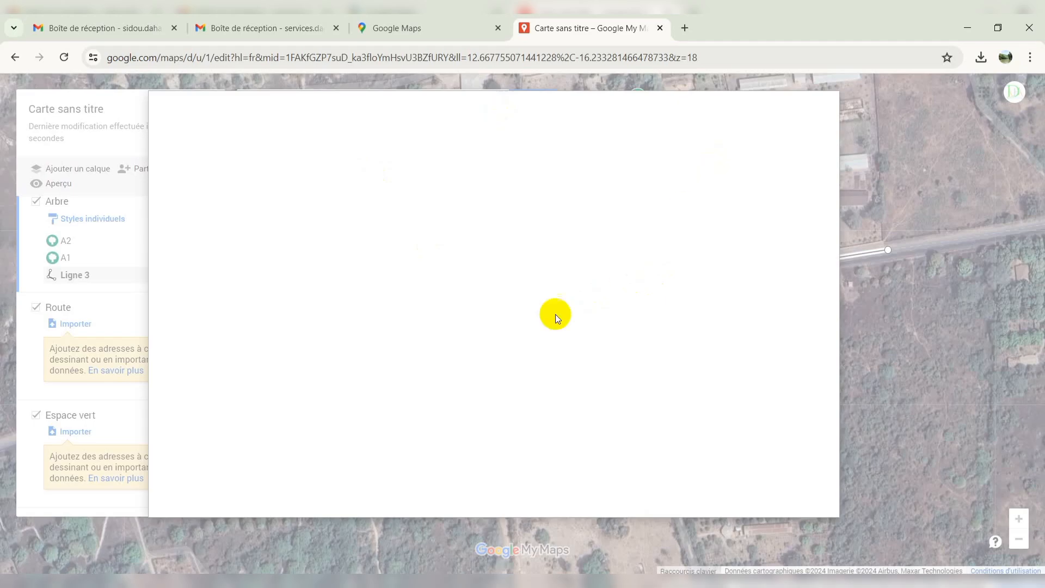
{"action": "left_click", "coordinate": [815, 117]}
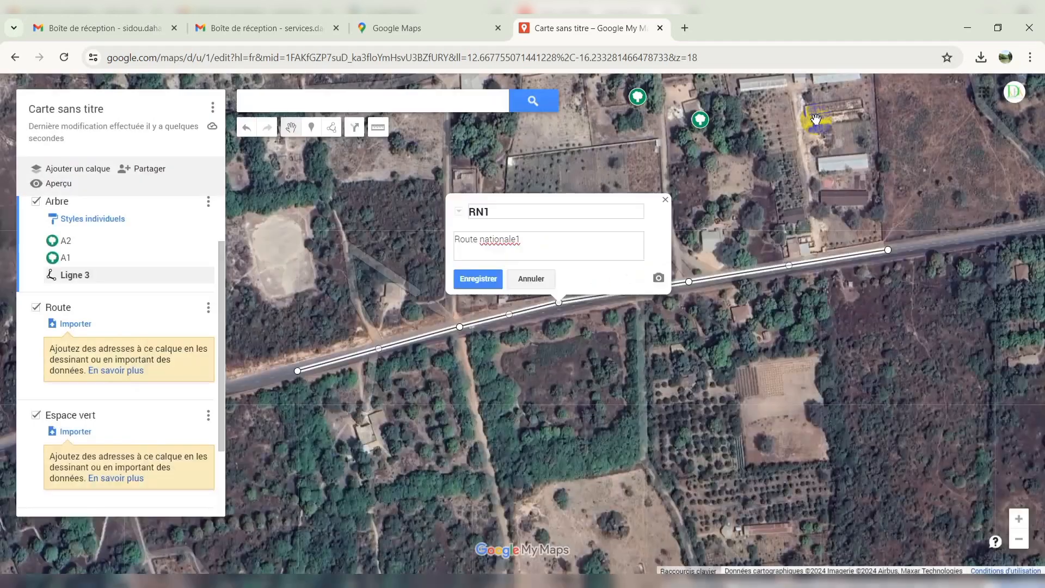
{"action": "left_click", "coordinate": [659, 278]}
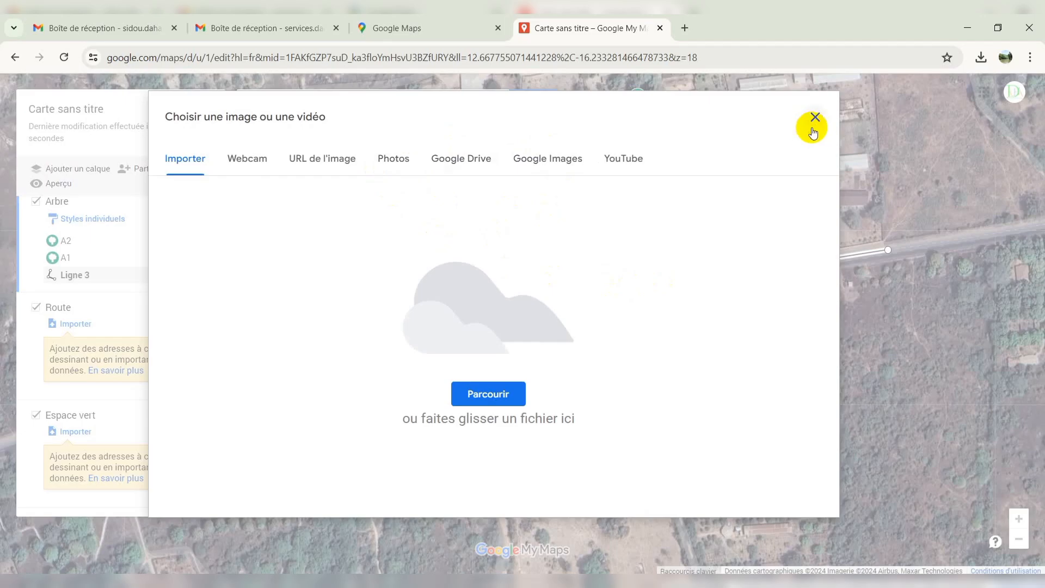
{"action": "left_click", "coordinate": [812, 131]}
{"action": "left_click", "coordinate": [476, 280]}
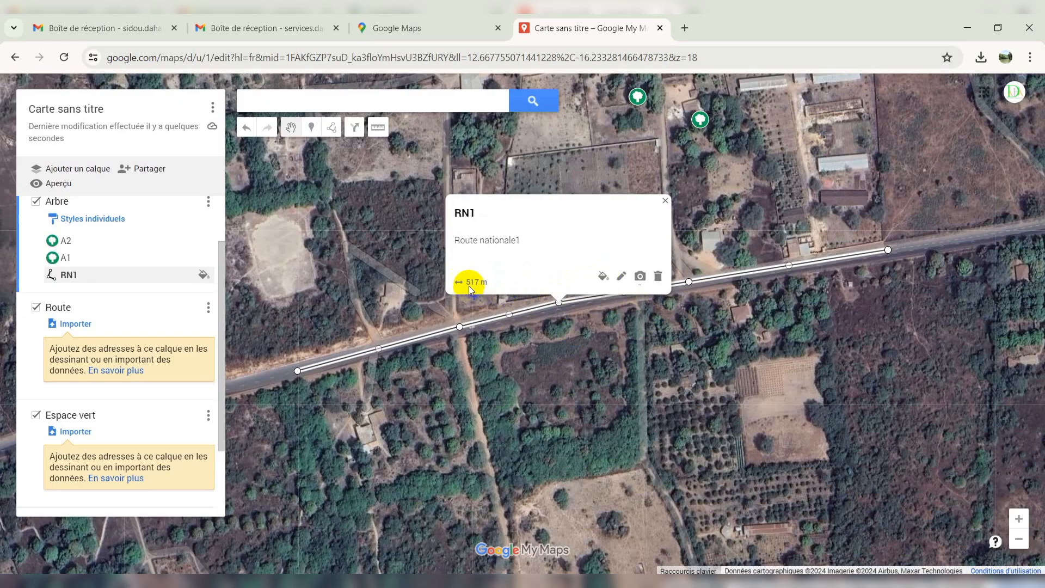
Step: Change the RN1 line's colour to orange and increase its line thickness
{"action": "left_click", "coordinate": [434, 357]}
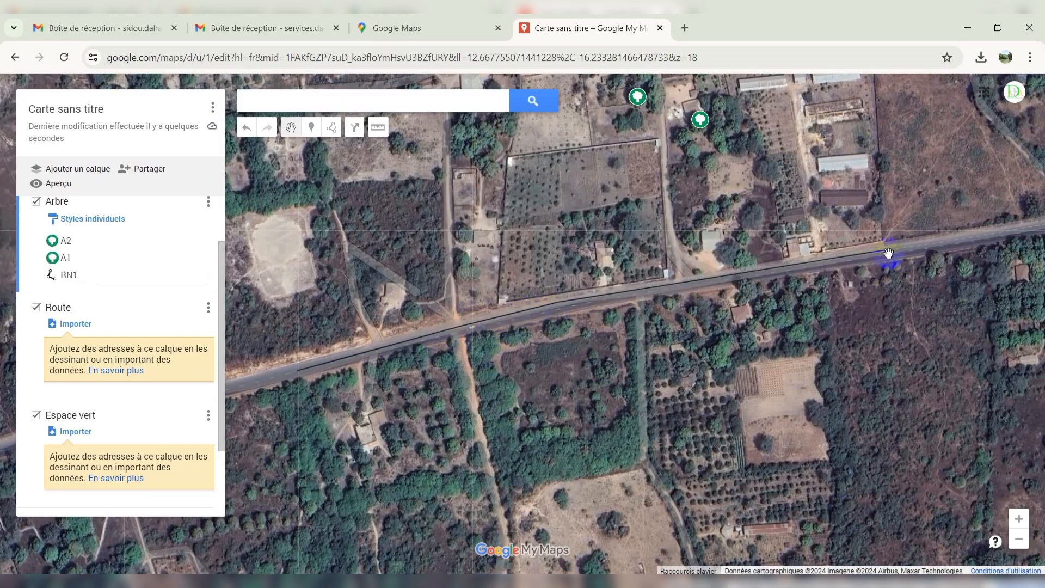
{"action": "left_click", "coordinate": [687, 283]}
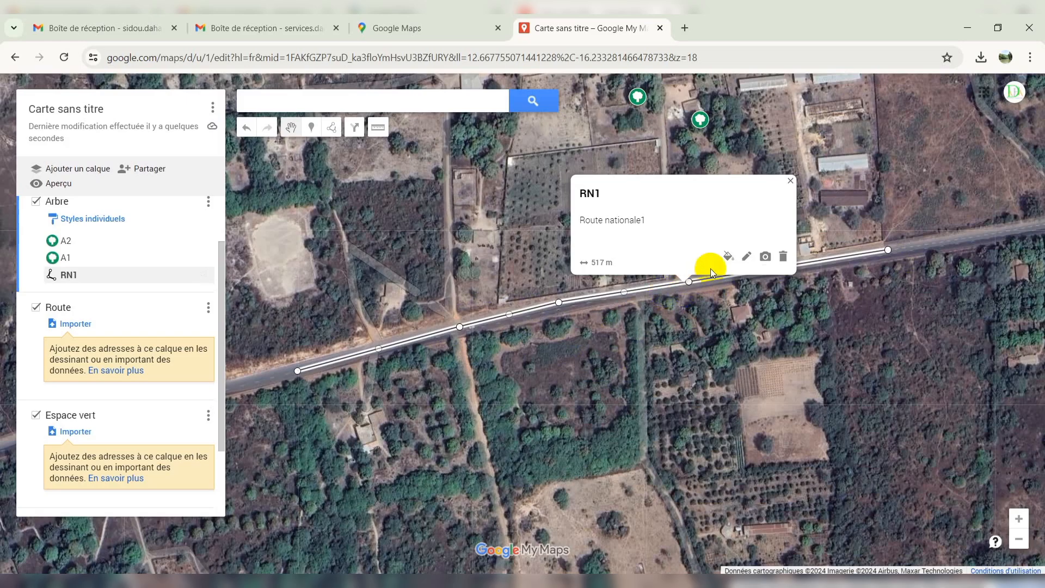
{"action": "left_click", "coordinate": [733, 262]}
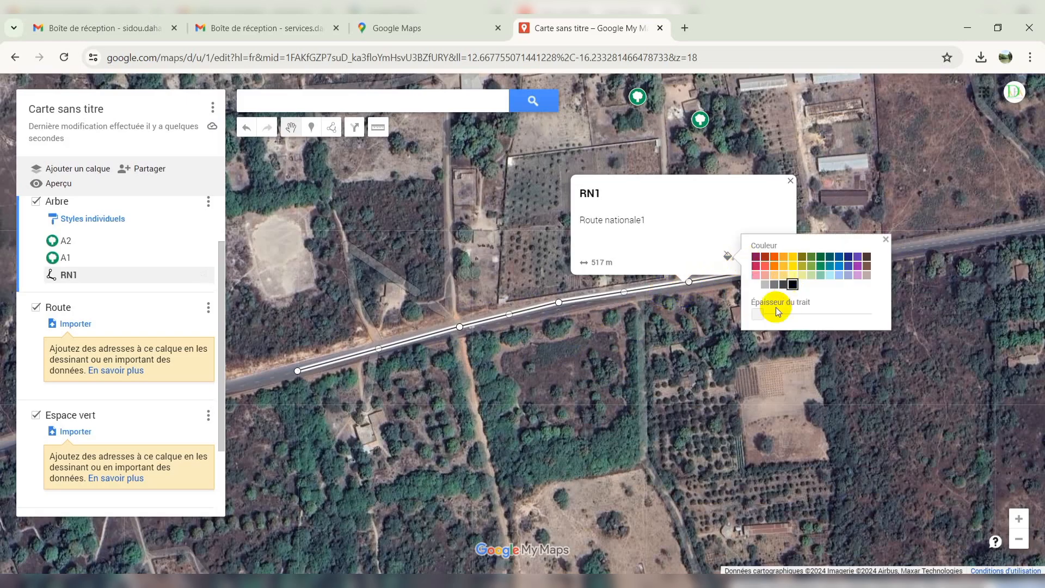
{"action": "left_click_drag", "start_coordinate": [759, 317], "coordinate": [799, 318]}
{"action": "left_click", "coordinate": [765, 275]}
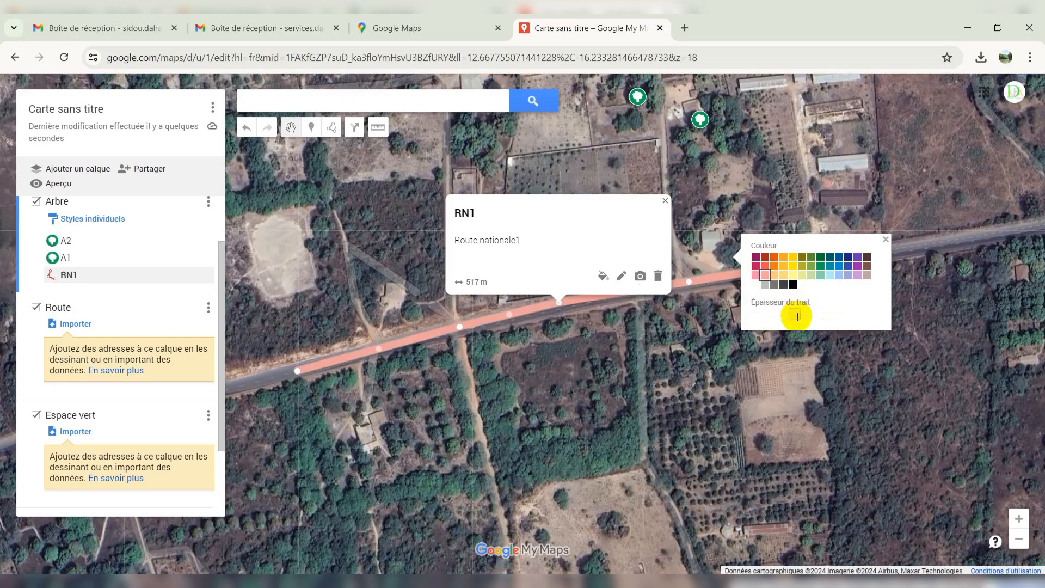
{"action": "left_click", "coordinate": [775, 266]}
{"action": "mouse_move", "coordinate": [796, 318]}
{"action": "left_mouse_down"}
{"action": "mouse_move", "coordinate": [877, 319]}
{"action": "mouse_move", "coordinate": [804, 318]}
{"action": "left_mouse_up"}
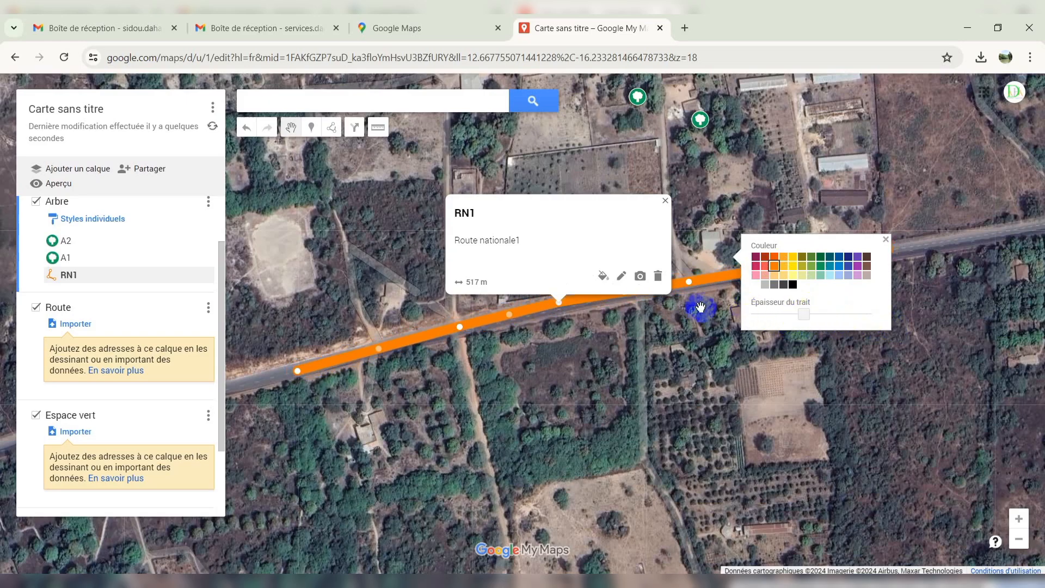
Step: Review the RN1 line's editable name and description, its image picker and its styled appearance on the map
{"action": "left_click", "coordinate": [623, 277]}
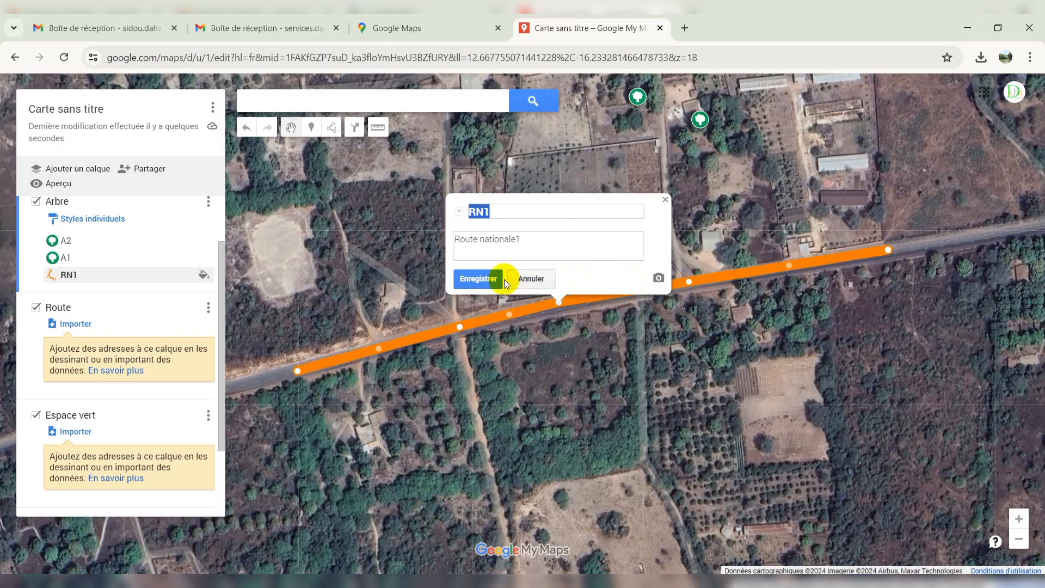
{"action": "left_click", "coordinate": [524, 240]}
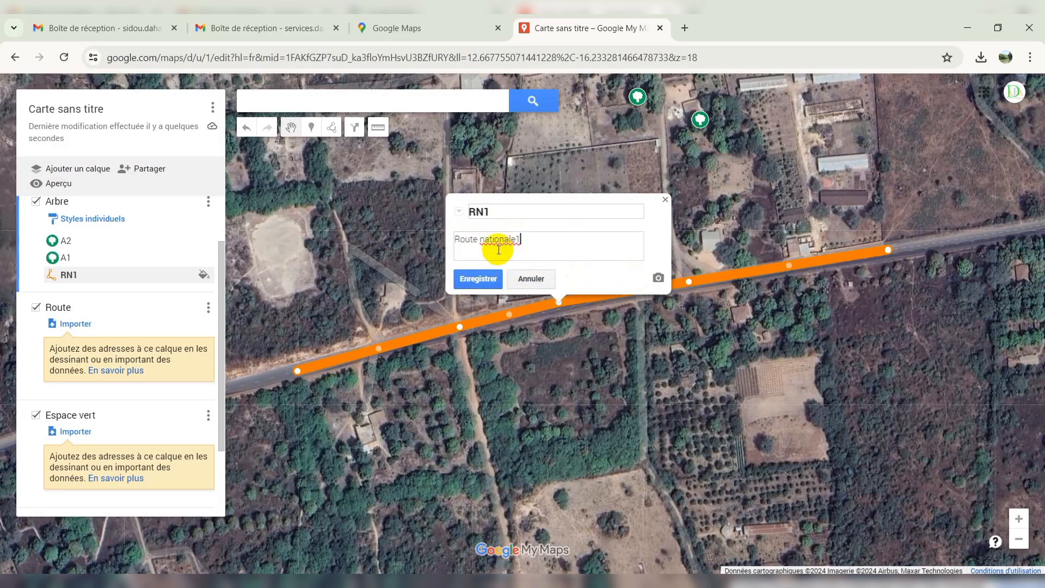
{"action": "left_click", "coordinate": [482, 280]}
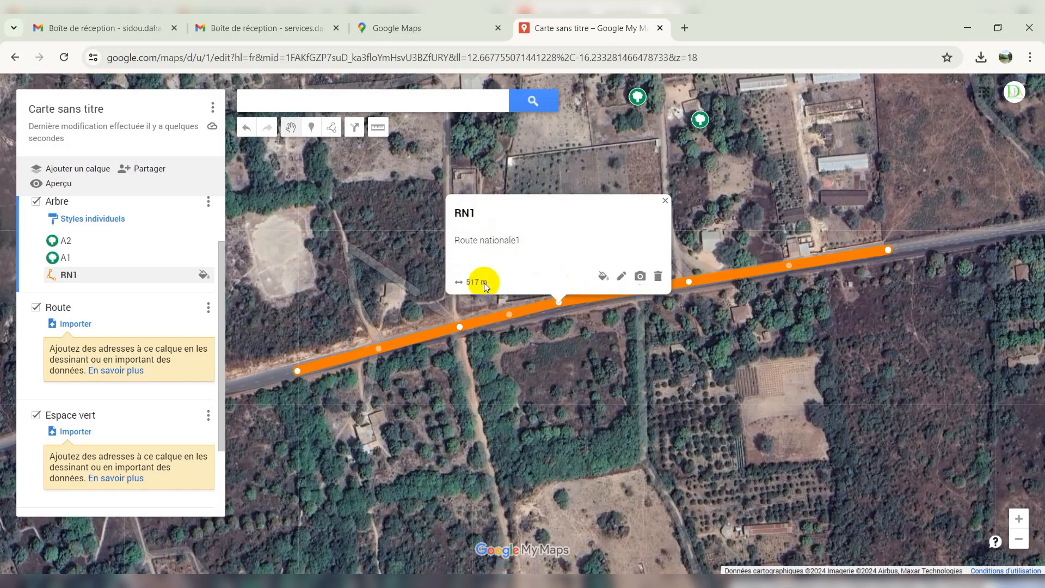
{"action": "left_click", "coordinate": [641, 277]}
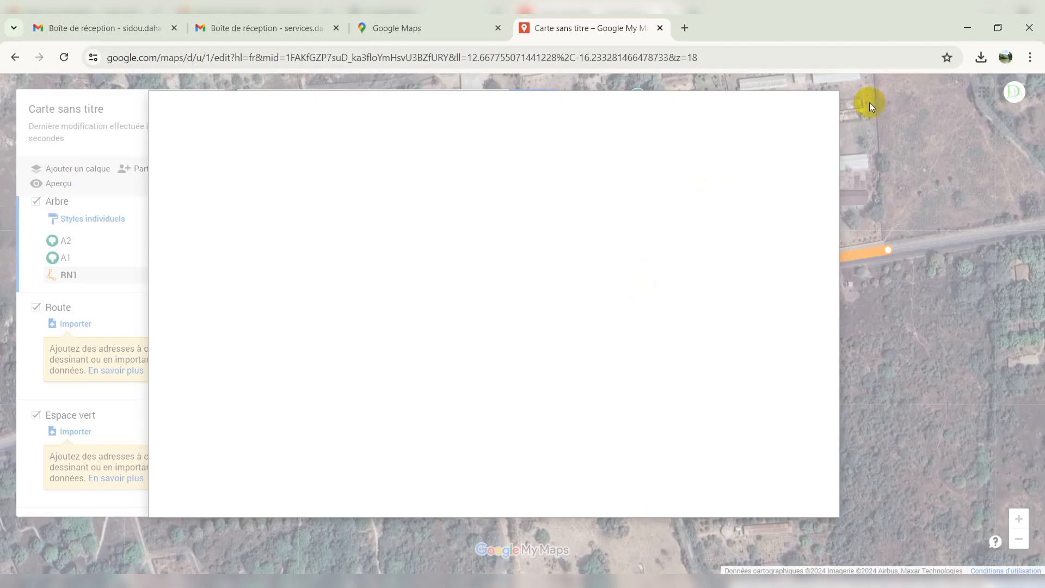
{"action": "left_click", "coordinate": [823, 121]}
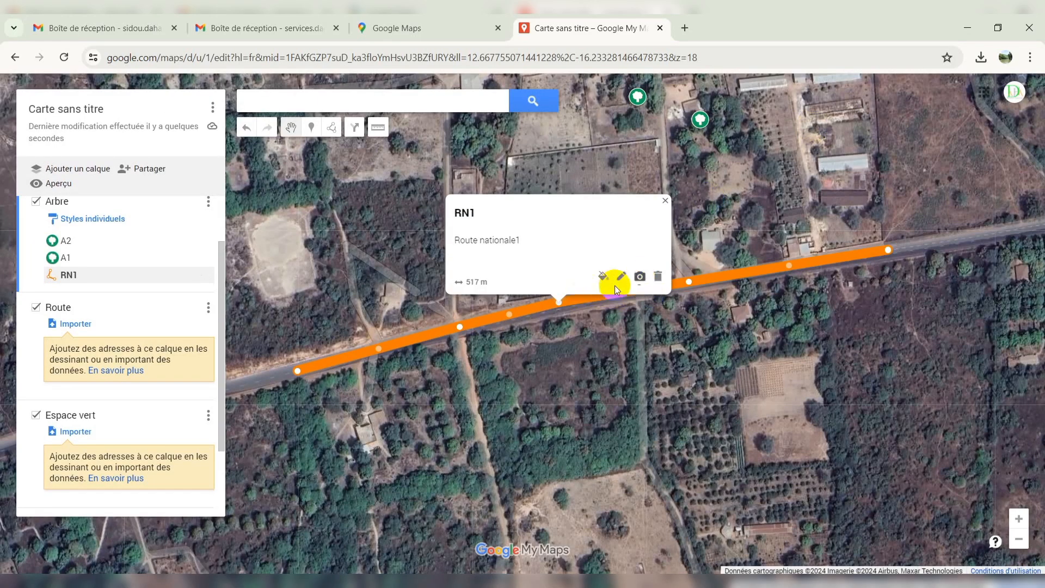
{"action": "left_click", "coordinate": [381, 282]}
{"action": "scroll", "coordinate": [640, 330], "scroll_direction": "down", "scroll_amount": 1}
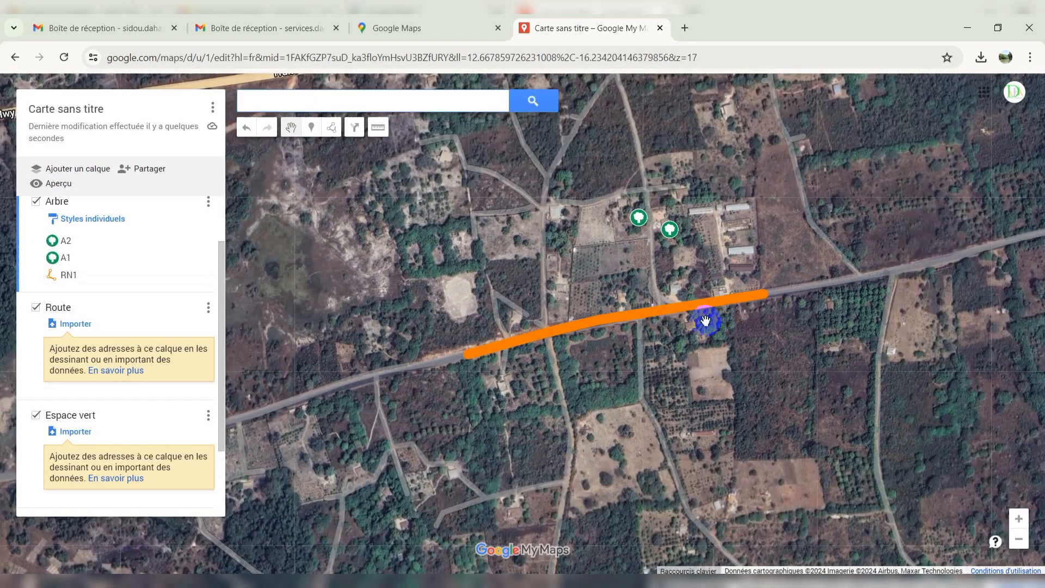
{"action": "scroll", "coordinate": [692, 308], "scroll_direction": "up", "scroll_amount": 1}
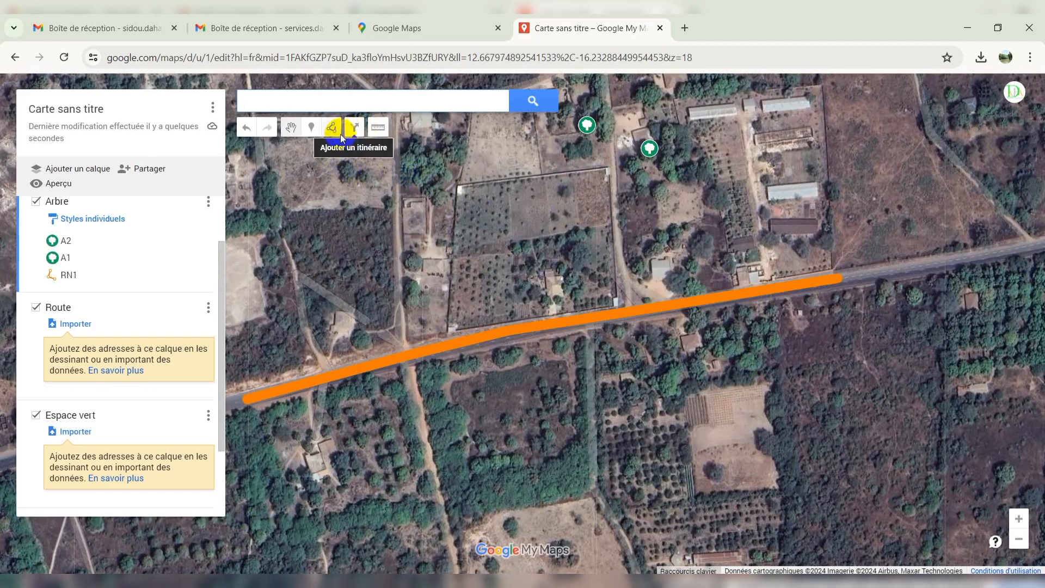
Step: Draw a four-corner polygon of about 0.971 ha around the wooded plot west of the tree markers, north of the road
{"action": "left_click", "coordinate": [334, 130]}
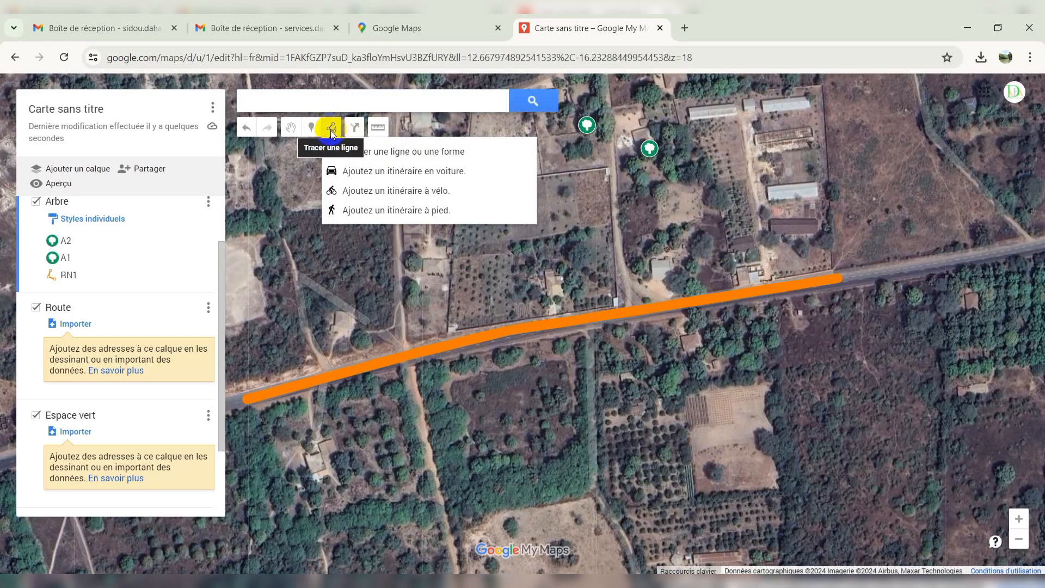
{"action": "left_click", "coordinate": [380, 154]}
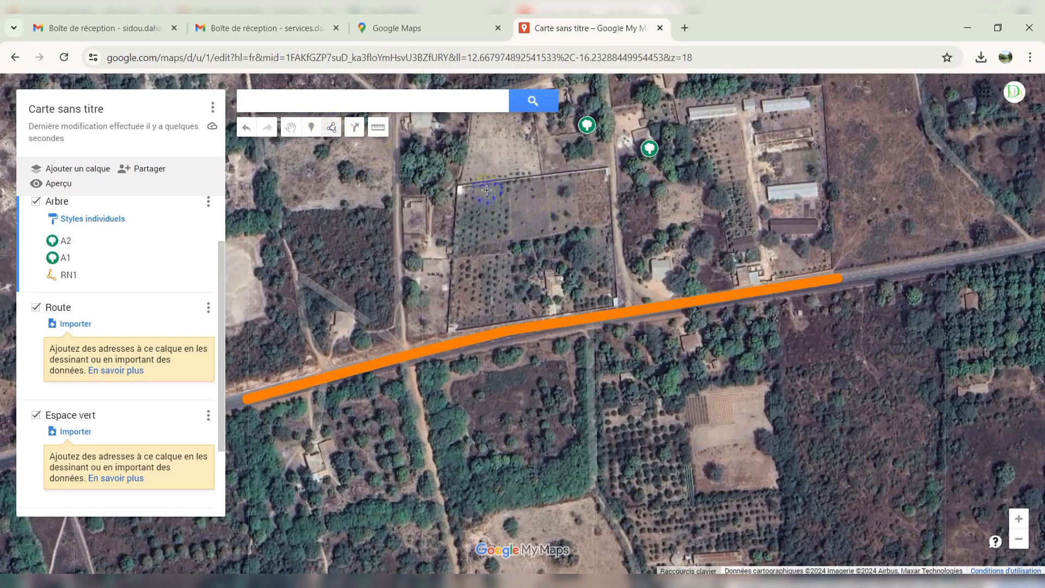
{"action": "scroll", "coordinate": [547, 289], "scroll_direction": "down", "scroll_amount": 1}
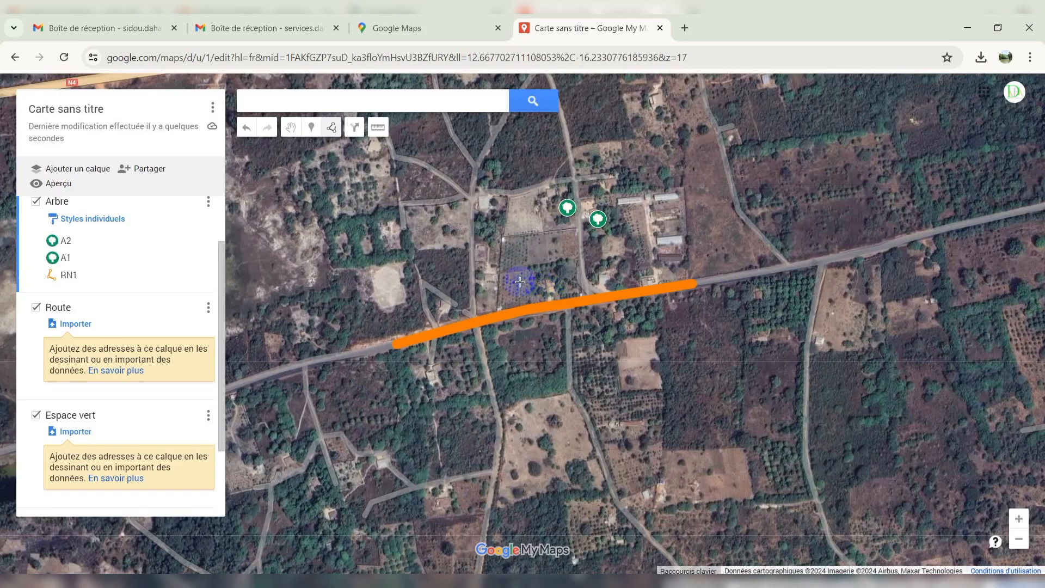
{"action": "scroll", "coordinate": [294, 221], "scroll_direction": "up", "scroll_amount": 2}
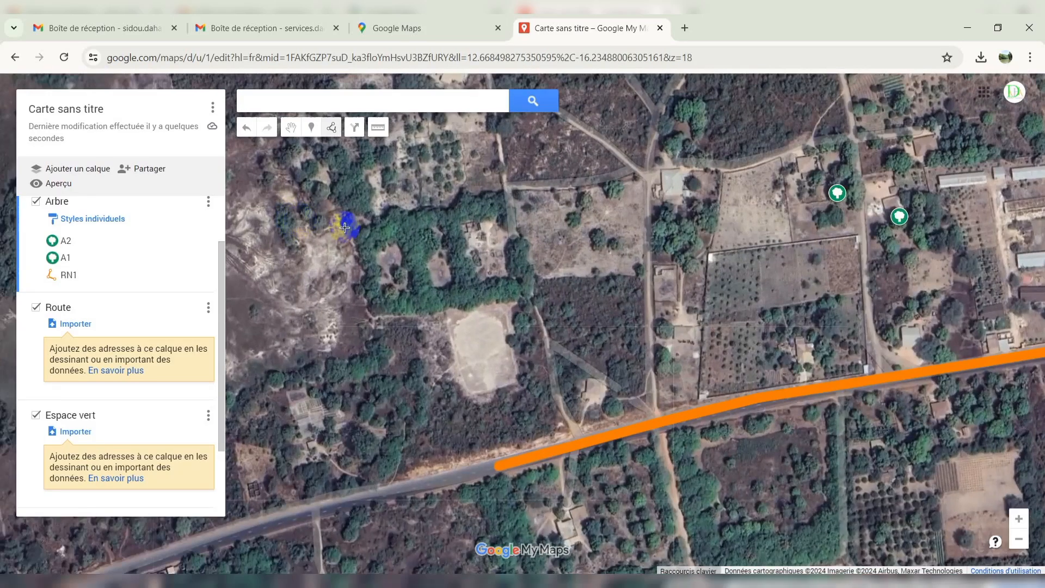
{"action": "left_click", "coordinate": [360, 230]}
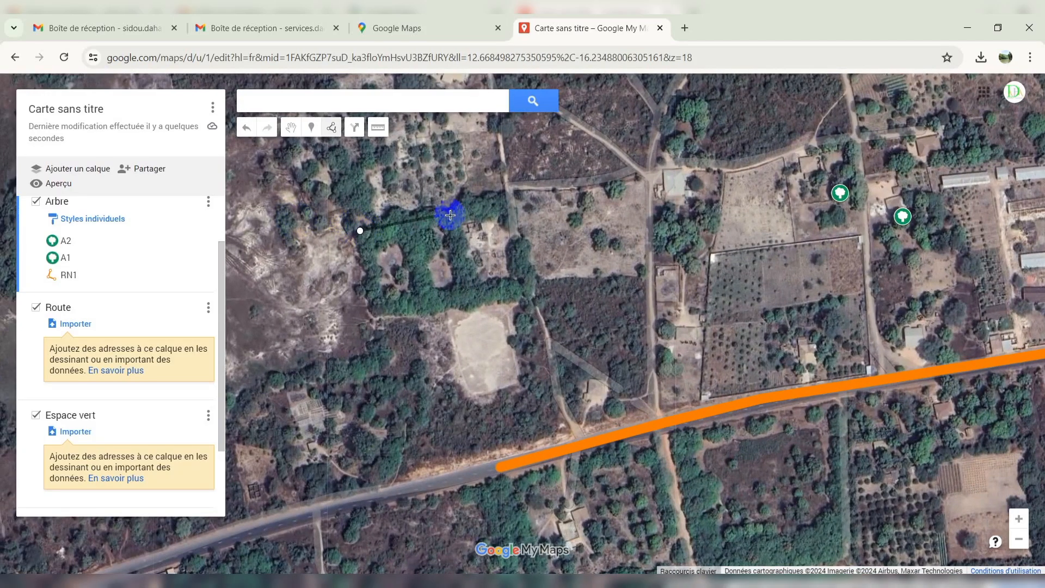
{"action": "left_click", "coordinate": [504, 194]}
{"action": "left_click", "coordinate": [524, 293]}
{"action": "left_click", "coordinate": [380, 309]}
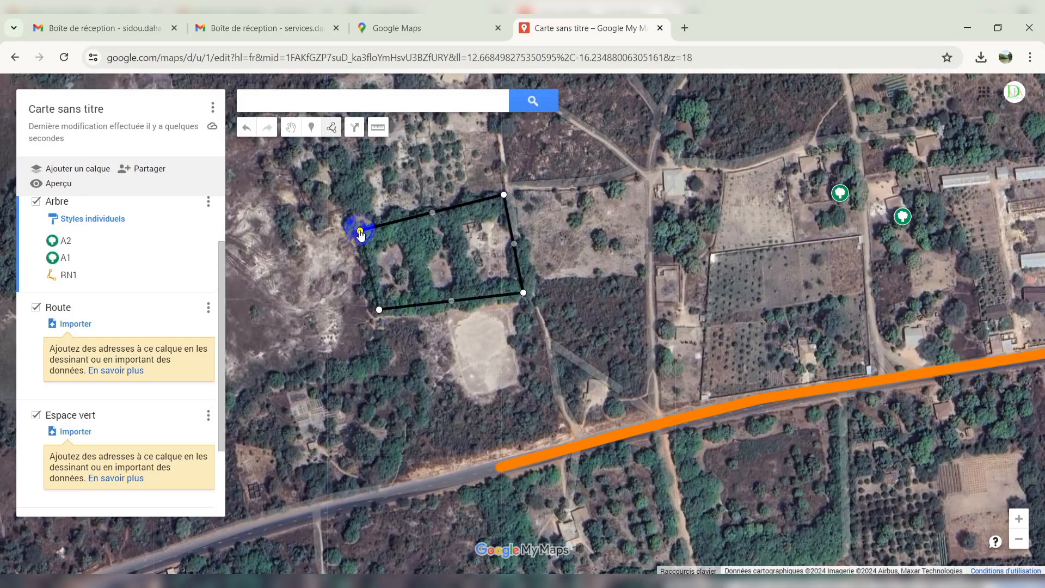
{"action": "left_click", "coordinate": [360, 230]}
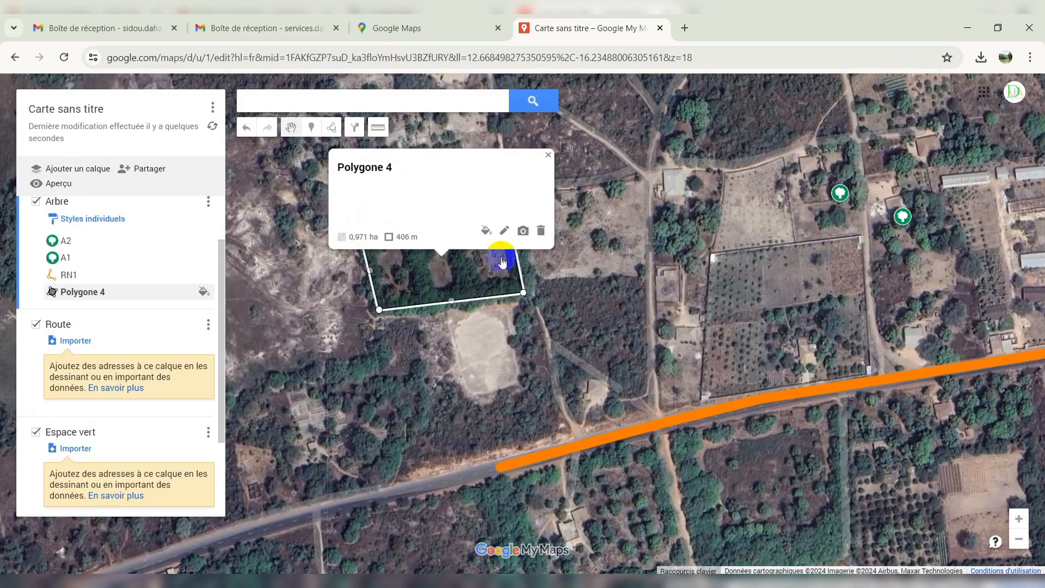
{"action": "left_click", "coordinate": [682, 231]}
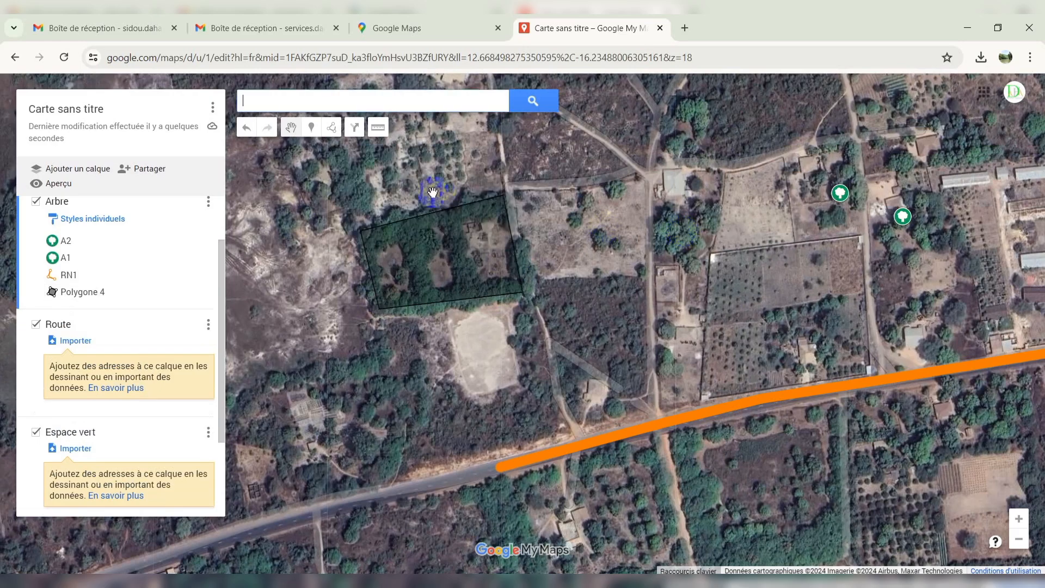
Step: Name the polygon Parcelle with the description "Espace vert", view the image picker without adding anything, and save
{"action": "left_click", "coordinate": [454, 245]}
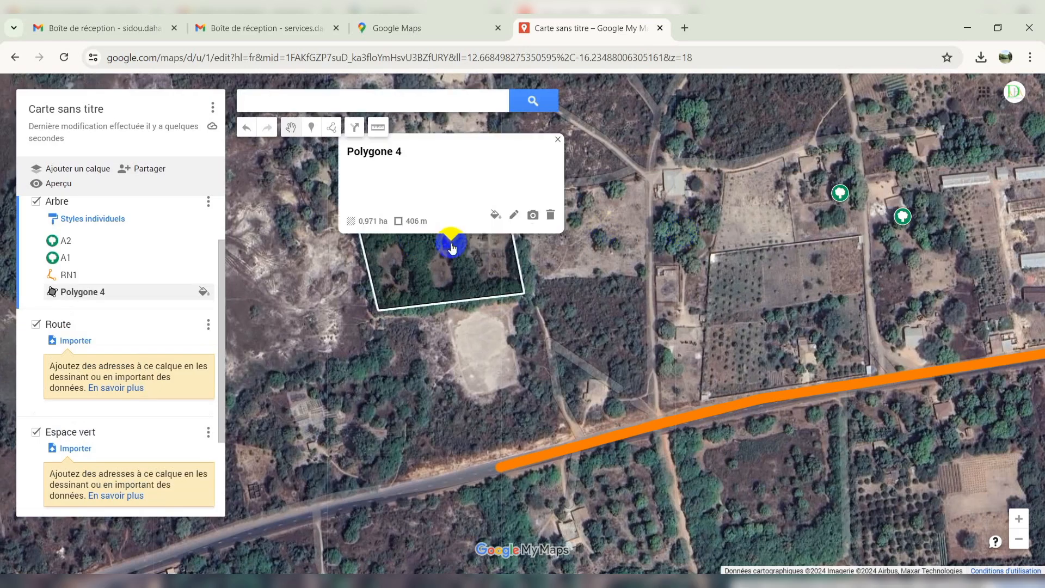
{"action": "left_click", "coordinate": [513, 214]}
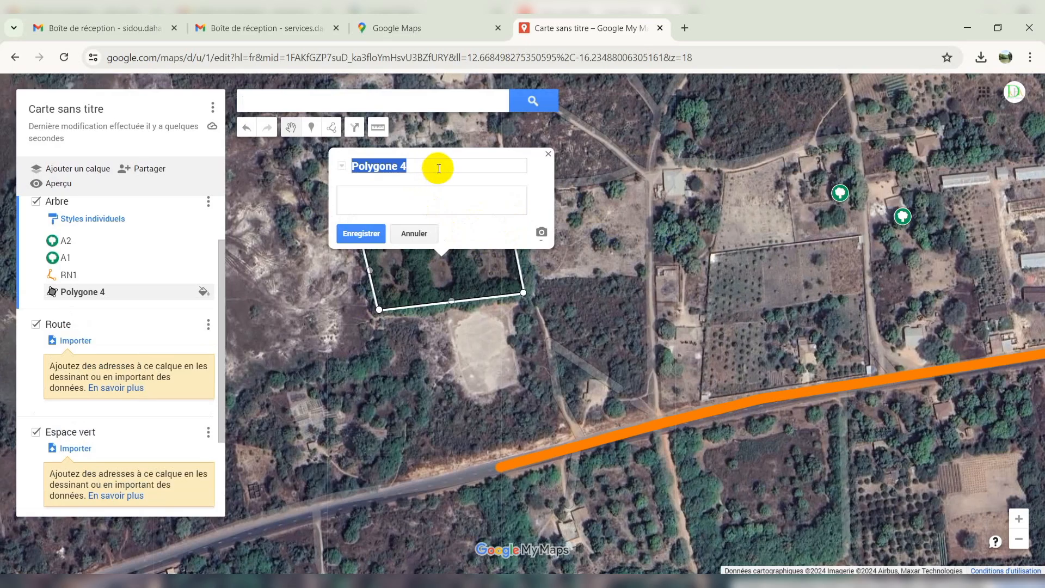
{"action": "key", "text": "Tab"}
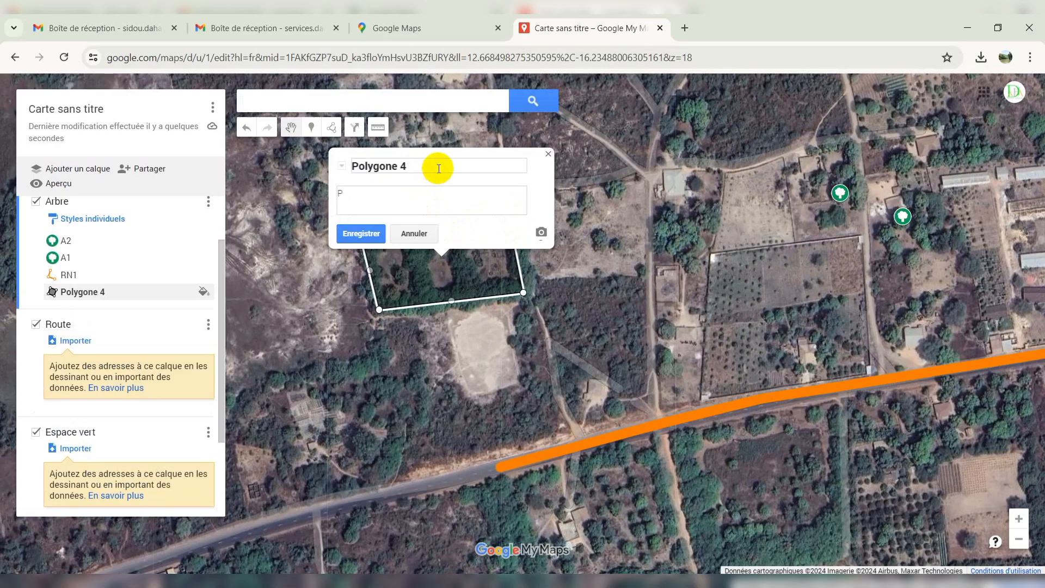
{"action": "left_click_drag", "start_coordinate": [445, 166], "coordinate": [331, 169]}
{"action": "type", "text": "Parcelles"}
{"action": "key", "text": "BackSpace"}
{"action": "left_click", "coordinate": [374, 191]}
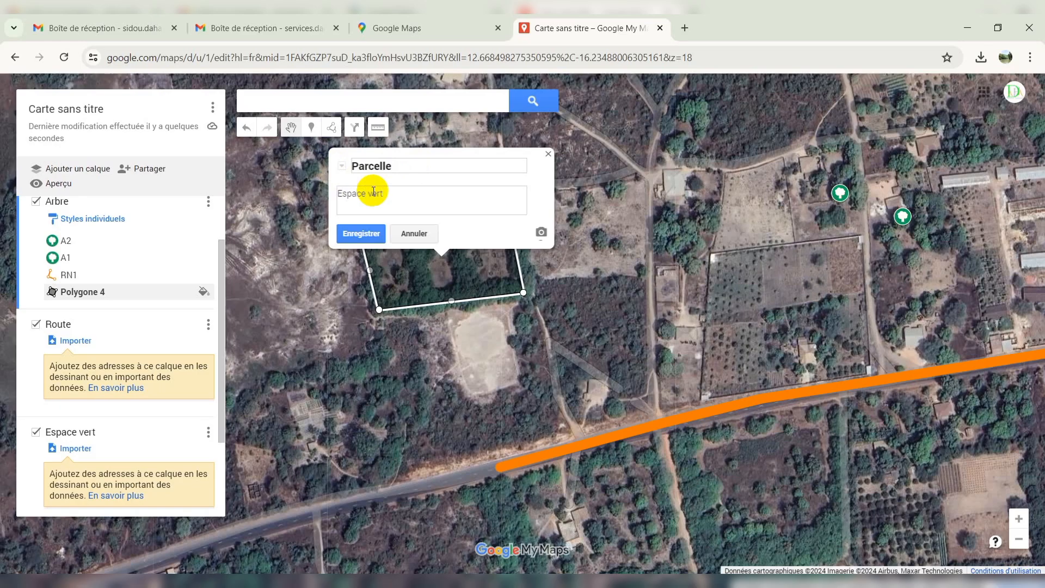
{"action": "left_click", "coordinate": [542, 233]}
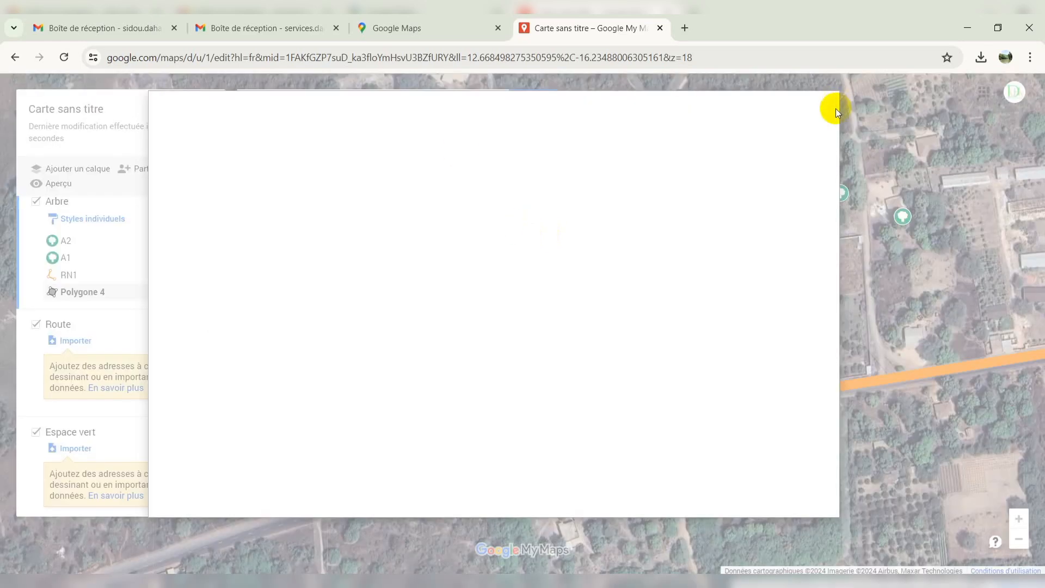
{"action": "left_click", "coordinate": [817, 116]}
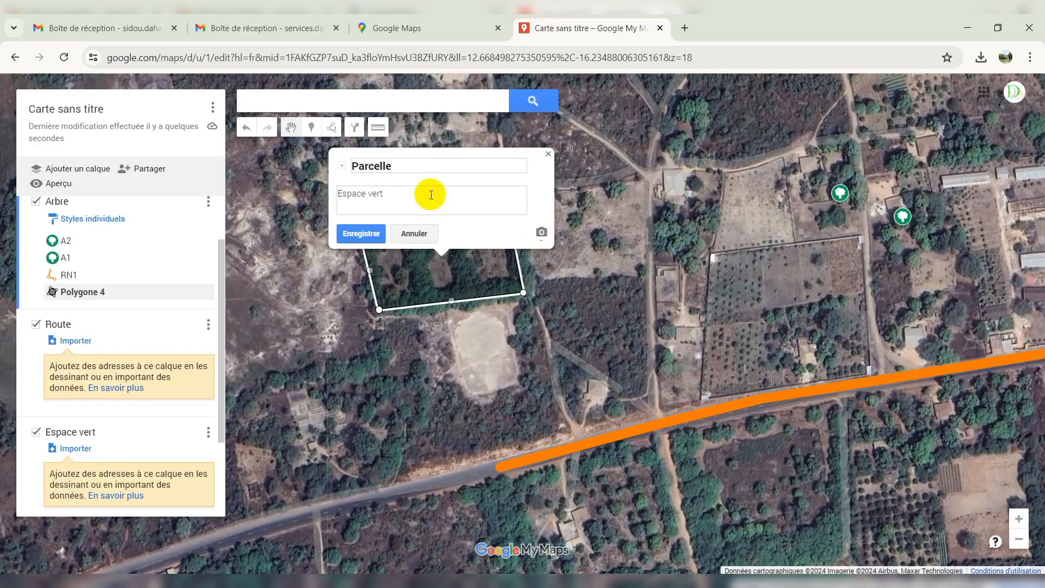
{"action": "left_click", "coordinate": [361, 234]}
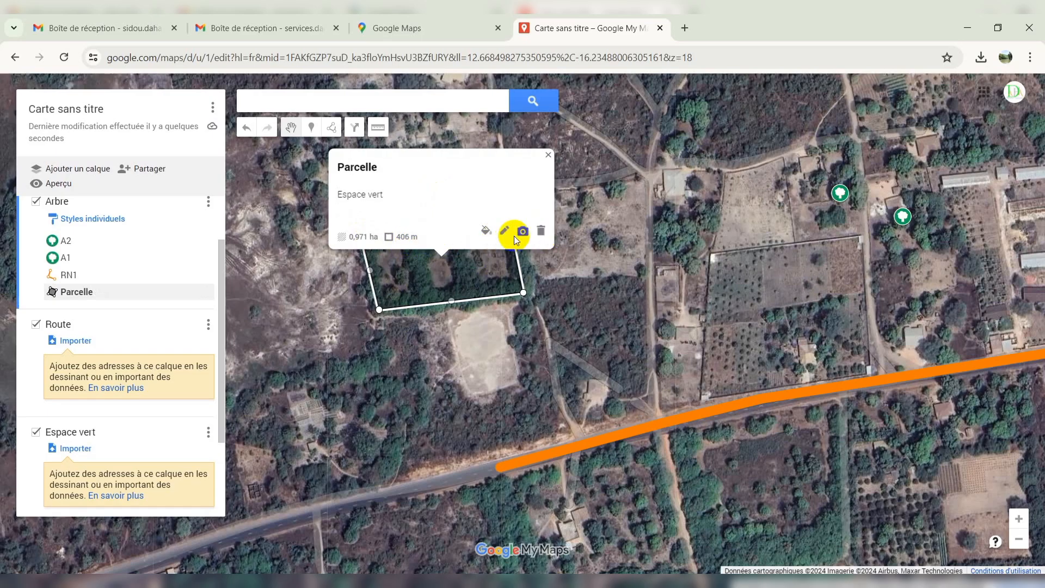
Step: Style the Parcelle polygon with a light blue colour, a more opaque fill and a wider border
{"action": "left_click", "coordinate": [486, 234]}
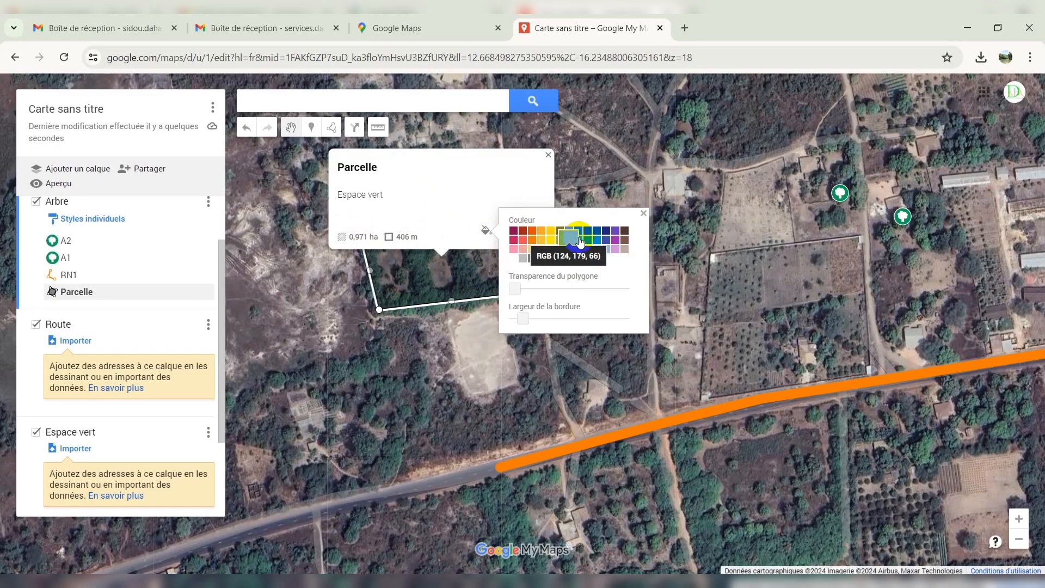
{"action": "left_click", "coordinate": [515, 251]}
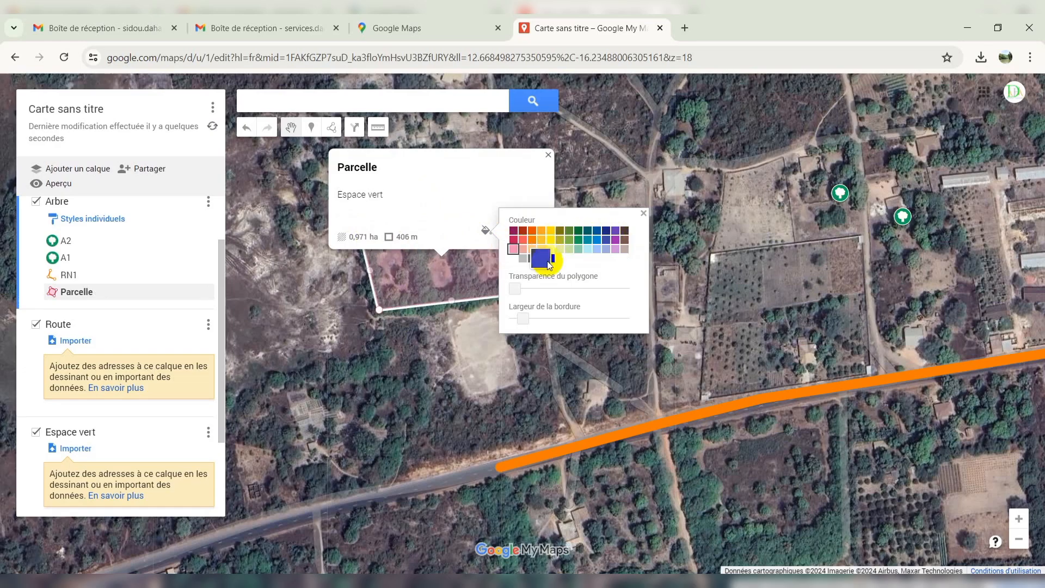
{"action": "left_click", "coordinate": [596, 240]}
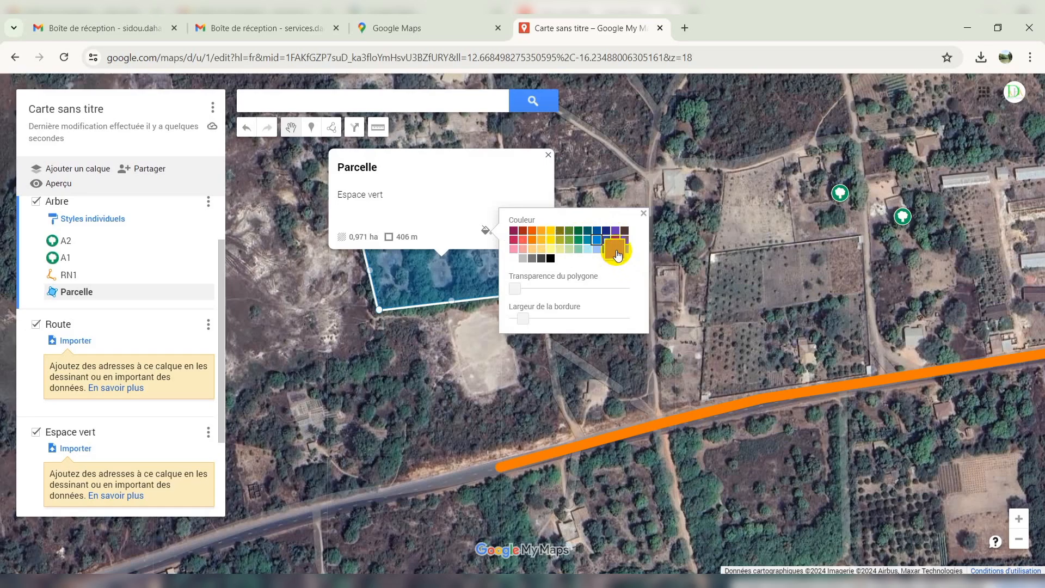
{"action": "left_click", "coordinate": [616, 251]}
{"action": "left_click", "coordinate": [578, 250]}
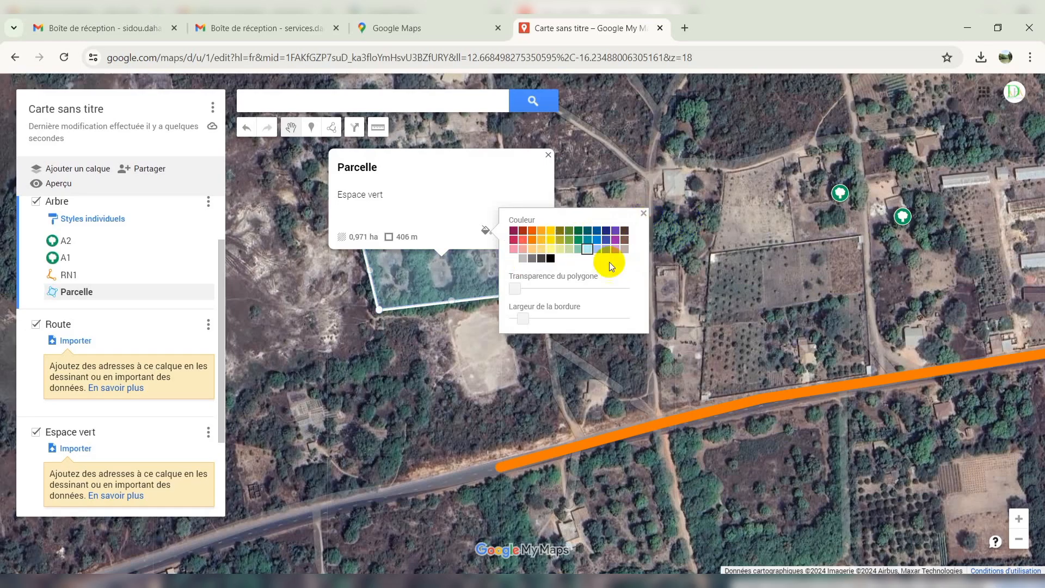
{"action": "left_click_drag", "start_coordinate": [515, 289], "coordinate": [558, 319]}
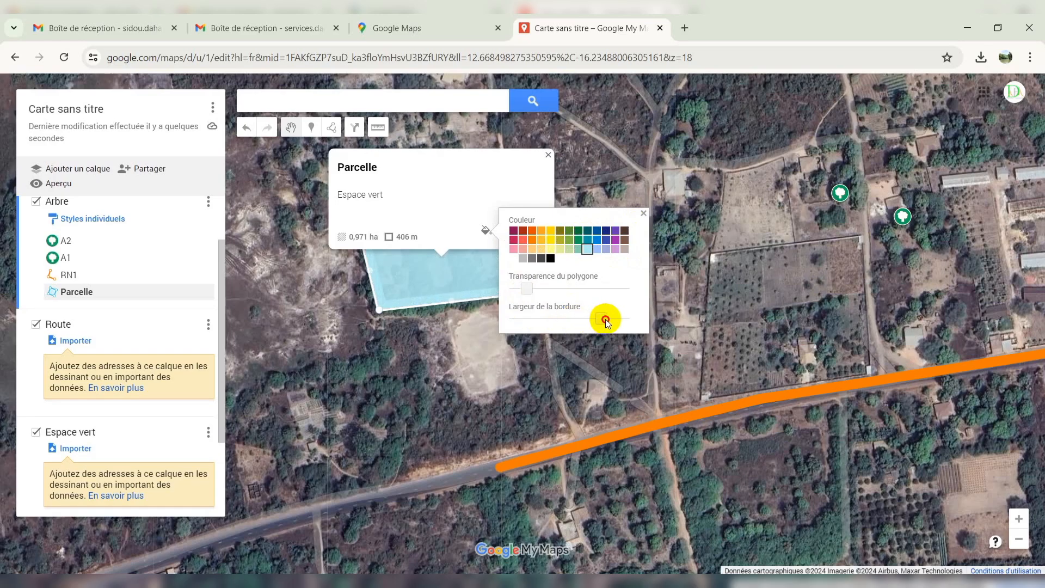
{"action": "left_click_drag", "start_coordinate": [636, 319], "coordinate": [570, 320]}
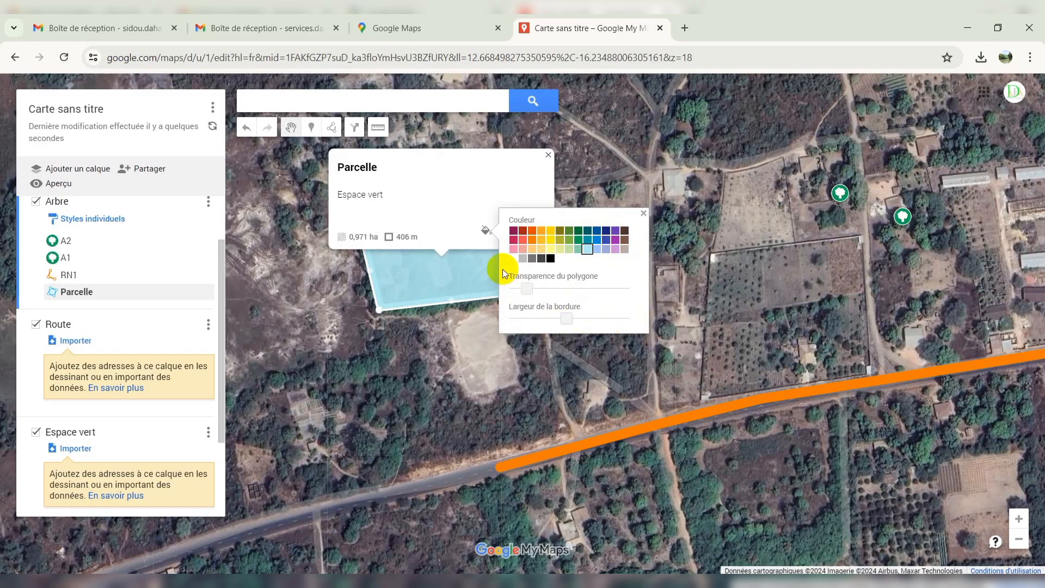
{"action": "left_click_drag", "start_coordinate": [529, 293], "coordinate": [545, 293]}
{"action": "left_click", "coordinate": [664, 291]}
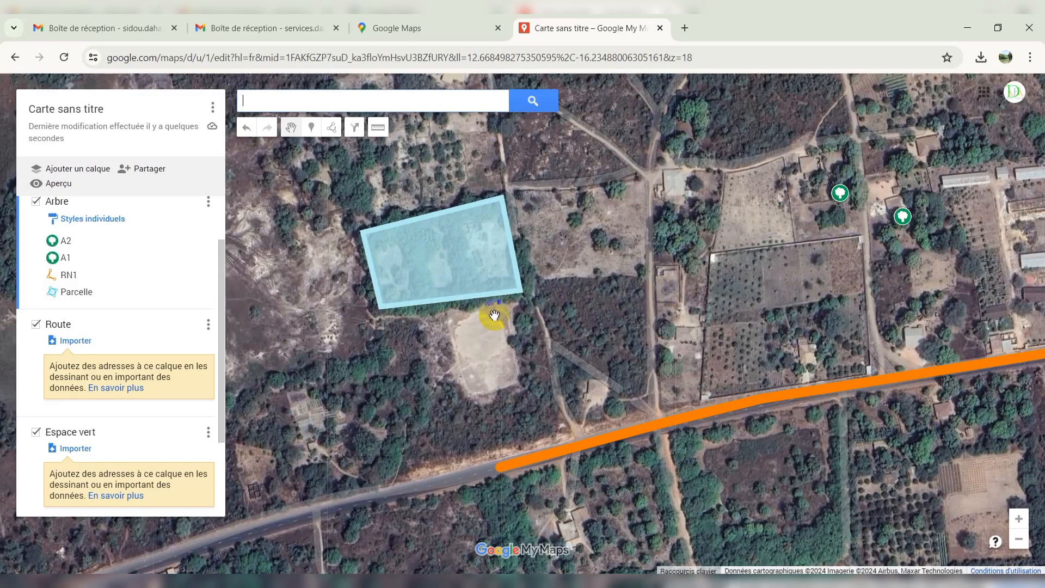
Step: Review the Parcelle polygon, the RN1 line and the tree markers together on the map
{"action": "scroll", "coordinate": [493, 315], "scroll_direction": "down", "scroll_amount": 3}
{"action": "scroll", "coordinate": [496, 311], "scroll_direction": "up", "scroll_amount": 1}
{"action": "scroll", "coordinate": [498, 309], "scroll_direction": "up", "scroll_amount": 1}
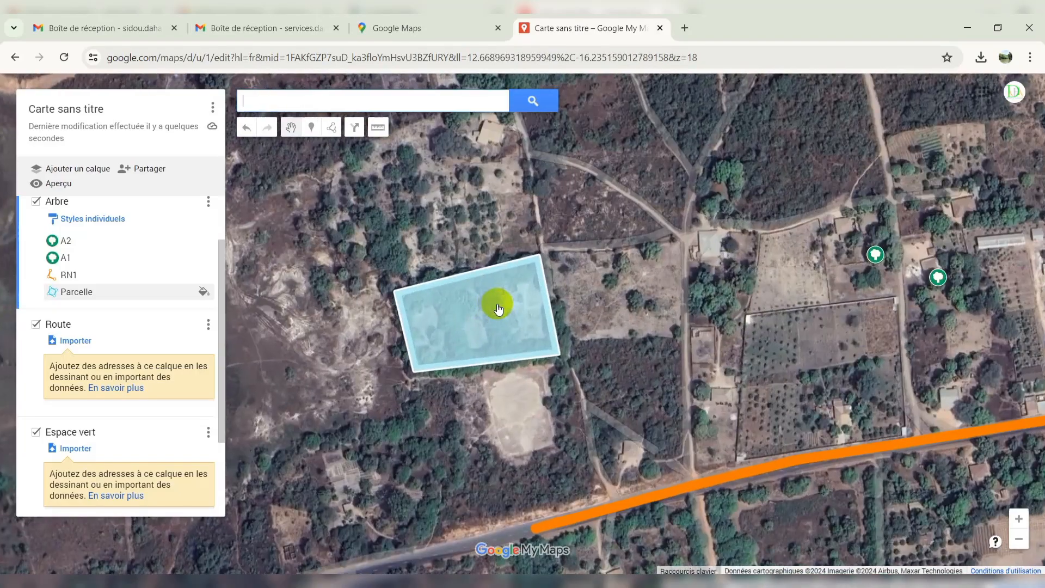
{"action": "left_click_drag", "start_coordinate": [725, 352], "coordinate": [596, 304]}
{"action": "scroll", "coordinate": [451, 282], "scroll_direction": "down", "scroll_amount": 1}
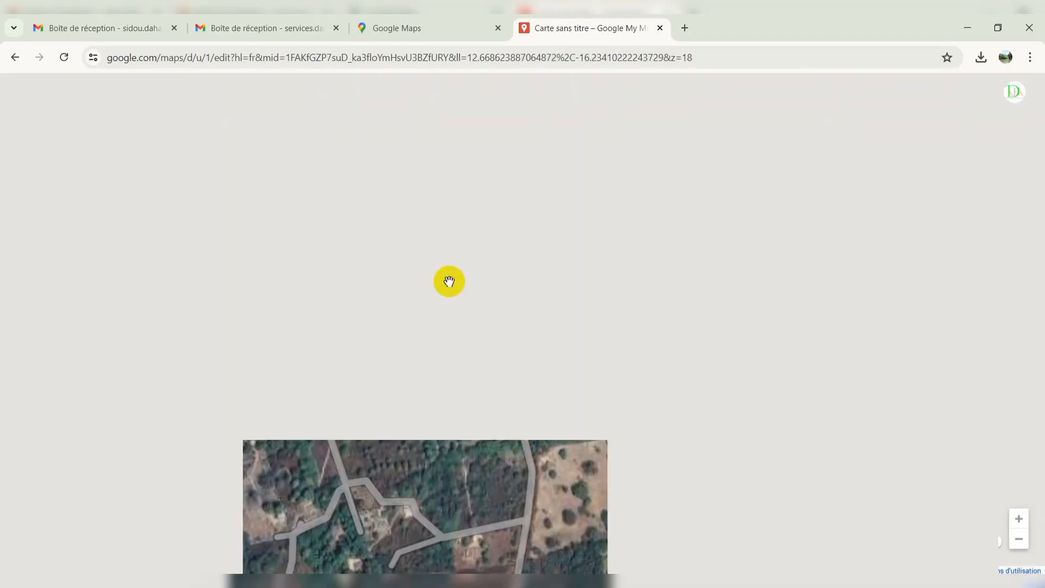
{"action": "left_click", "coordinate": [531, 281]}
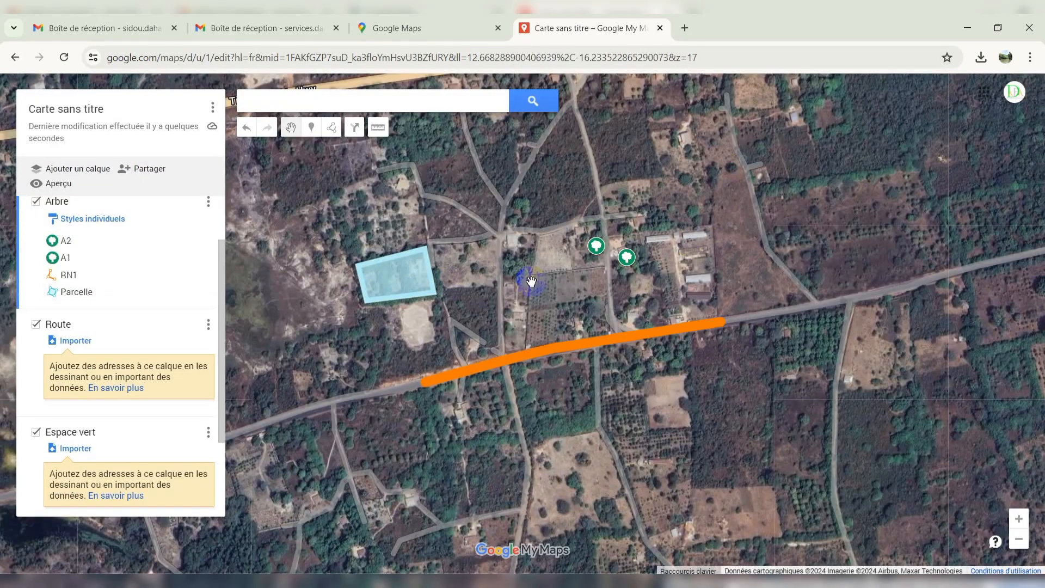
{"action": "double_click", "coordinate": [469, 267]}
{"action": "left_click", "coordinate": [732, 226]}
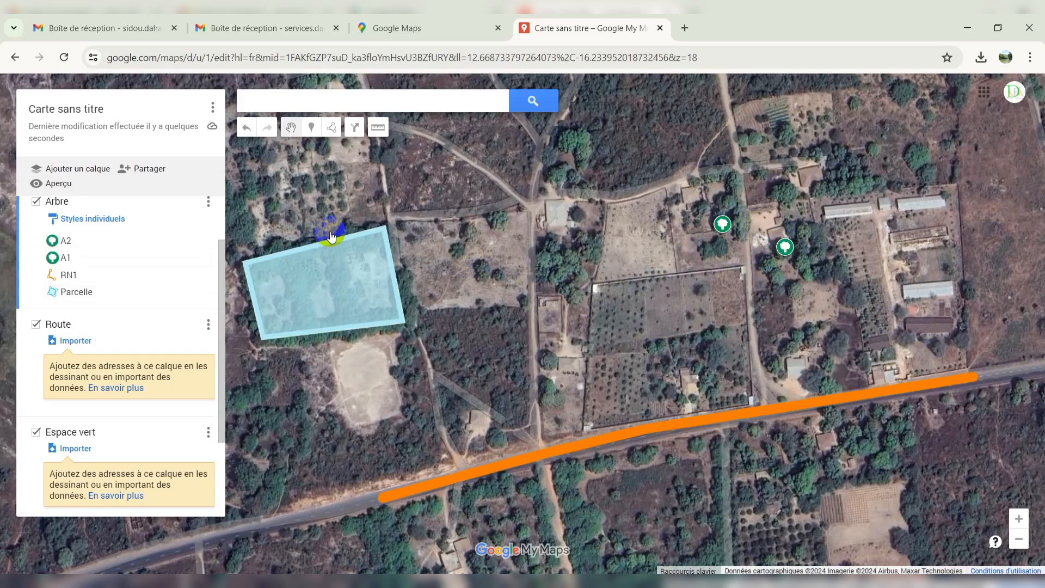
{"action": "left_click", "coordinate": [654, 434]}
{"action": "scroll", "coordinate": [94, 250], "scroll_direction": "up", "scroll_amount": 1}
{"action": "scroll", "coordinate": [70, 273], "scroll_direction": "down", "scroll_amount": 1}
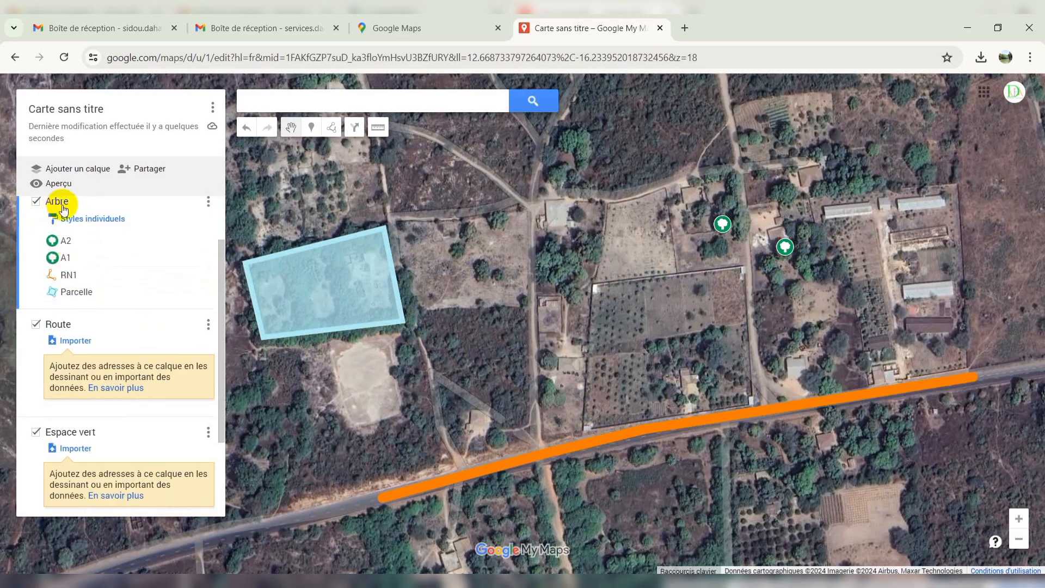
Step: Move the RN1 line from the Arbre layer into the Route layer
{"action": "left_click", "coordinate": [73, 276]}
{"action": "left_click_drag", "start_coordinate": [75, 279], "coordinate": [107, 347]}
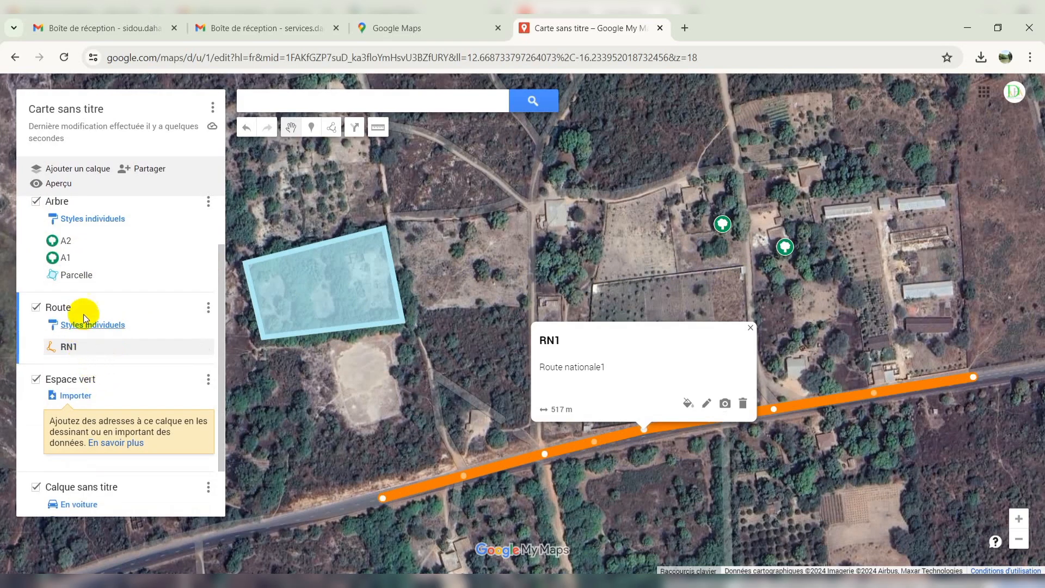
{"action": "scroll", "coordinate": [99, 273], "scroll_direction": "down", "scroll_amount": 2}
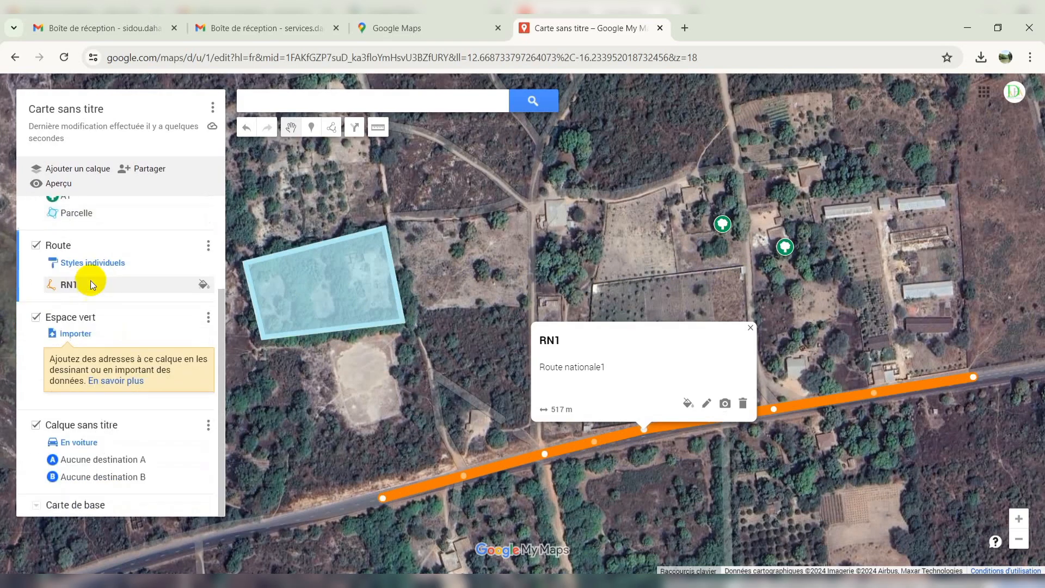
Step: Move the Parcelle polygon from the Arbre layer into the Espace vert layer, and hide the untitled directions layer
{"action": "left_click", "coordinate": [76, 214]}
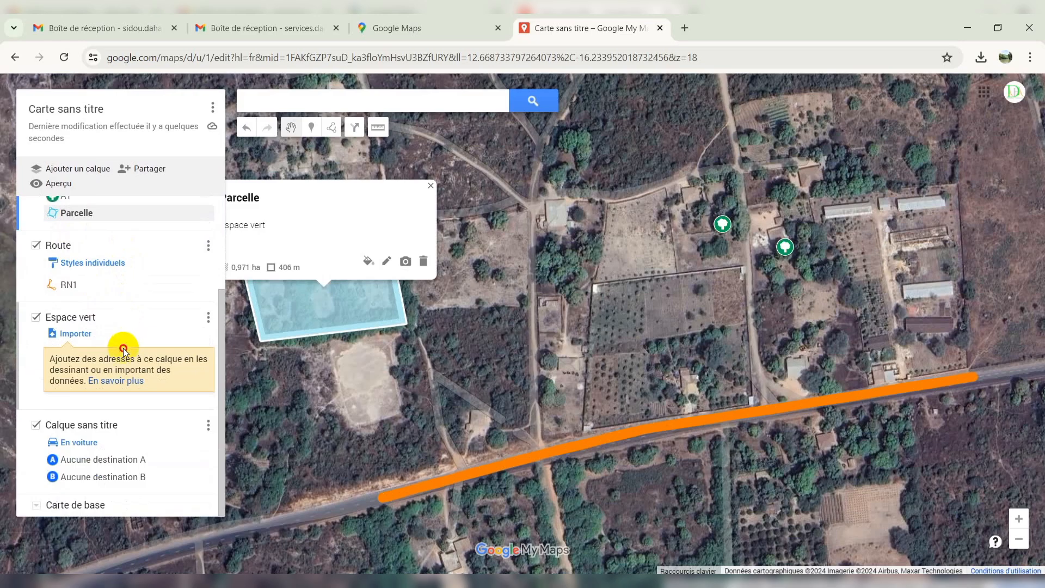
{"action": "scroll", "coordinate": [95, 299], "scroll_direction": "up", "scroll_amount": 1}
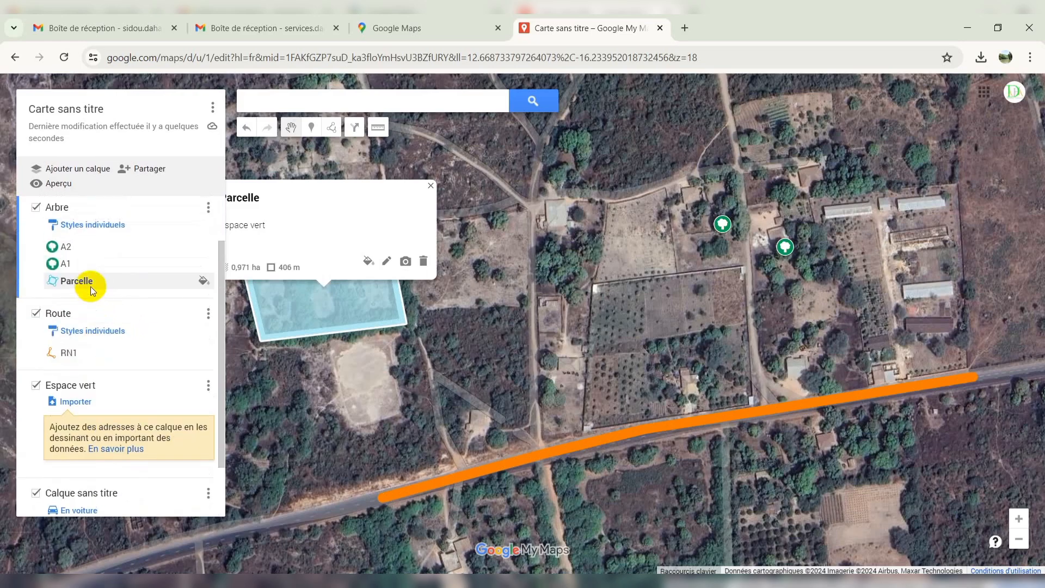
{"action": "left_click_drag", "start_coordinate": [90, 280], "coordinate": [83, 394]}
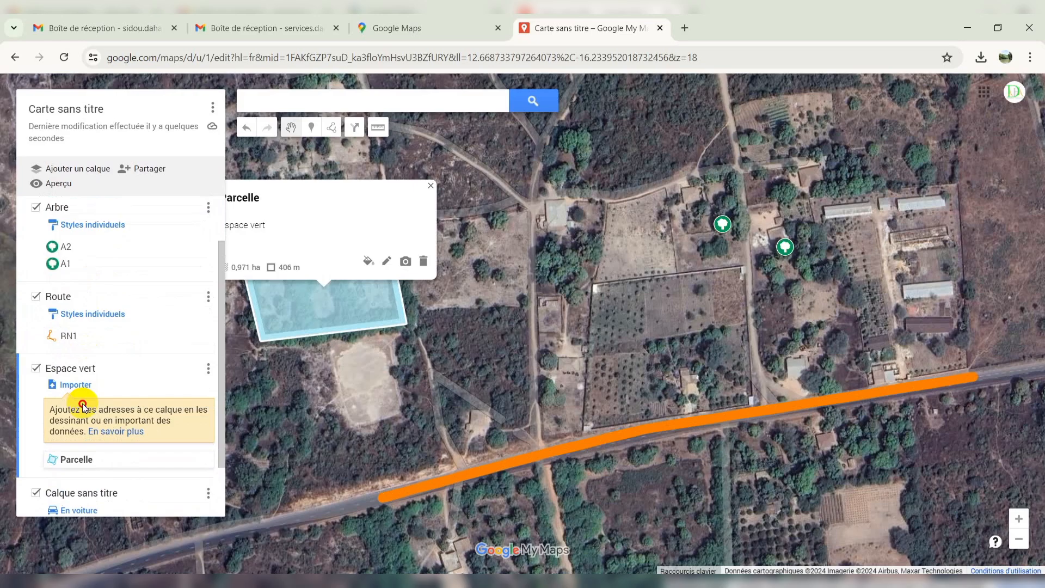
{"action": "left_click_drag", "start_coordinate": [82, 405], "coordinate": [85, 406]}
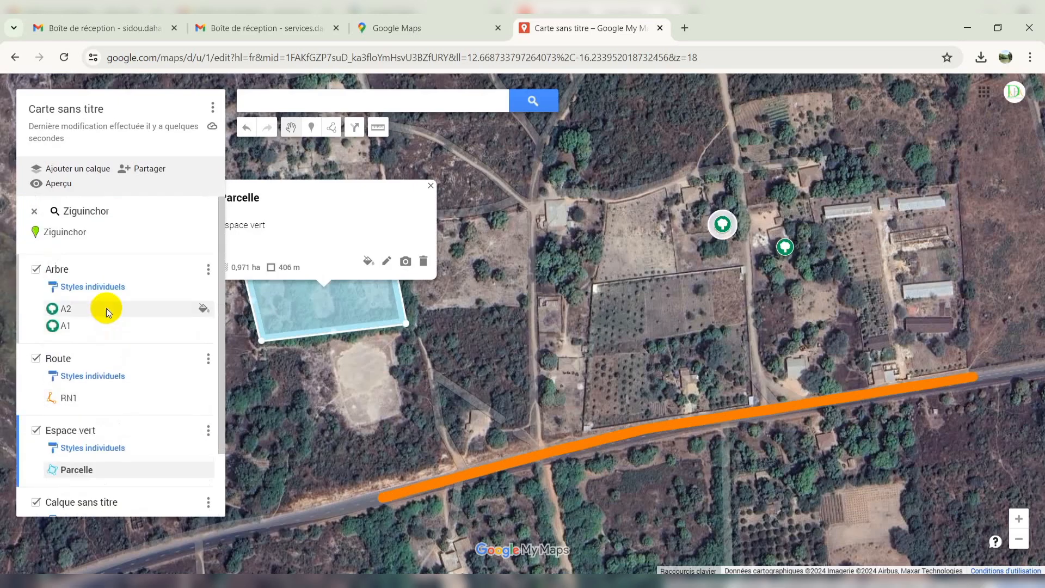
{"action": "scroll", "coordinate": [108, 316], "scroll_direction": "down", "scroll_amount": 2}
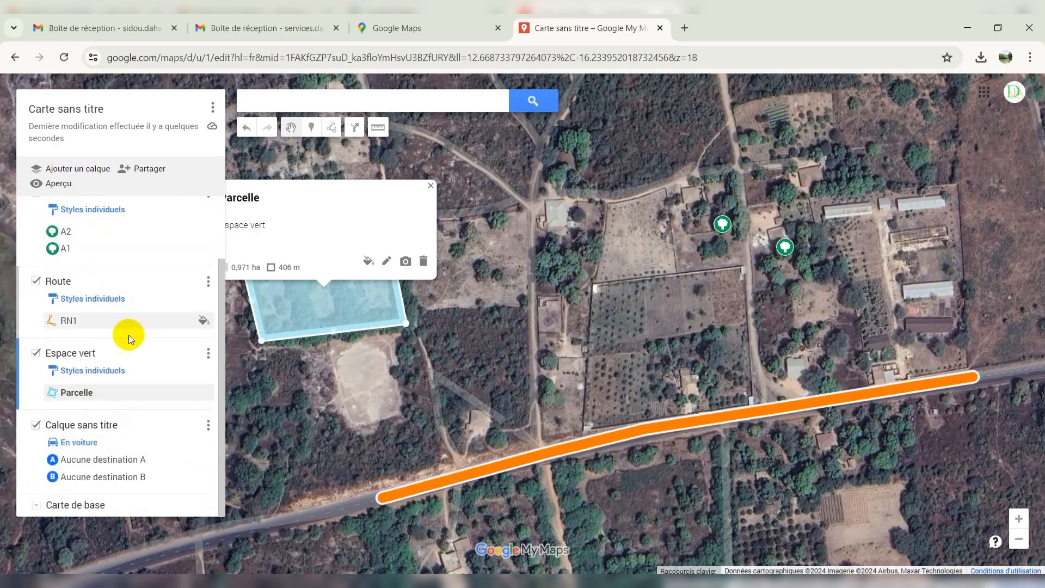
{"action": "left_click", "coordinate": [37, 426]}
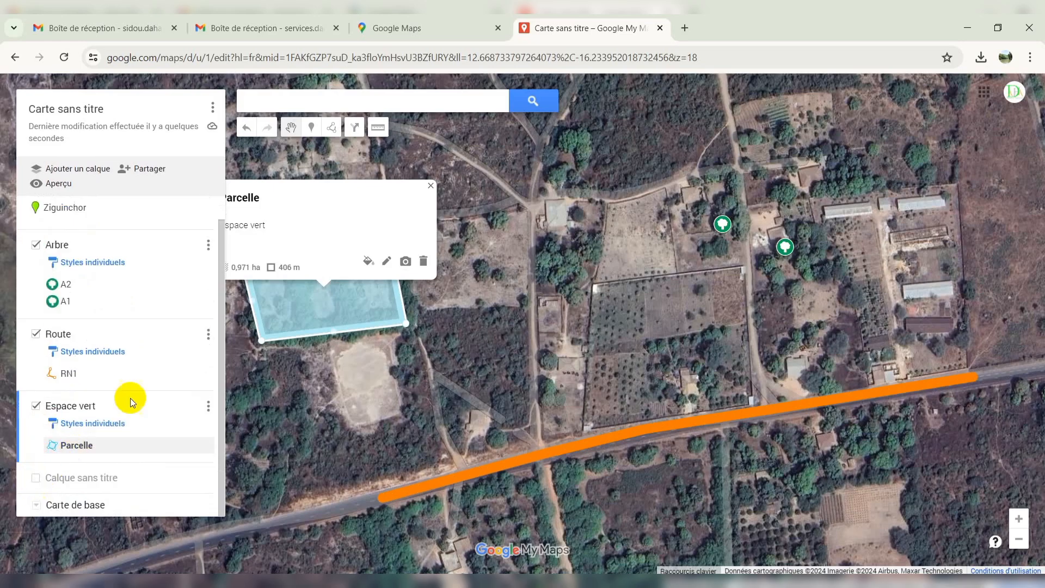
Step: Remove the Ziguinchor search result from the map's layer list
{"action": "scroll", "coordinate": [134, 392], "scroll_direction": "up", "scroll_amount": 1}
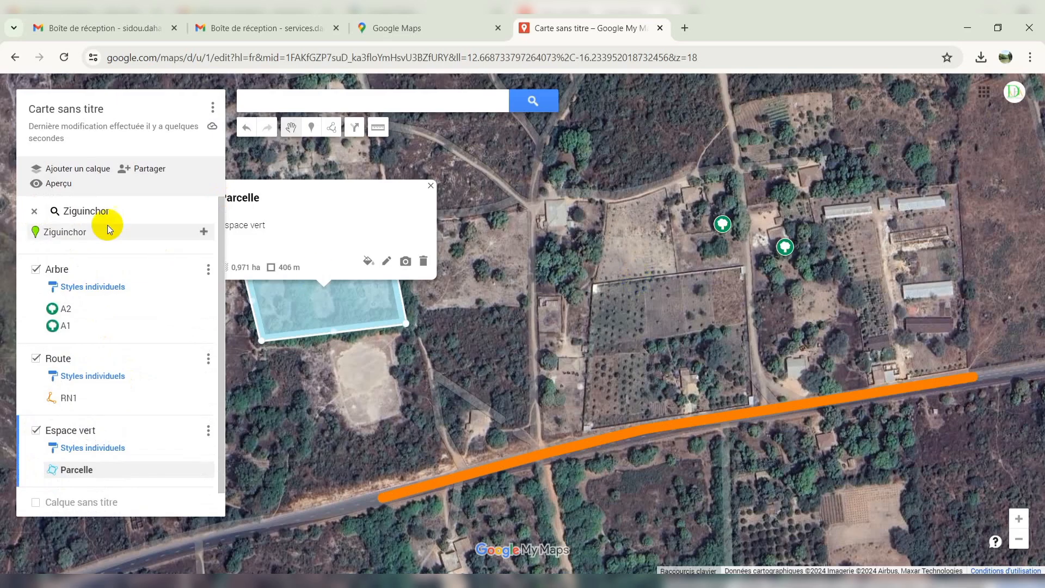
{"action": "left_click", "coordinate": [34, 210]}
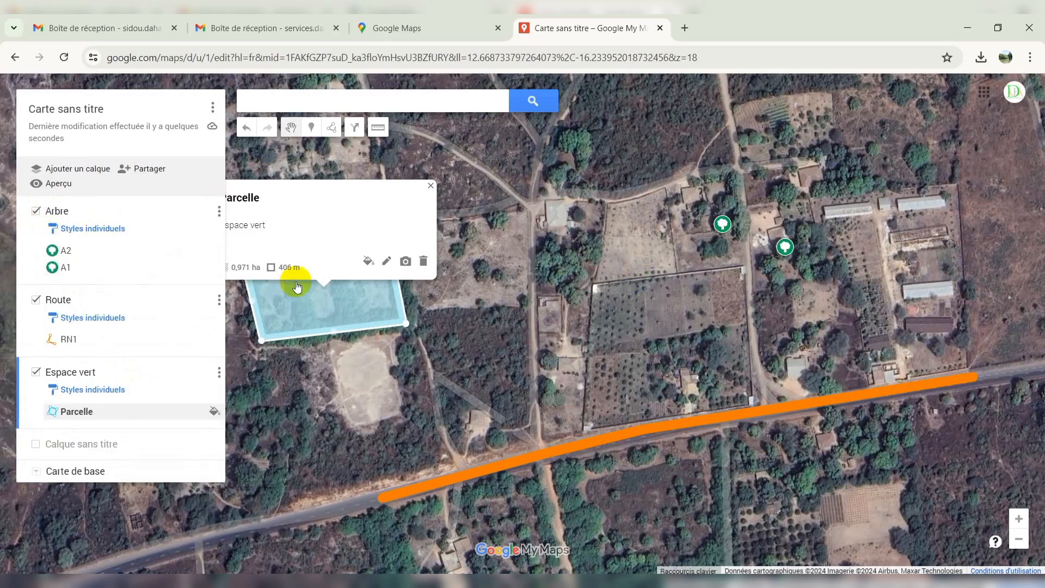
Step: Preview the map in read-only mode, dismiss the notice, check its layers and close the preview
{"action": "scroll", "coordinate": [636, 326], "scroll_direction": "down", "scroll_amount": 1}
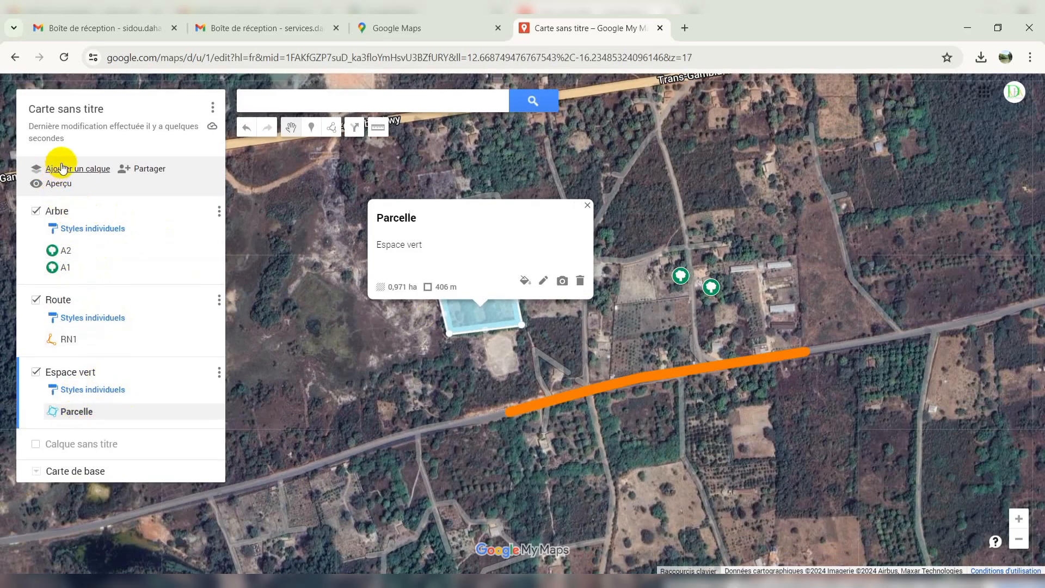
{"action": "left_click", "coordinate": [60, 184]}
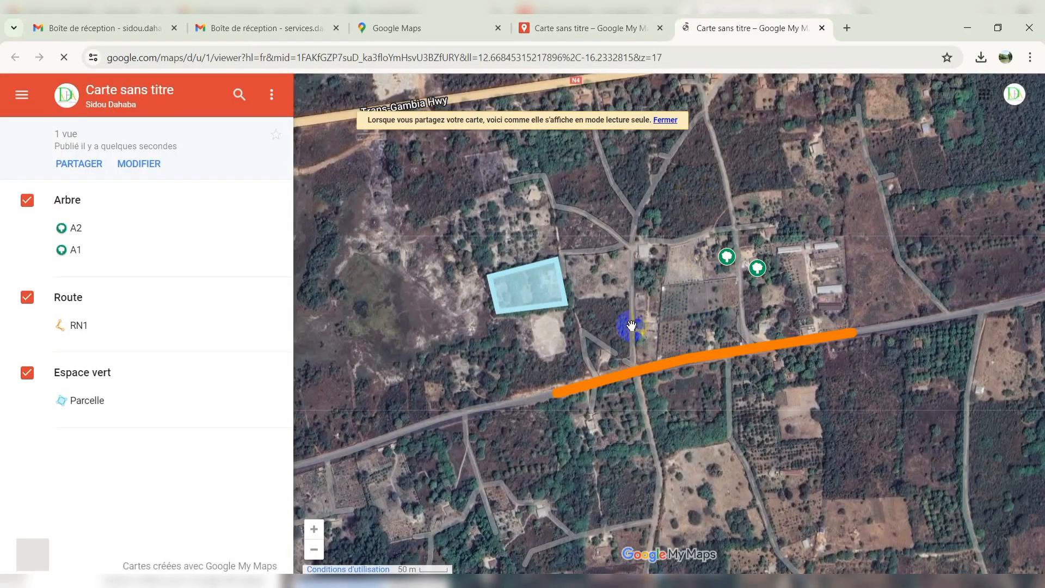
{"action": "left_click", "coordinate": [541, 306]}
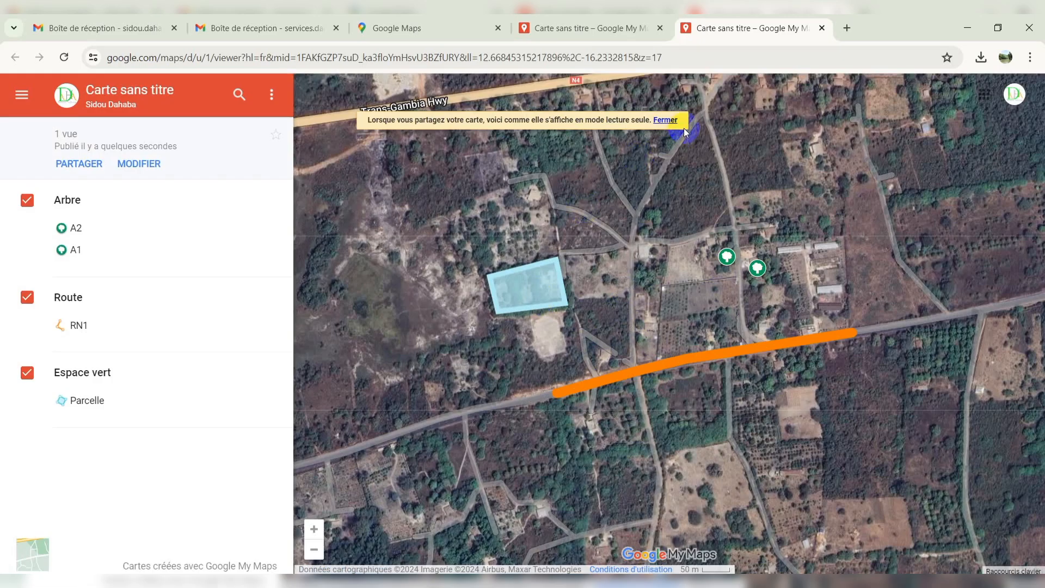
{"action": "left_click", "coordinate": [665, 120]}
{"action": "double_click", "coordinate": [691, 333]}
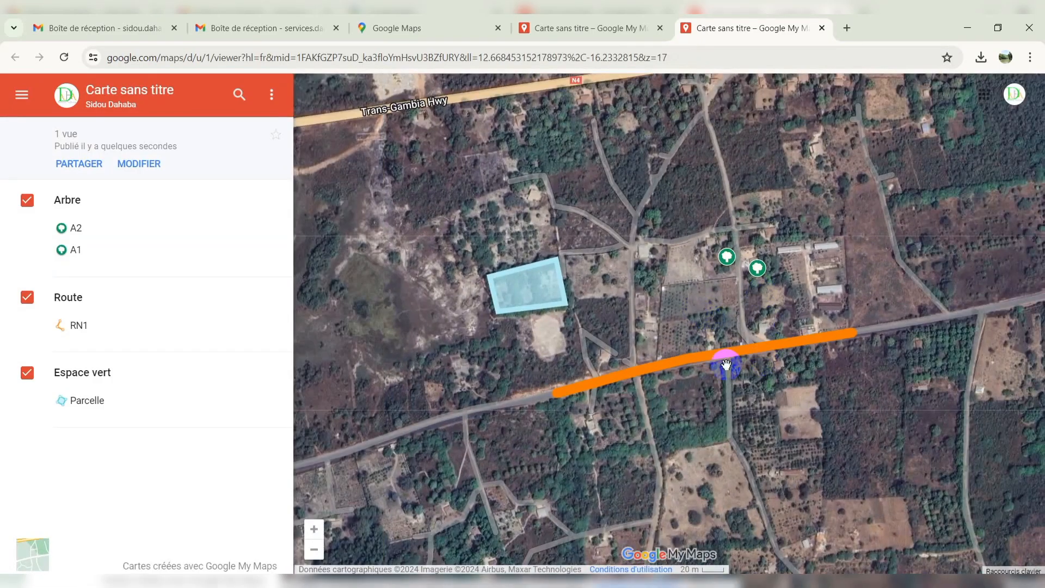
{"action": "left_click", "coordinate": [96, 247]}
{"action": "left_click", "coordinate": [823, 27]}
Step: Close the Parcelle information card in the map editor
{"action": "left_click", "coordinate": [594, 203]}
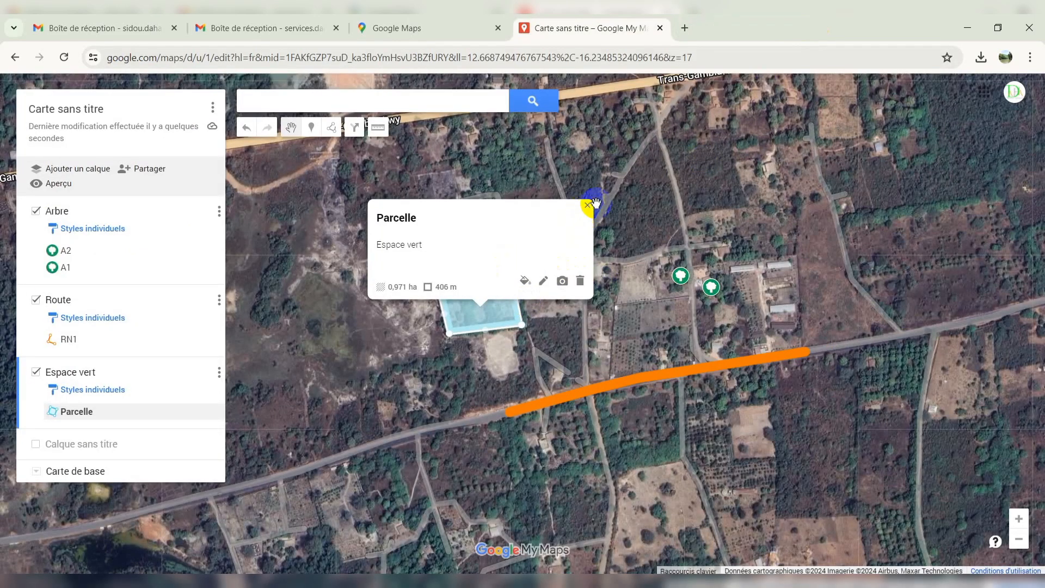
{"action": "left_click", "coordinate": [593, 208]}
{"action": "scroll", "coordinate": [509, 283], "scroll_direction": "down", "scroll_amount": 1}
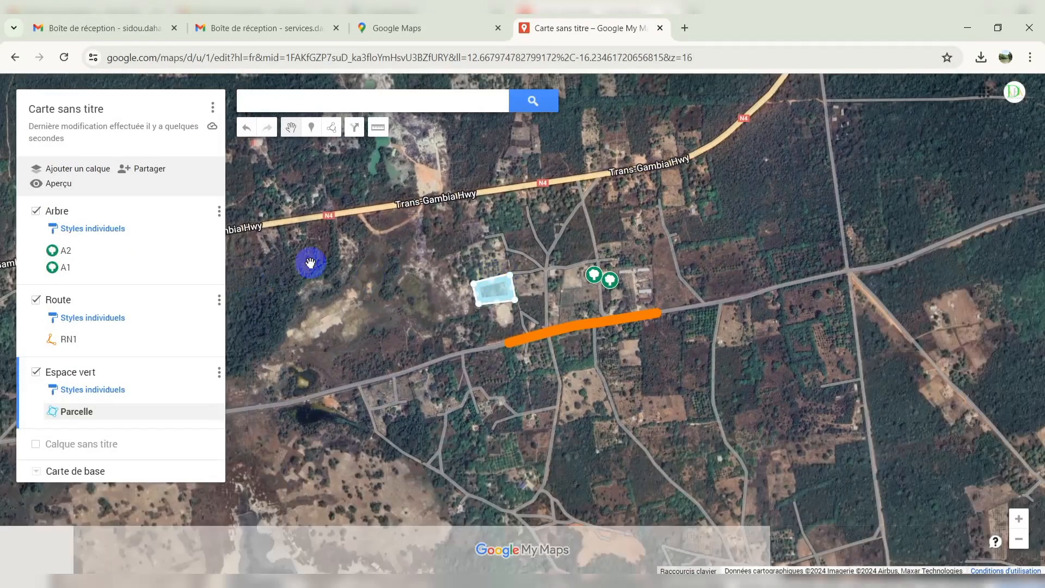
Step: Export the whole map as a KMZ file and dismiss the download list
{"action": "left_click", "coordinate": [213, 107]}
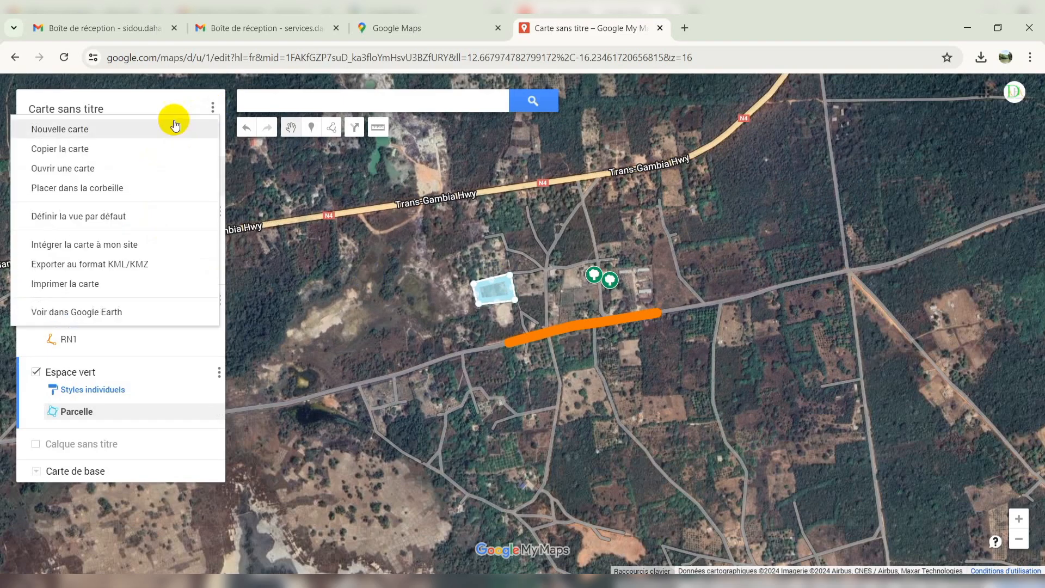
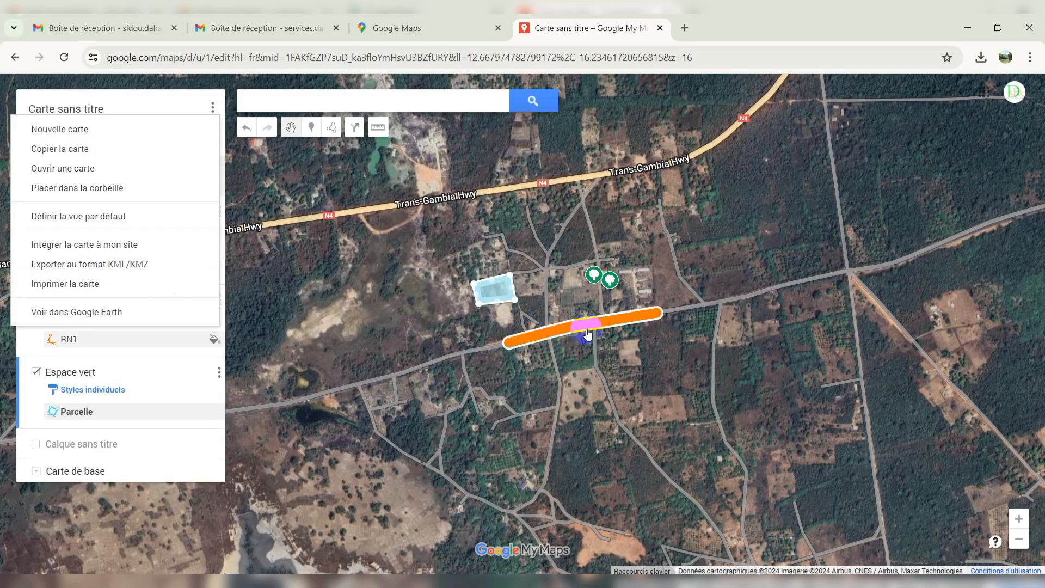
{"action": "left_click", "coordinate": [131, 266]}
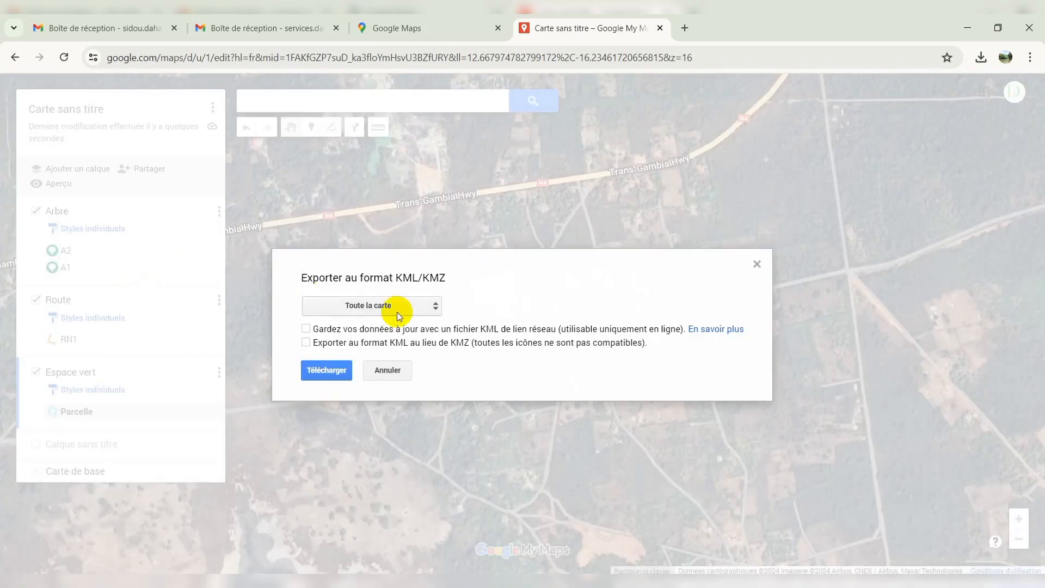
{"action": "left_click", "coordinate": [327, 371]}
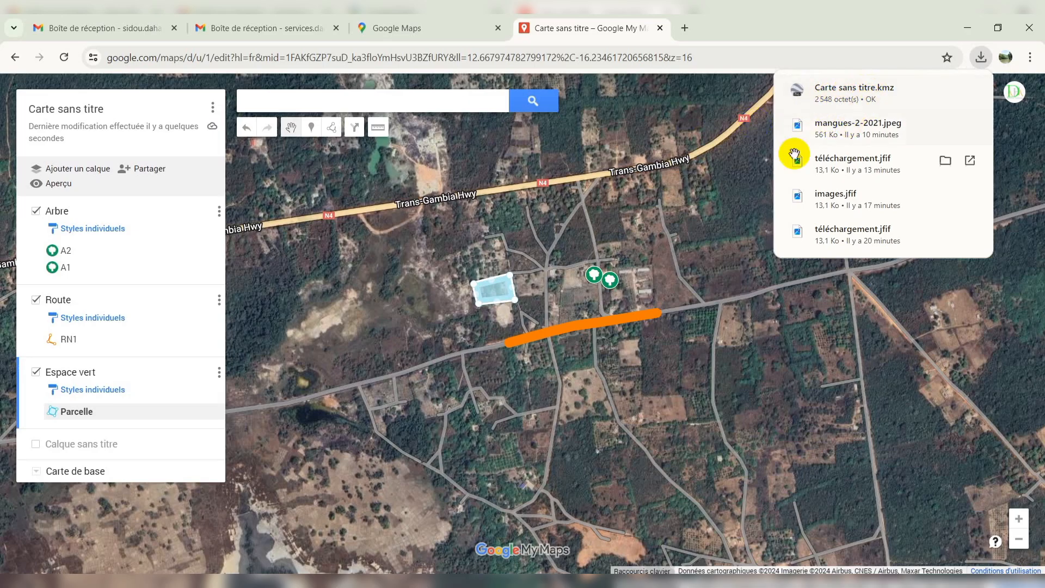
{"action": "left_click", "coordinate": [691, 199]}
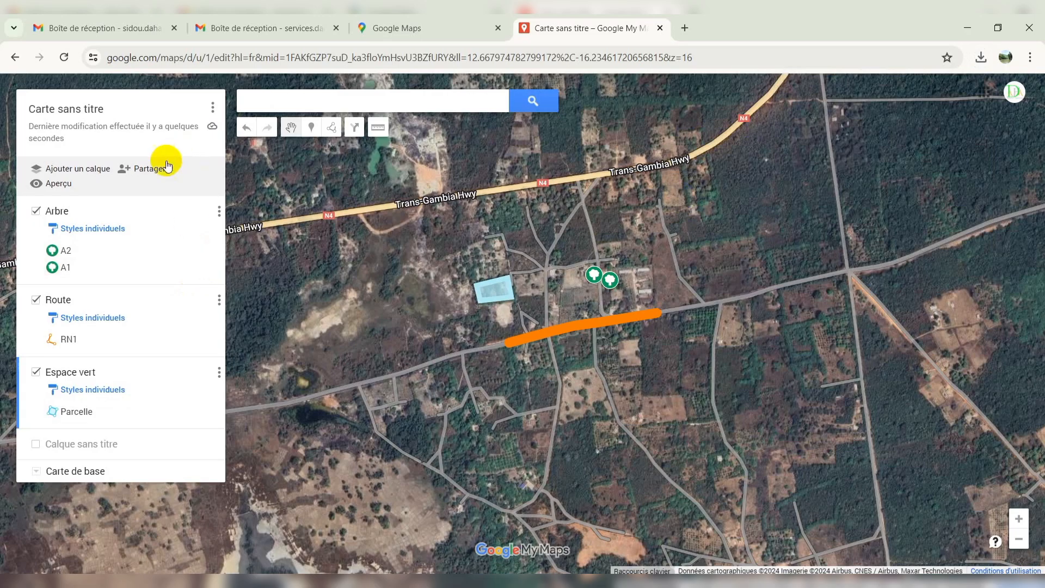
Step: Review which layers can be exported, keep Toute la carte selected and download another KMZ copy
{"action": "left_click", "coordinate": [217, 113]}
{"action": "left_click", "coordinate": [109, 264]}
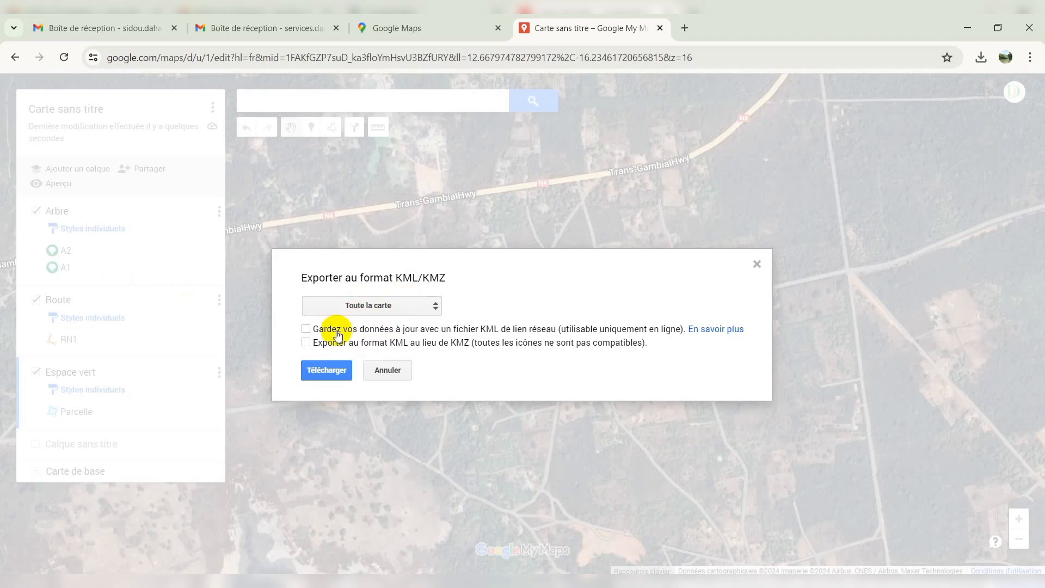
{"action": "left_click", "coordinate": [387, 308]}
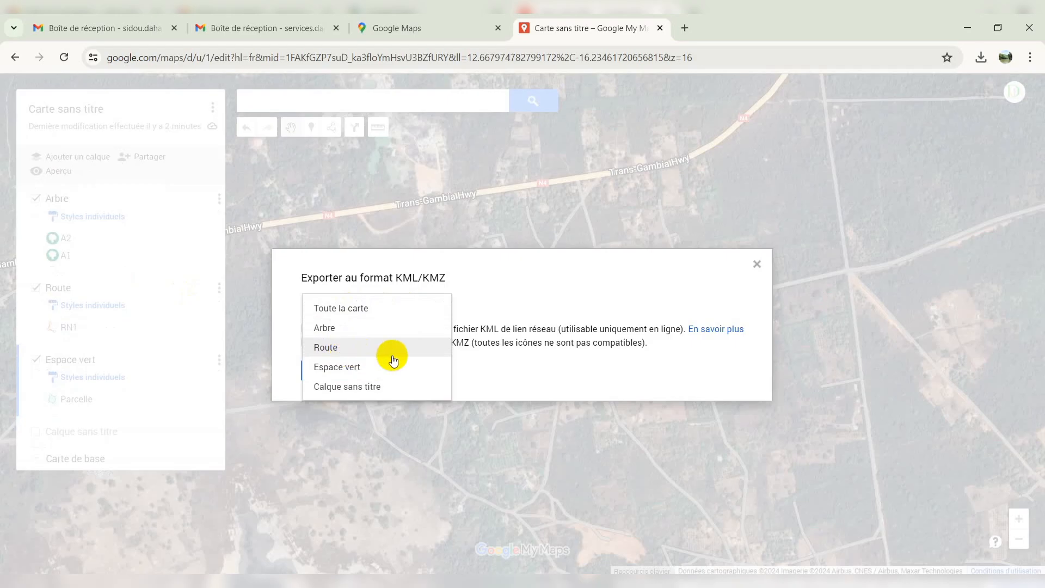
{"action": "left_click", "coordinate": [349, 309]}
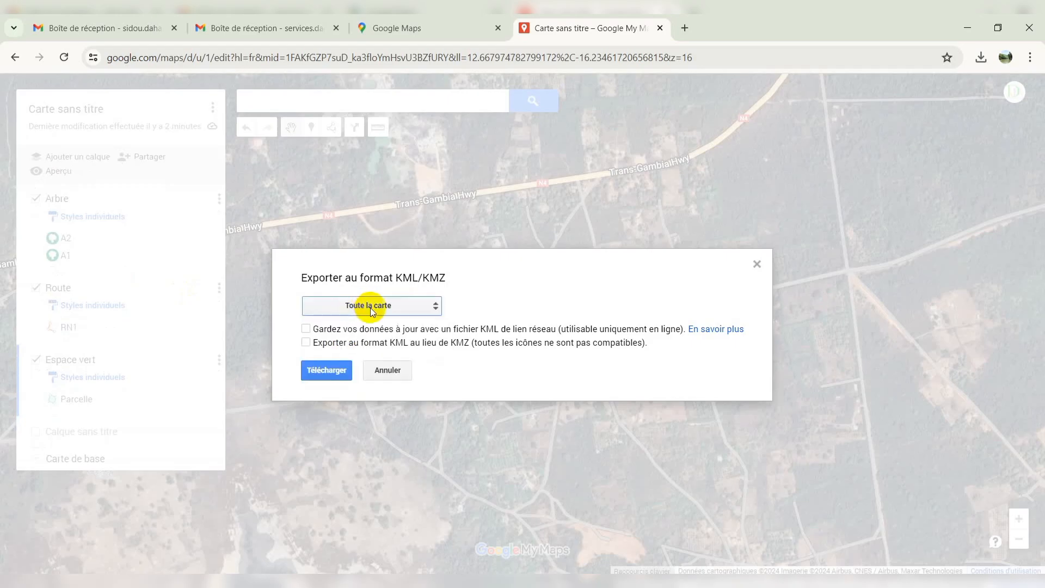
{"action": "left_click", "coordinate": [331, 374]}
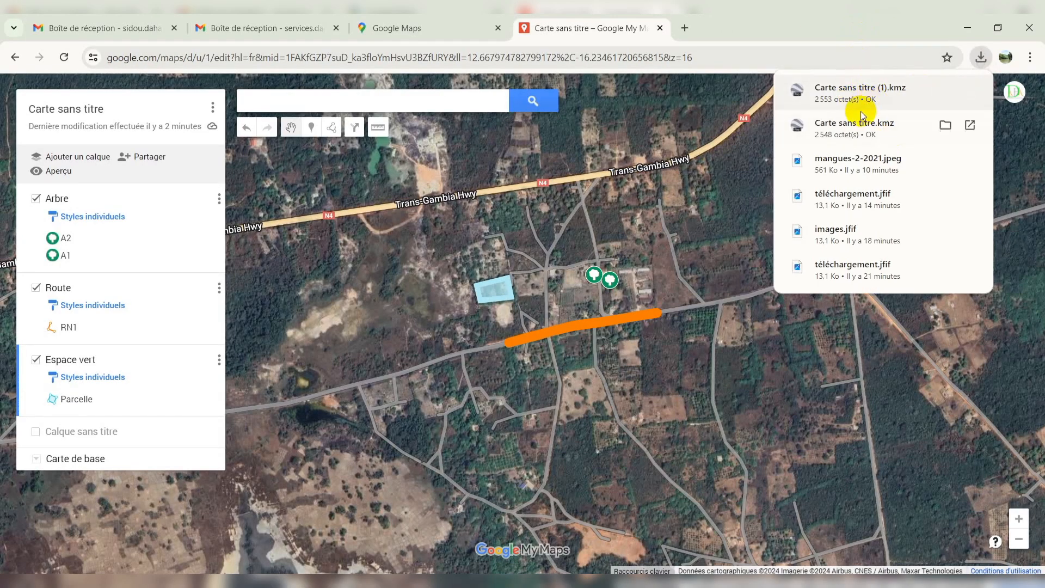
{"action": "left_click", "coordinate": [735, 156]}
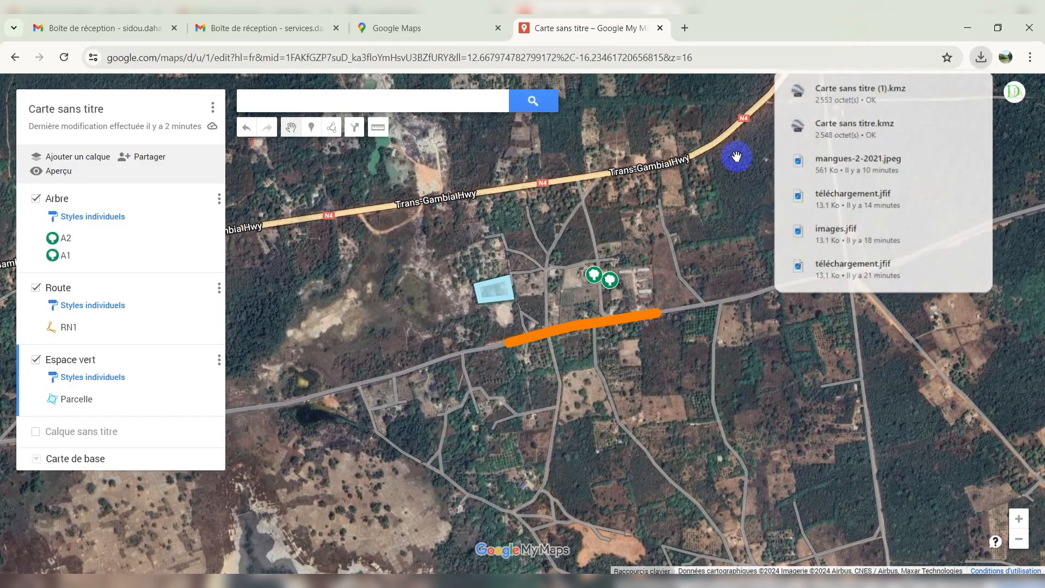
Step: Open the current map in Google Earth
{"action": "left_click", "coordinate": [267, 284]}
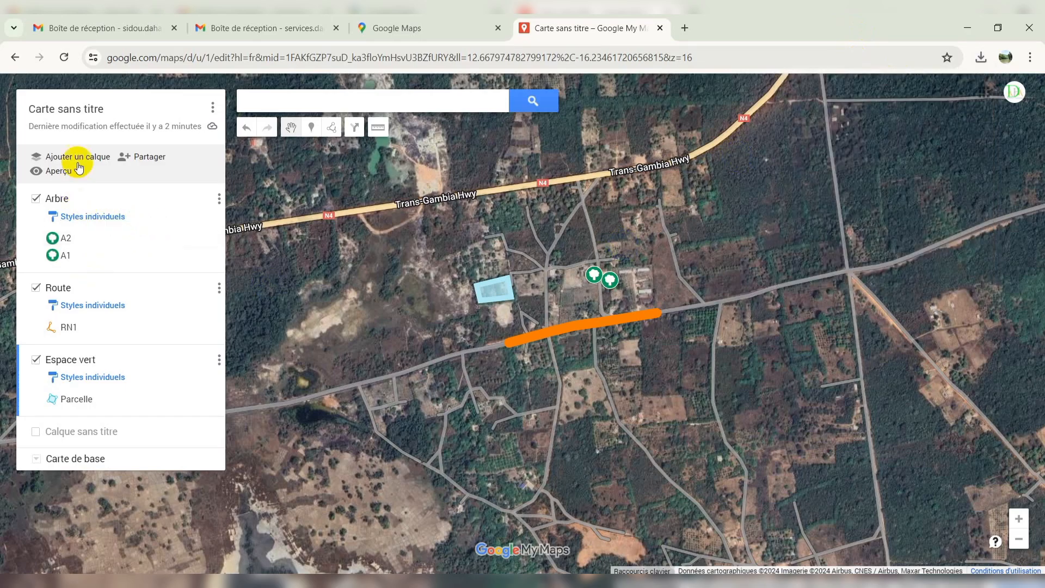
{"action": "left_click", "coordinate": [745, 109]}
{"action": "left_click", "coordinate": [212, 108]}
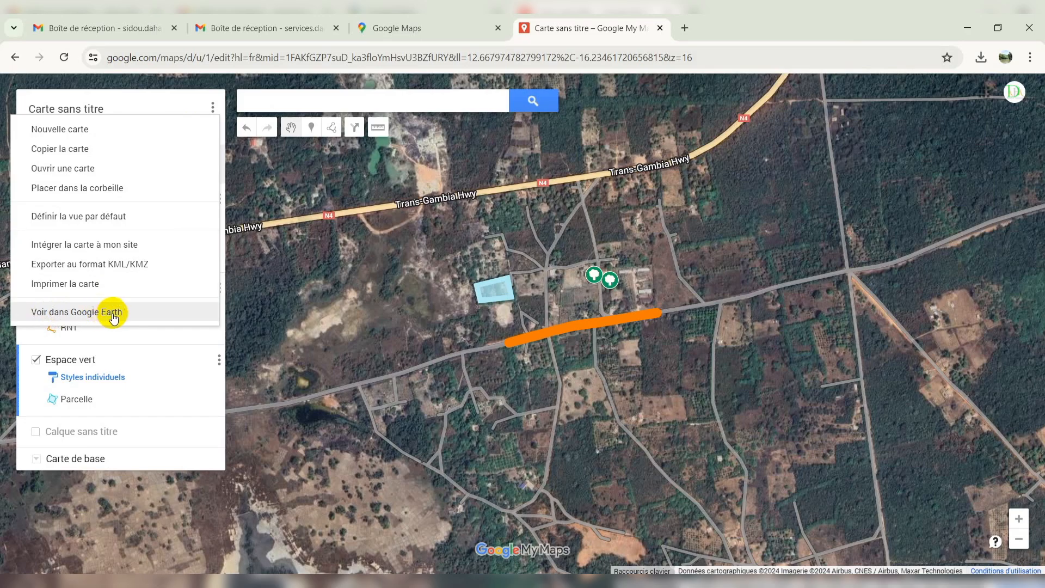
{"action": "left_click", "coordinate": [396, 313]}
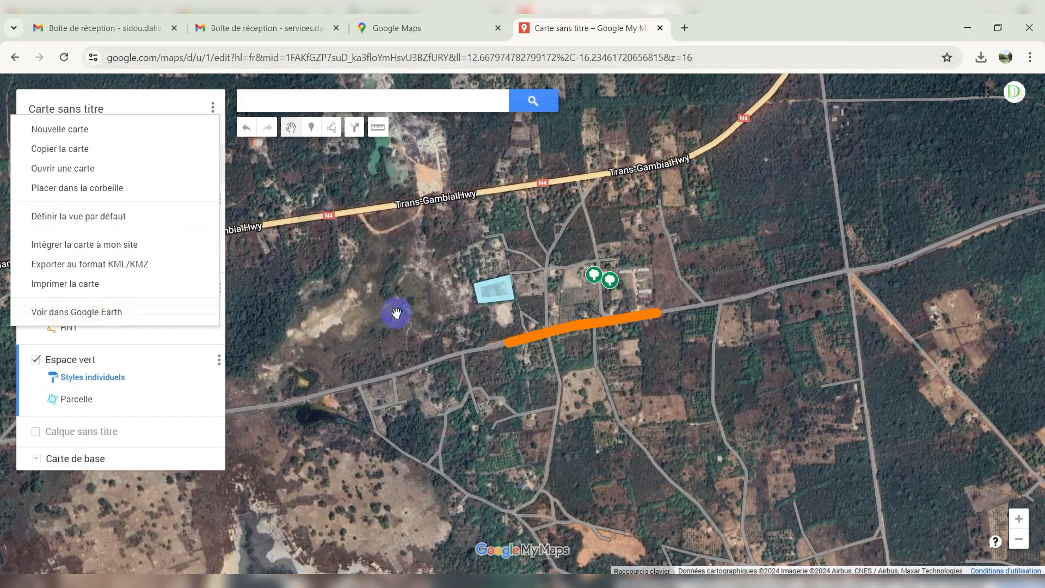
{"action": "left_click", "coordinate": [82, 318]}
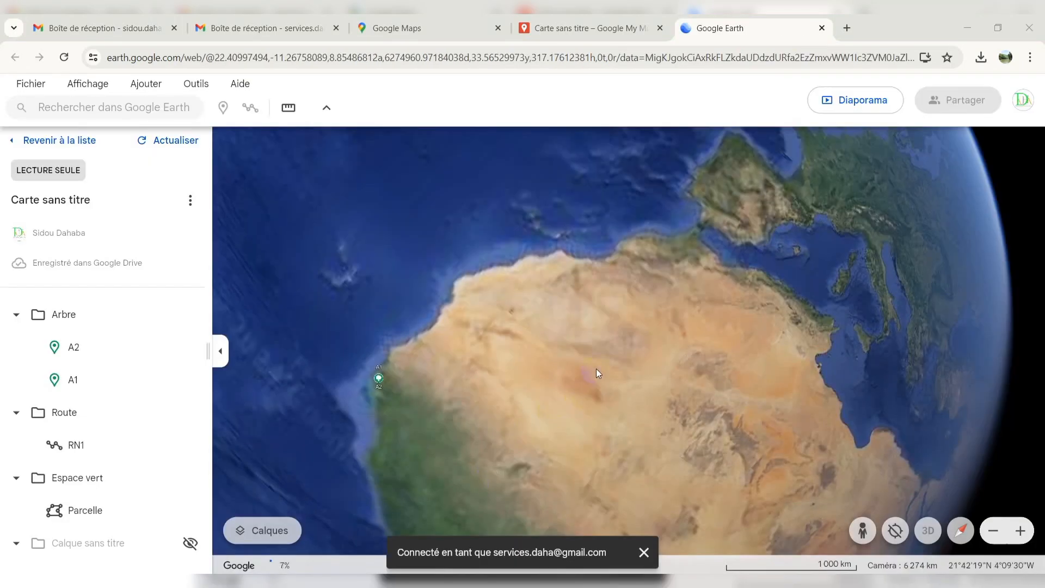
Step: Compare the layers and features shown in Google Earth with the original map in My Maps
{"action": "left_click", "coordinate": [116, 343]}
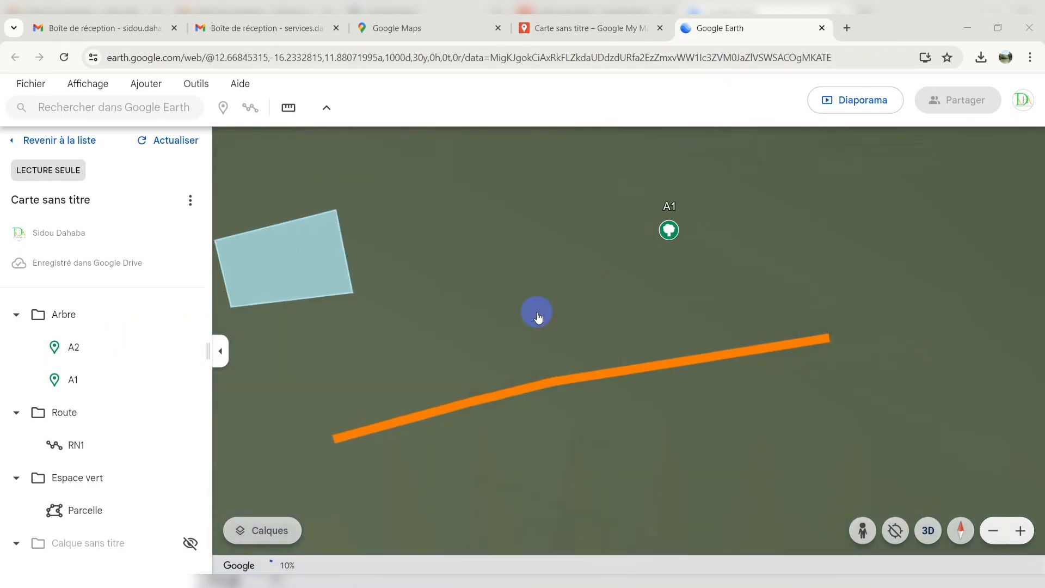
{"action": "scroll", "coordinate": [617, 283], "scroll_direction": "down", "scroll_amount": 2}
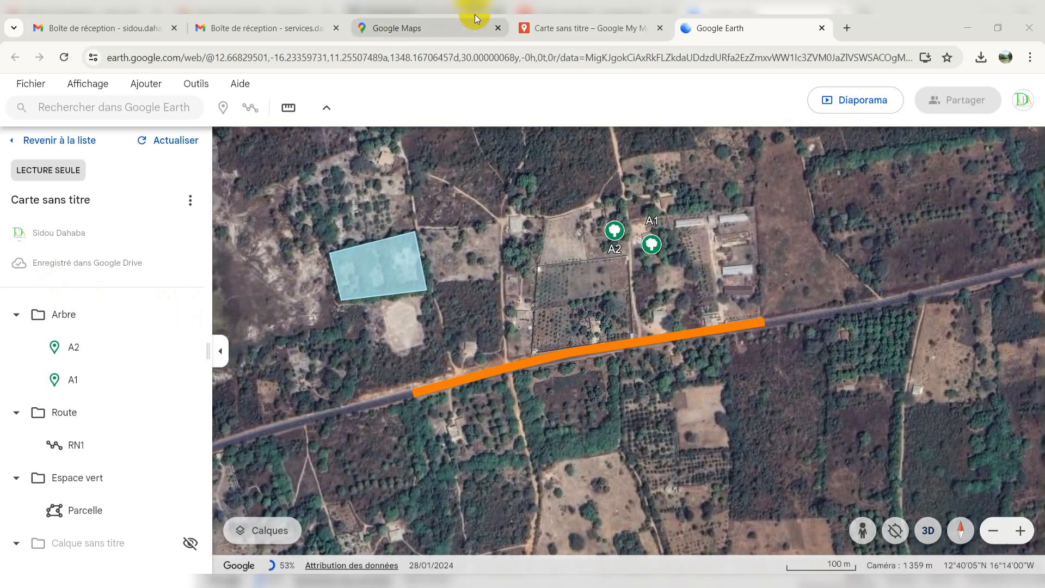
{"action": "left_click", "coordinate": [430, 16]}
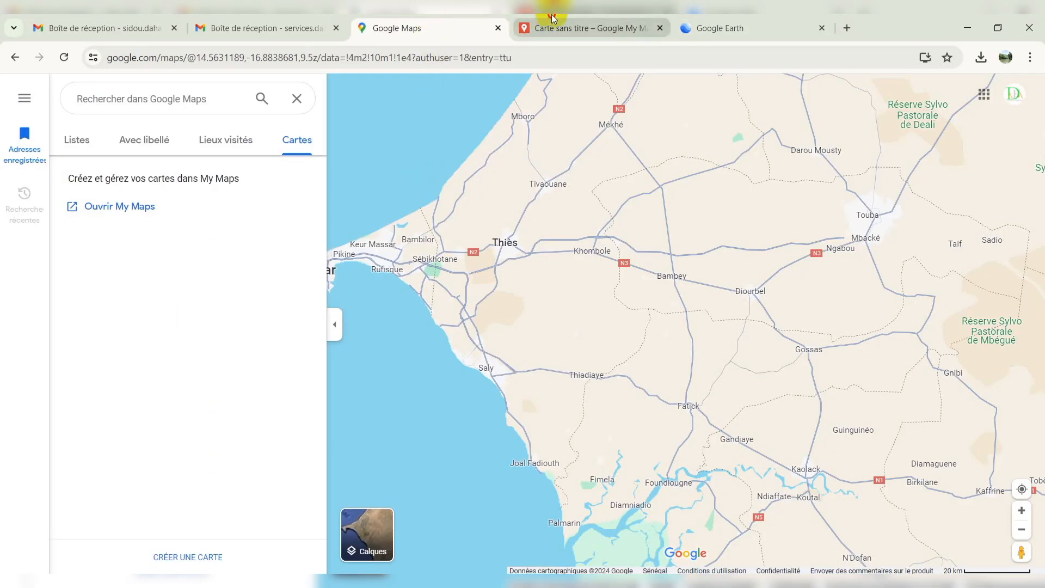
{"action": "left_click", "coordinate": [533, 20]}
{"action": "left_click", "coordinate": [727, 17]}
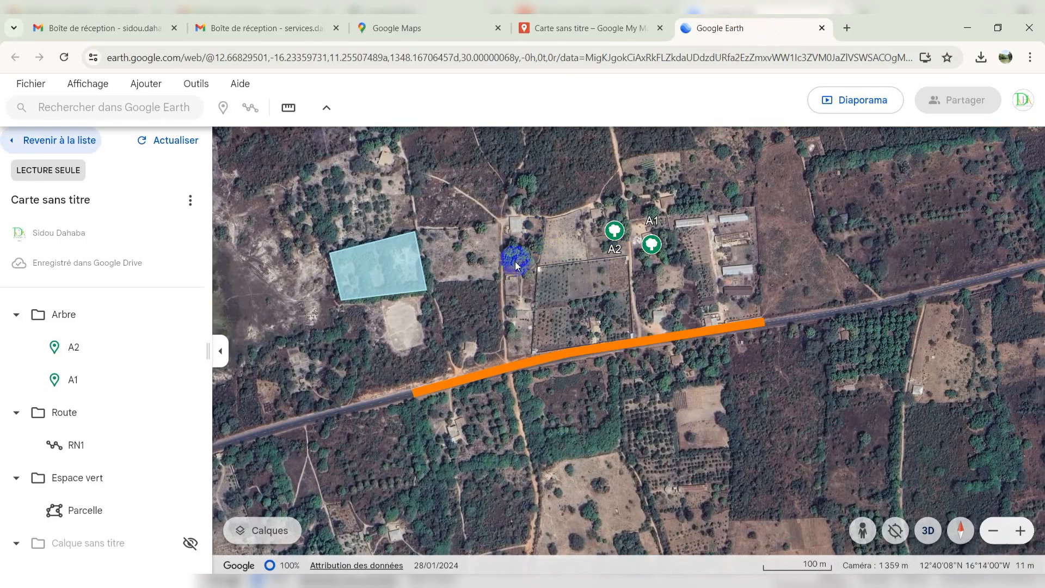
{"action": "left_click", "coordinate": [609, 16]}
{"action": "left_click", "coordinate": [213, 107]}
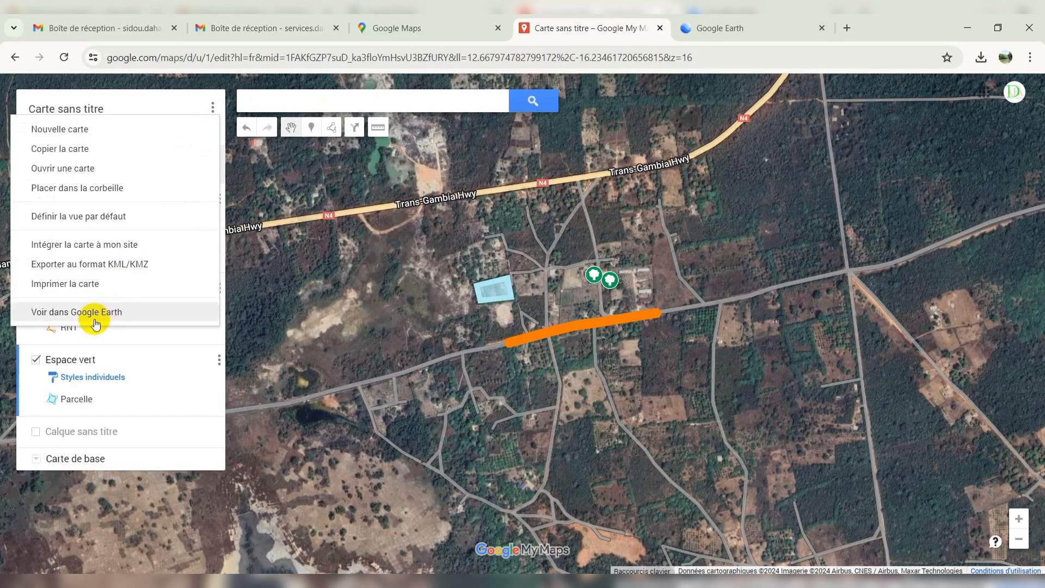
{"action": "left_click", "coordinate": [747, 16]}
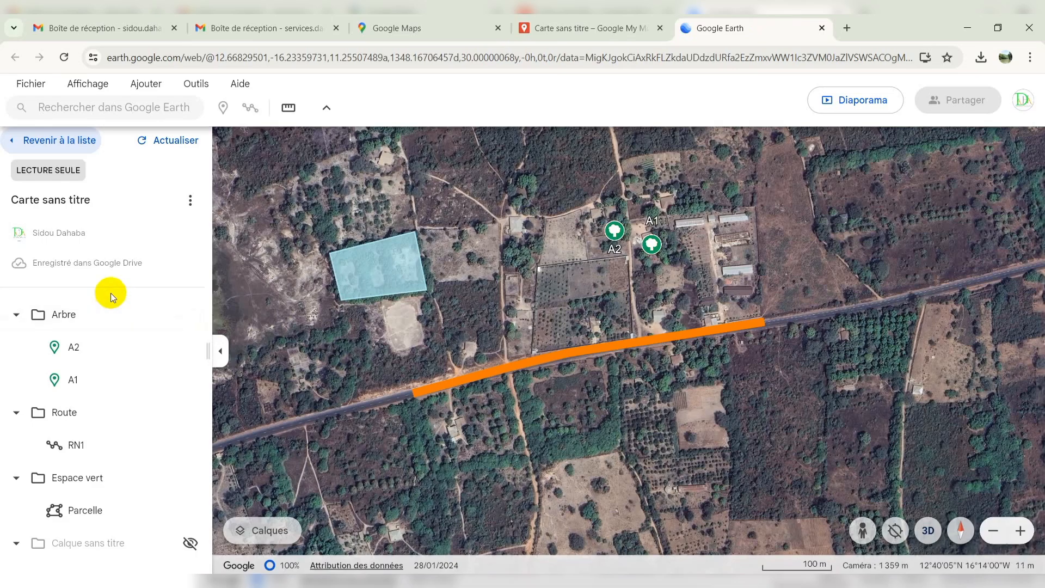
Step: Examine the details of tree markers A2 and A1 and of the Parcelle polygon in Google Earth
{"action": "left_click", "coordinate": [72, 355]}
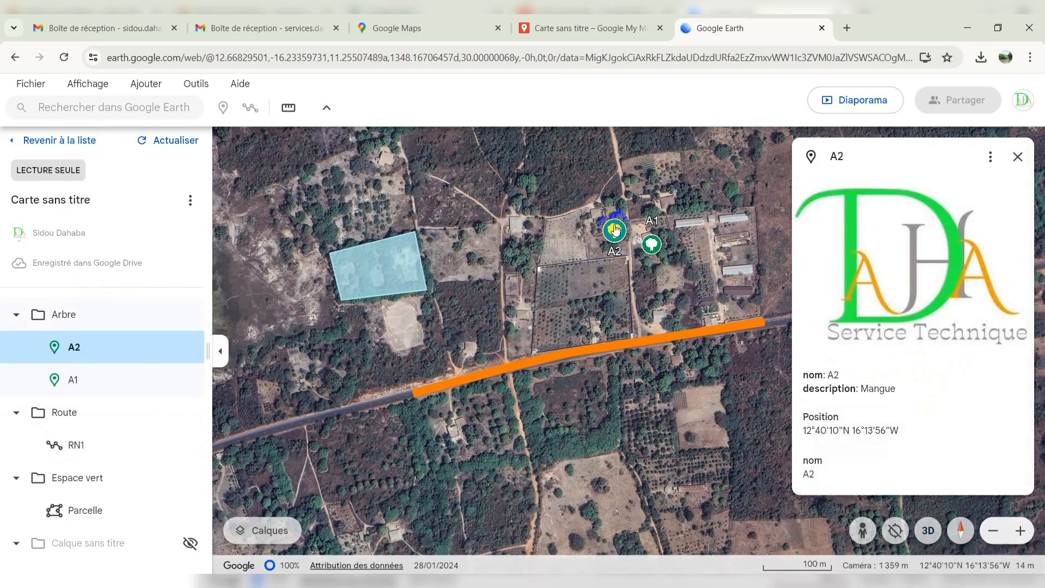
{"action": "left_click", "coordinate": [1017, 157]}
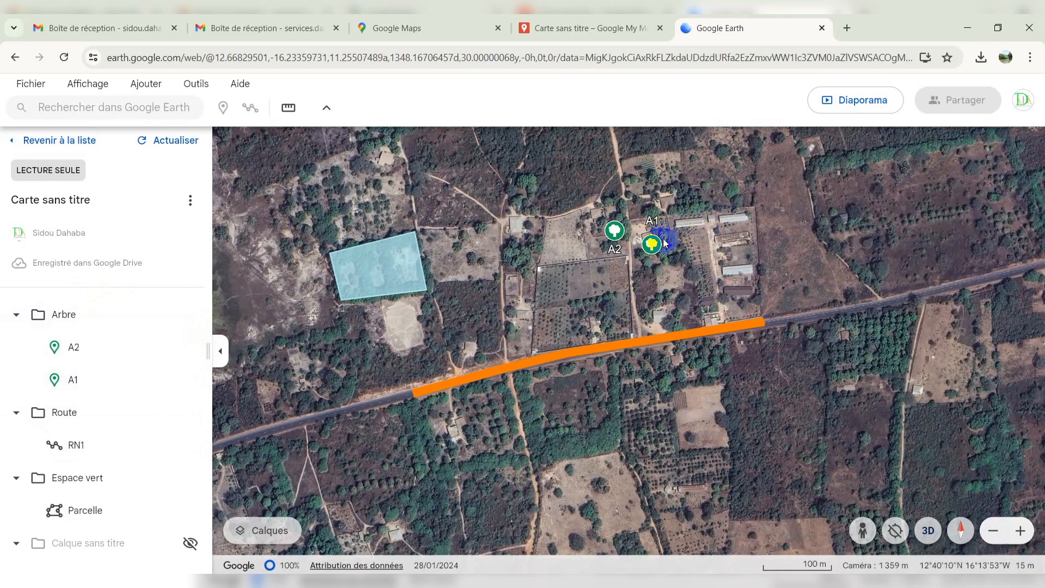
{"action": "left_click", "coordinate": [653, 245]}
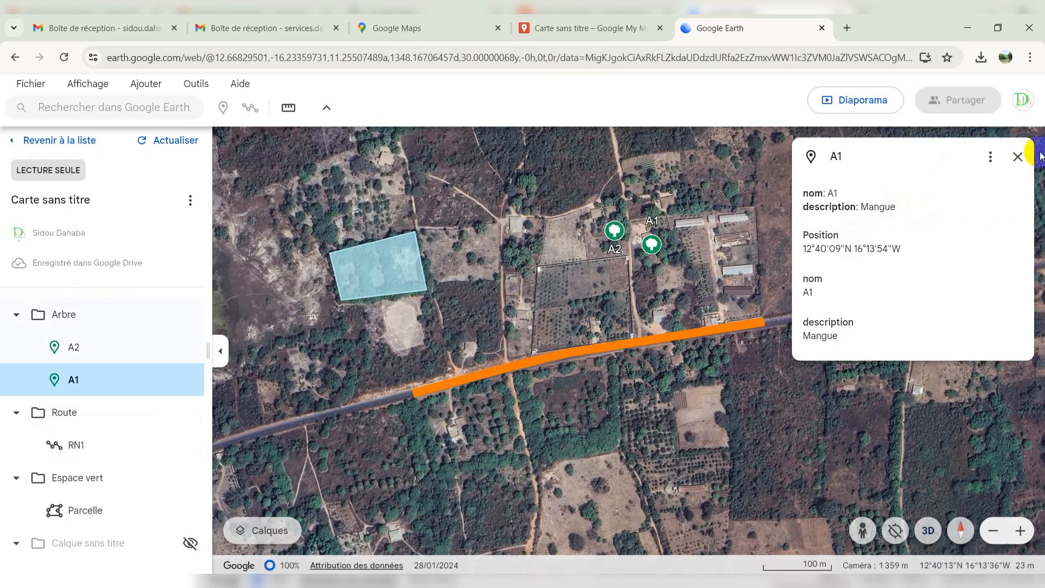
{"action": "left_click", "coordinate": [1017, 157]}
{"action": "left_click", "coordinate": [374, 278]}
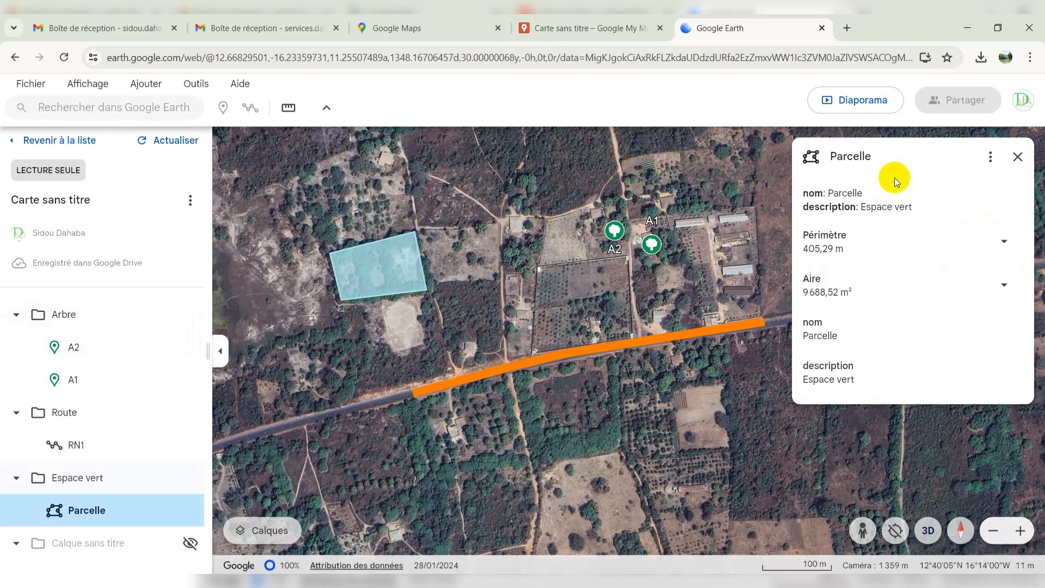
{"action": "left_click", "coordinate": [1018, 157]}
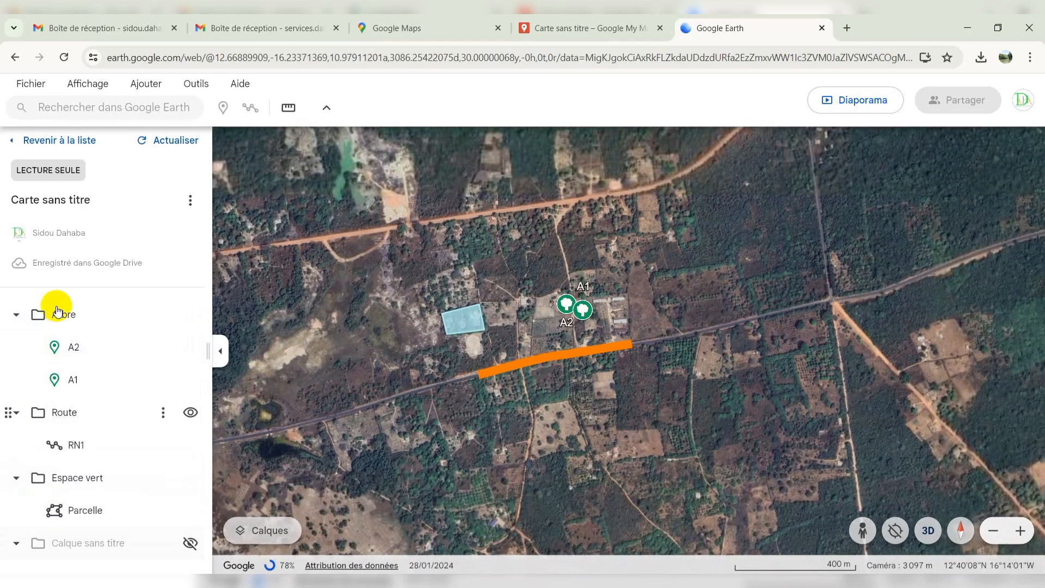
Step: Return to the map in My Maps and start sharing it, with the title Carte and the description Carte dynamique
{"action": "left_click", "coordinate": [599, 22]}
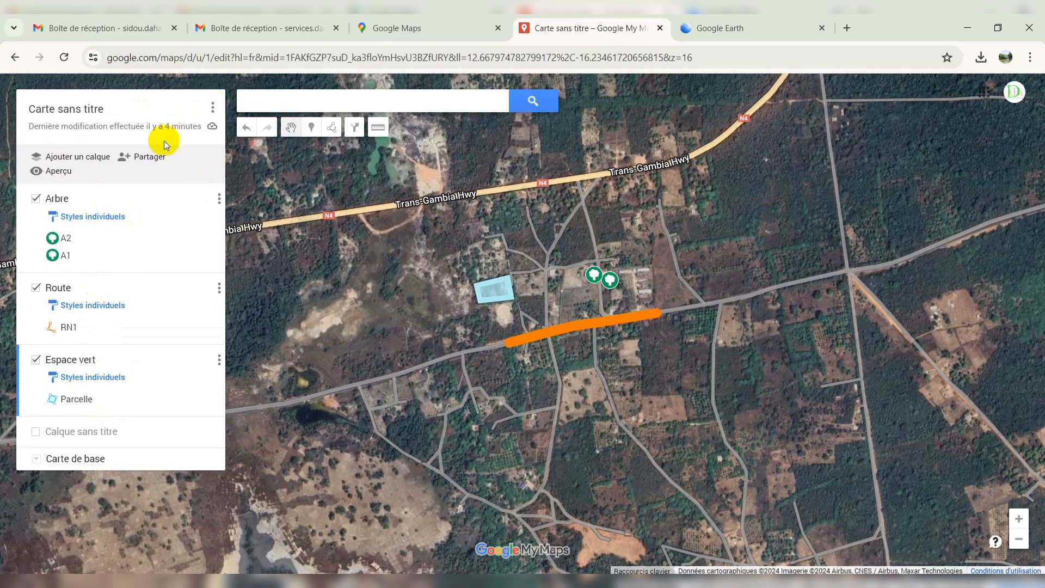
{"action": "left_click", "coordinate": [135, 161]}
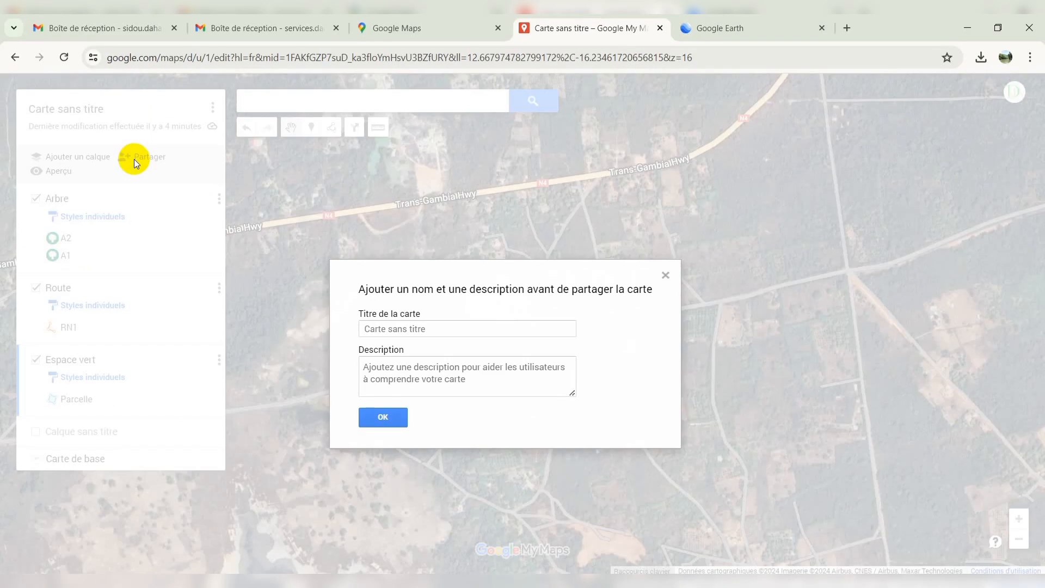
{"action": "left_click", "coordinate": [407, 330]}
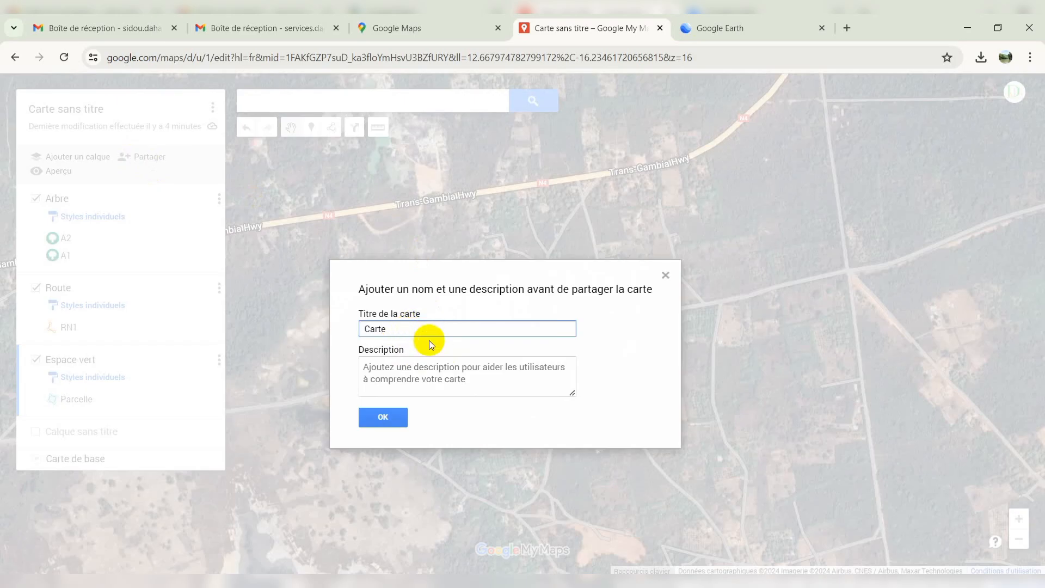
{"action": "left_click", "coordinate": [401, 373]}
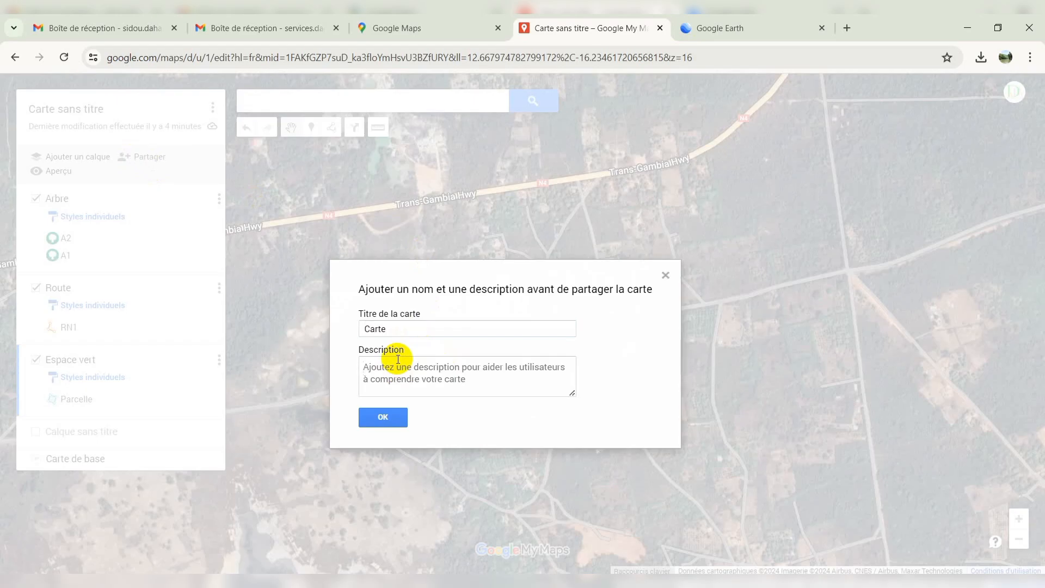
{"action": "type", "text": "Carte dynamique"}
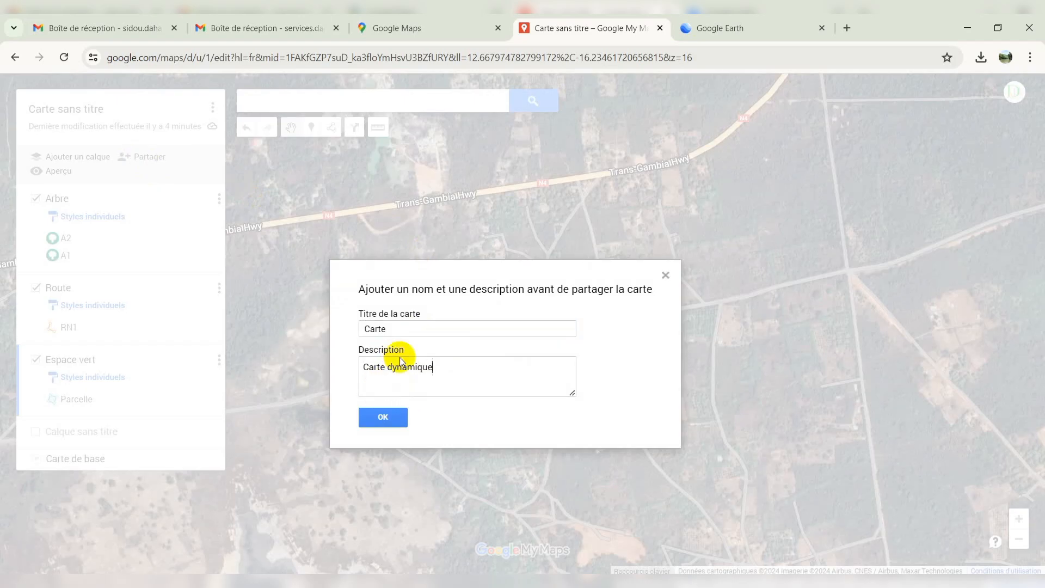
{"action": "left_click", "coordinate": [385, 418]}
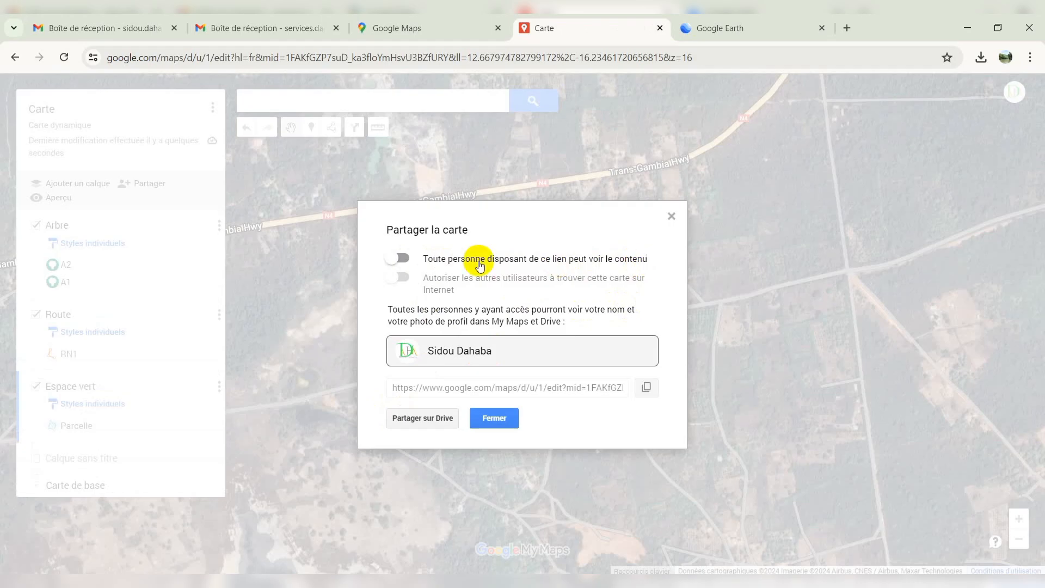
Step: Allow anyone with the link to view the map and other users to find it online, and copy its sharing link
{"action": "left_click", "coordinate": [408, 260]}
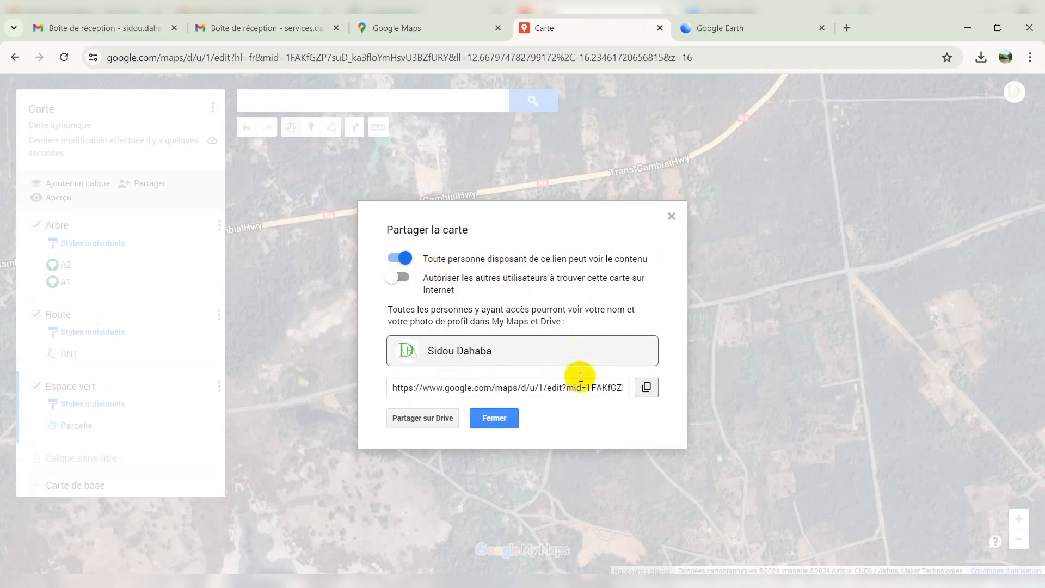
{"action": "left_click", "coordinate": [648, 388]}
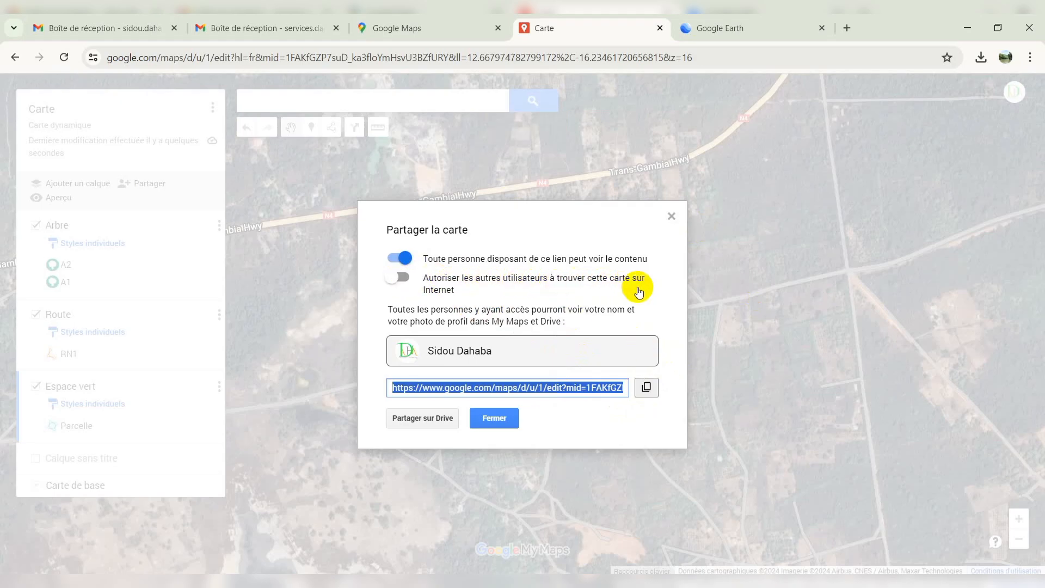
{"action": "left_click", "coordinate": [403, 278]}
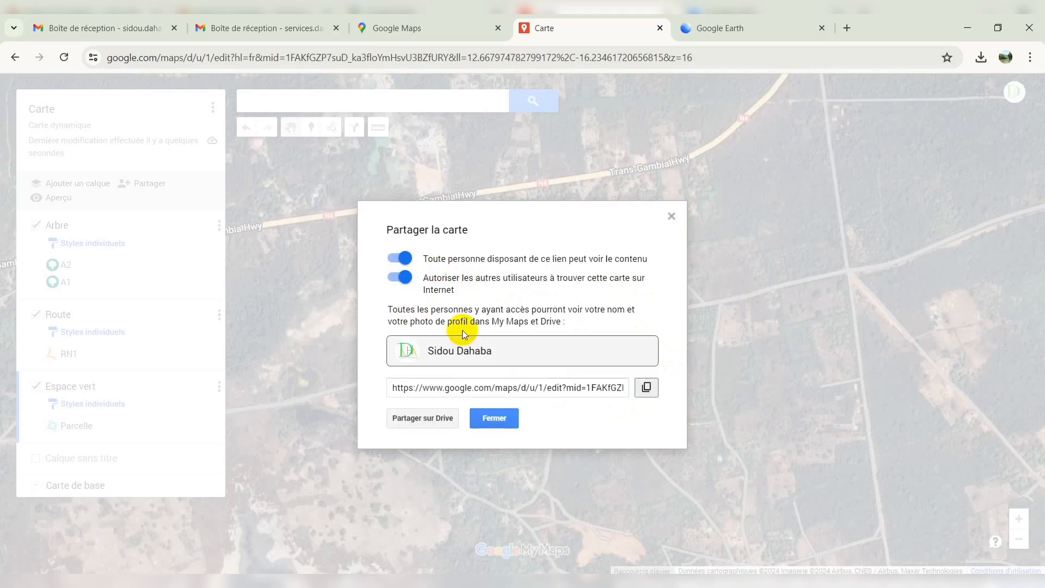
{"action": "left_click", "coordinate": [648, 388]}
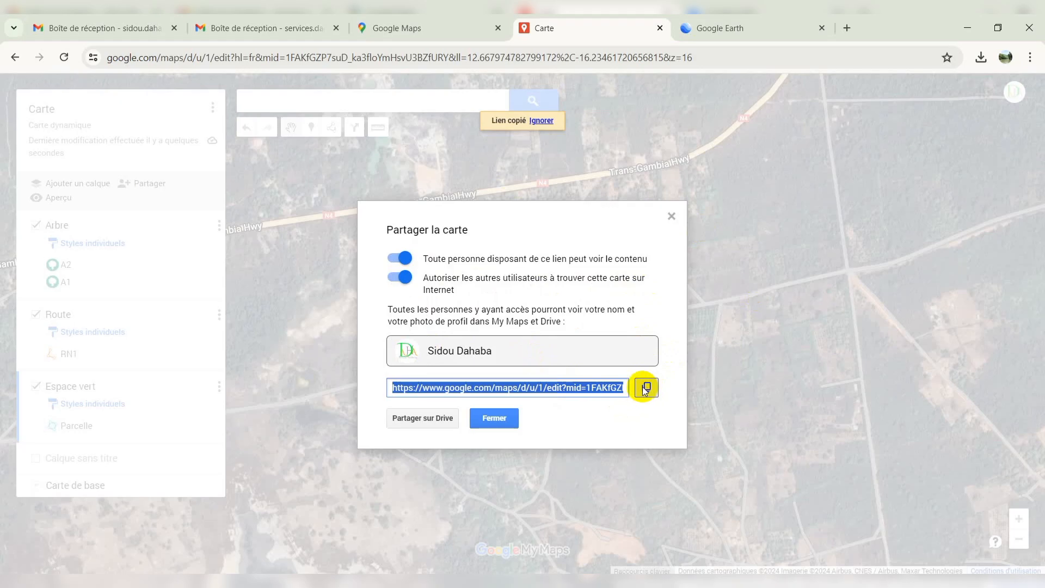
{"action": "left_click", "coordinate": [645, 391]}
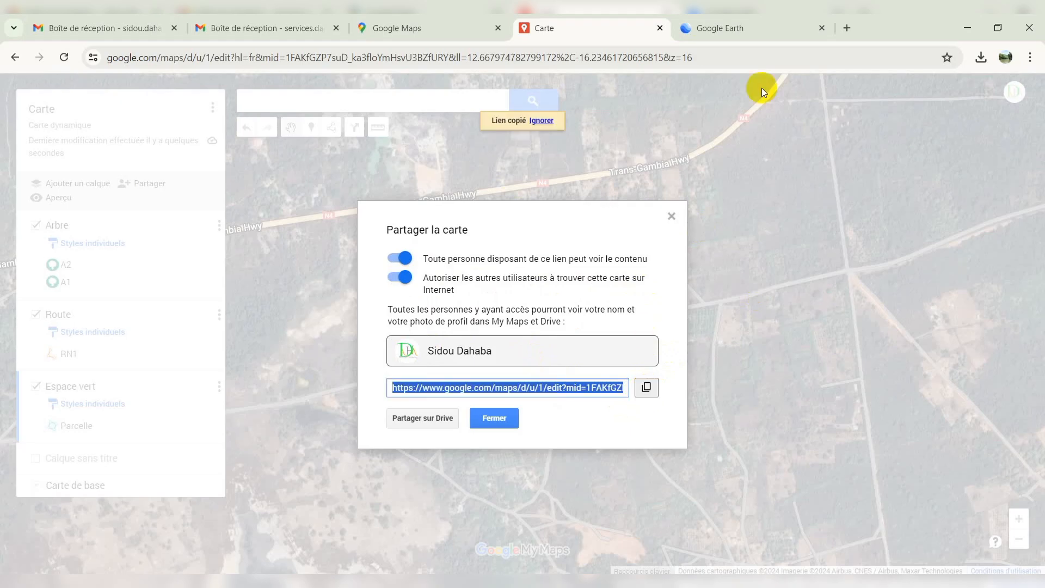
Step: Open the copied map link in a new browser tab
{"action": "left_click", "coordinate": [847, 25]}
{"action": "right_click", "coordinate": [433, 60]}
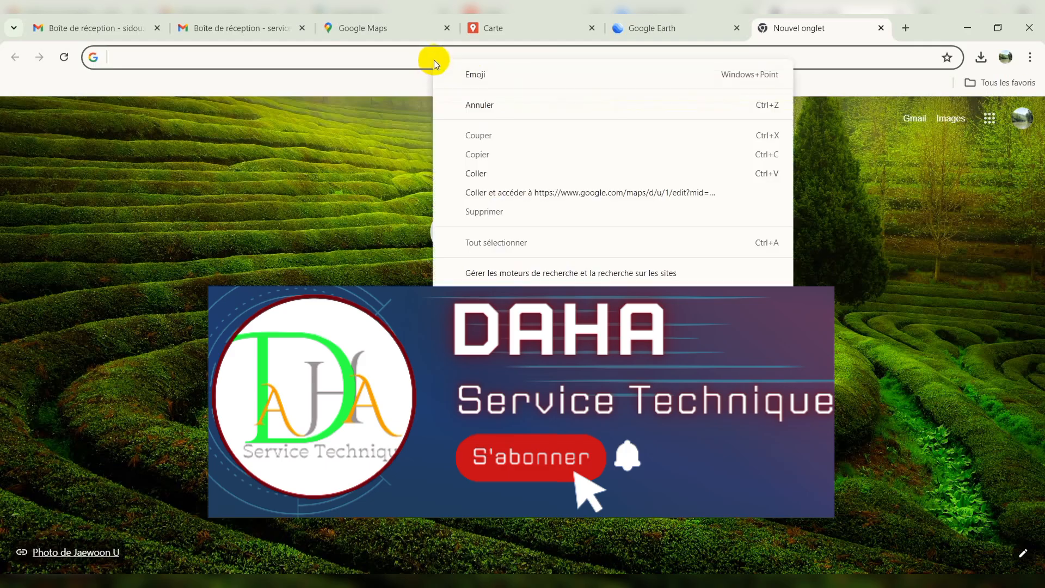
{"action": "left_click", "coordinate": [490, 172]}
{"action": "left_click", "coordinate": [296, 85]}
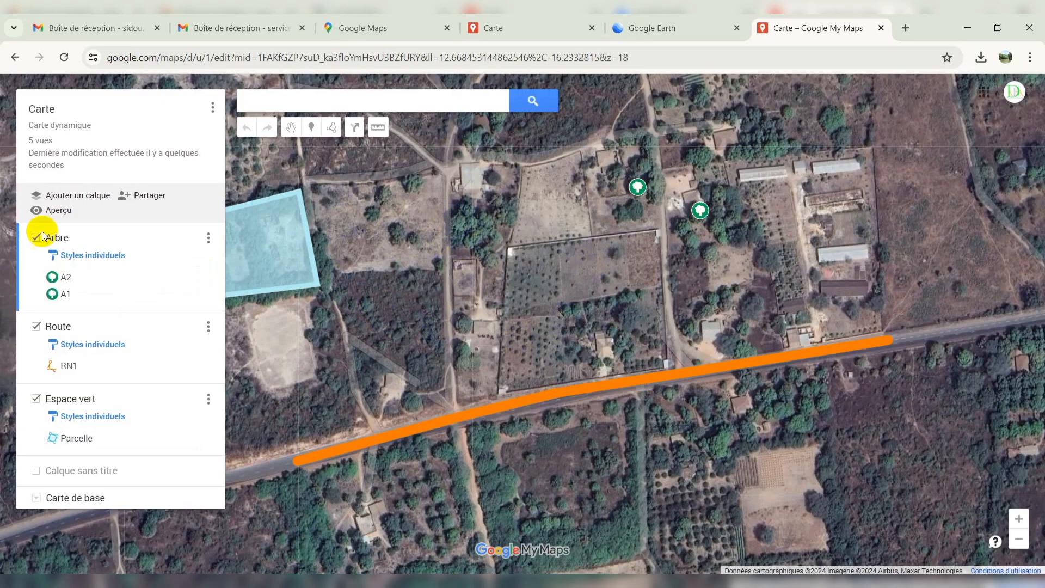
Step: Examine the details of tree marker A1, the Parcelle polygon and tree marker A2 in the shared map
{"action": "left_click", "coordinate": [713, 206]}
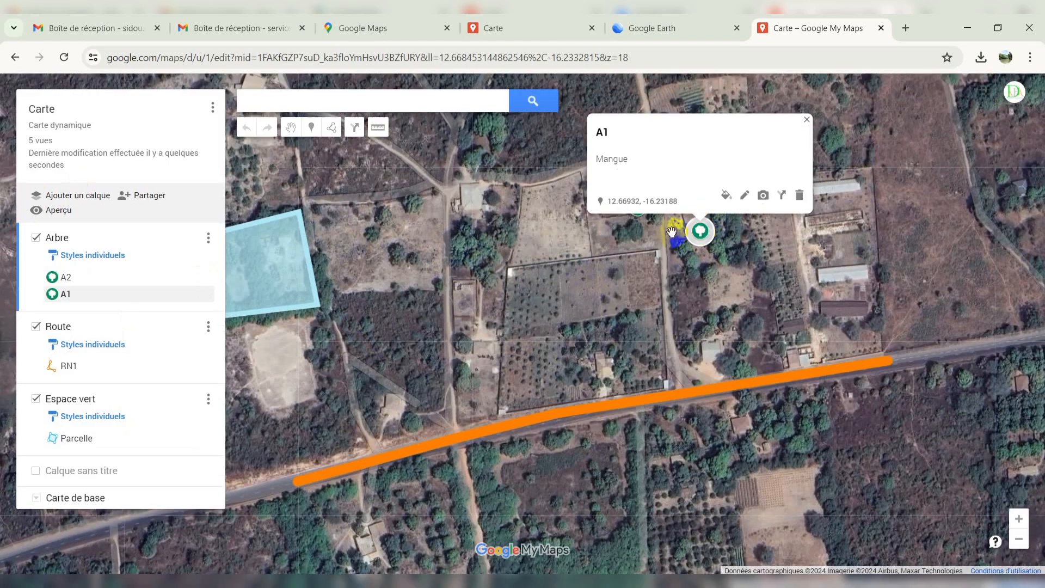
{"action": "left_click", "coordinate": [260, 258]}
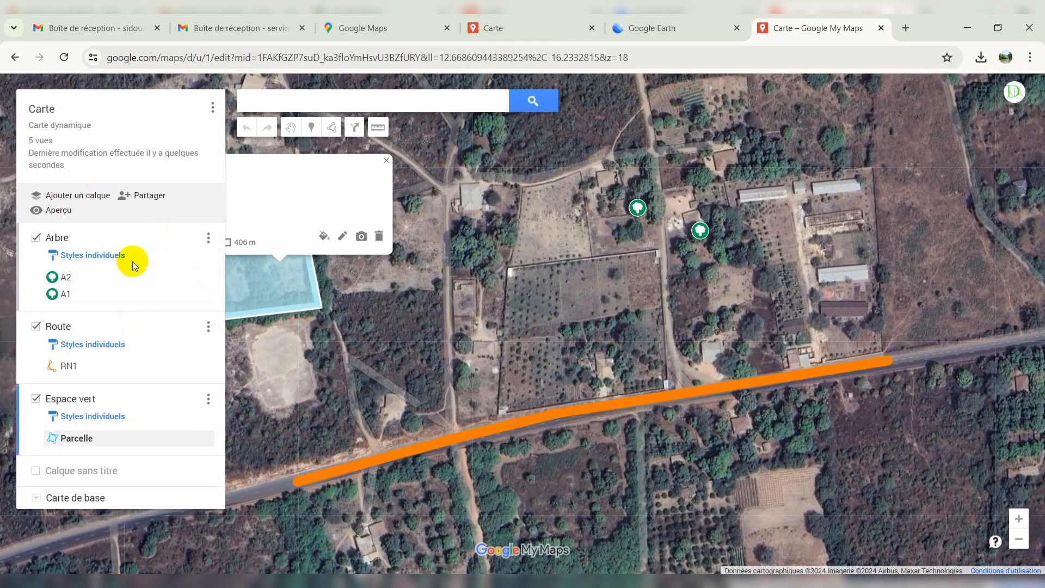
{"action": "left_click", "coordinate": [636, 208]}
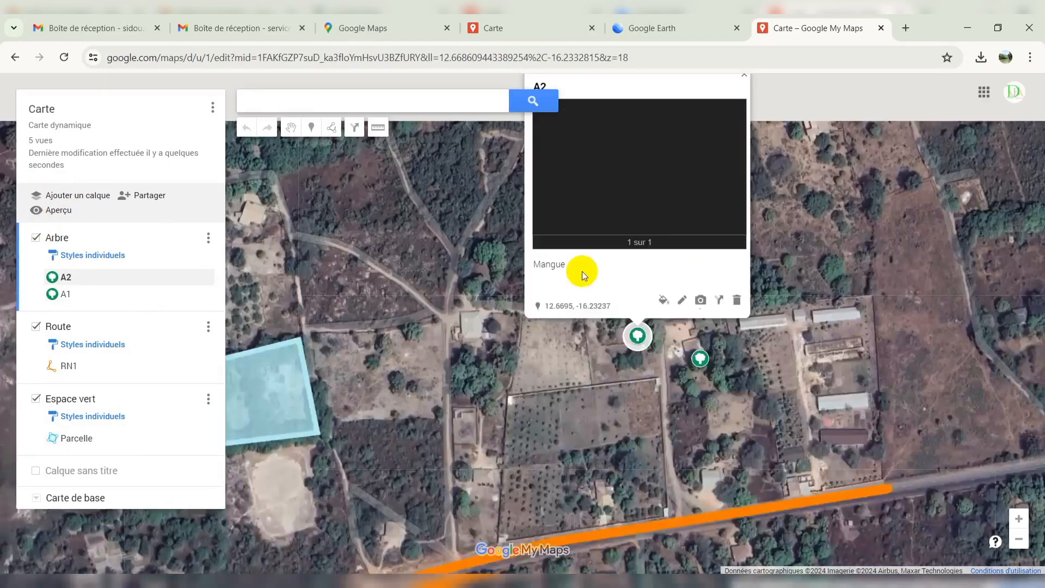
Step: Return to the map's sharing settings, turn off viewing by anyone with the link and close them
{"action": "left_click", "coordinate": [661, 22]}
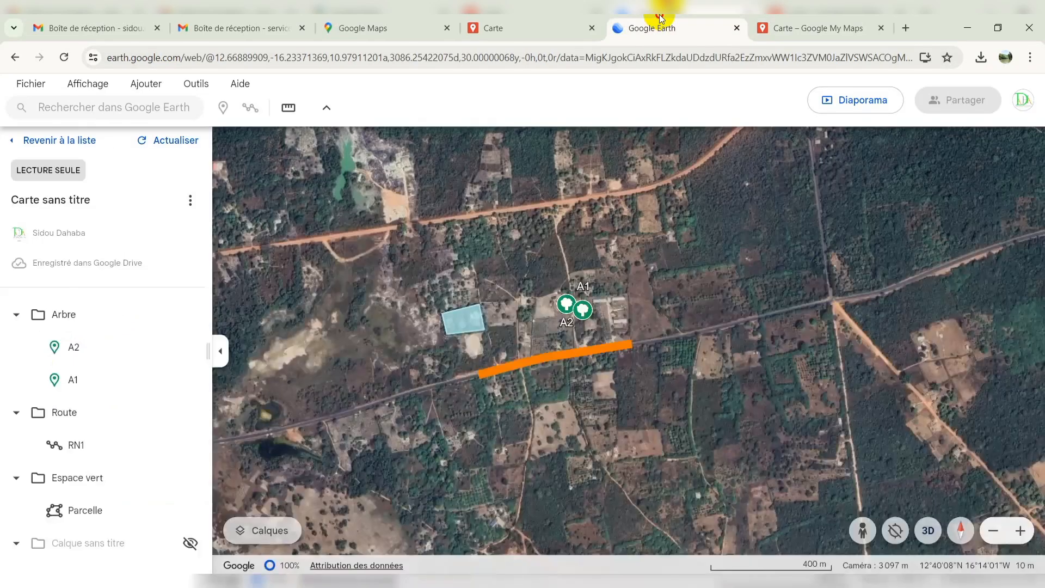
{"action": "left_click", "coordinate": [544, 15]}
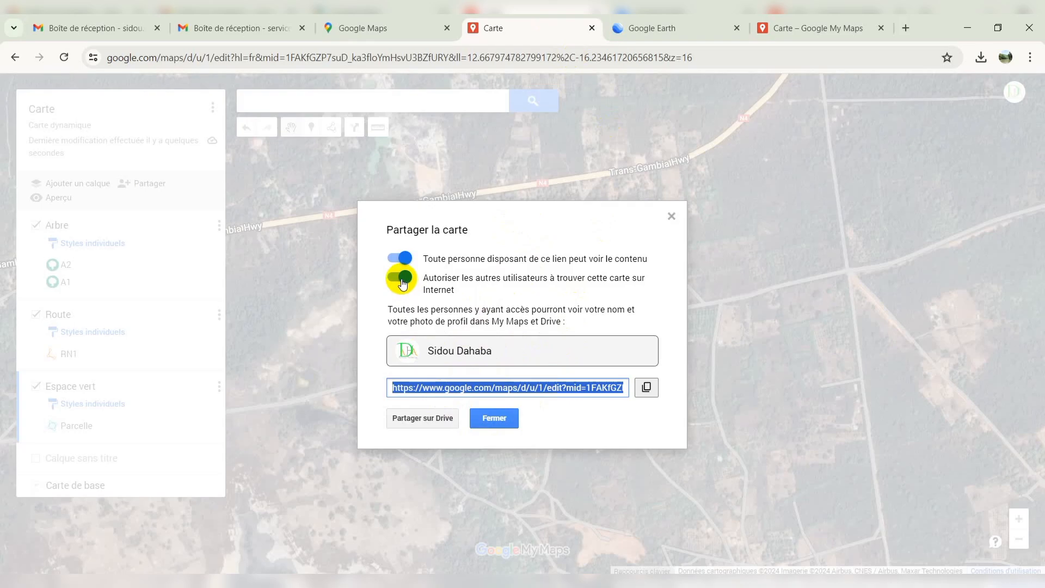
{"action": "left_click", "coordinate": [397, 259]}
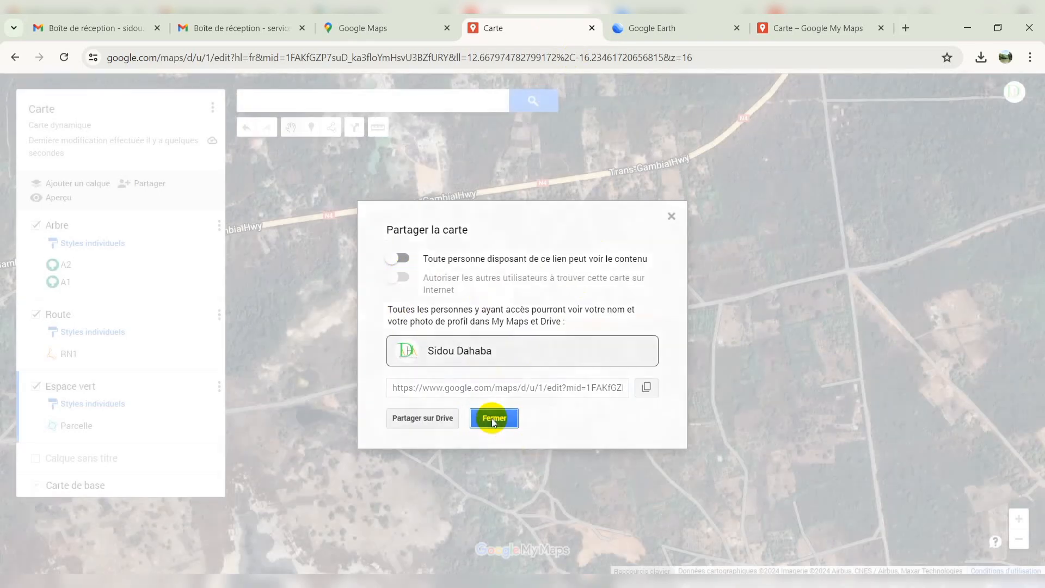
{"action": "left_click", "coordinate": [494, 419]}
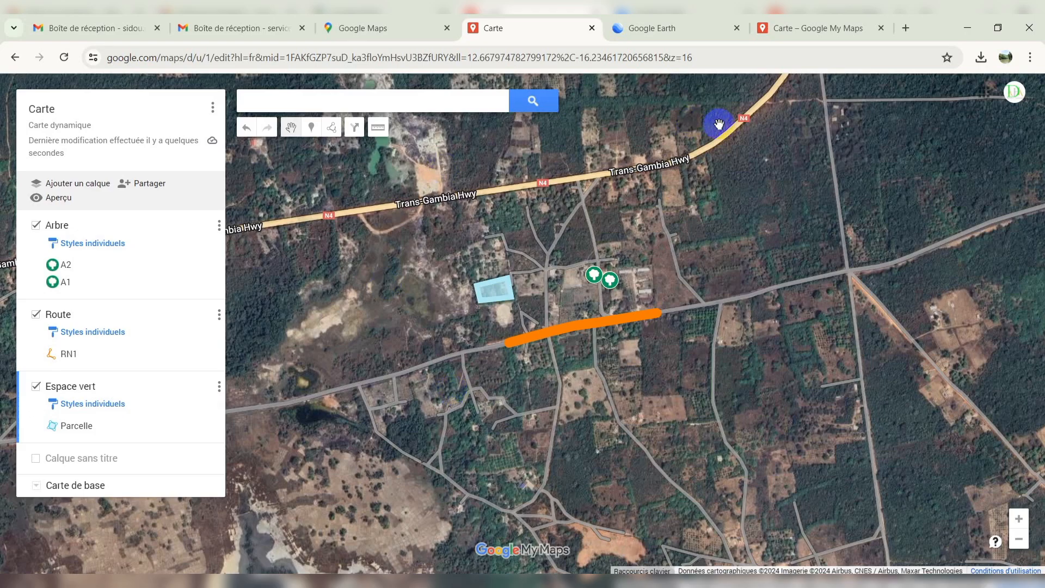
Step: Print the map on Lettre paper with Paysage orientation and Image as the output type
{"action": "left_click", "coordinate": [213, 108]}
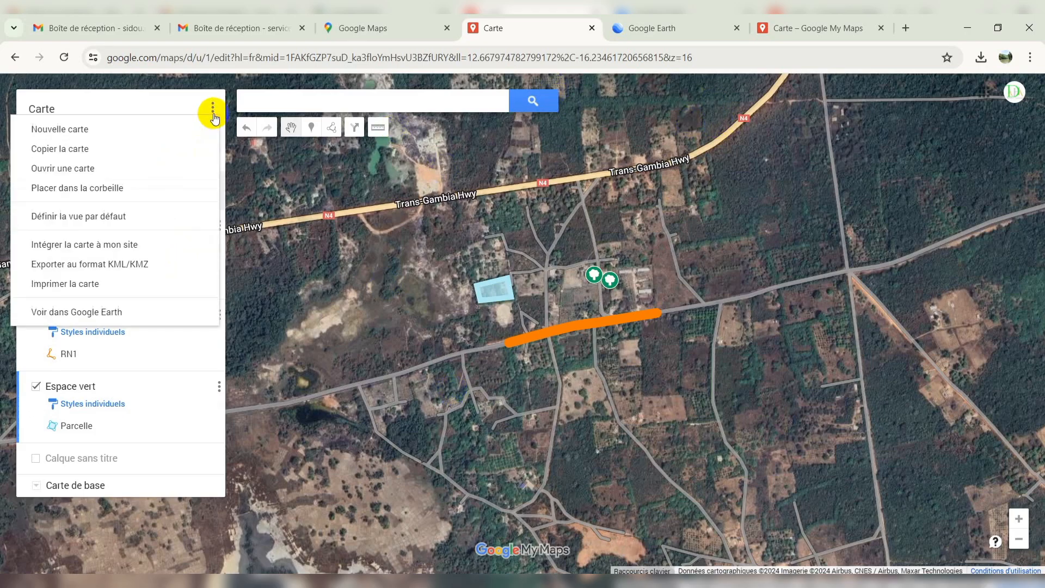
{"action": "left_click", "coordinate": [109, 295]}
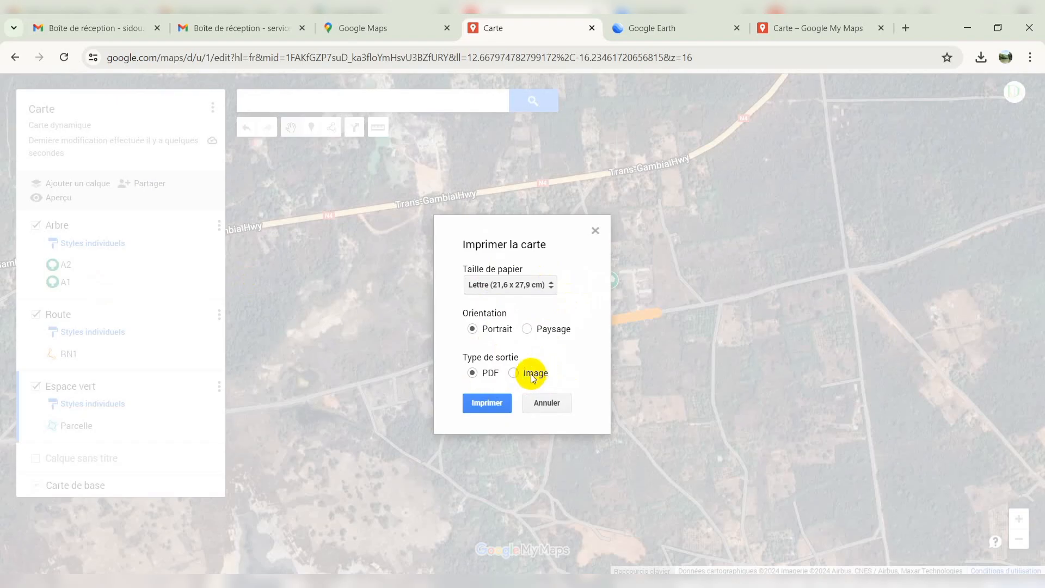
{"action": "left_click", "coordinate": [526, 329]}
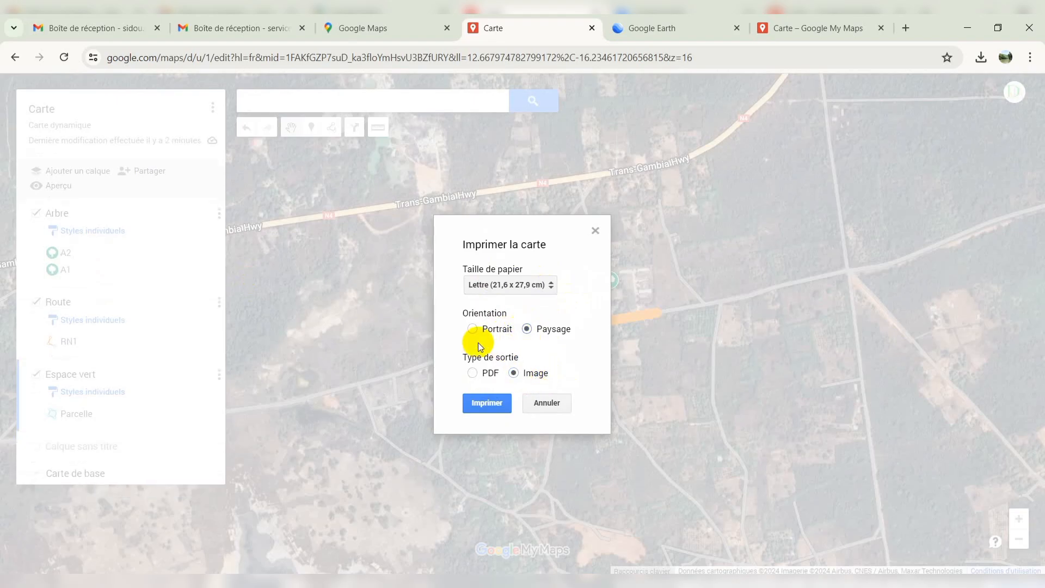
{"action": "left_click", "coordinate": [483, 404]}
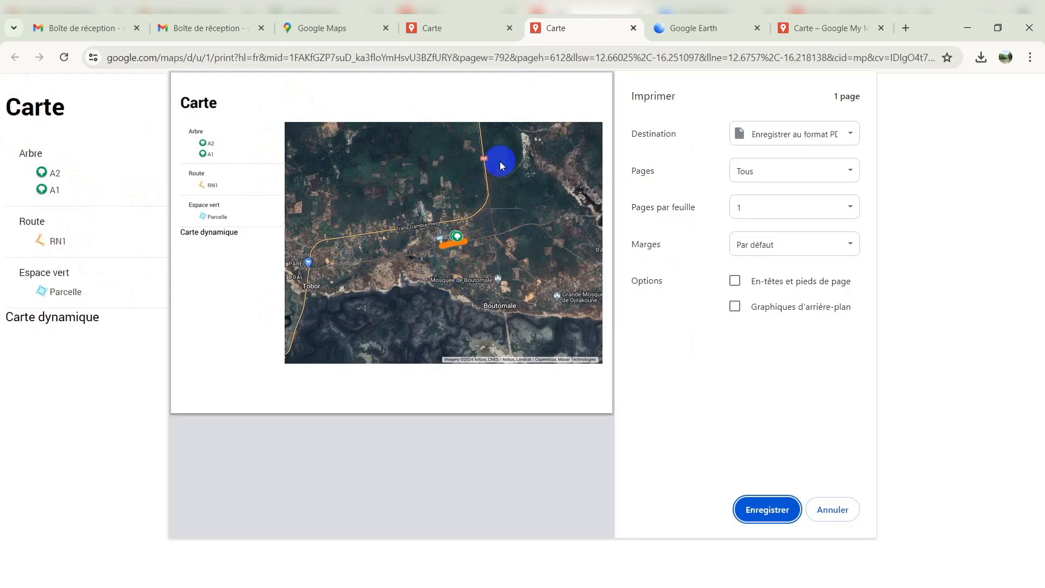
Step: Review the available print destinations, page choices and header option, keeping Enregistrer au format PDF as the destination
{"action": "left_click", "coordinate": [841, 134]}
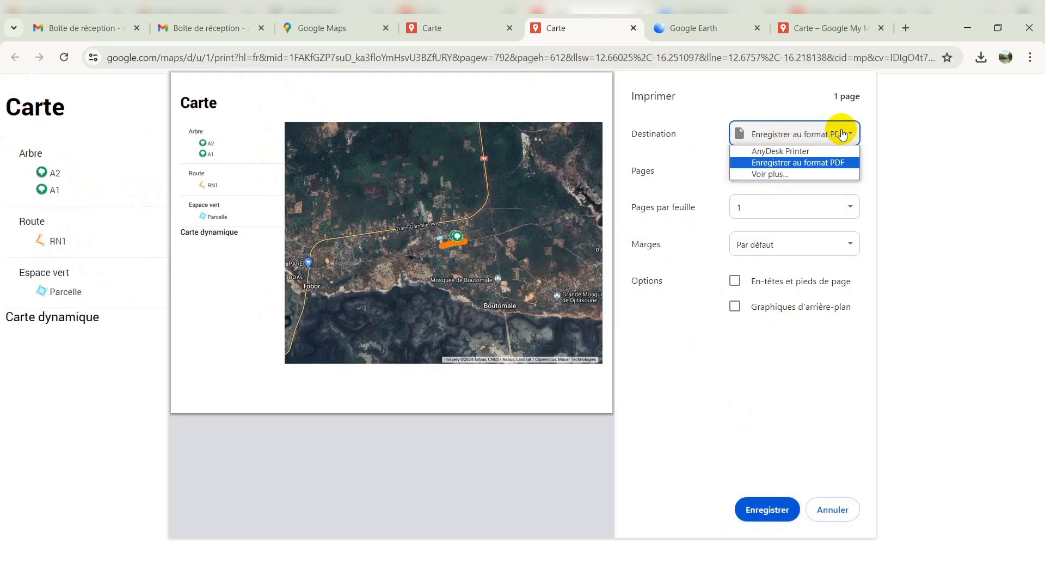
{"action": "left_click", "coordinate": [801, 163]}
{"action": "left_click", "coordinate": [812, 137]}
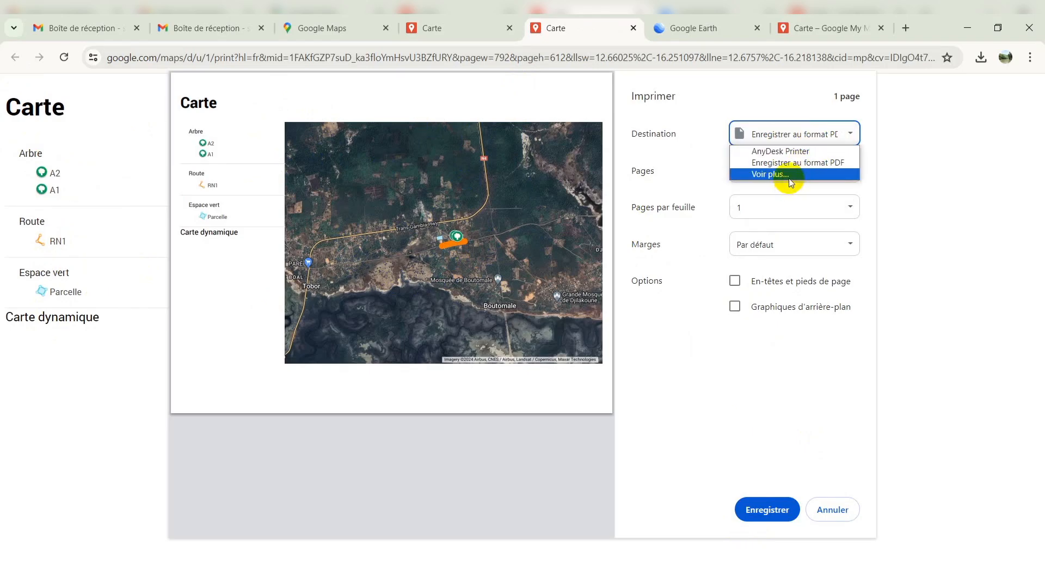
{"action": "left_click", "coordinate": [789, 175]}
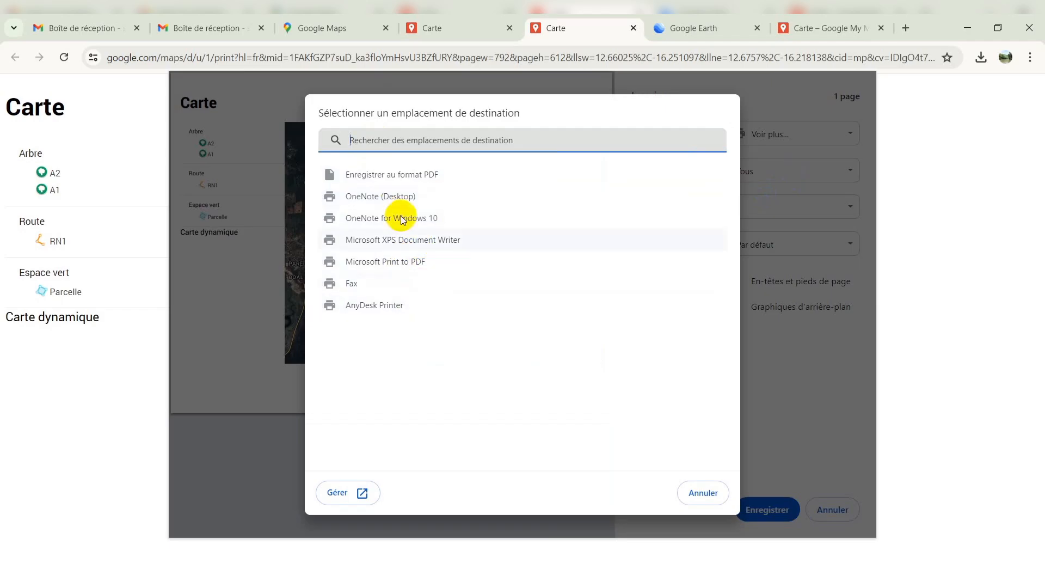
{"action": "left_click", "coordinate": [702, 492]}
{"action": "left_click", "coordinate": [821, 143]}
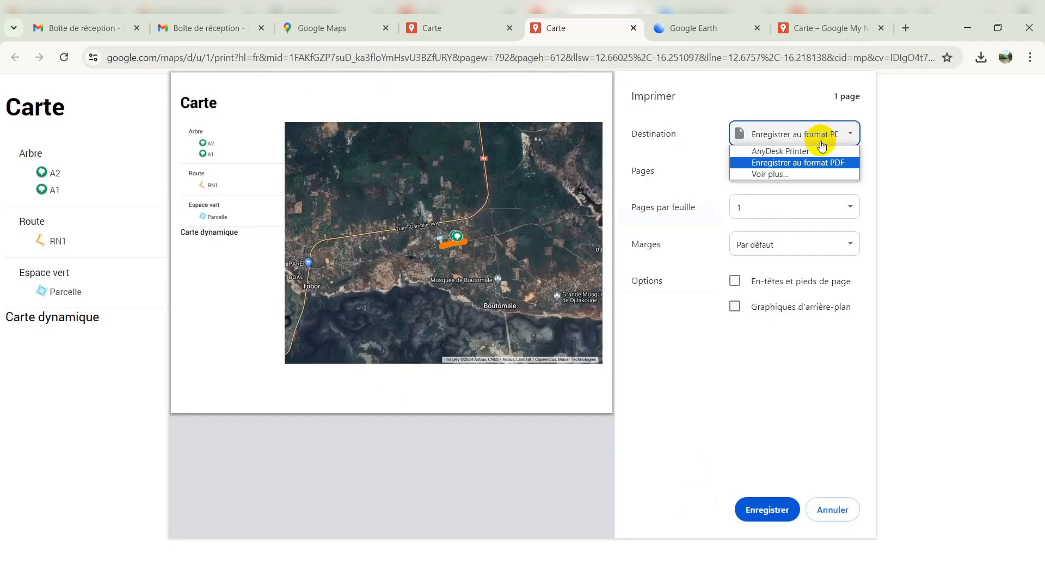
{"action": "left_click", "coordinate": [825, 166]}
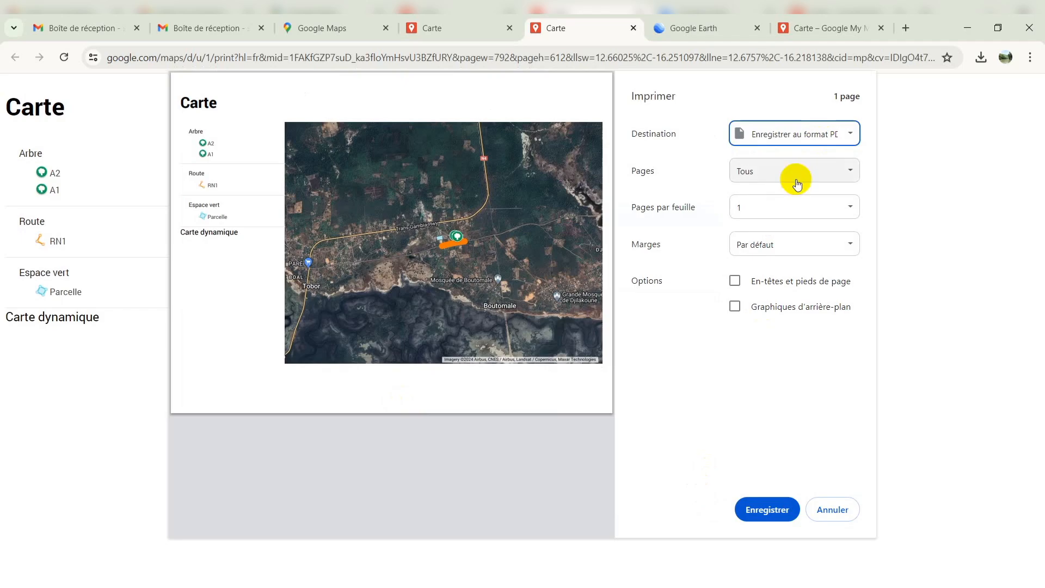
{"action": "left_click", "coordinate": [819, 173]}
{"action": "left_click", "coordinate": [690, 188]}
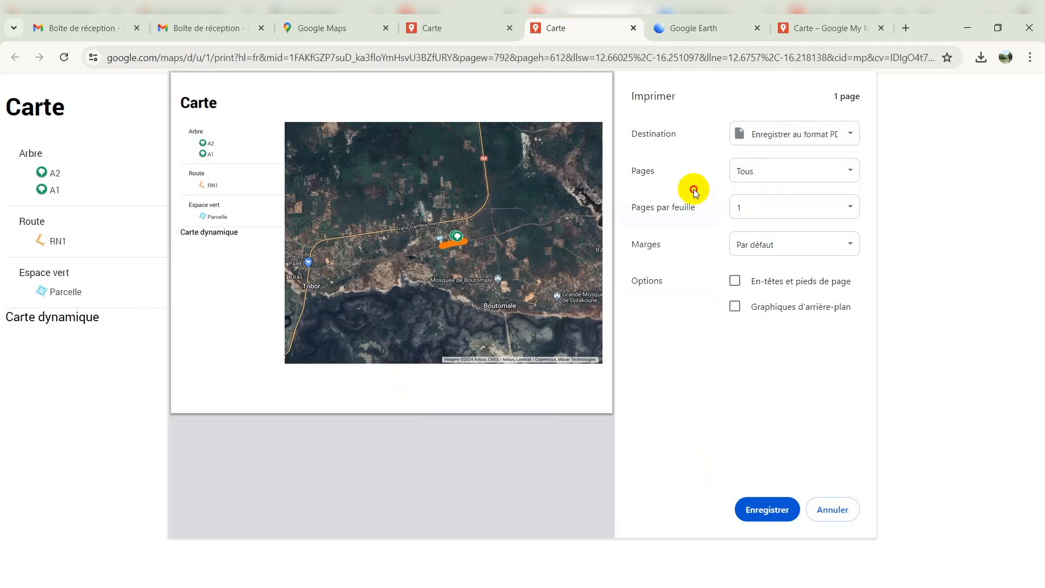
{"action": "left_click", "coordinate": [734, 282]}
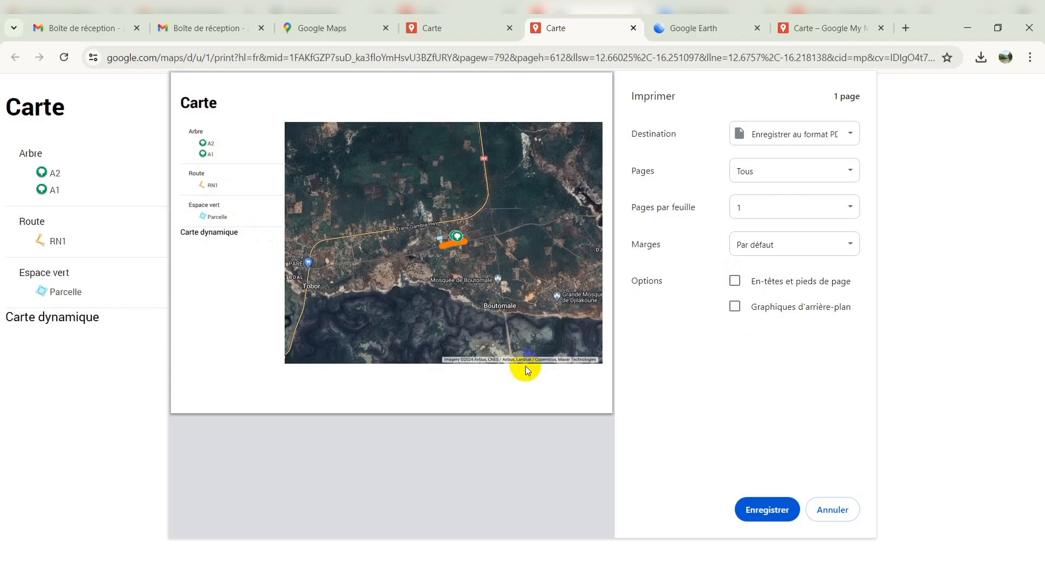
Step: Save the printed map as Carte.pdf in Téléchargements and open the file from that folder
{"action": "left_click", "coordinate": [743, 509]}
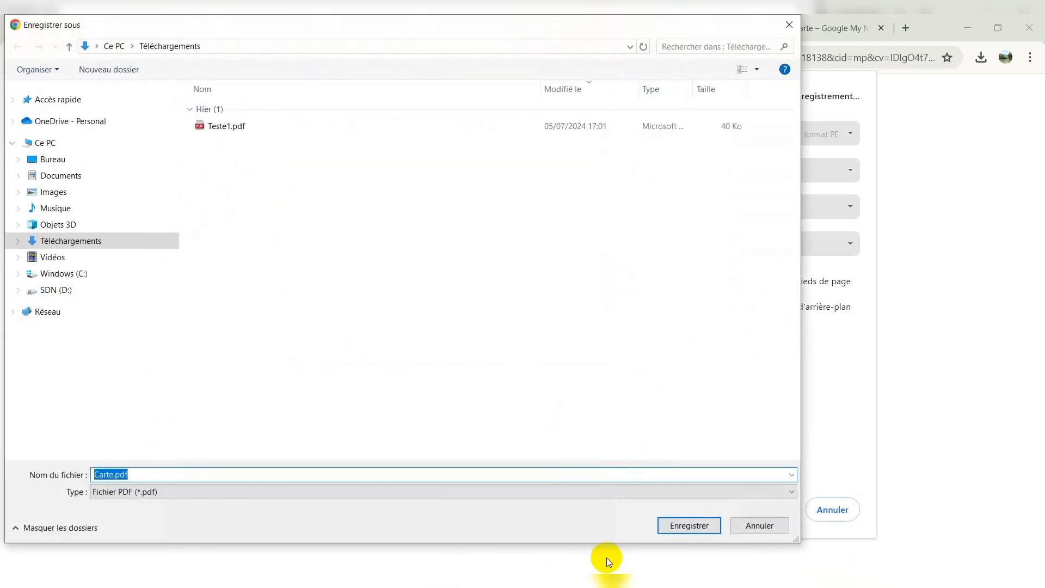
{"action": "left_click", "coordinate": [689, 525]}
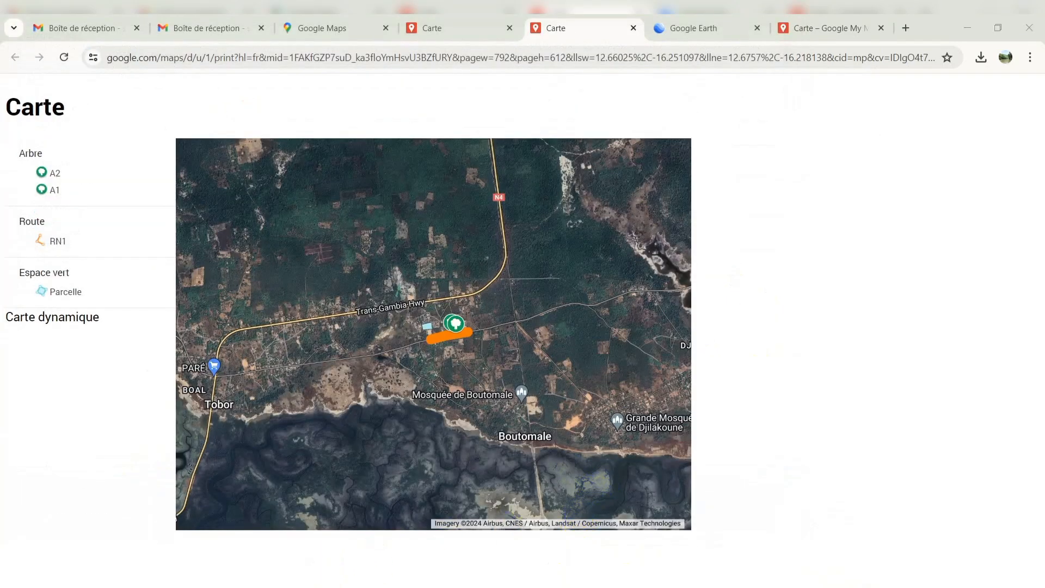
{"action": "left_click", "coordinate": [268, 582]}
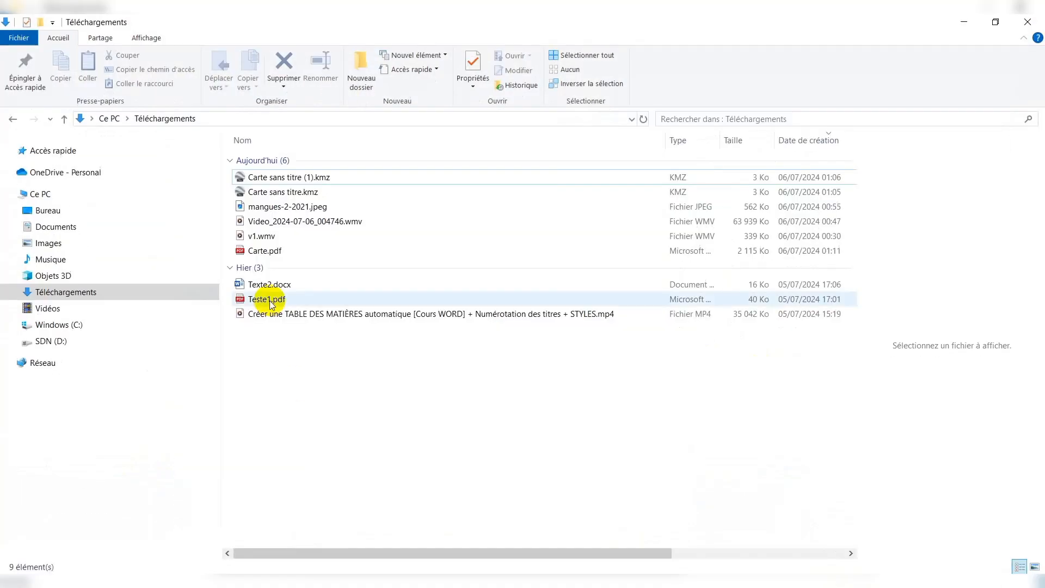
{"action": "double_click", "coordinate": [272, 252]}
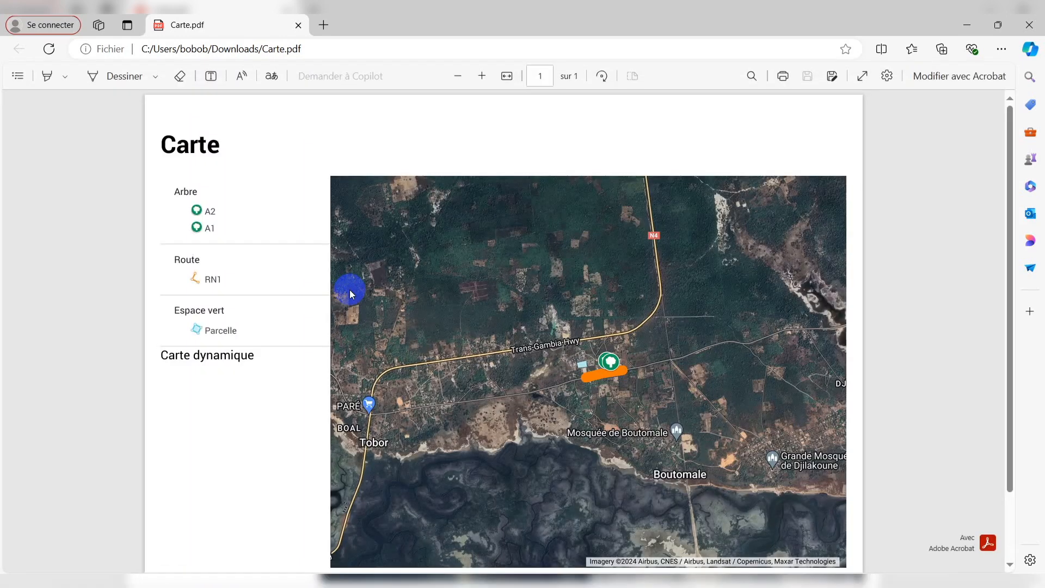
Step: Examine the saved Carte.pdf page with its layer legend and satellite map, and close the file
{"action": "scroll", "coordinate": [409, 253], "scroll_direction": "down", "scroll_amount": 2}
{"action": "scroll", "coordinate": [408, 249], "scroll_direction": "up", "scroll_amount": 1}
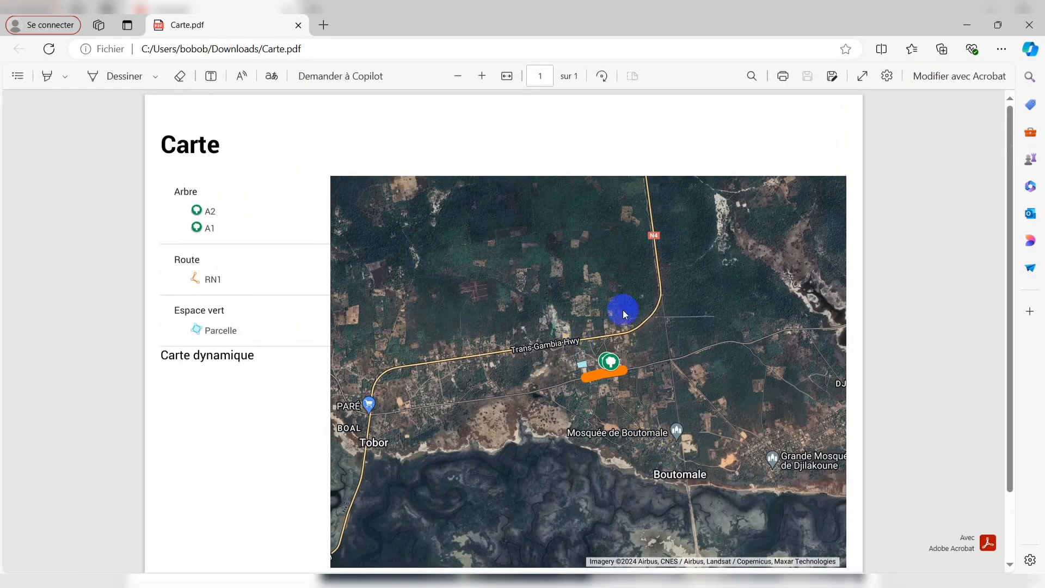
{"action": "scroll", "coordinate": [619, 332], "scroll_direction": "down", "scroll_amount": 2}
{"action": "scroll", "coordinate": [611, 343], "scroll_direction": "up", "scroll_amount": 2}
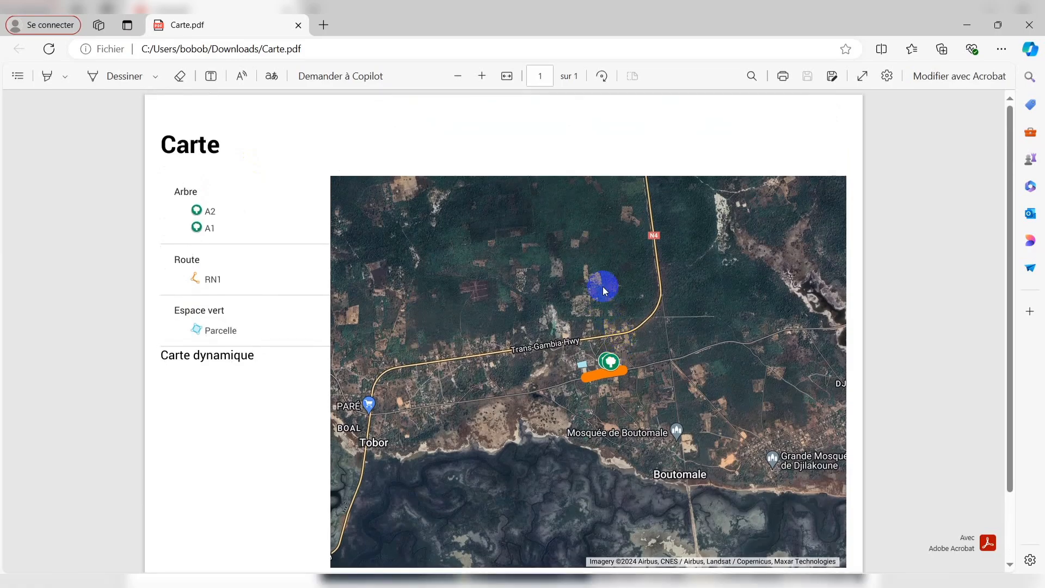
{"action": "scroll", "coordinate": [603, 288], "scroll_direction": "down", "scroll_amount": 2}
{"action": "scroll", "coordinate": [604, 291], "scroll_direction": "up", "scroll_amount": 2}
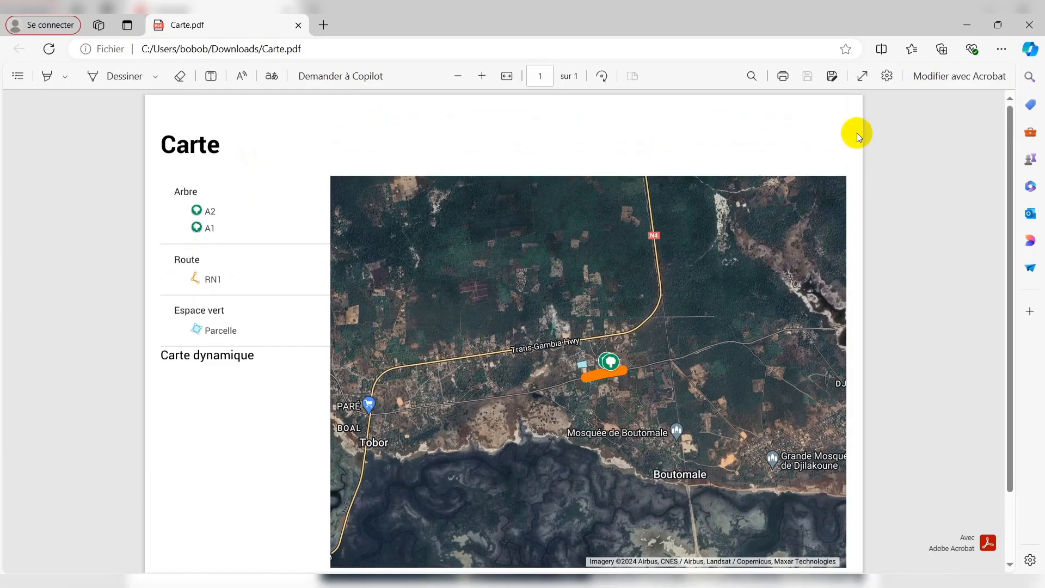
{"action": "left_click", "coordinate": [1029, 23]}
{"action": "left_click", "coordinate": [964, 22]}
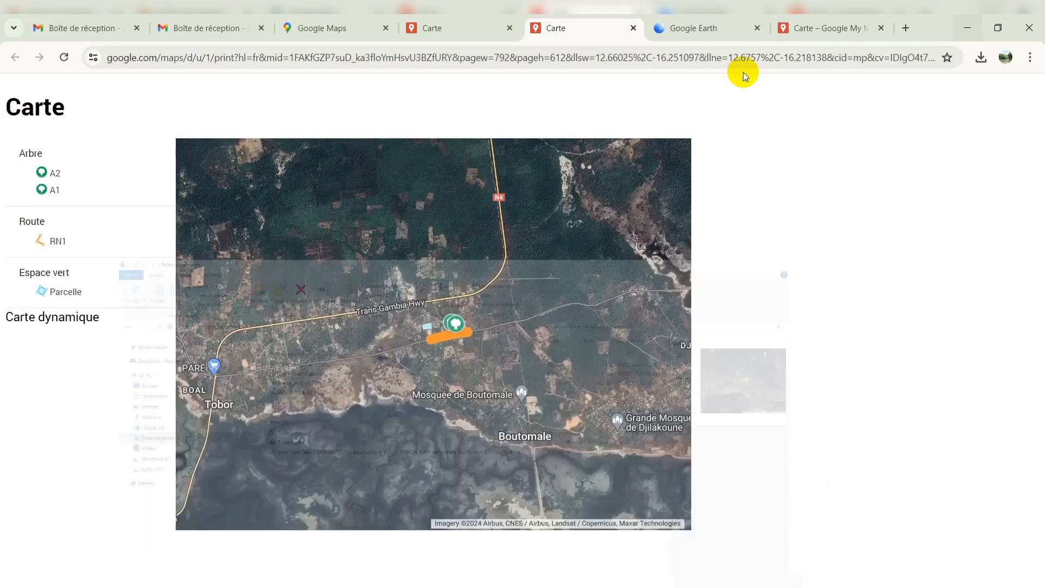
Step: Return to the Carte map editor and try to embed the map in a website
{"action": "left_click", "coordinate": [476, 18]}
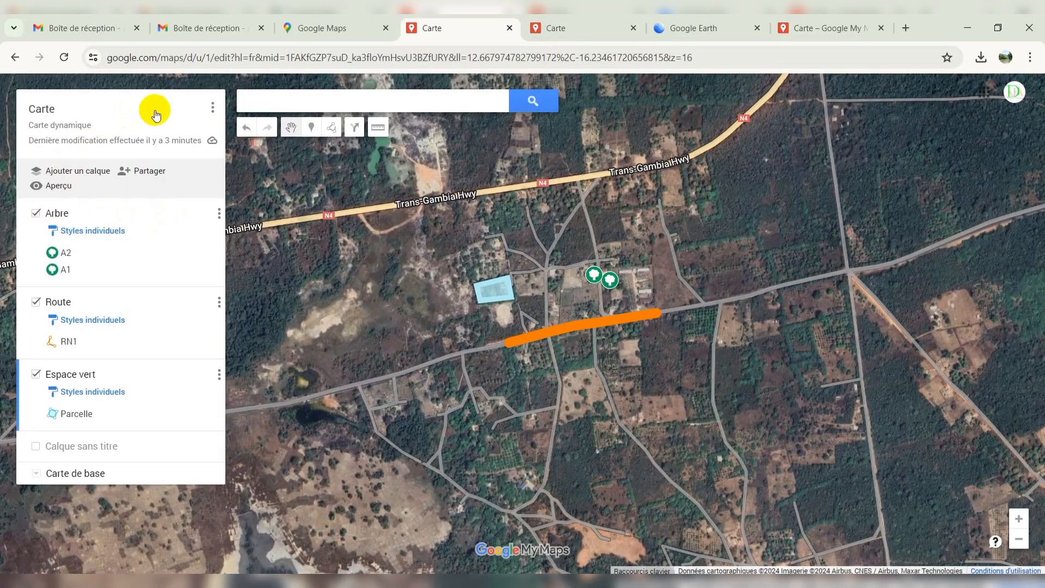
{"action": "left_click", "coordinate": [212, 107]}
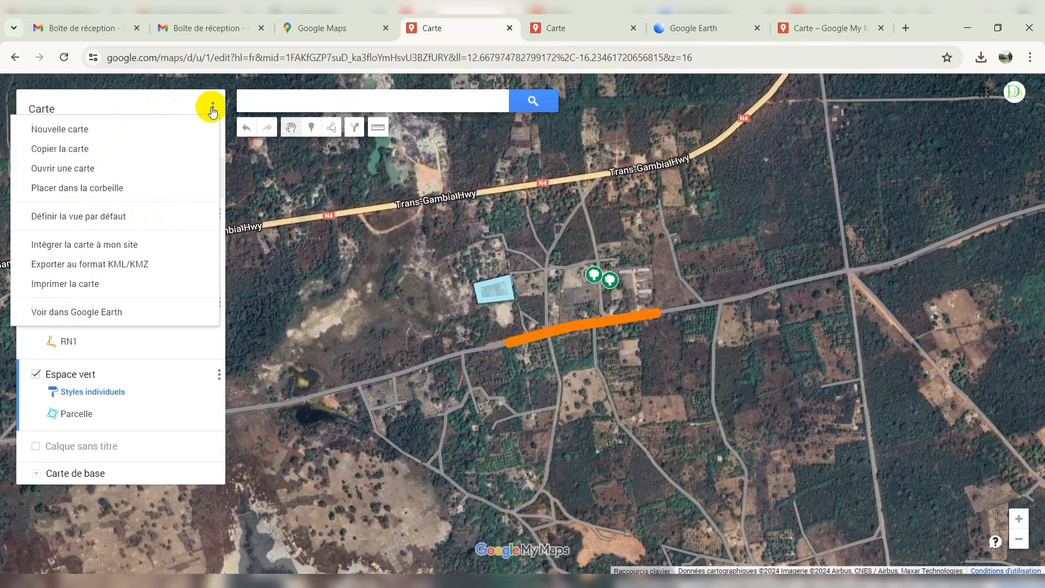
{"action": "left_click", "coordinate": [106, 250]}
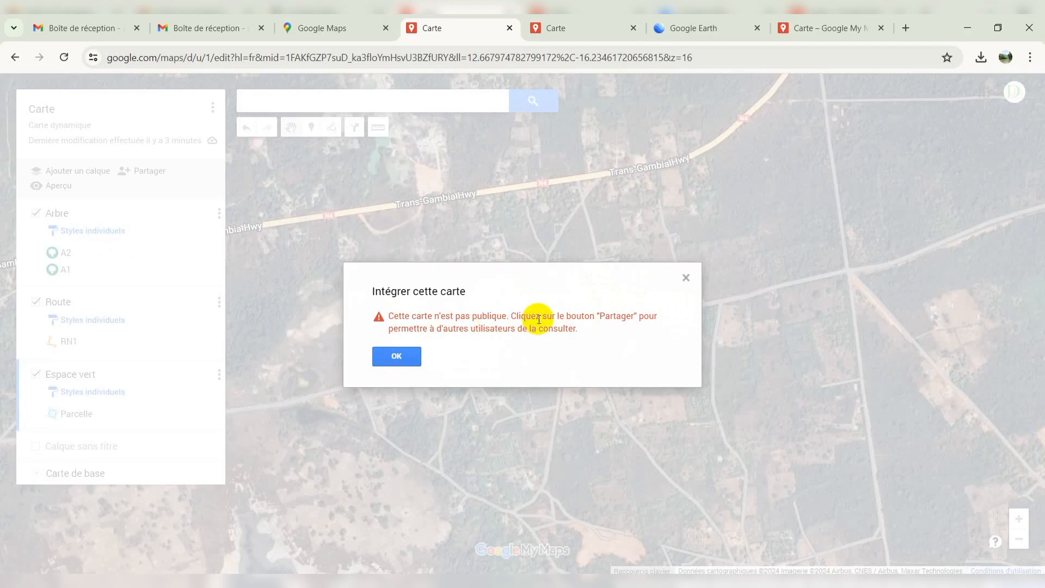
{"action": "left_click", "coordinate": [686, 278]}
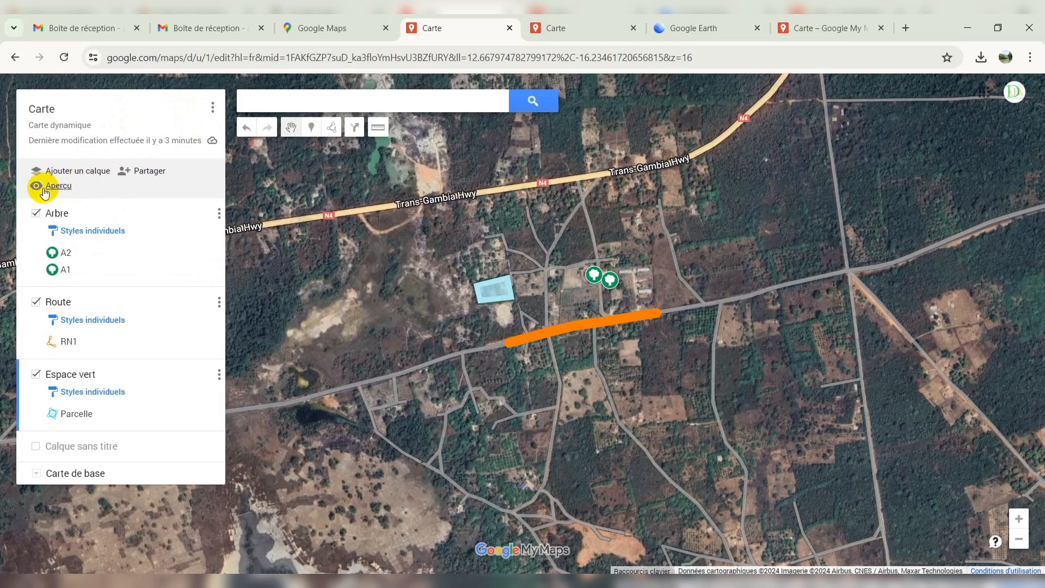
{"action": "left_click", "coordinate": [213, 105]}
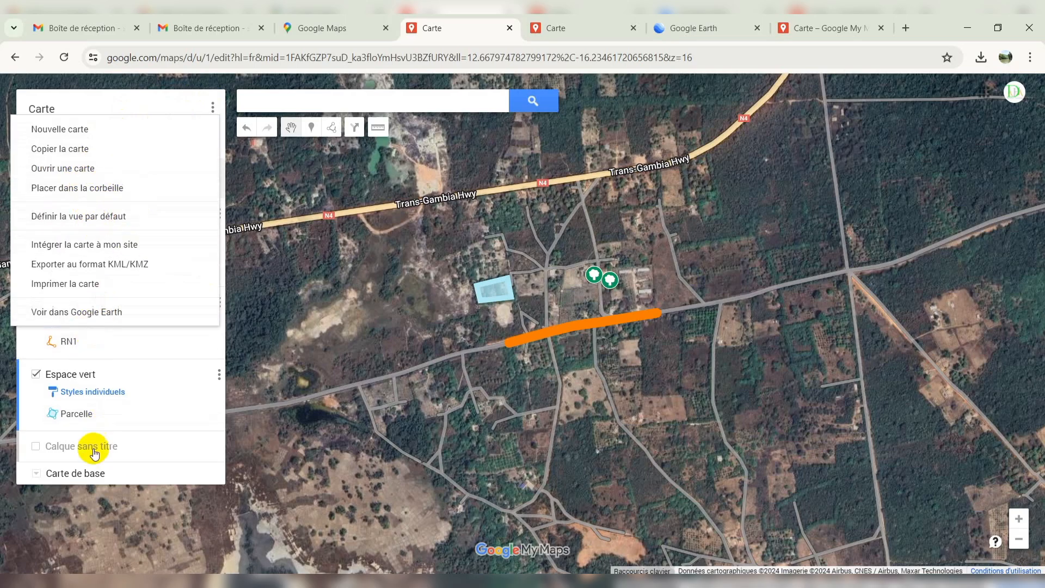
{"action": "left_click", "coordinate": [146, 478]}
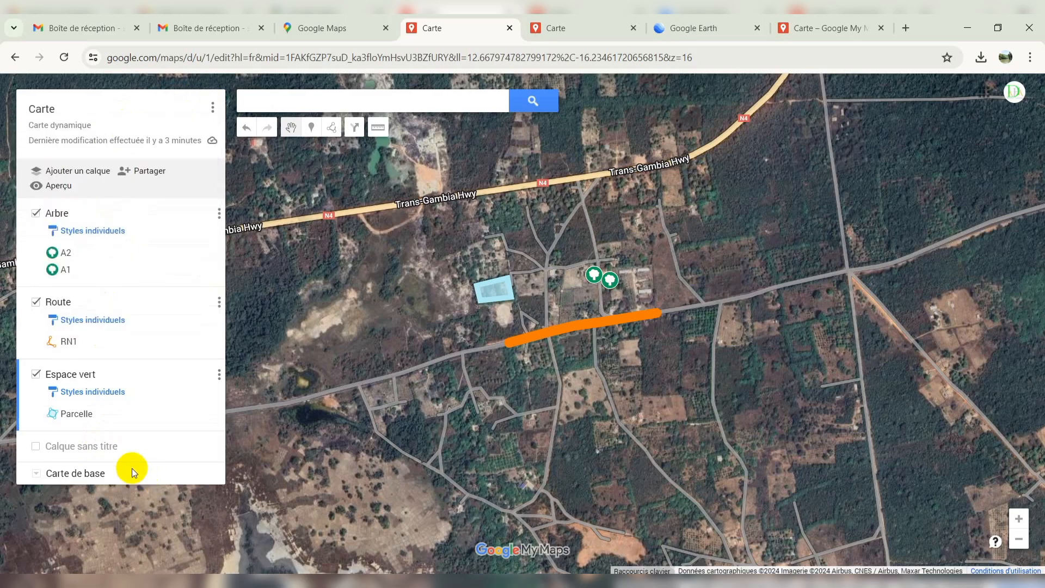
Step: Add a new layer to the map and try to import Carte sans titre (1).kmz from Téléchargements into it
{"action": "left_click", "coordinate": [69, 172]}
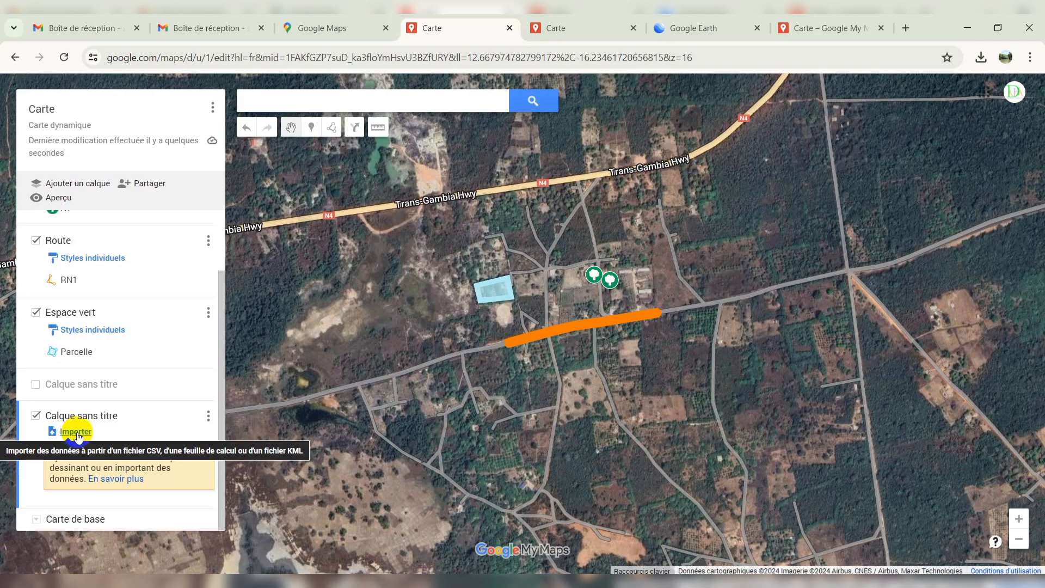
{"action": "left_click", "coordinate": [75, 432]}
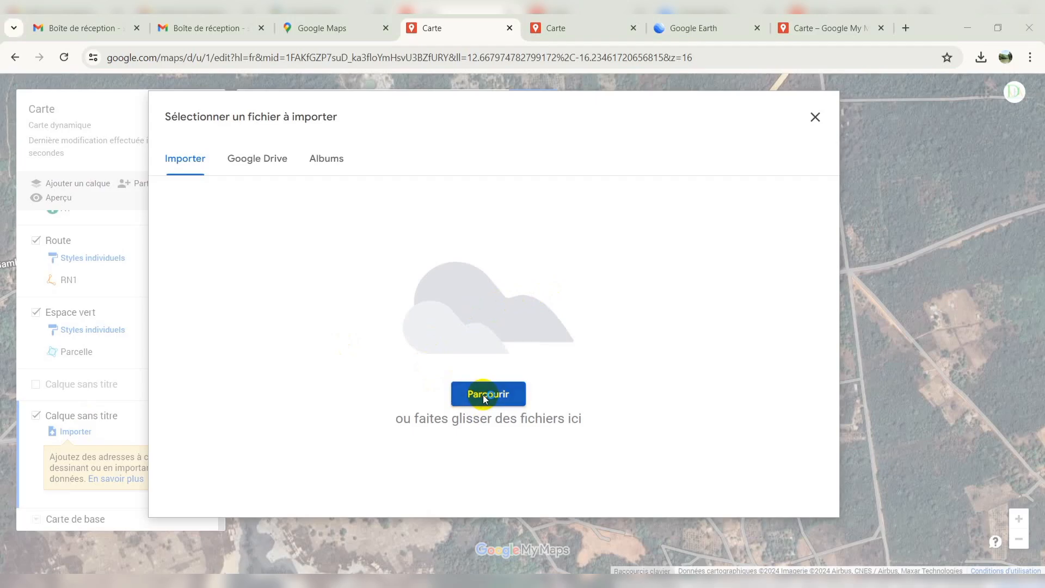
{"action": "left_click", "coordinate": [488, 395]}
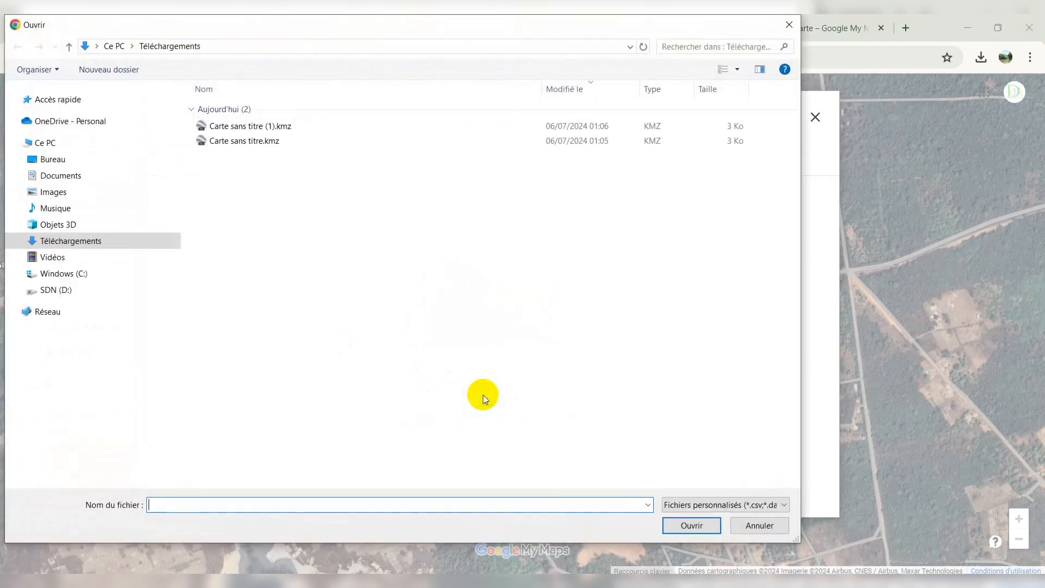
{"action": "left_click", "coordinate": [259, 131]}
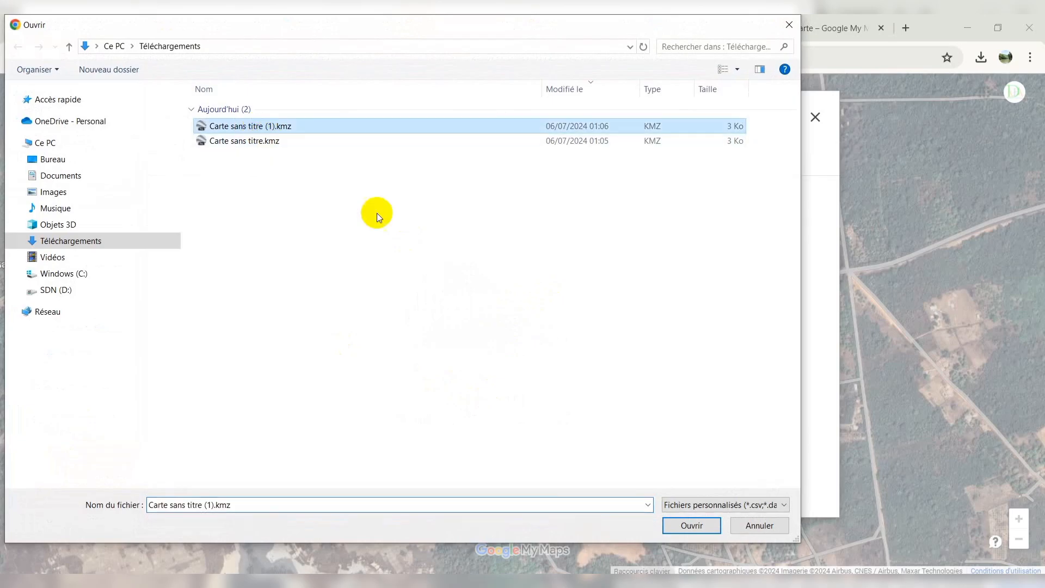
{"action": "left_click", "coordinate": [691, 525]}
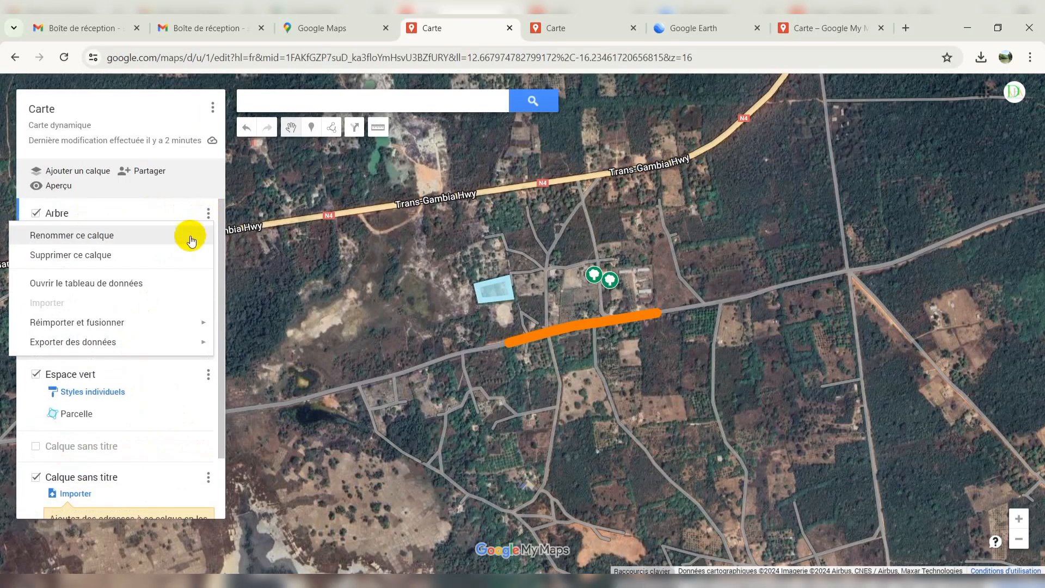
Step: Review the Arbre layer's data table, checking the A1 and A2 tree records on the map, and close it
{"action": "left_click", "coordinate": [63, 285]}
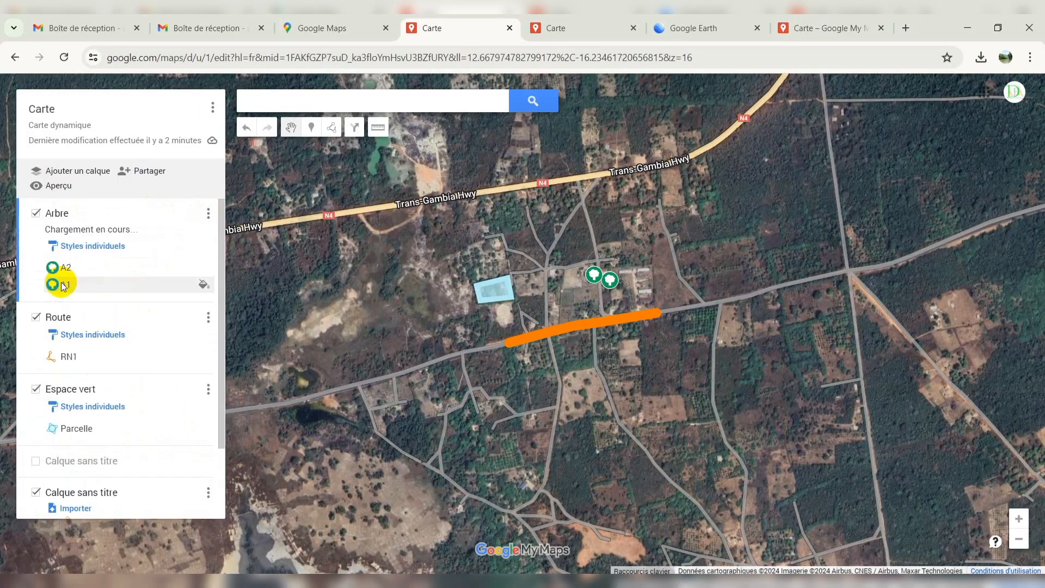
{"action": "left_click_drag", "start_coordinate": [201, 111], "coordinate": [294, 117]}
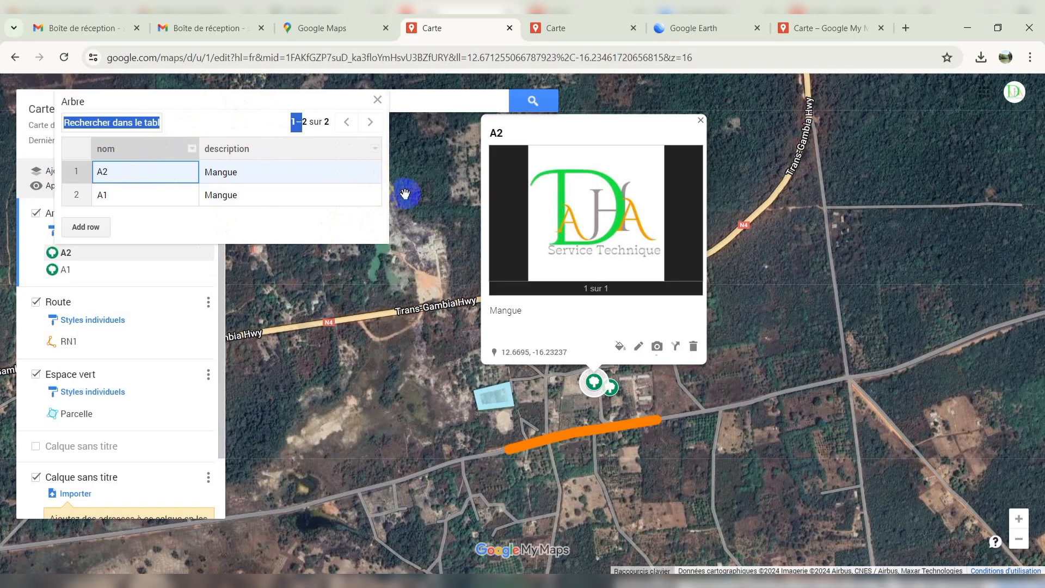
{"action": "left_click", "coordinate": [378, 102]}
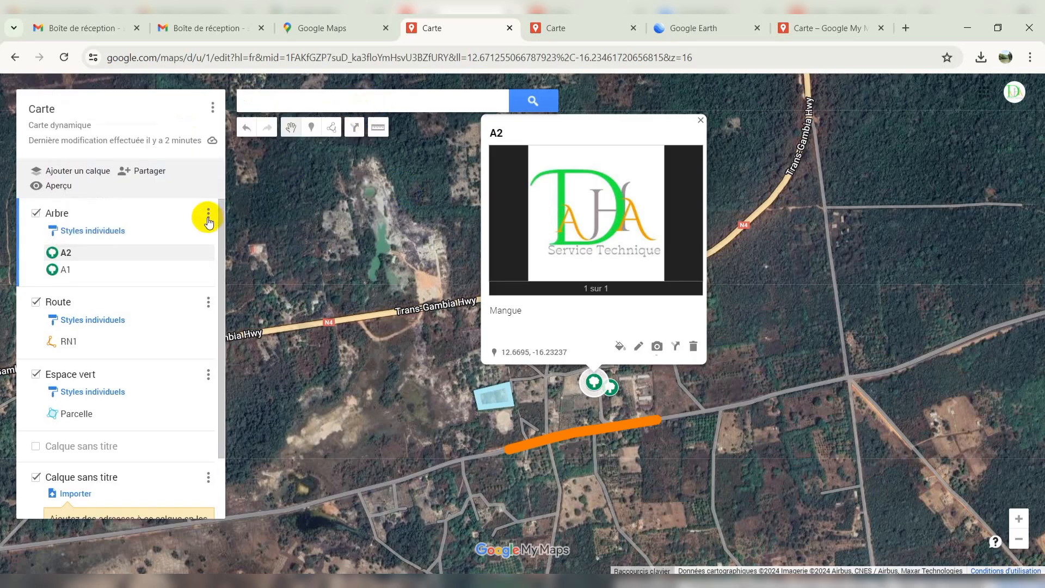
{"action": "left_click", "coordinate": [208, 213]}
{"action": "left_click", "coordinate": [116, 282]}
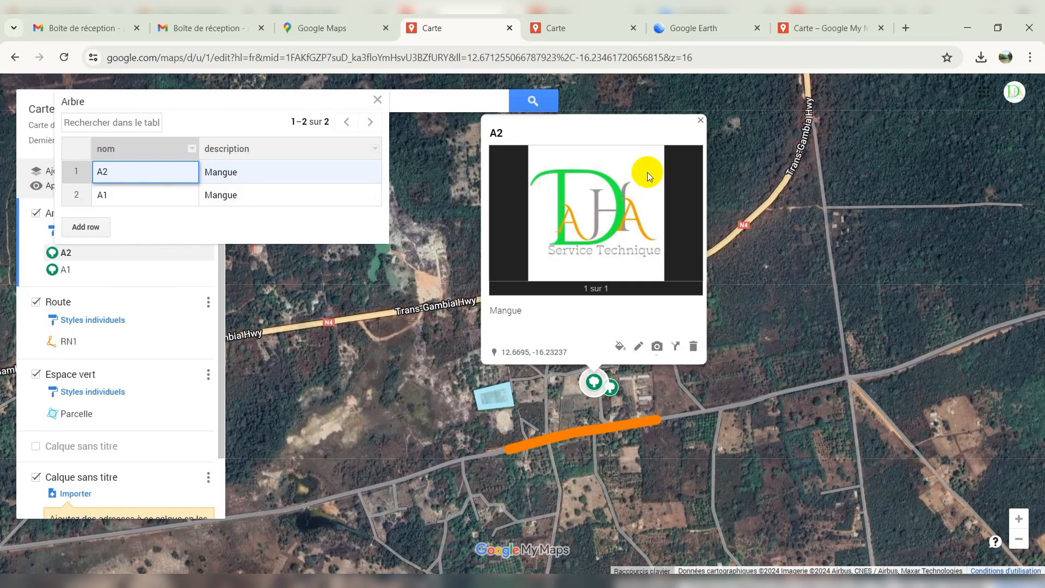
{"action": "left_click", "coordinate": [112, 195]}
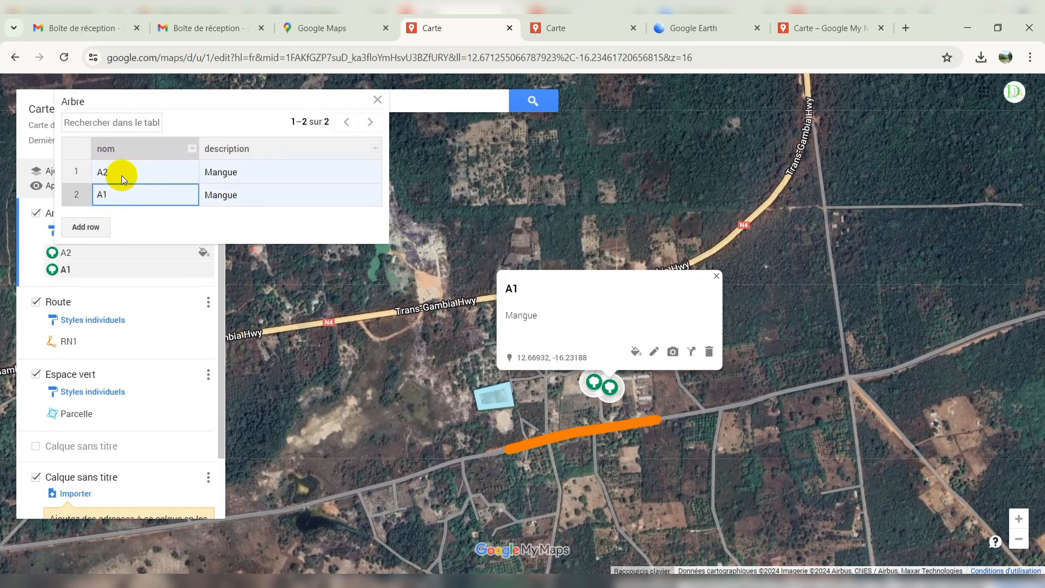
{"action": "left_click", "coordinate": [122, 175]}
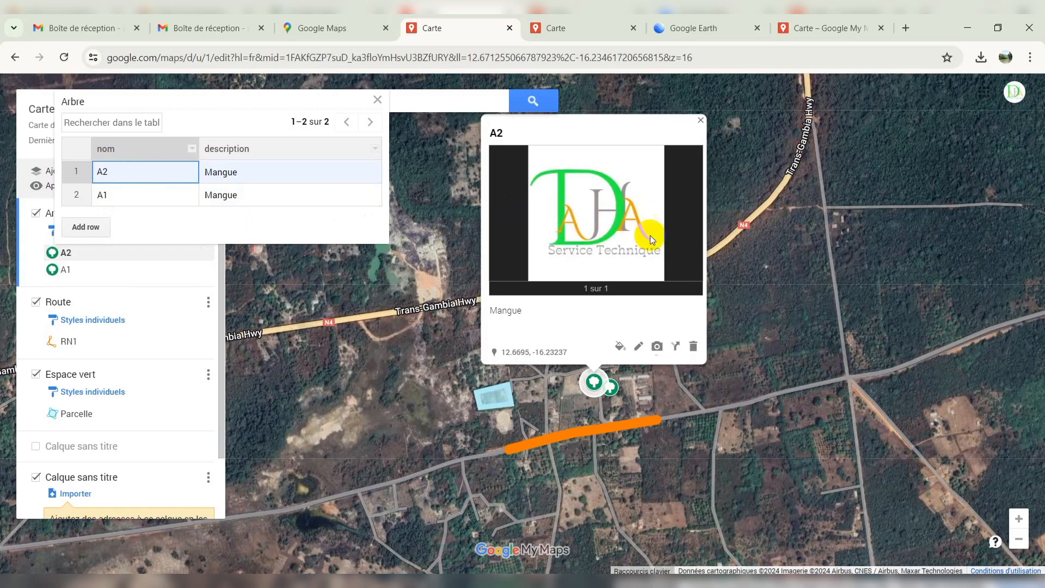
{"action": "left_click", "coordinate": [377, 99]}
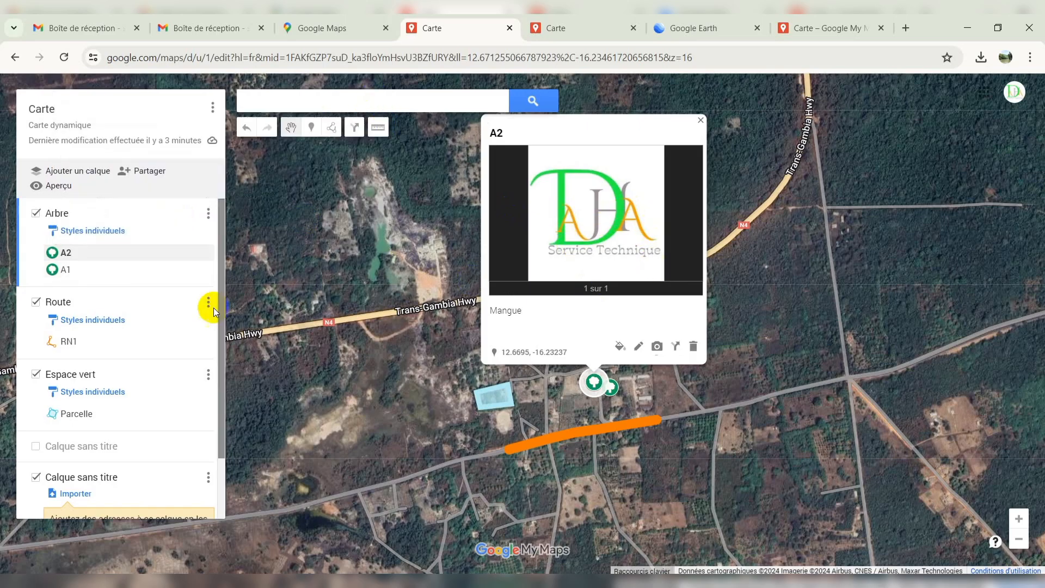
Step: Review the Route layer's data table and the options available for the Espace vert layer
{"action": "left_click", "coordinate": [207, 301]}
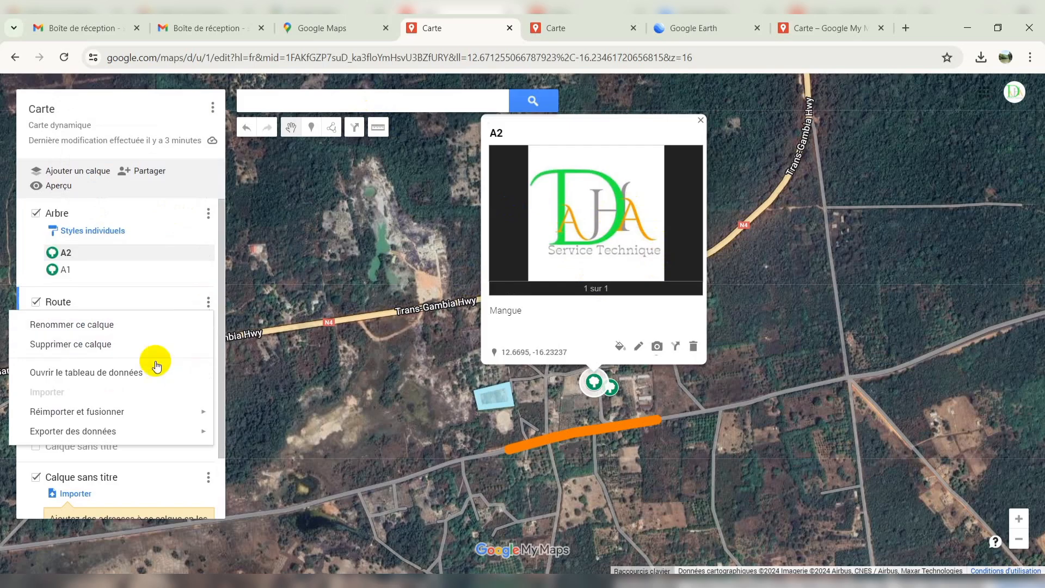
{"action": "left_click", "coordinate": [104, 373]}
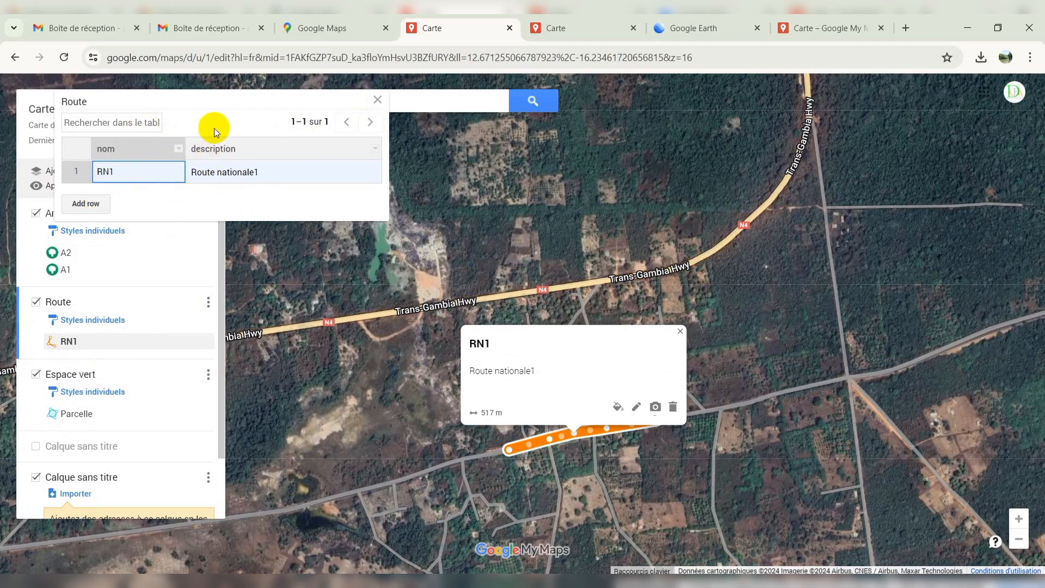
{"action": "left_click", "coordinate": [377, 101]}
{"action": "scroll", "coordinate": [178, 309], "scroll_direction": "down", "scroll_amount": 2}
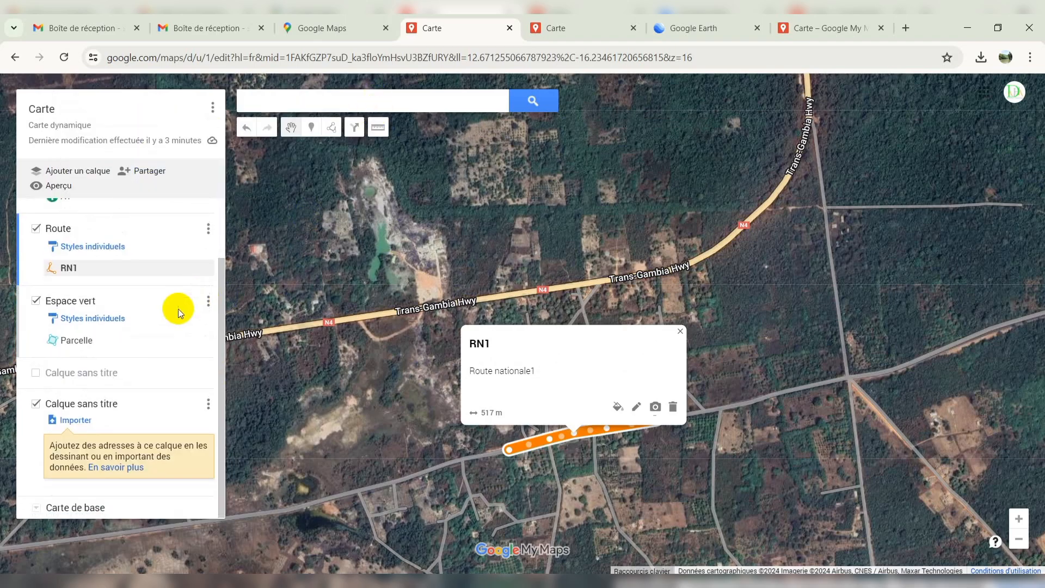
{"action": "scroll", "coordinate": [135, 373], "scroll_direction": "up", "scroll_amount": 2}
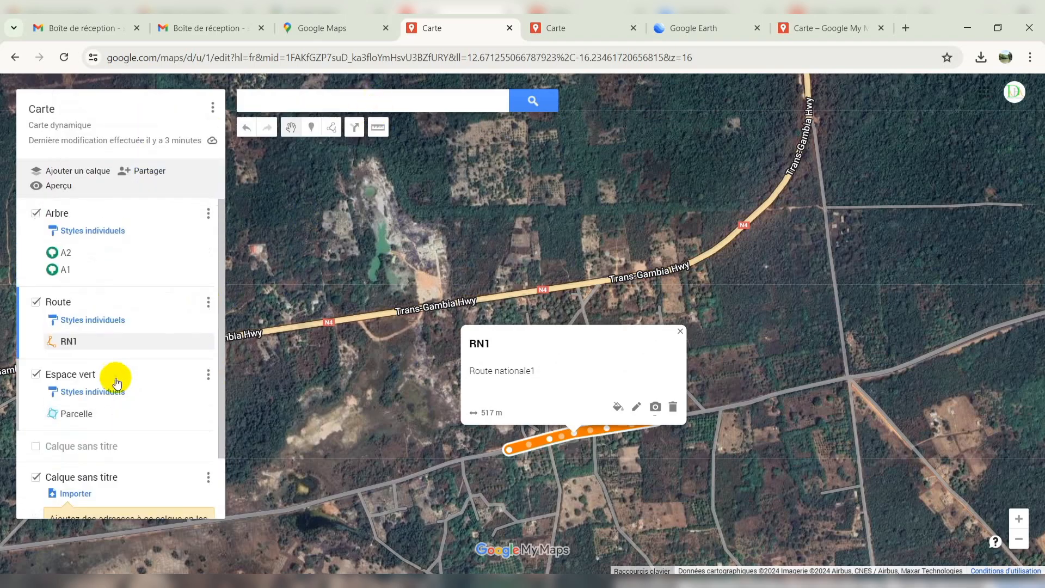
{"action": "left_click", "coordinate": [209, 375]}
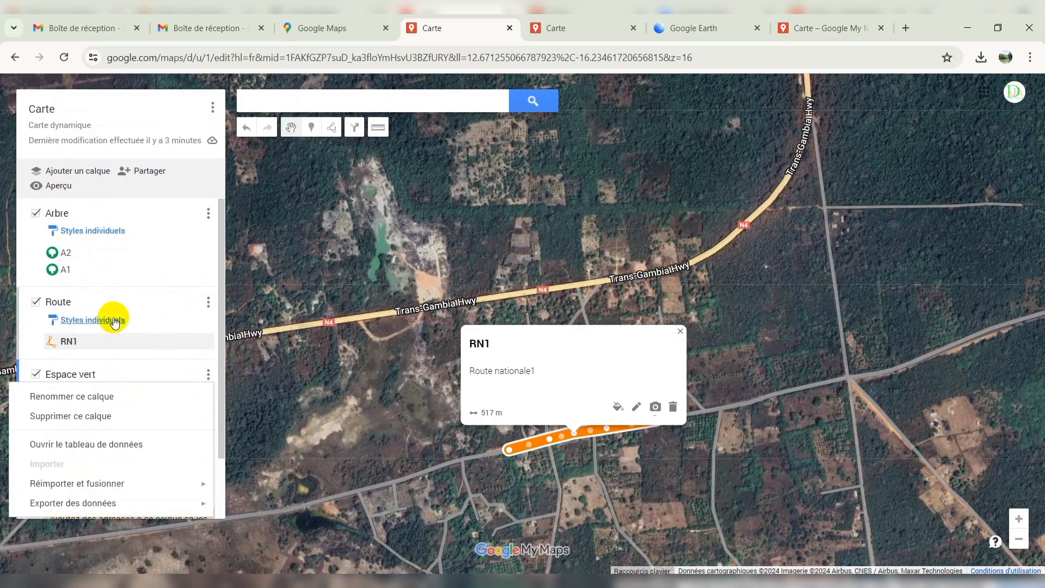
Step: Examine the choices for grouping places by style in the Route layer, keeping Styles individuels
{"action": "left_click", "coordinate": [83, 326]}
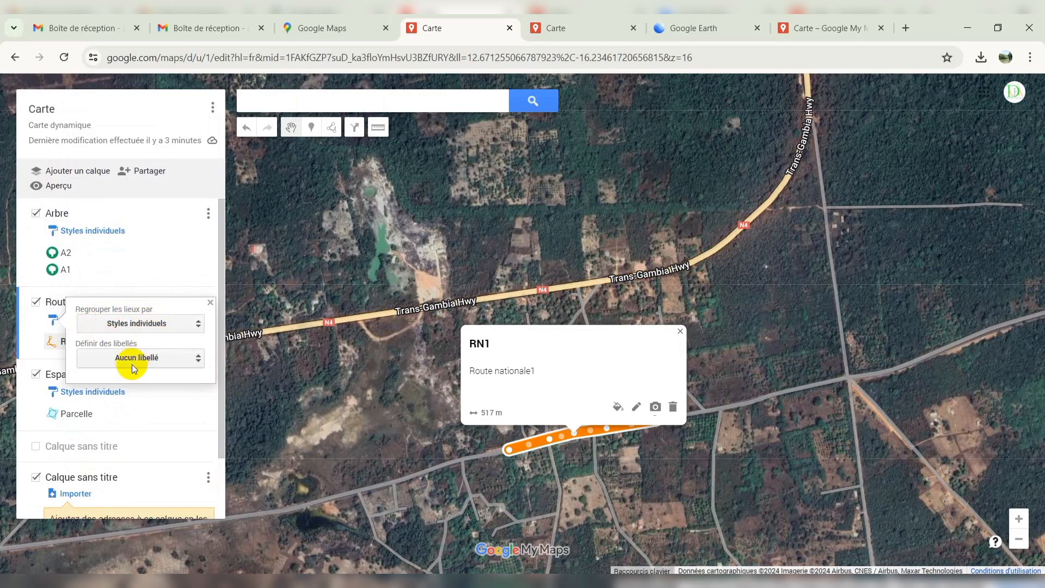
{"action": "left_click", "coordinate": [157, 326]}
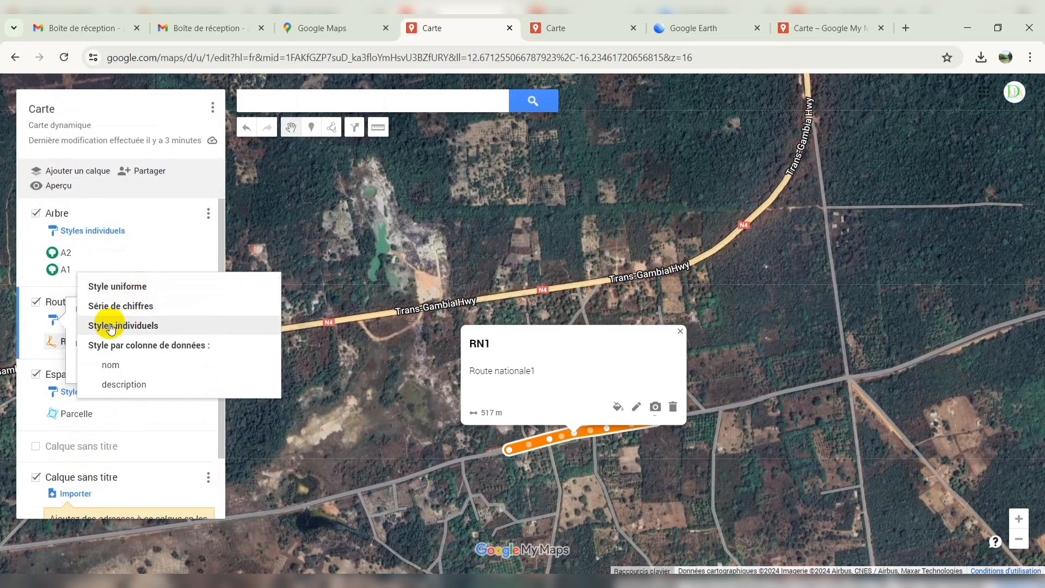
{"action": "left_click", "coordinate": [156, 254]}
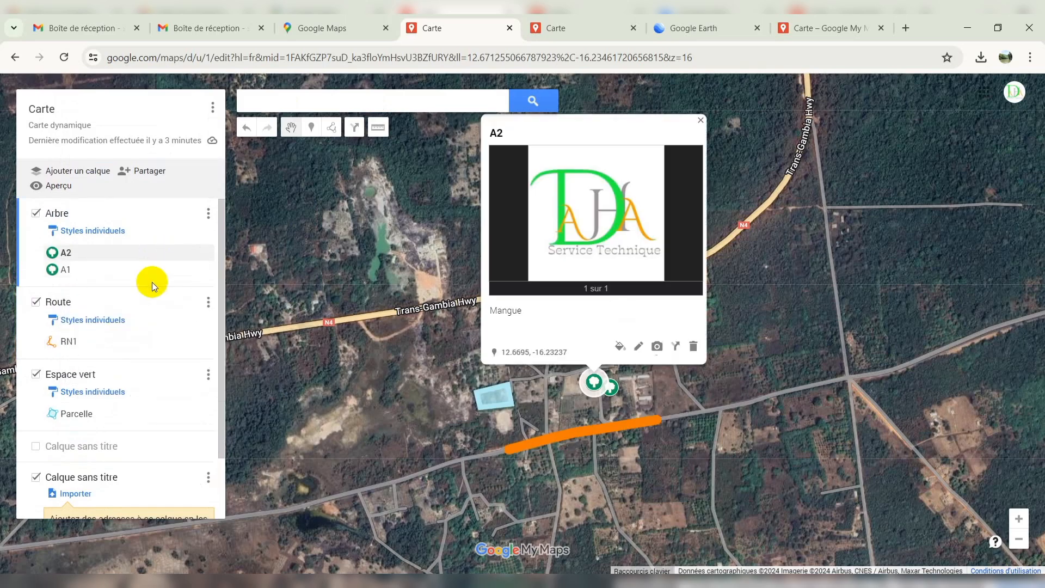
{"action": "left_click", "coordinate": [98, 320]}
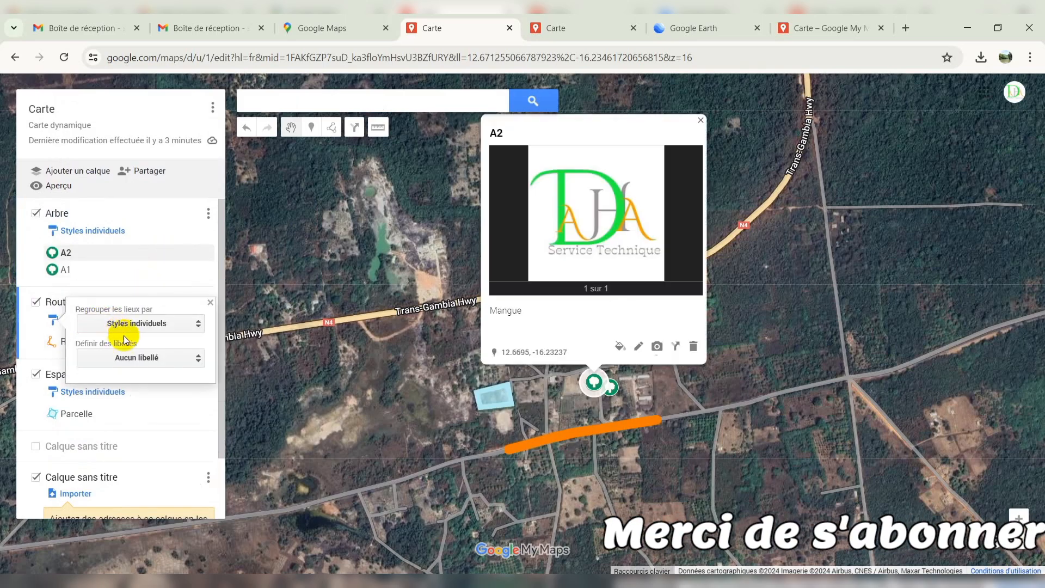
{"action": "left_click", "coordinate": [100, 324]}
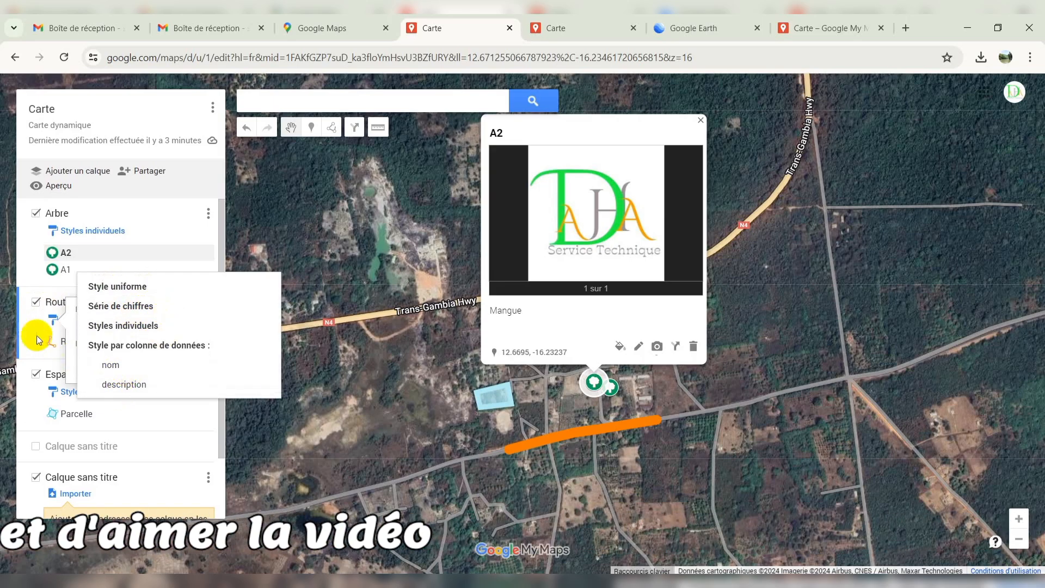
{"action": "left_click", "coordinate": [82, 362]}
Step: Group the places of the Espace vert layer by Style uniforme
{"action": "scroll", "coordinate": [129, 382], "scroll_direction": "down", "scroll_amount": 2}
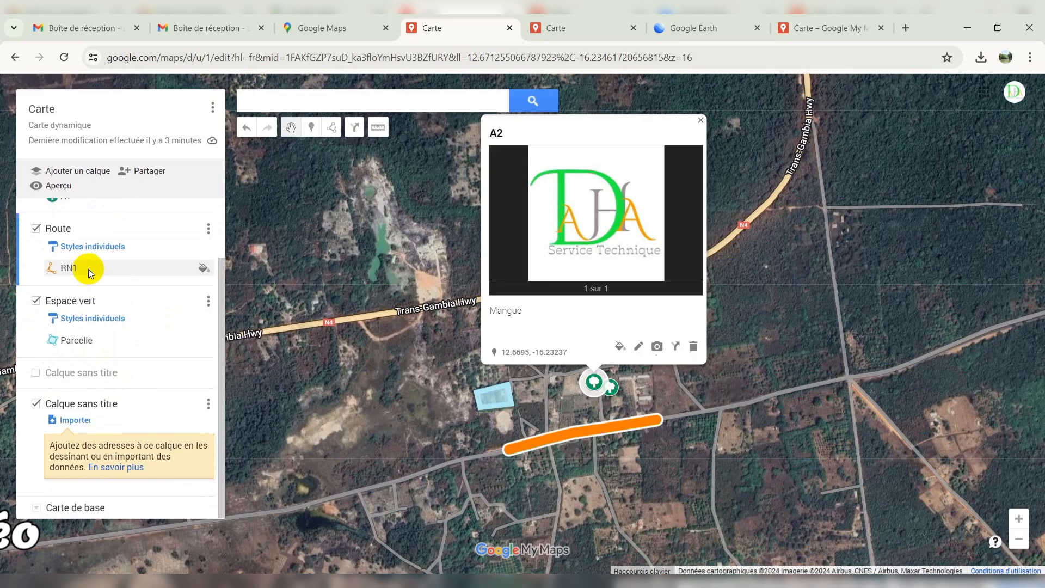
{"action": "left_click", "coordinate": [101, 320]}
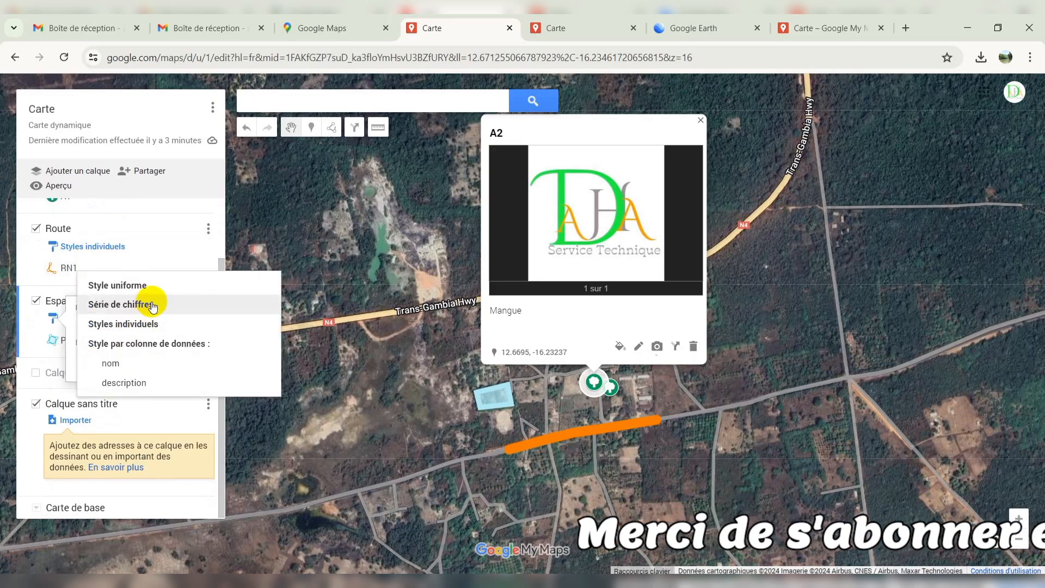
{"action": "left_click", "coordinate": [143, 287]}
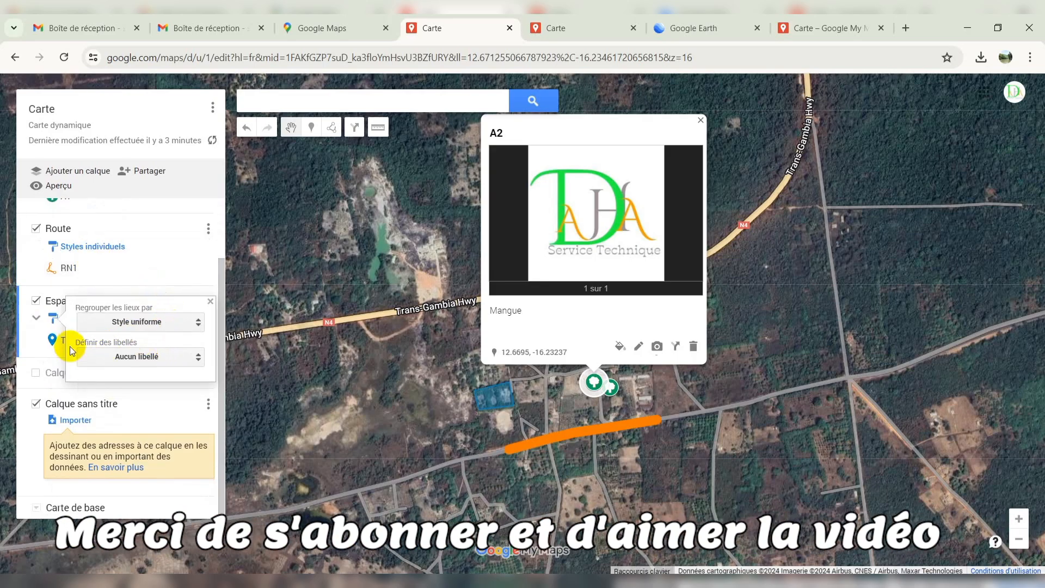
Step: Group the places of the Espace vert layer by the nom data column
{"action": "left_click", "coordinate": [38, 342]}
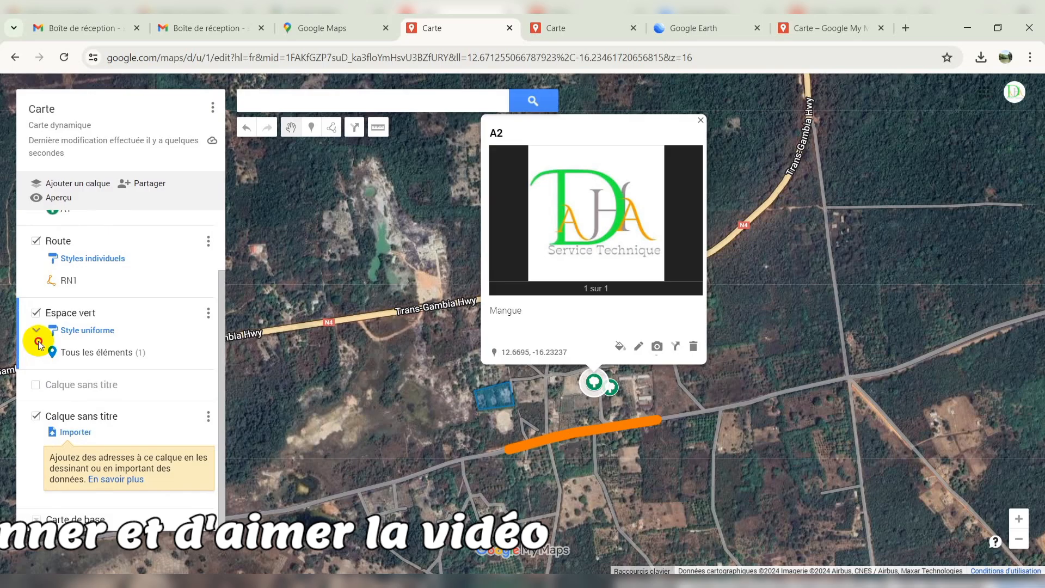
{"action": "left_click", "coordinate": [87, 336]}
{"action": "left_click", "coordinate": [120, 335]}
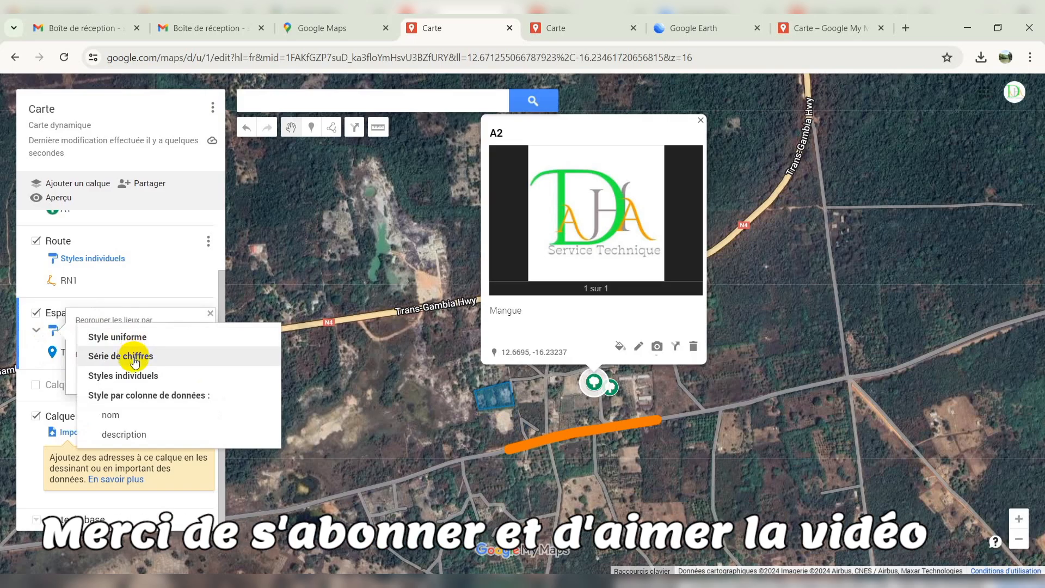
{"action": "left_click", "coordinate": [120, 420]}
{"action": "left_click", "coordinate": [41, 353]}
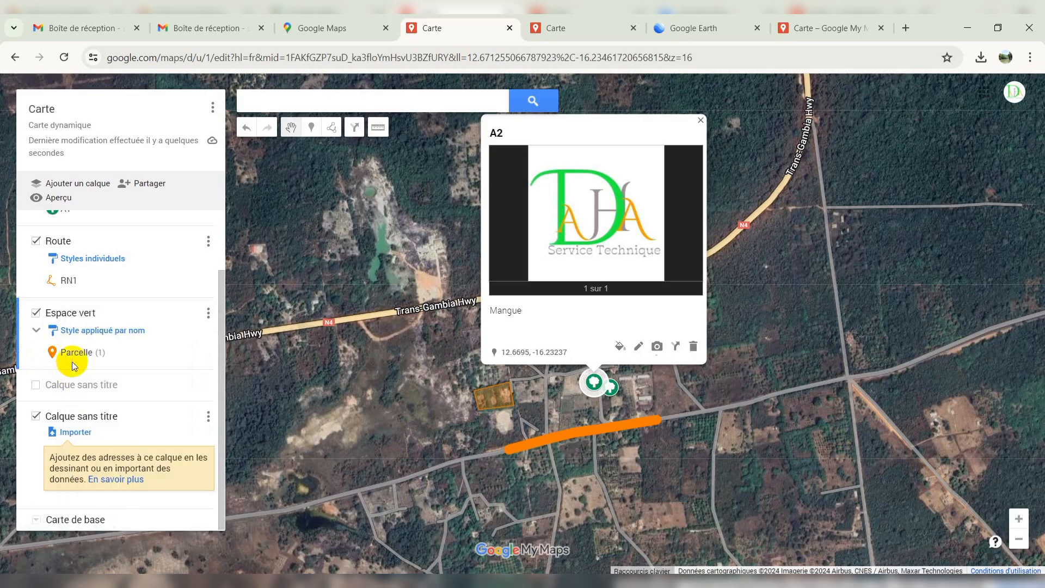
Step: Change the Espace vert layer's grouping to the description data column
{"action": "left_click", "coordinate": [104, 331]}
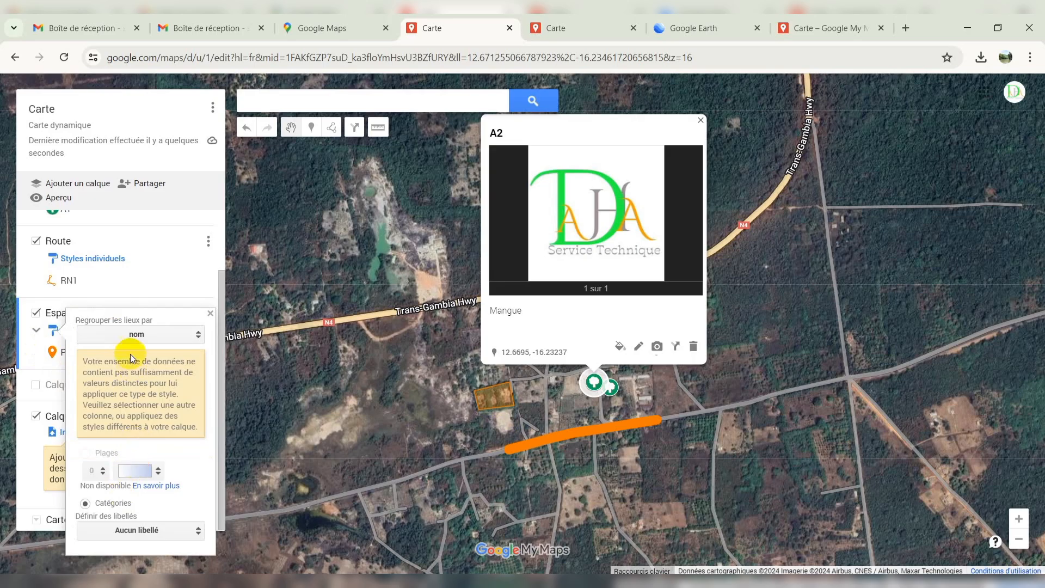
{"action": "left_click", "coordinate": [136, 337]}
{"action": "left_click", "coordinate": [143, 355]}
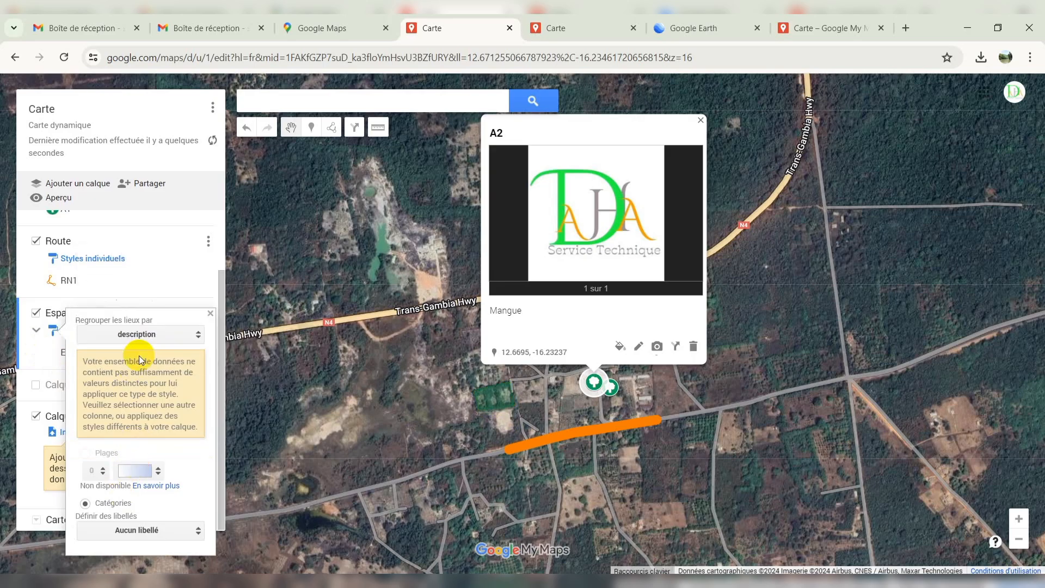
{"action": "left_click", "coordinate": [45, 356]}
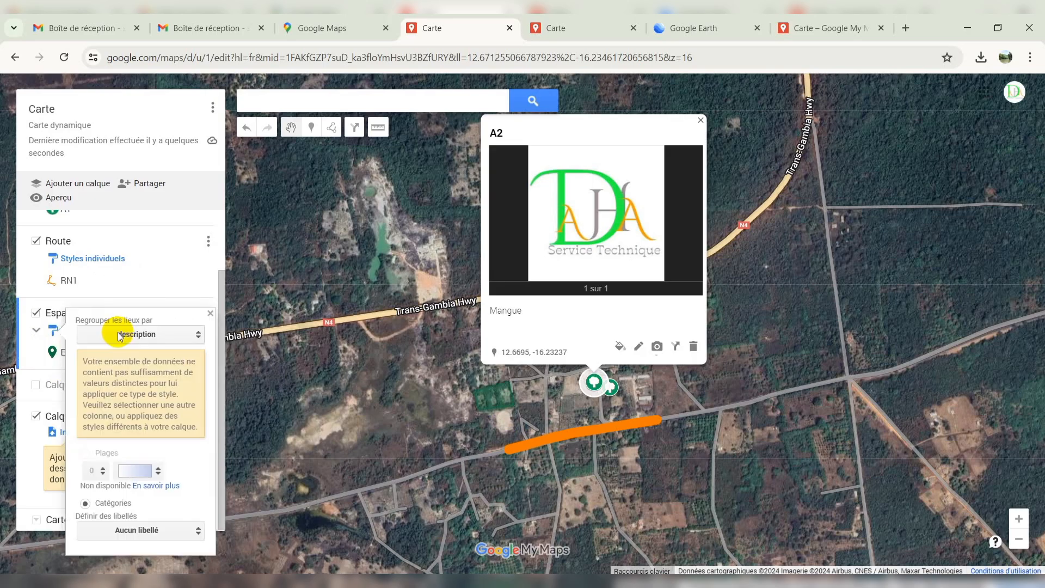
Step: Switch the Espace vert layer's grouping back to the nom column
{"action": "left_click", "coordinate": [115, 330]}
{"action": "left_click", "coordinate": [135, 340]}
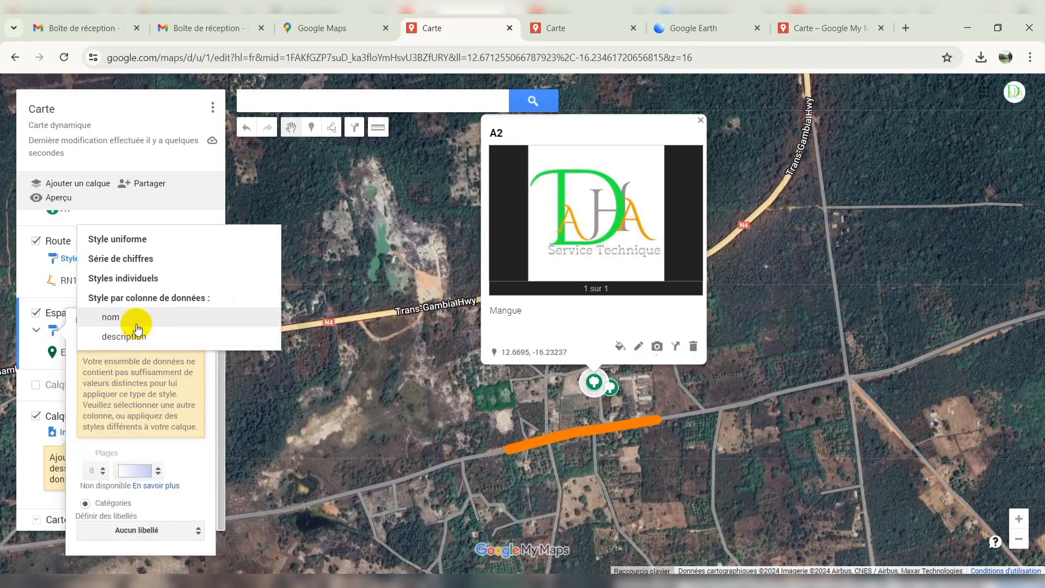
{"action": "left_click", "coordinate": [133, 317]}
{"action": "left_click", "coordinate": [65, 362]}
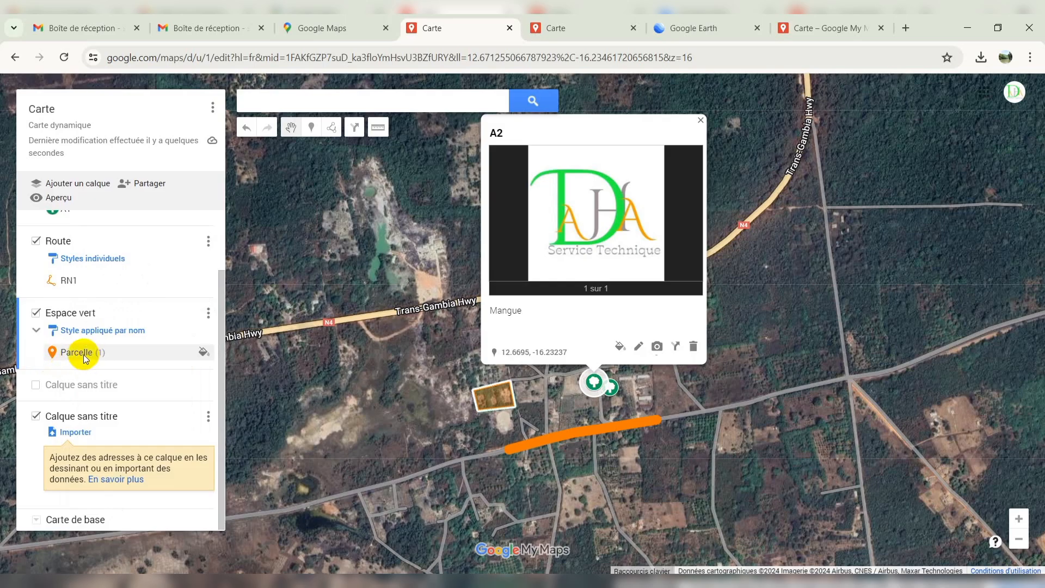
Step: Restore Style uniforme as the grouping for the Espace vert layer
{"action": "left_click", "coordinate": [116, 332]}
{"action": "left_click", "coordinate": [128, 343]}
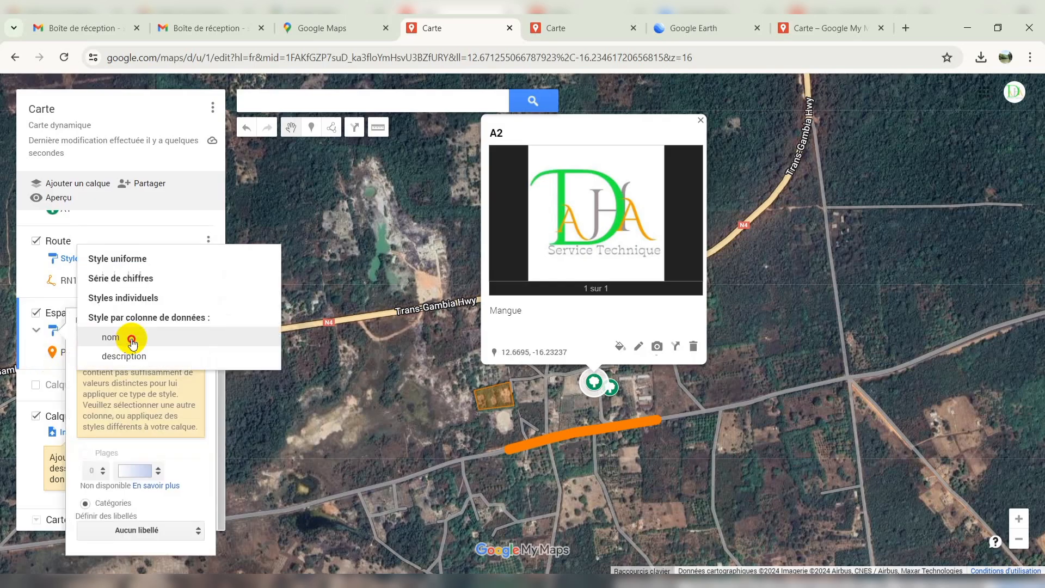
{"action": "left_click", "coordinate": [161, 259]}
{"action": "left_click", "coordinate": [41, 352]}
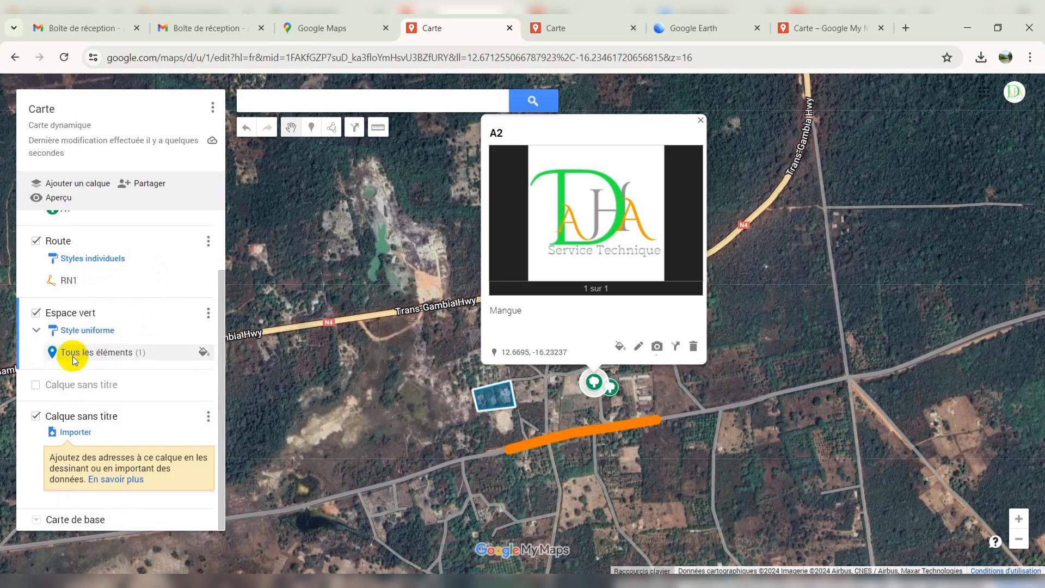
Step: View the details of the Espace vert layer's single element on the map and close its information card
{"action": "scroll", "coordinate": [112, 362], "scroll_direction": "up", "scroll_amount": 3}
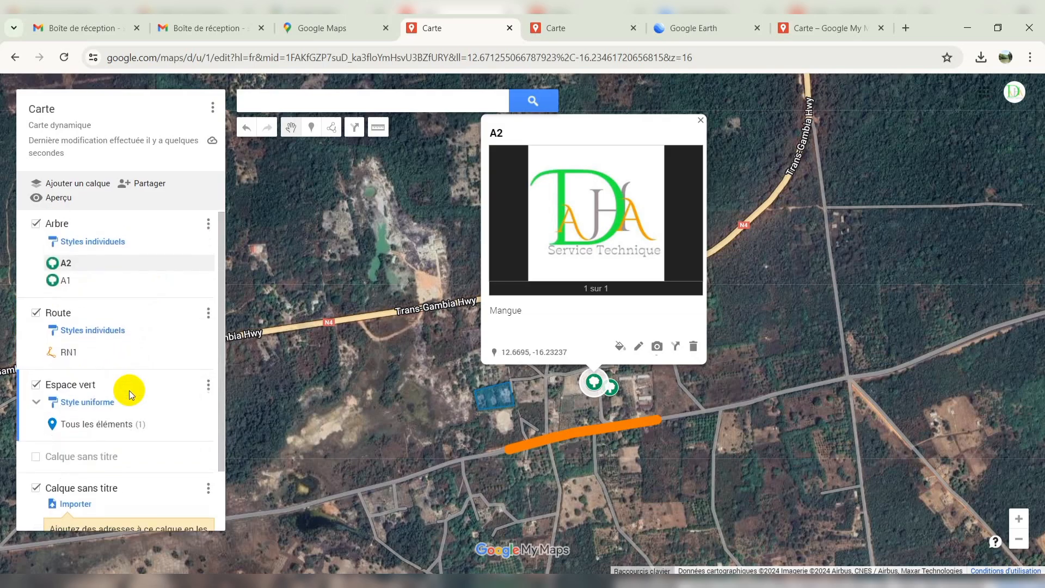
{"action": "scroll", "coordinate": [129, 390], "scroll_direction": "down", "scroll_amount": 2}
{"action": "left_click", "coordinate": [117, 360]}
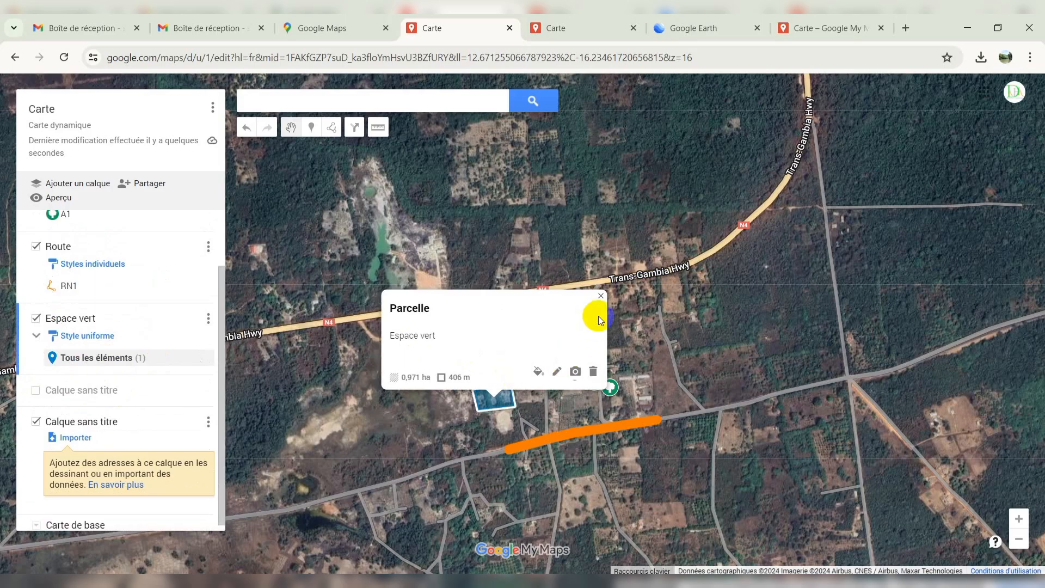
{"action": "left_click", "coordinate": [601, 298]}
Step: Label the Espace vert layer's elements with the nom column and check the label on the parcel
{"action": "left_click", "coordinate": [87, 336]}
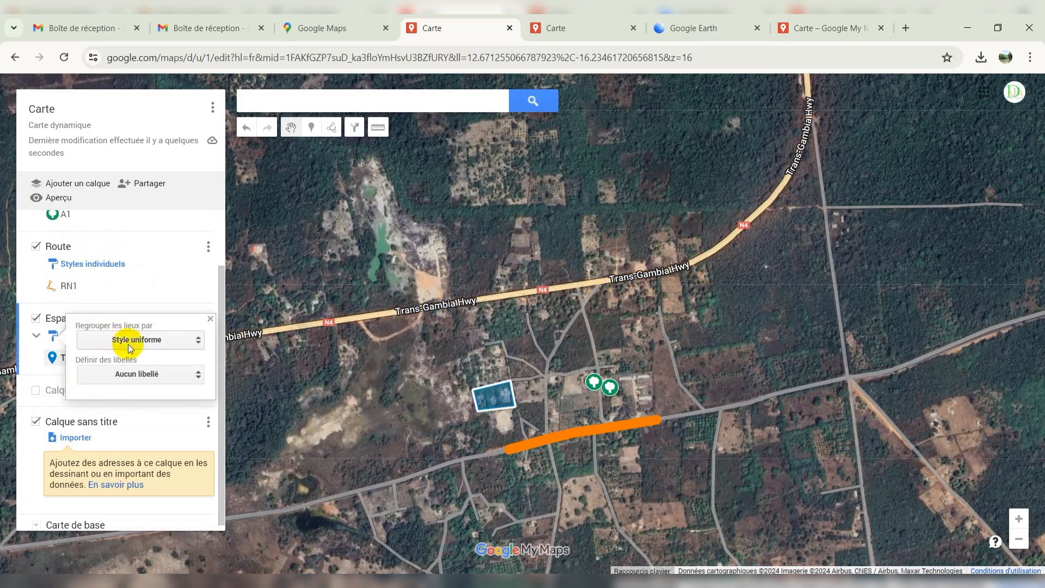
{"action": "left_click", "coordinate": [128, 380]}
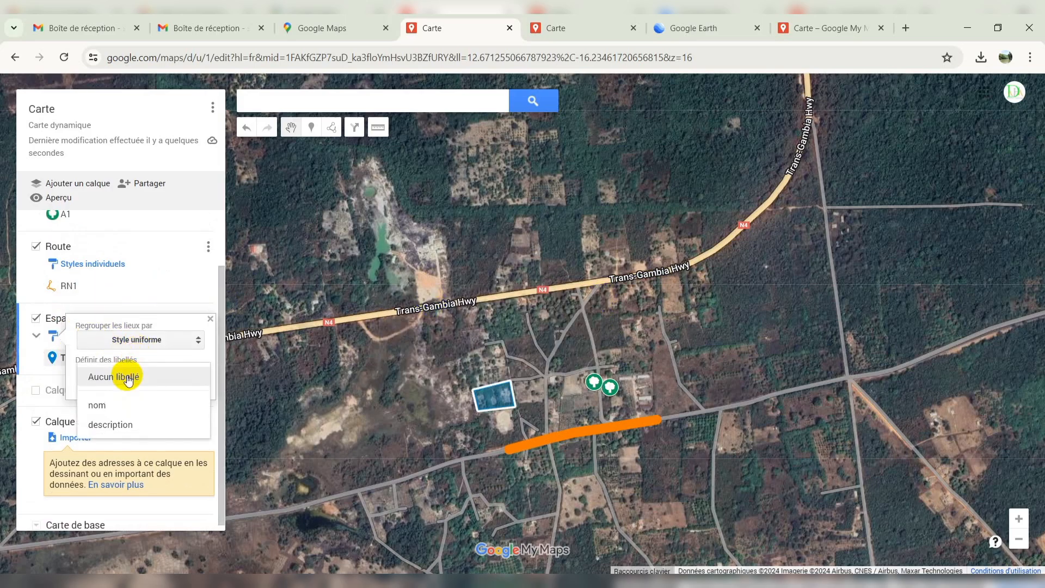
{"action": "left_click", "coordinate": [109, 403]}
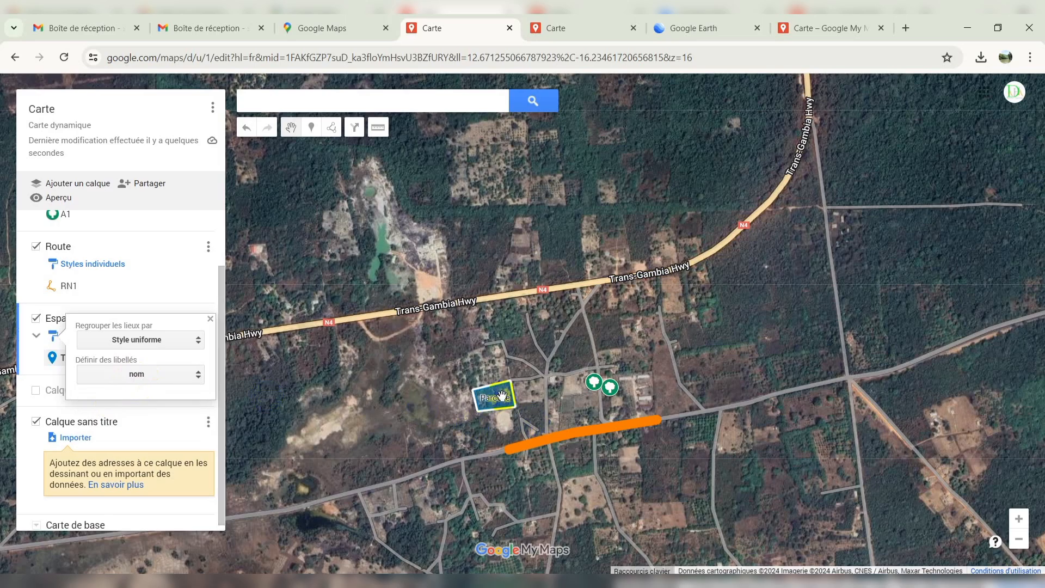
{"action": "left_click", "coordinate": [36, 360]}
{"action": "scroll", "coordinate": [511, 419], "scroll_direction": "up", "scroll_amount": 2}
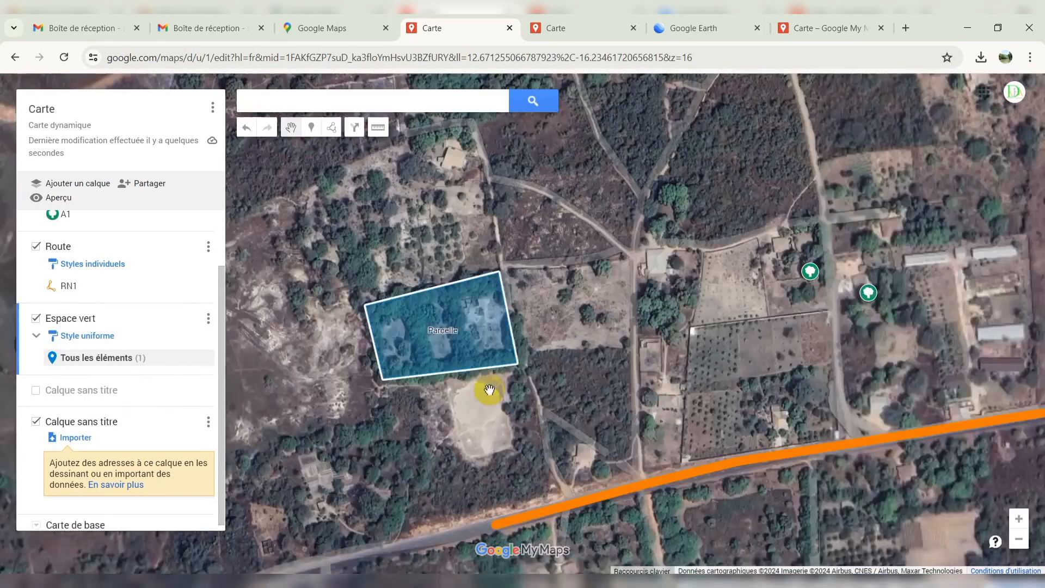
Step: Check the labelled parcel's information card and the Espace vert layer's label setting
{"action": "left_click", "coordinate": [111, 361]}
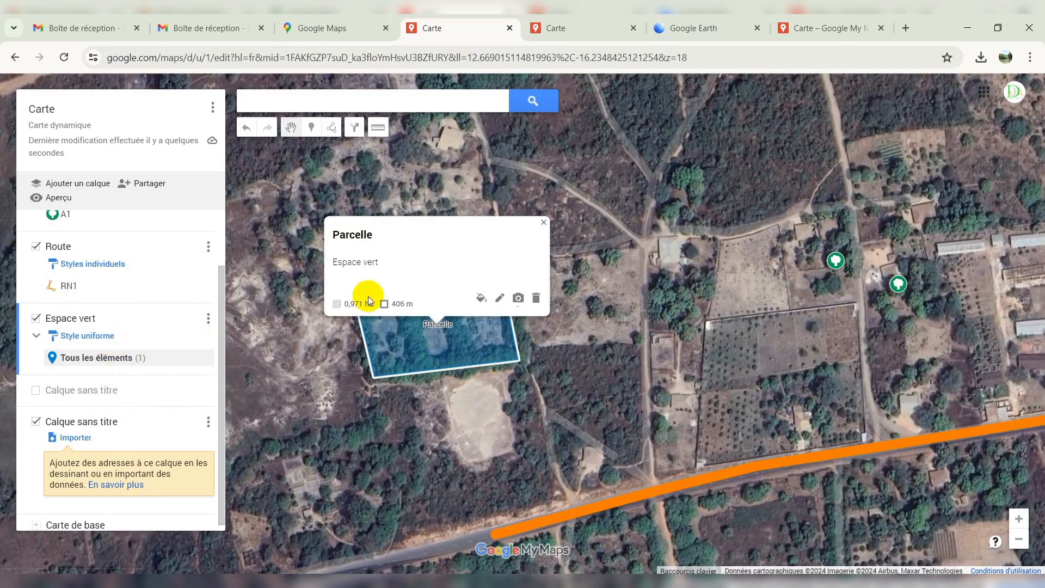
{"action": "left_click", "coordinate": [543, 225]}
{"action": "left_click", "coordinate": [99, 336]}
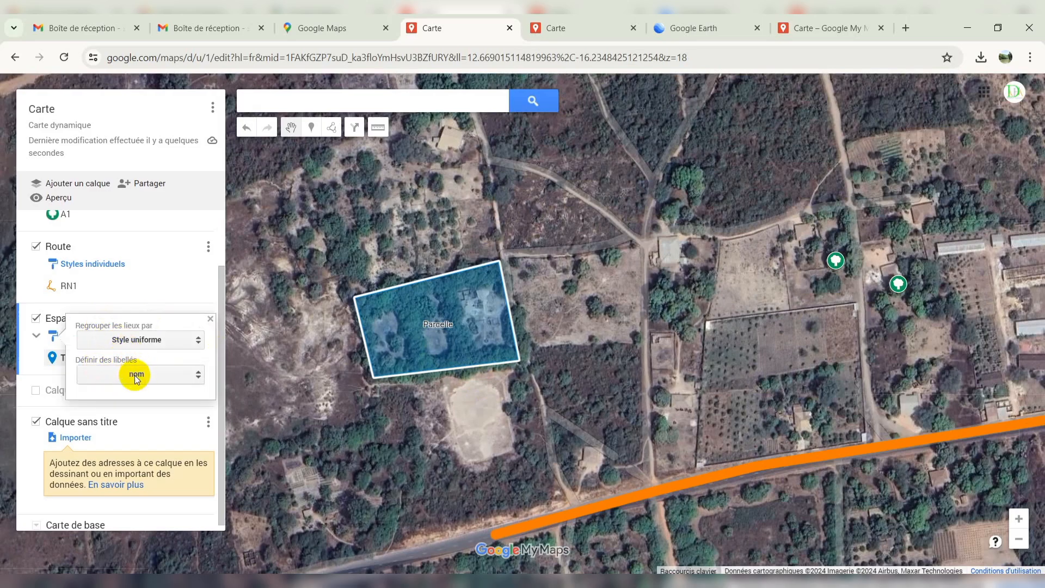
{"action": "left_click", "coordinate": [33, 360]}
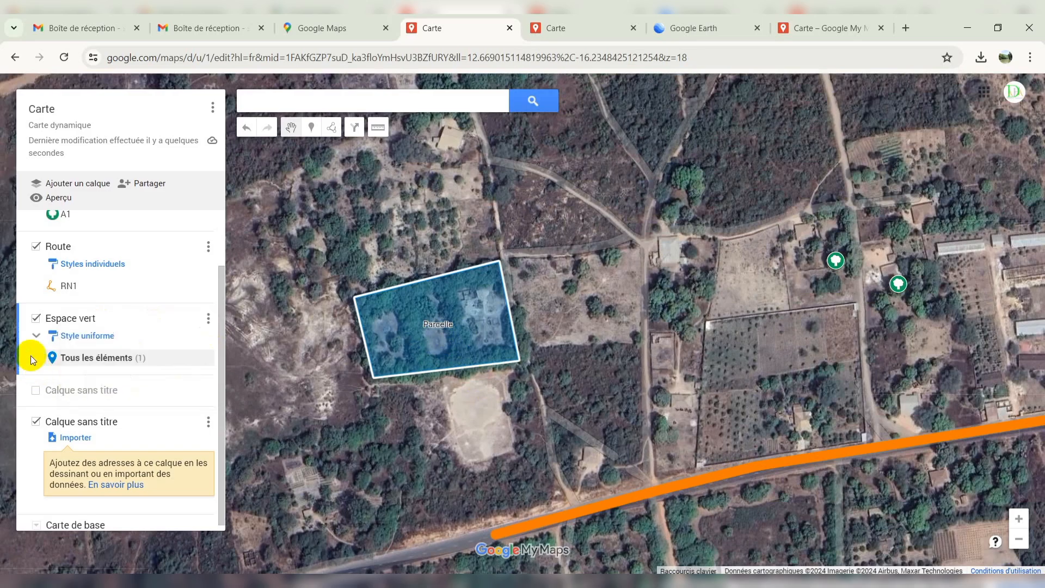
Step: Label the trees of the Arbre layer with the nom column
{"action": "double_click", "coordinate": [912, 265]}
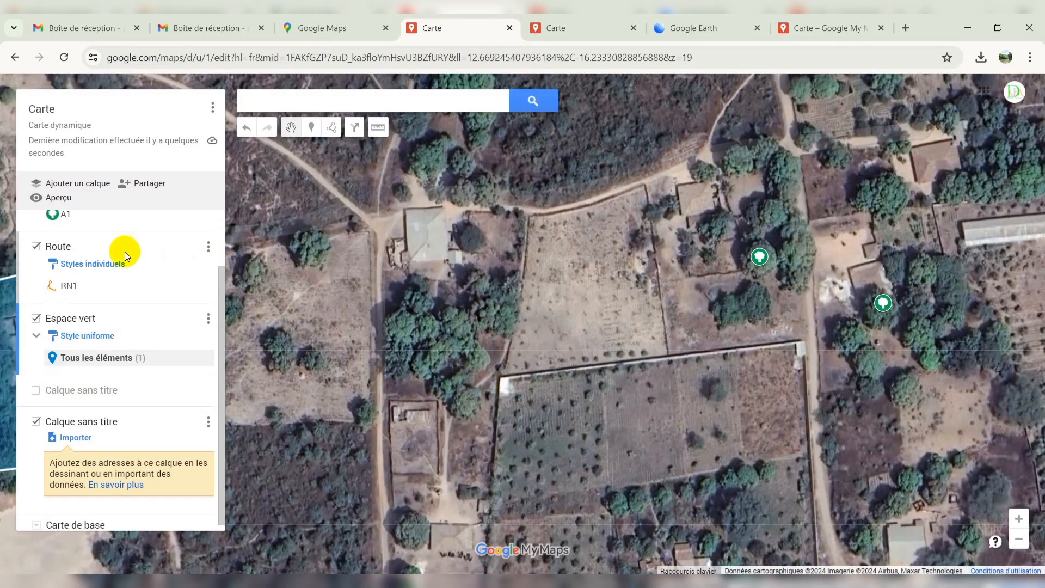
{"action": "scroll", "coordinate": [123, 250], "scroll_direction": "up", "scroll_amount": 2}
{"action": "left_click", "coordinate": [92, 243]}
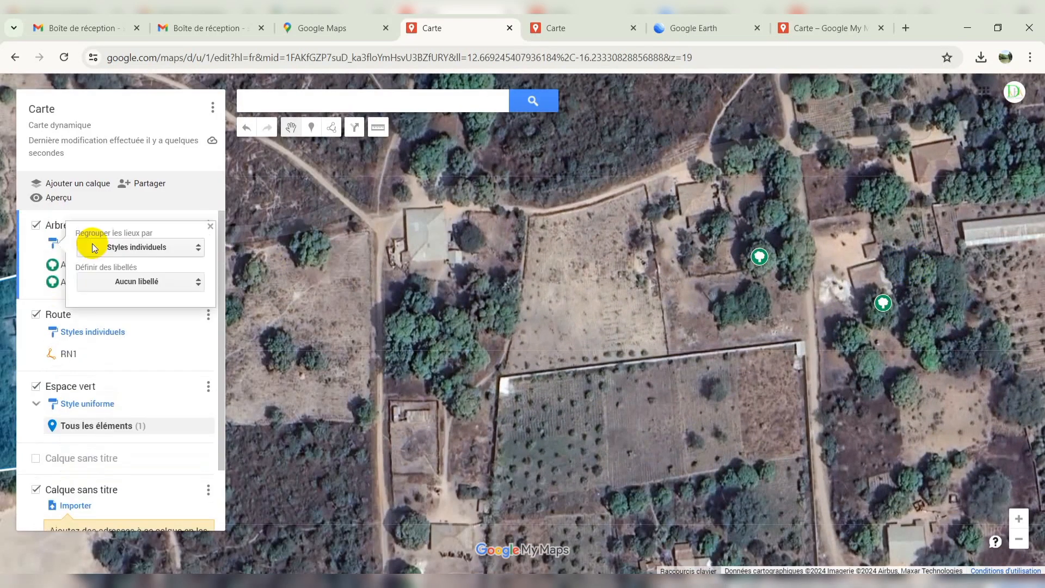
{"action": "left_click", "coordinate": [113, 282]}
{"action": "left_click", "coordinate": [116, 312]}
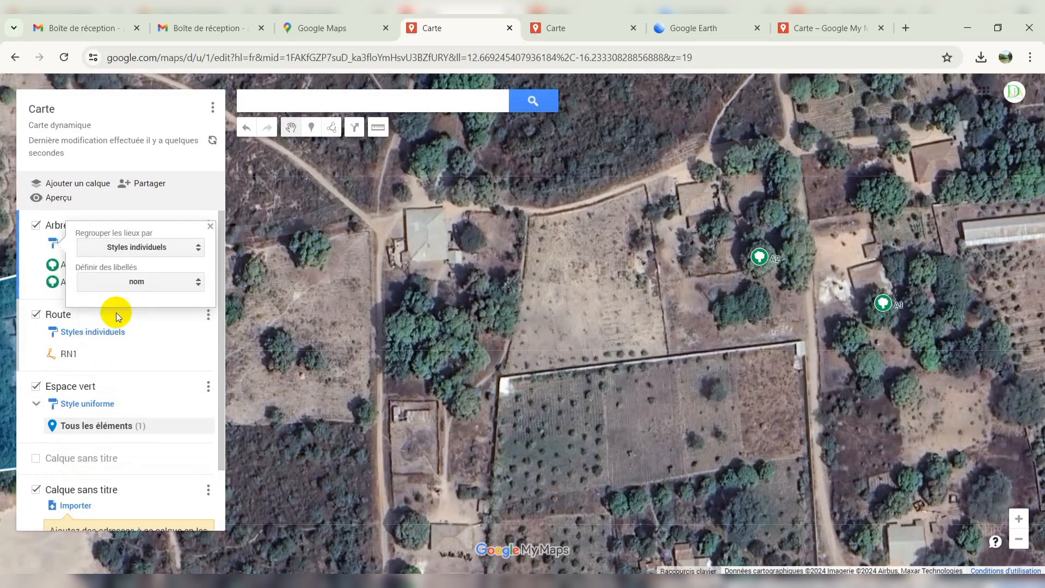
{"action": "double_click", "coordinate": [911, 311]}
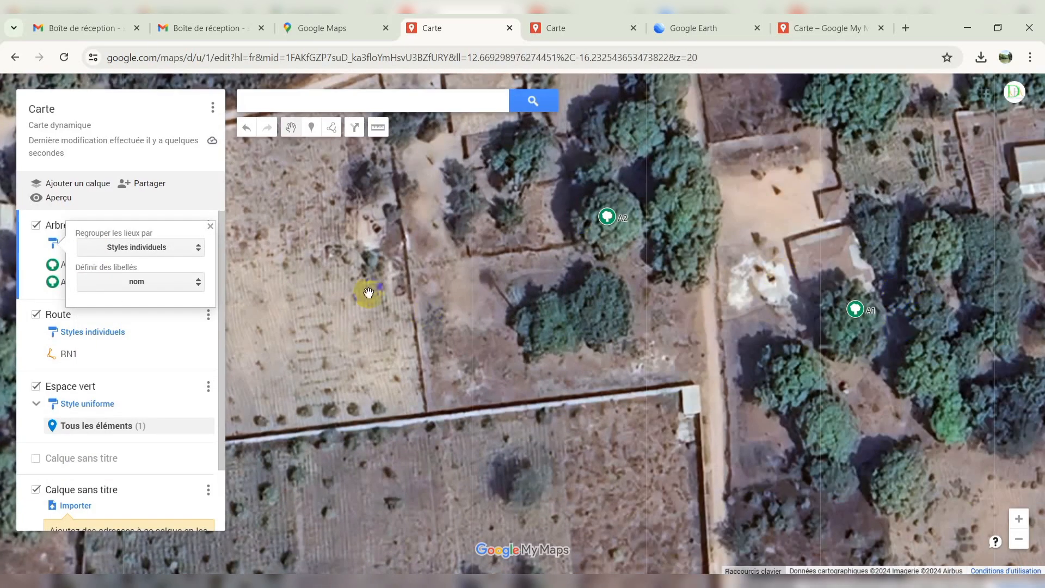
Step: Label the trees of the Arbre layer with the description column and check the labels on the map
{"action": "left_click", "coordinate": [159, 281]}
{"action": "left_click", "coordinate": [140, 309]}
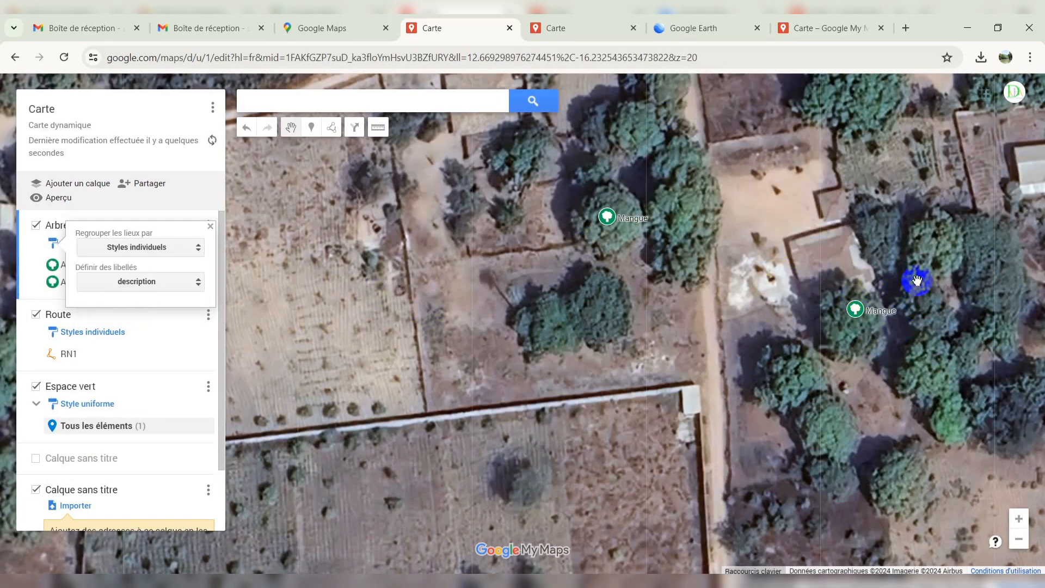
{"action": "scroll", "coordinate": [569, 309], "scroll_direction": "down", "scroll_amount": 1}
{"action": "scroll", "coordinate": [822, 272], "scroll_direction": "up", "scroll_amount": 1}
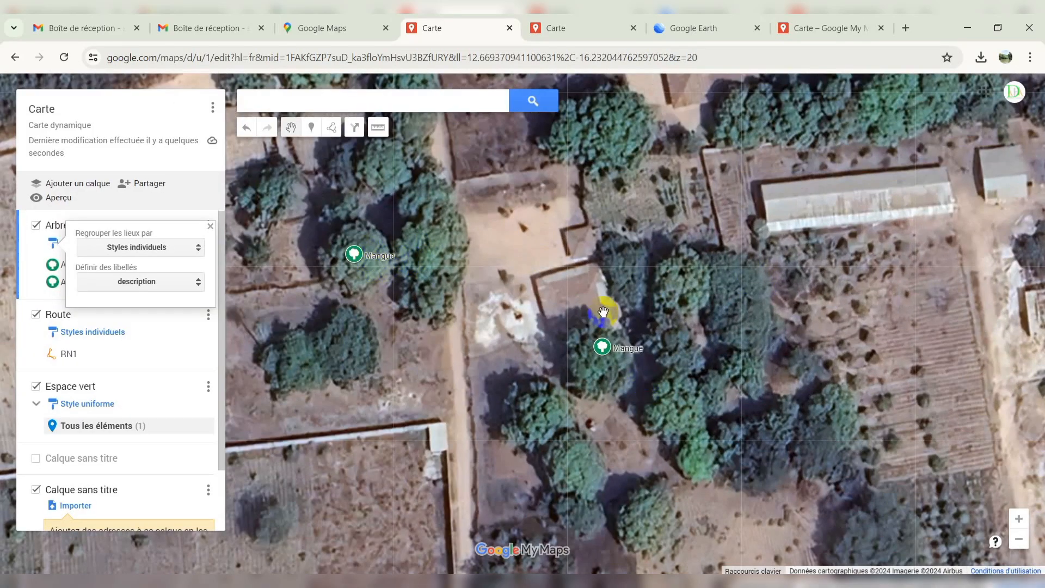
{"action": "scroll", "coordinate": [603, 312], "scroll_direction": "down", "scroll_amount": 2}
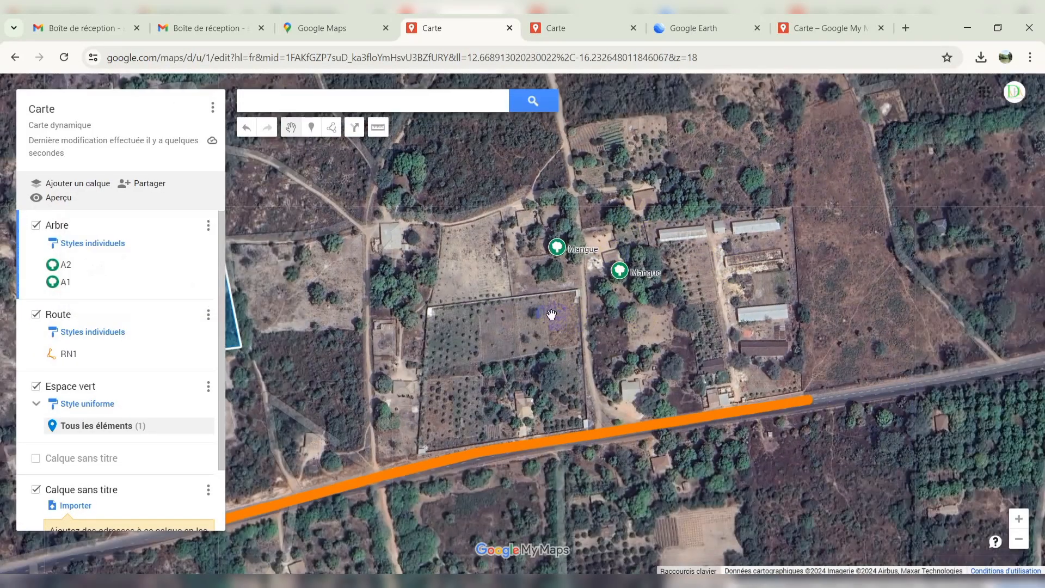
Step: Examine the labelled parcel, the tree markers and the road line together on the map
{"action": "left_click_drag", "start_coordinate": [457, 333], "coordinate": [459, 286]}
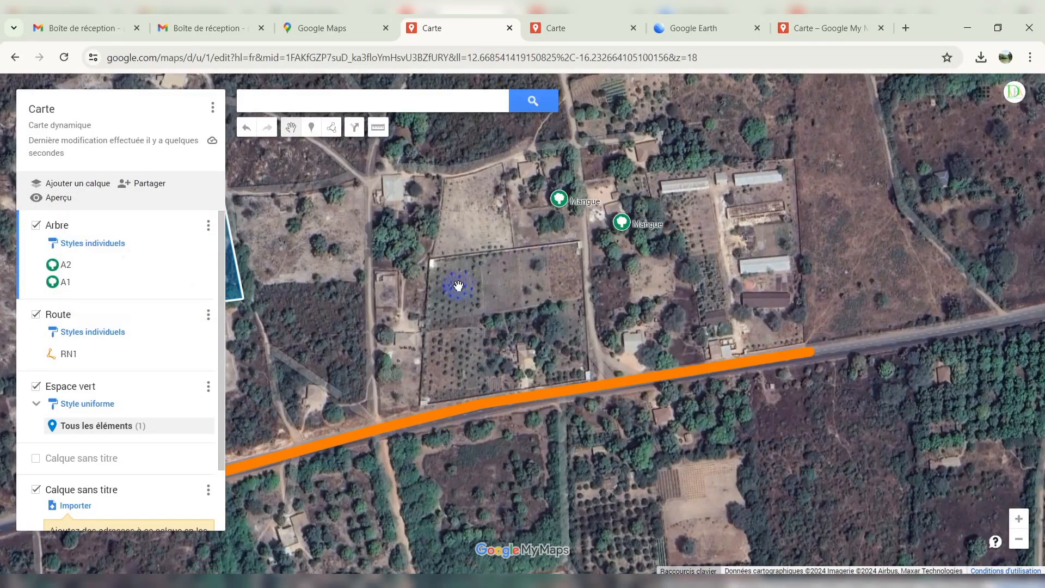
{"action": "scroll", "coordinate": [619, 224], "scroll_direction": "down", "scroll_amount": 2}
{"action": "scroll", "coordinate": [390, 221], "scroll_direction": "up", "scroll_amount": 1}
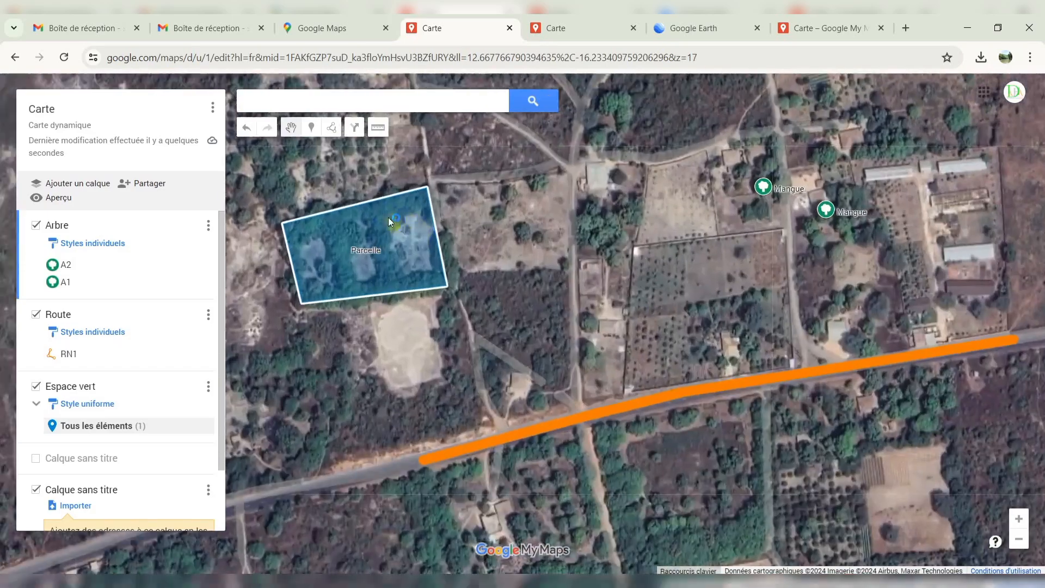
{"action": "scroll", "coordinate": [390, 220], "scroll_direction": "up", "scroll_amount": 1}
{"action": "scroll", "coordinate": [488, 275], "scroll_direction": "down", "scroll_amount": 1}
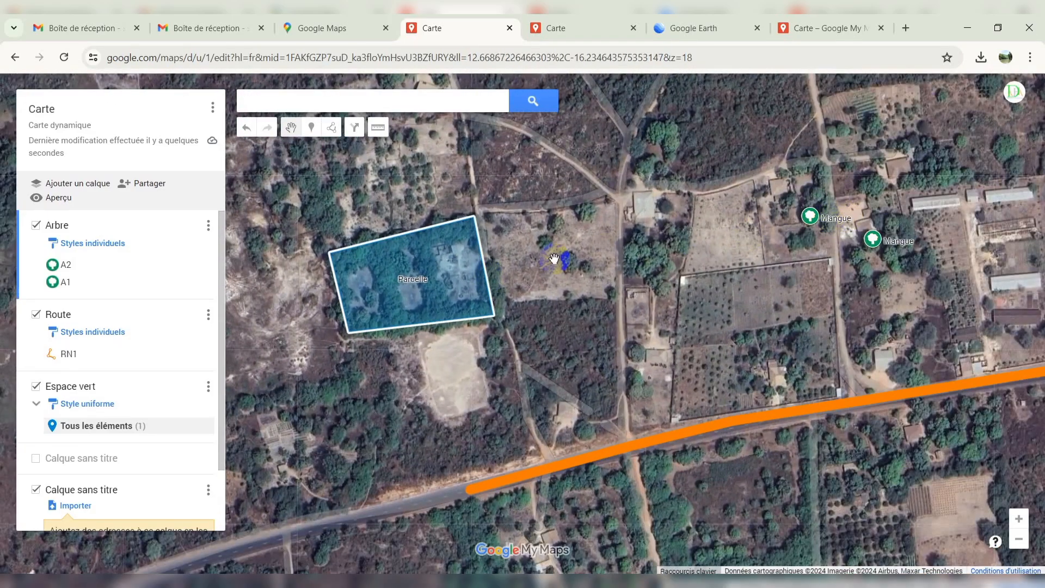
{"action": "left_click", "coordinate": [251, 215]}
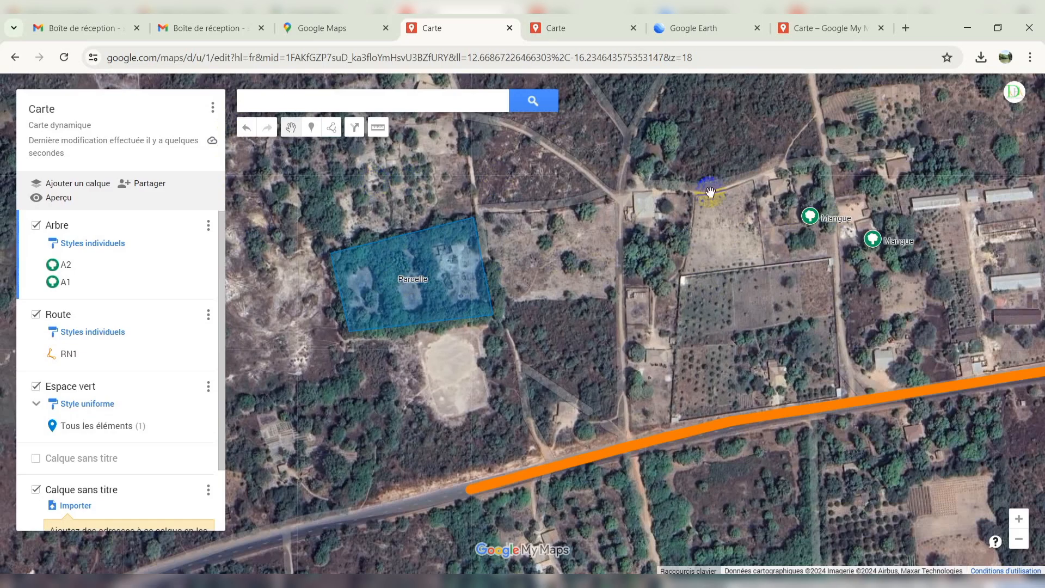
{"action": "left_click_drag", "start_coordinate": [711, 191], "coordinate": [681, 233]}
{"action": "scroll", "coordinate": [419, 251], "scroll_direction": "down", "scroll_amount": 1}
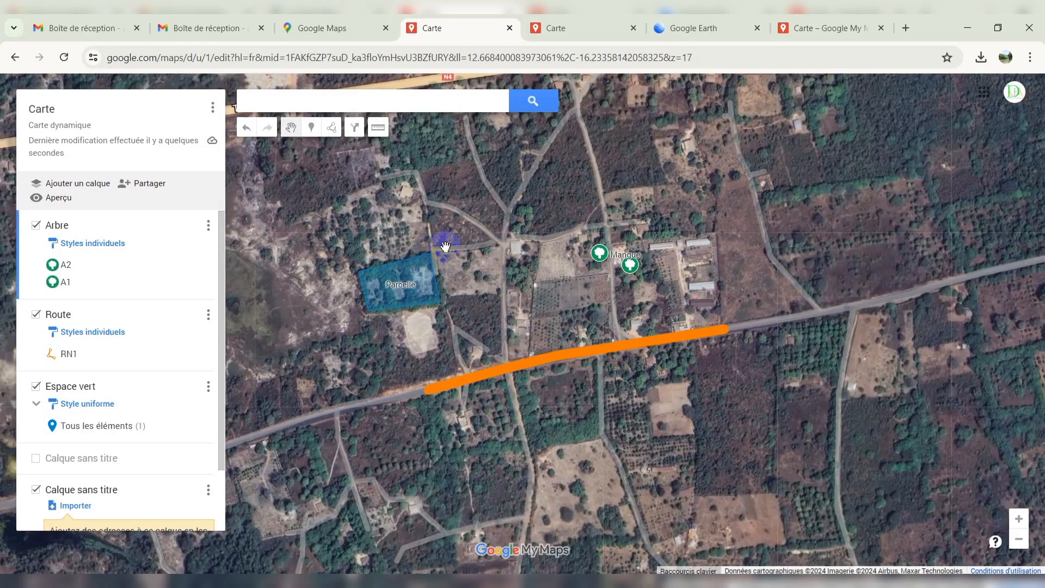
Step: Look at the printable version of Carte and the Google Maps page, and return to the map editor
{"action": "left_click", "coordinate": [575, 25]}
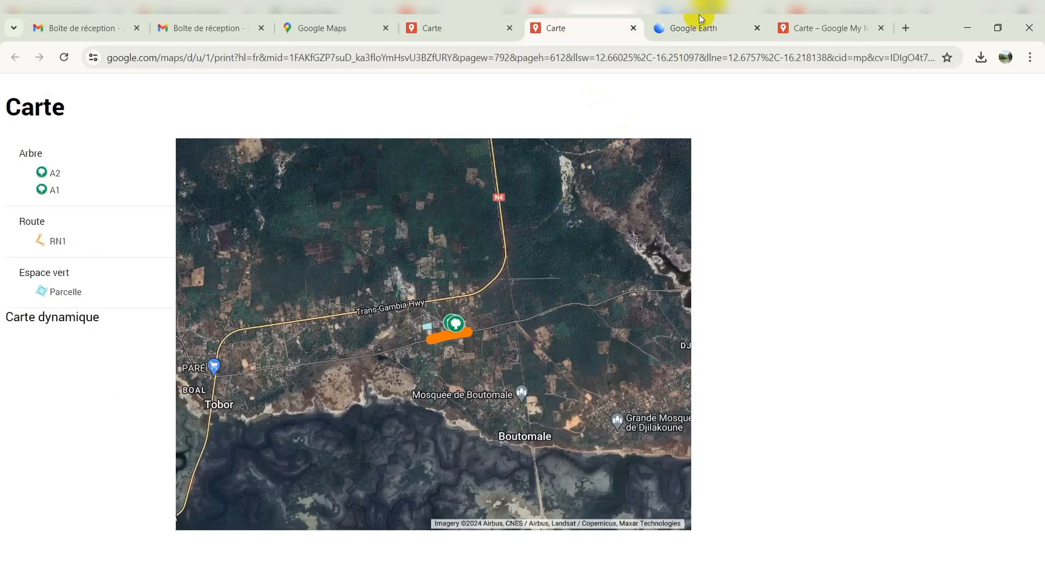
{"action": "left_click", "coordinate": [468, 17]}
{"action": "left_click", "coordinate": [344, 15]}
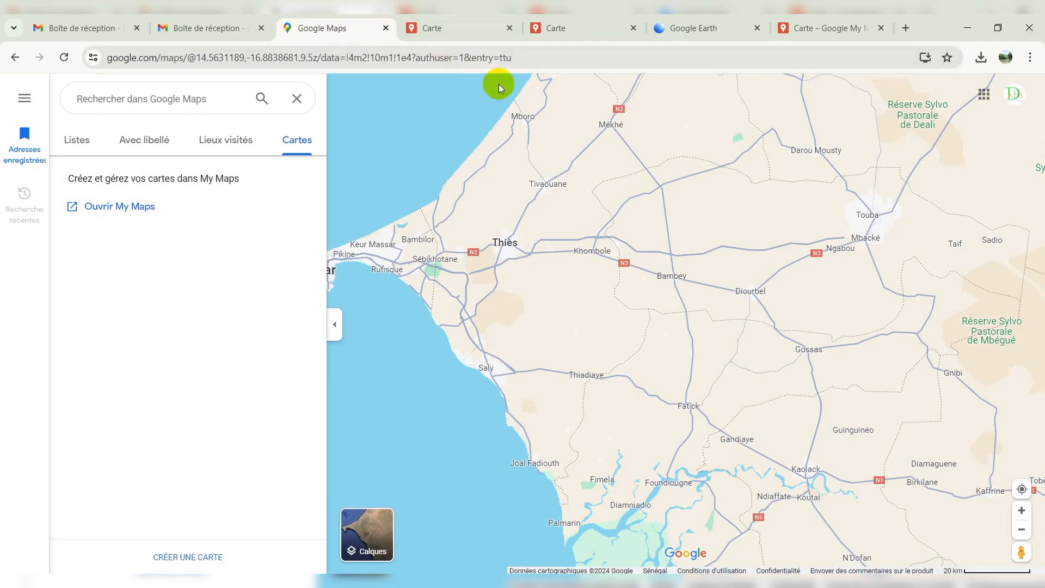
{"action": "left_click", "coordinate": [504, 14]}
{"action": "left_click", "coordinate": [561, 14]}
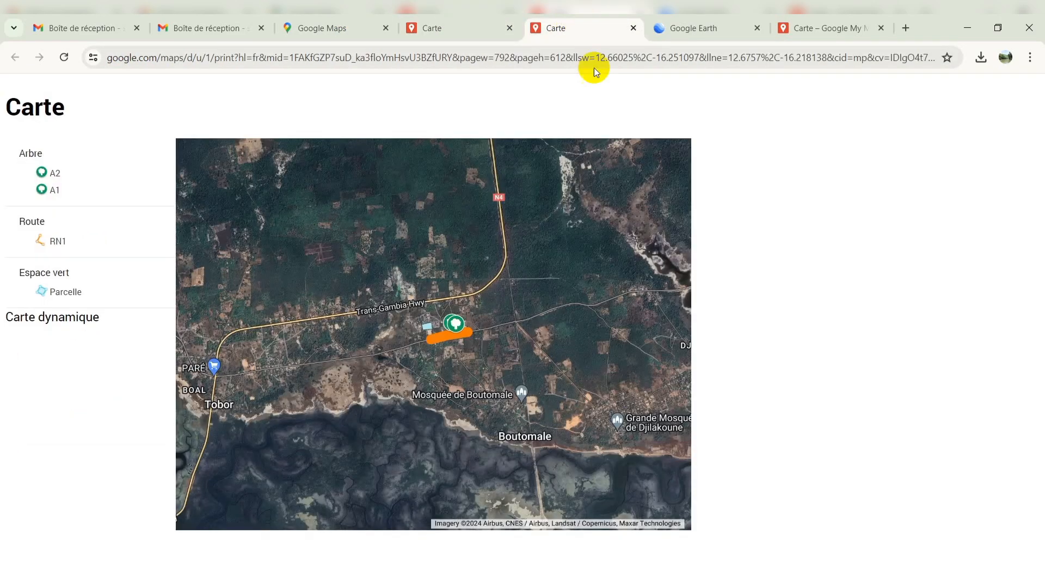
{"action": "left_click", "coordinate": [486, 14]}
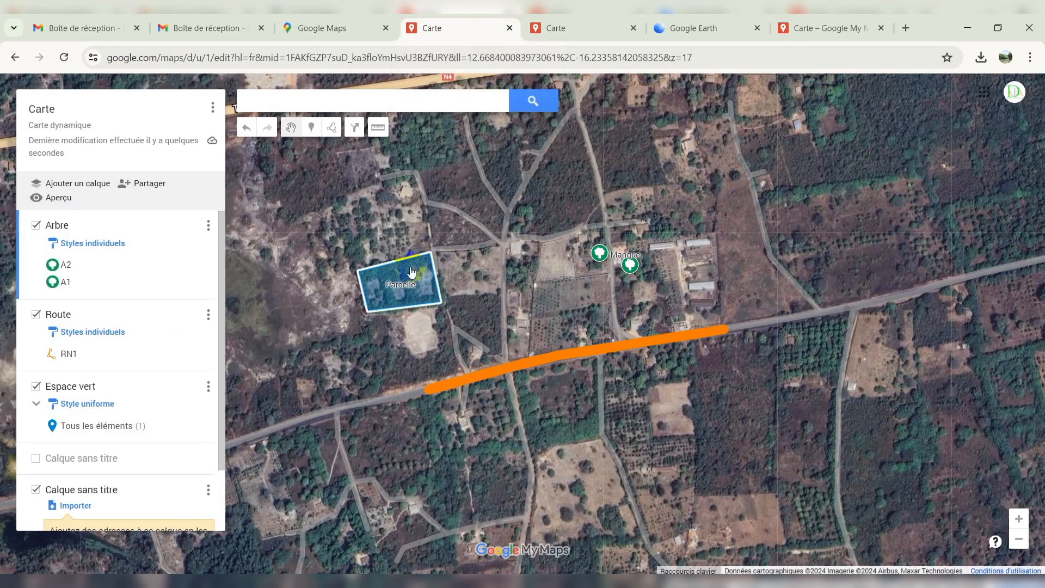
{"action": "scroll", "coordinate": [409, 255], "scroll_direction": "down", "scroll_amount": 2}
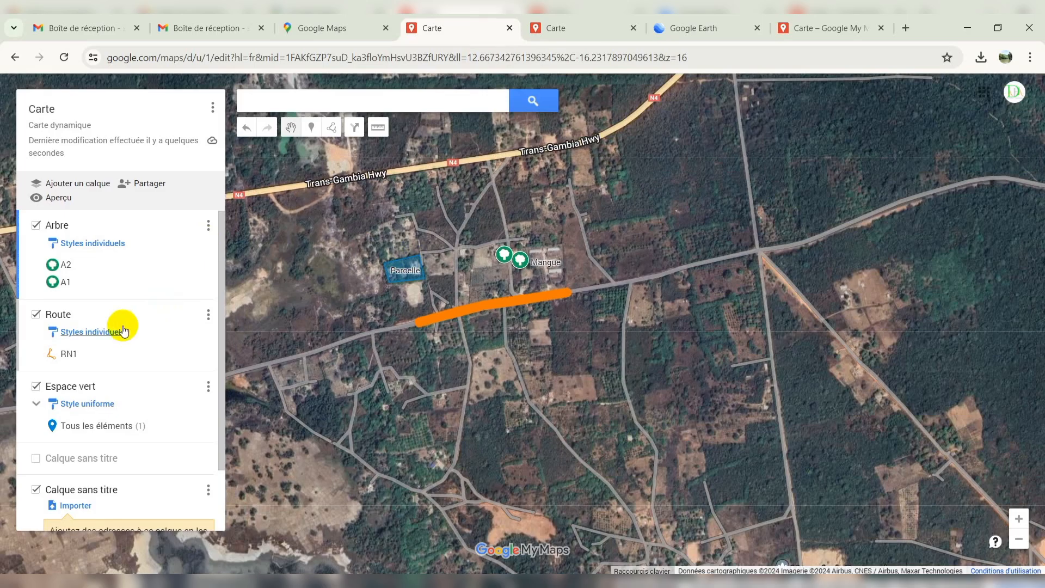
{"action": "scroll", "coordinate": [131, 299], "scroll_direction": "down", "scroll_amount": 1}
{"action": "scroll", "coordinate": [131, 319], "scroll_direction": "up", "scroll_amount": 1}
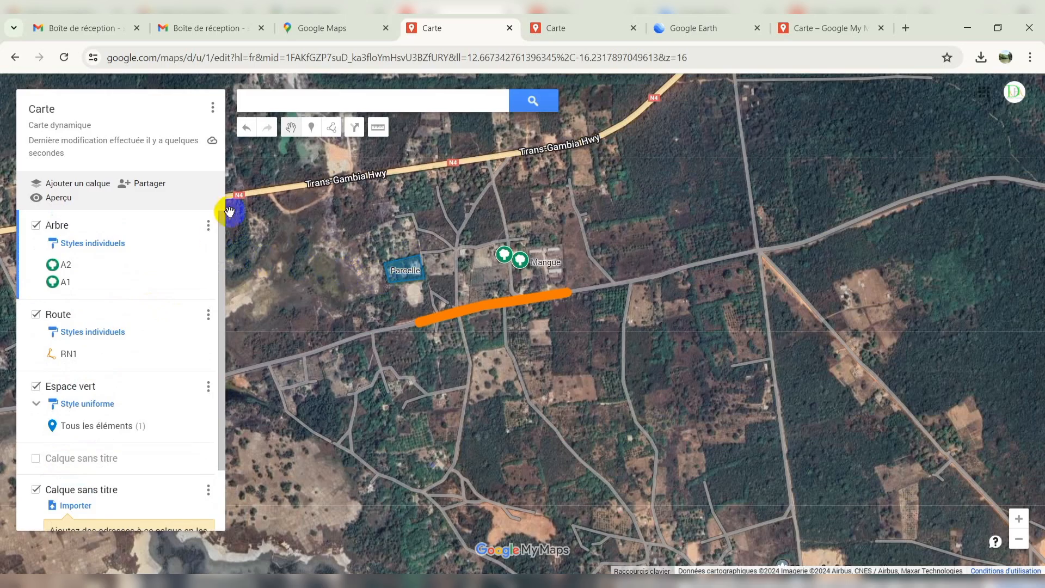
{"action": "scroll", "coordinate": [516, 216], "scroll_direction": "down", "scroll_amount": 1}
{"action": "scroll", "coordinate": [515, 252], "scroll_direction": "up", "scroll_amount": 2}
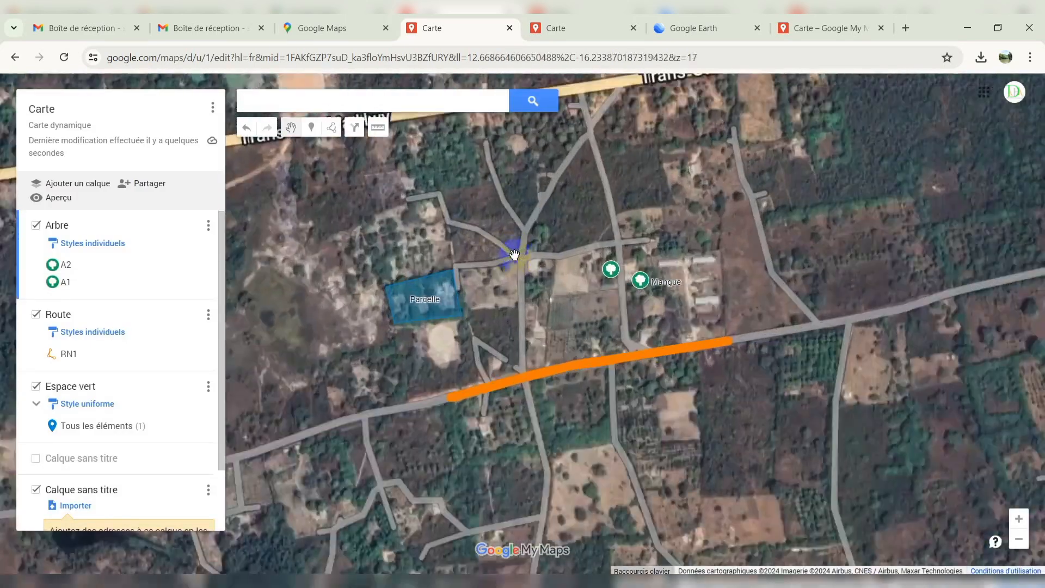